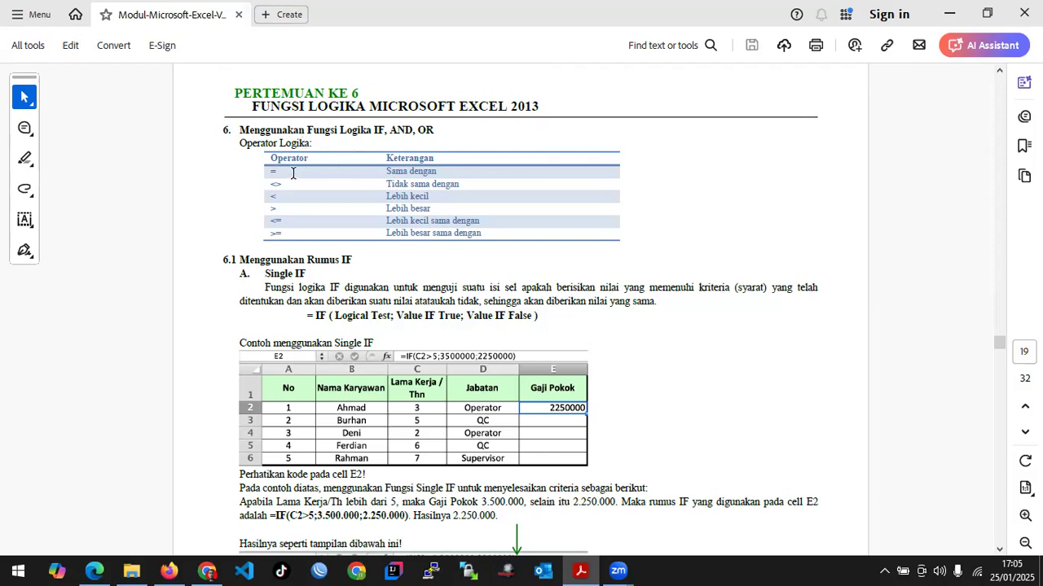
Enlarge the module page to 125% and switch to the Pan tool, keeping the logical operator table in view
scroll(275, 171, up, 1)
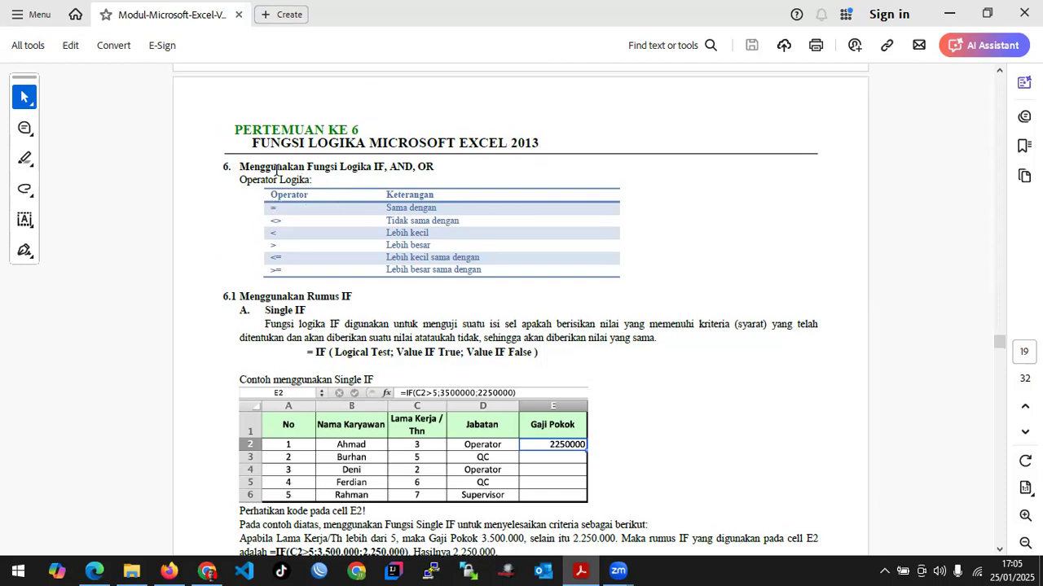
scroll(276, 168, up, 2)
scroll(276, 168, down, 1)
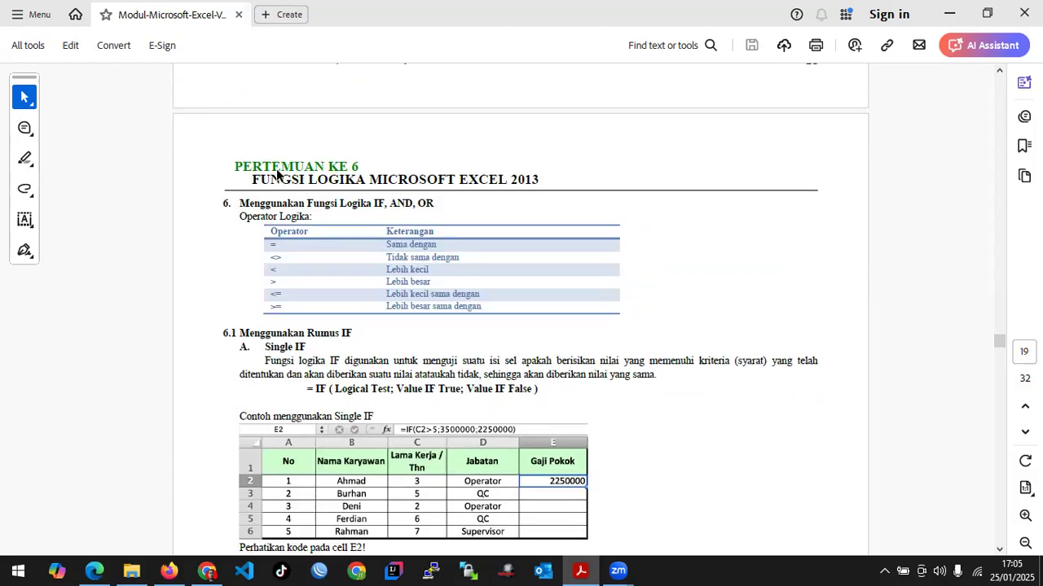
scroll(645, 240, down, 1)
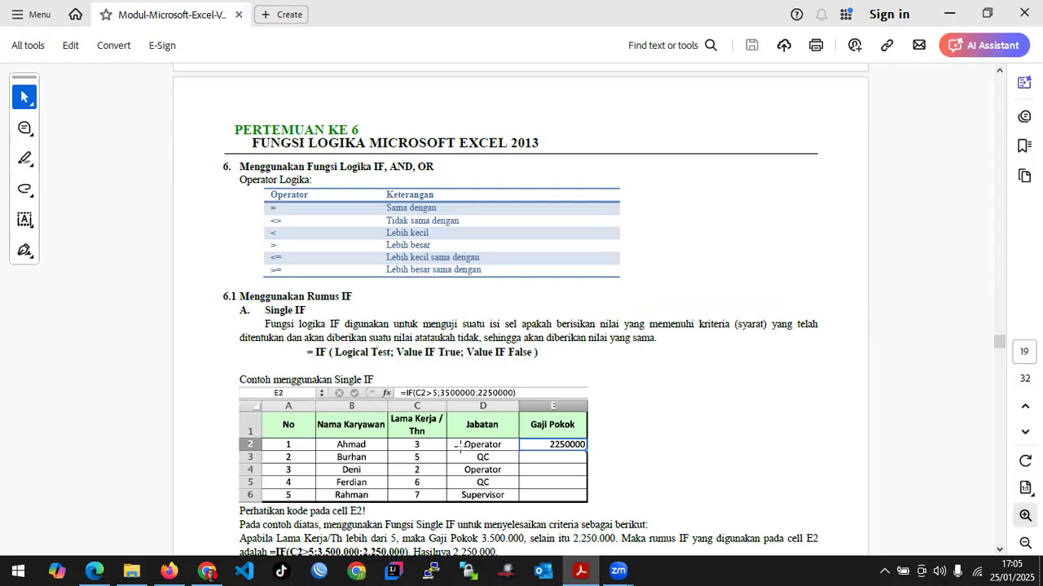
key(ctrl+equal)
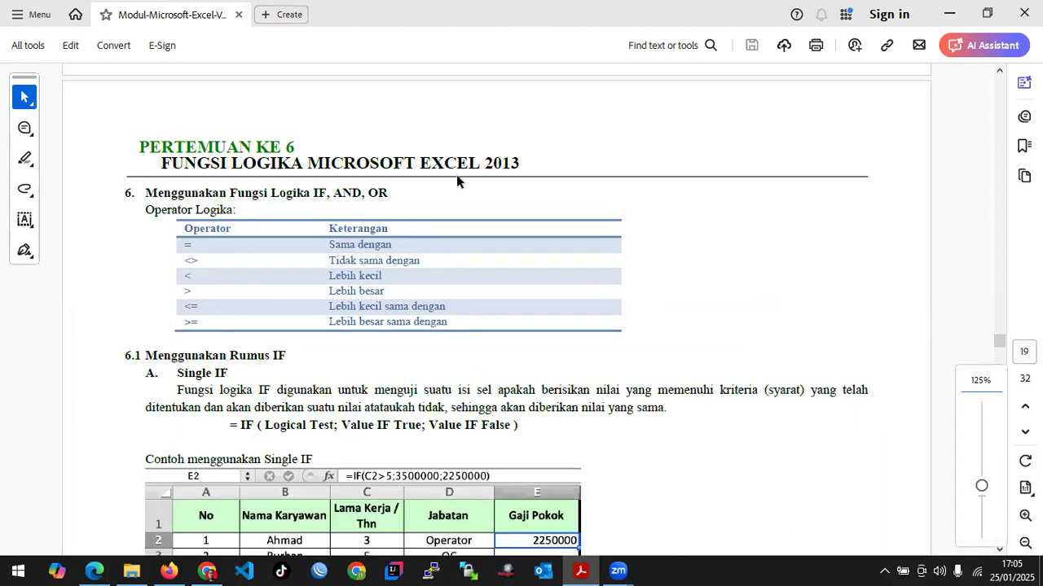
click(28, 100)
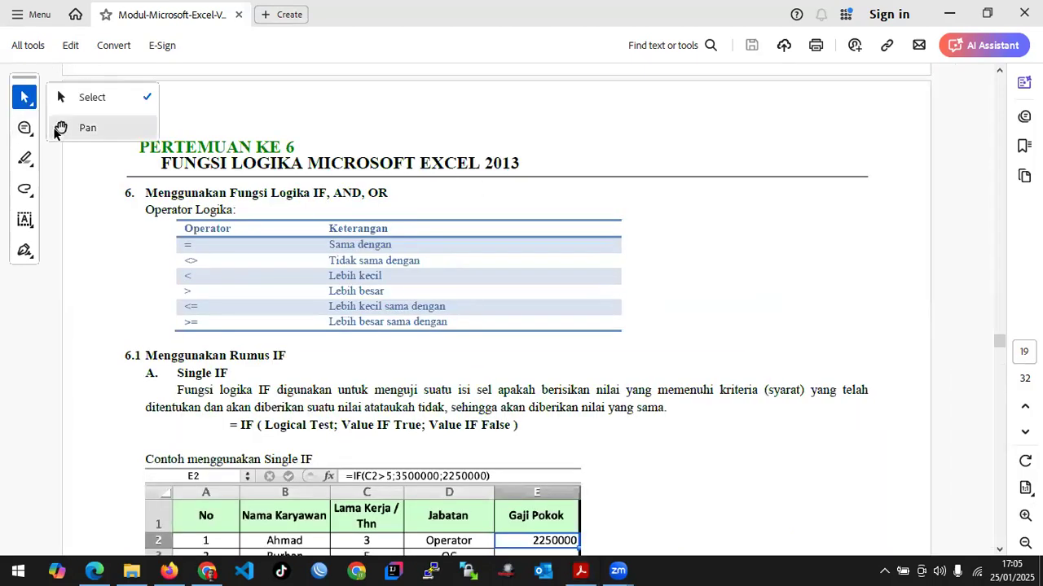
click(61, 128)
scroll(200, 179, down, 2)
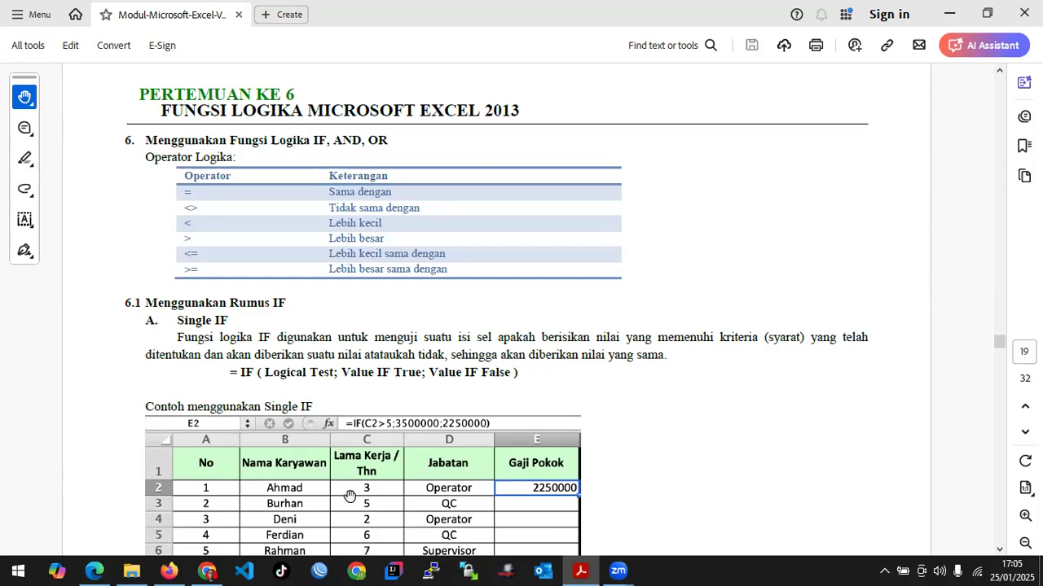
Circle the = operator in blue and the <> and < operators in red in the operator table
drag(183, 192, 191, 183)
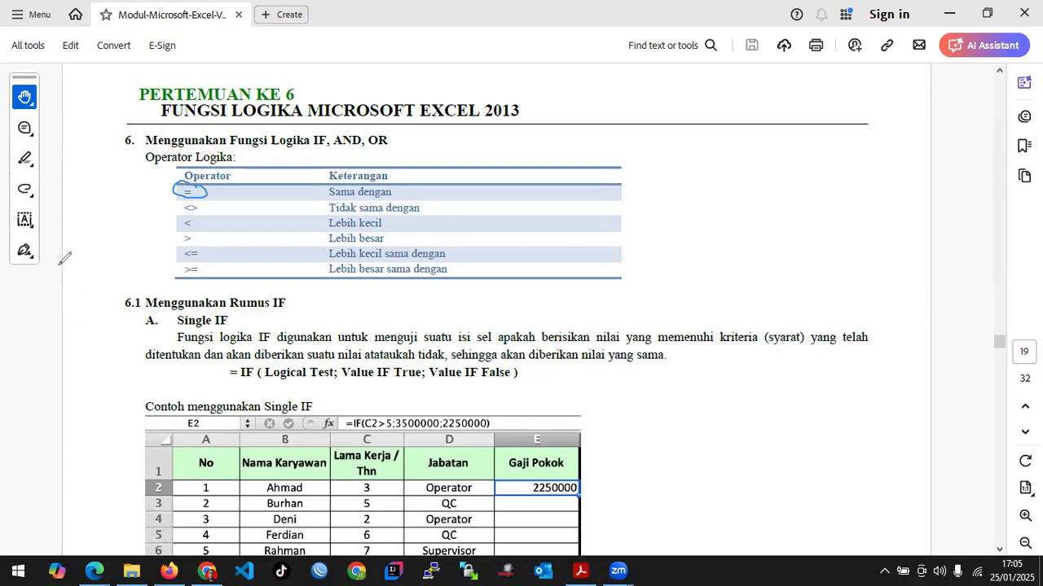
mouse_move(208, 197)
mouse_down()
mouse_move(186, 194)
mouse_move(165, 209)
mouse_move(205, 213)
mouse_move(213, 199)
mouse_move(186, 214)
mouse_move(183, 235)
mouse_move(205, 216)
mouse_up()
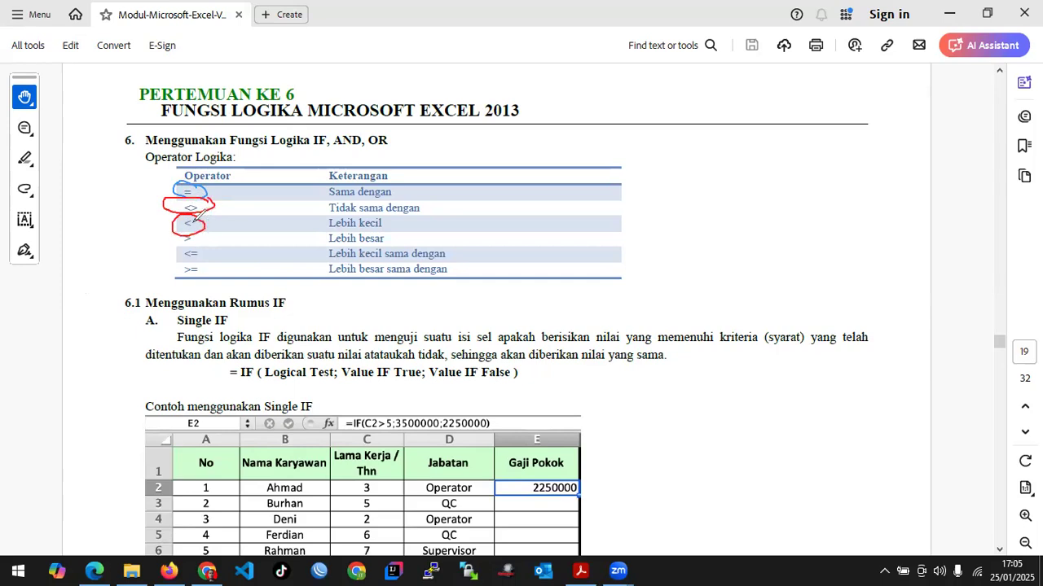
Handwrite "kecil" in red beside the operator table to explain the < sign, and clear the annotations
mouse_move(699, 138)
mouse_down()
mouse_move(672, 148)
mouse_move(694, 144)
mouse_up()
mouse_move(757, 169)
mouse_down()
mouse_move(737, 183)
mouse_move(770, 197)
mouse_move(770, 164)
mouse_up()
drag(720, 128, 737, 214)
mouse_move(811, 171)
mouse_down()
mouse_move(770, 167)
mouse_move(826, 152)
mouse_move(837, 169)
mouse_move(891, 179)
mouse_up()
click(863, 153)
mouse_move(873, 133)
mouse_down()
mouse_move(874, 159)
mouse_move(906, 186)
mouse_up()
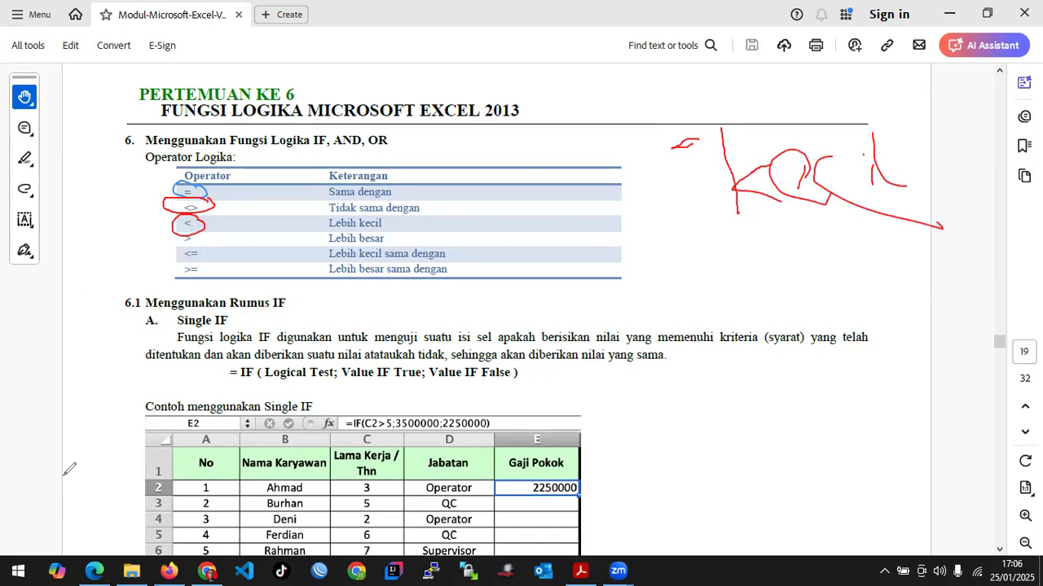
key(e)
Circle the > operator, handwrite "Besar" with large B and K shapes beside the table, and clear the annotations
mouse_move(196, 231)
mouse_down()
mouse_move(174, 230)
mouse_move(198, 233)
mouse_up()
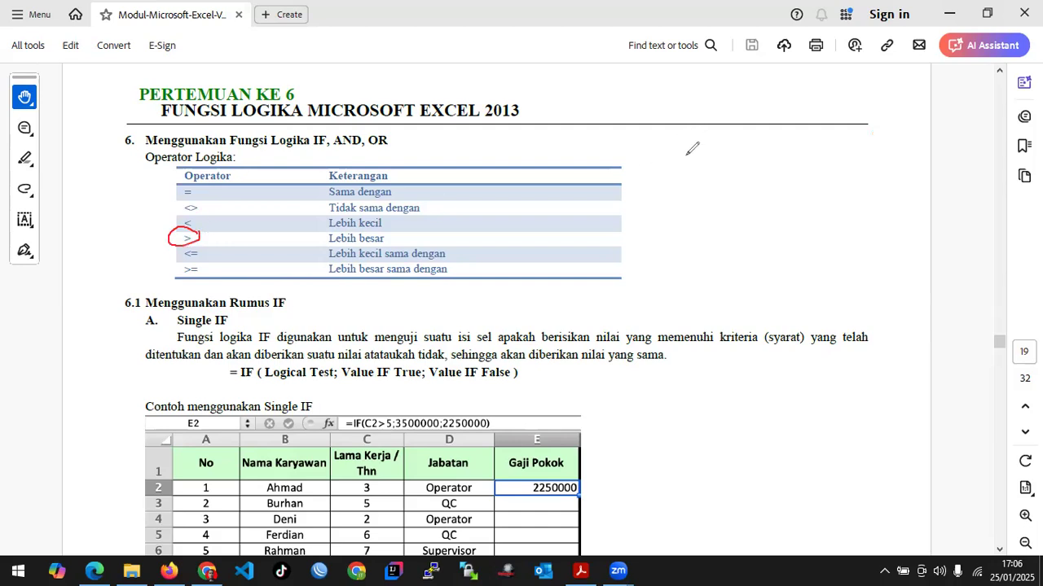
mouse_move(734, 152)
mouse_down()
mouse_move(797, 168)
mouse_move(748, 188)
mouse_up()
mouse_move(735, 108)
mouse_down()
mouse_move(751, 179)
mouse_move(846, 169)
mouse_move(854, 155)
mouse_move(846, 170)
mouse_move(869, 168)
mouse_move(908, 148)
mouse_up()
mouse_move(775, 218)
mouse_down()
mouse_move(865, 246)
mouse_move(780, 272)
mouse_up()
drag(769, 192, 779, 265)
drag(939, 204, 961, 245)
drag(901, 186, 902, 242)
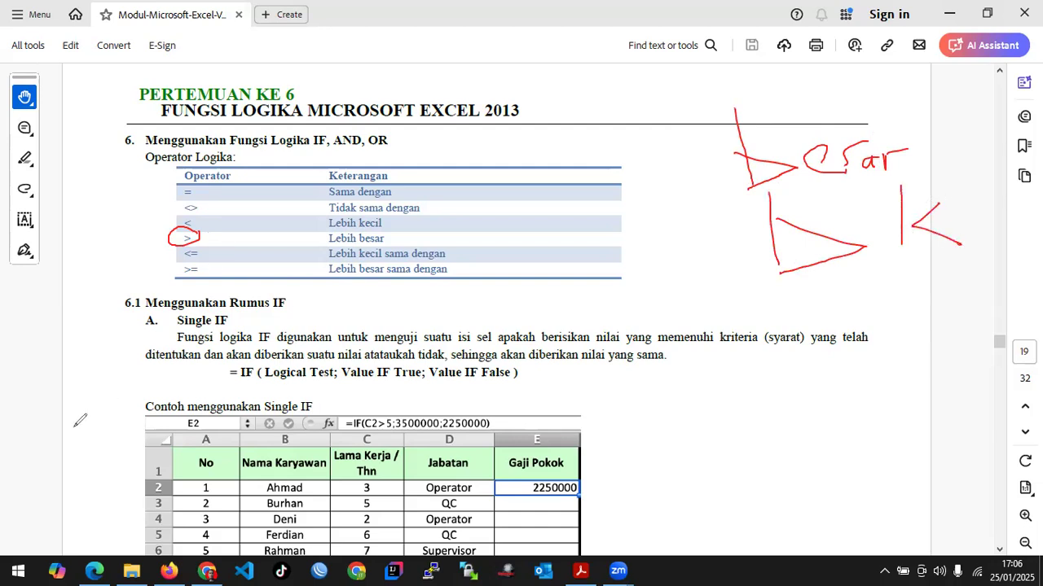
key(e)
Circle the <= operator in the table and handwrite <= and >= in red in the blank area beside it
mouse_move(204, 249)
mouse_down()
mouse_move(174, 260)
mouse_move(211, 258)
mouse_move(202, 249)
mouse_up()
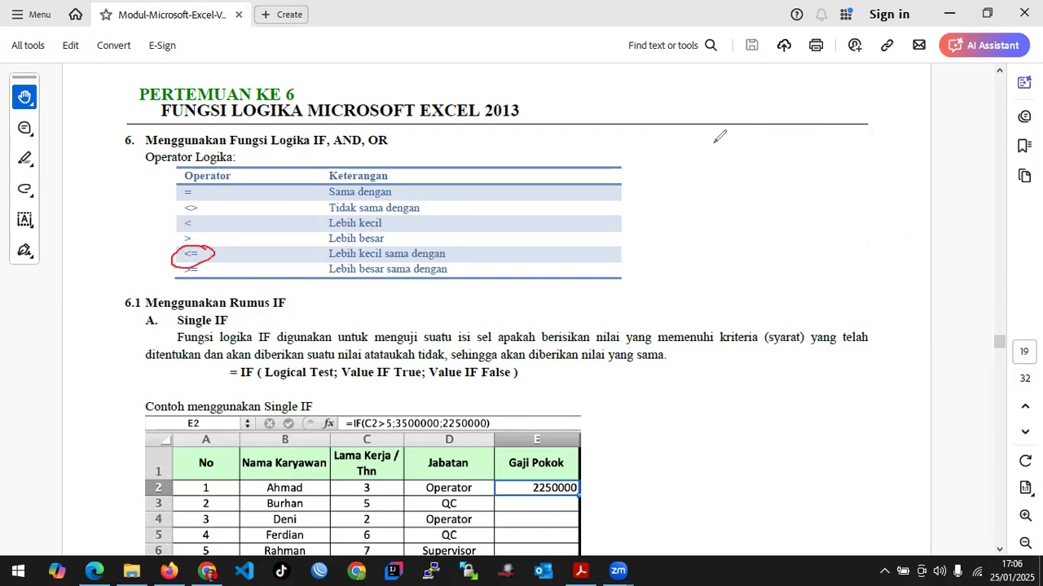
mouse_move(831, 154)
mouse_down()
mouse_move(848, 165)
mouse_move(868, 157)
mouse_up()
drag(798, 182, 804, 216)
drag(851, 187, 863, 186)
drag(849, 196, 862, 196)
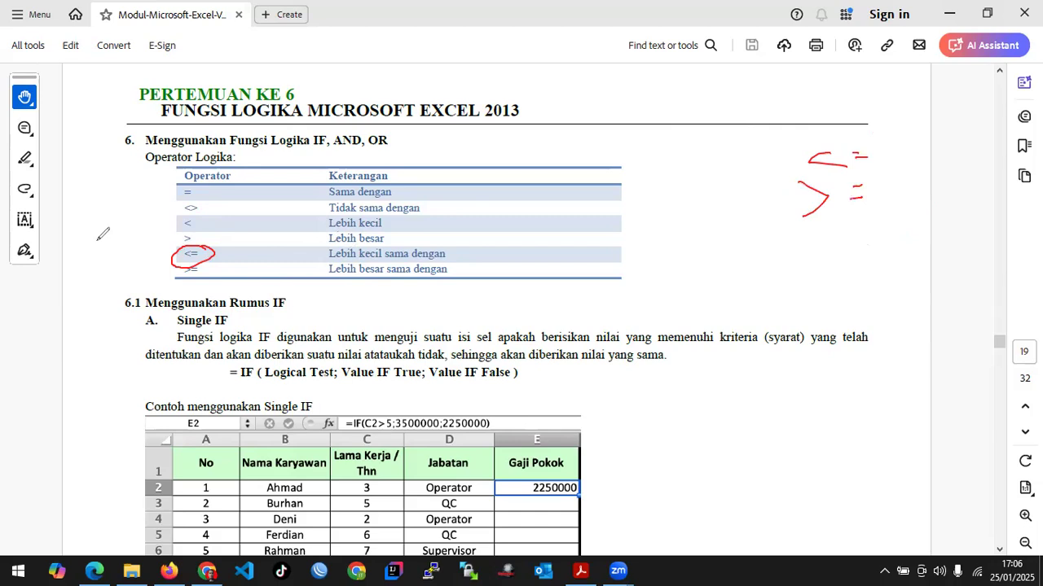
Circle the equals sign of the <= operator and handwrite the number pairs 5 and 3, 4 and 7, 5 and 5 in red
drag(191, 248, 194, 245)
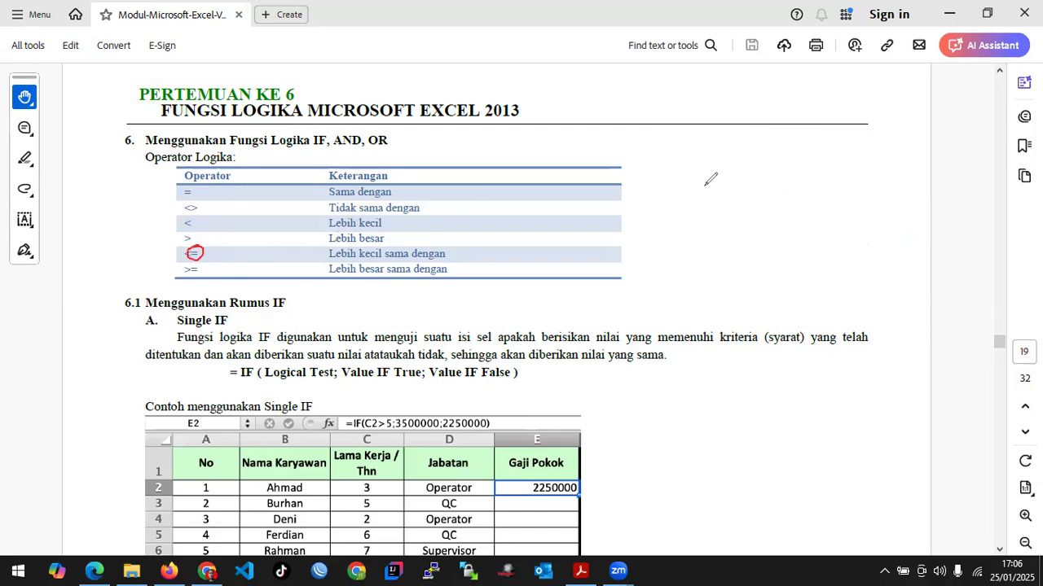
mouse_move(685, 140)
mouse_down()
mouse_move(701, 160)
mouse_move(692, 172)
mouse_move(699, 137)
mouse_move(715, 134)
mouse_up()
mouse_move(805, 134)
mouse_down()
mouse_move(821, 138)
mouse_move(818, 159)
mouse_up()
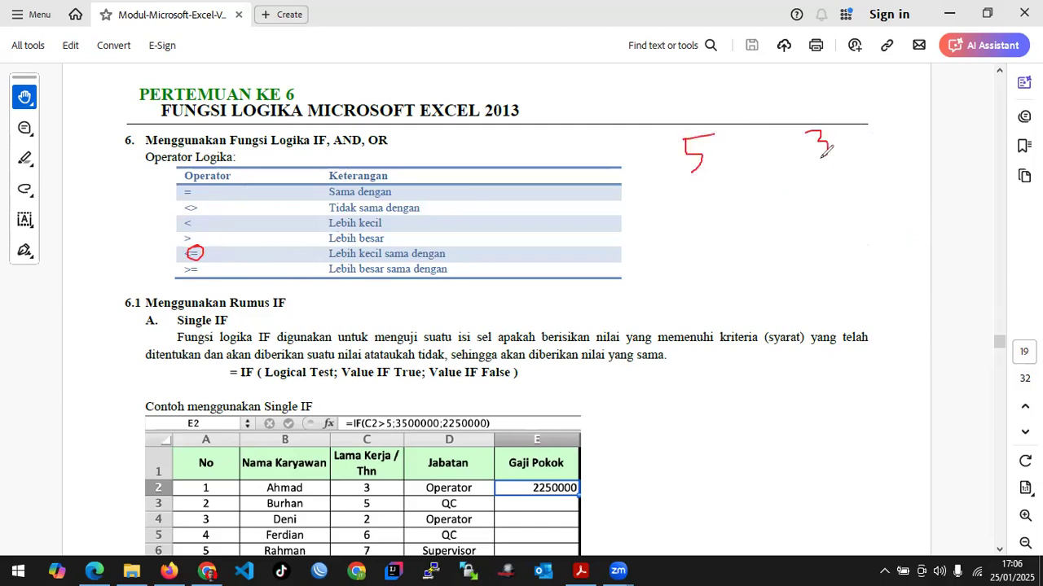
drag(703, 213, 710, 265)
mouse_move(817, 198)
mouse_down()
mouse_move(831, 196)
mouse_move(824, 238)
mouse_move(832, 196)
mouse_up()
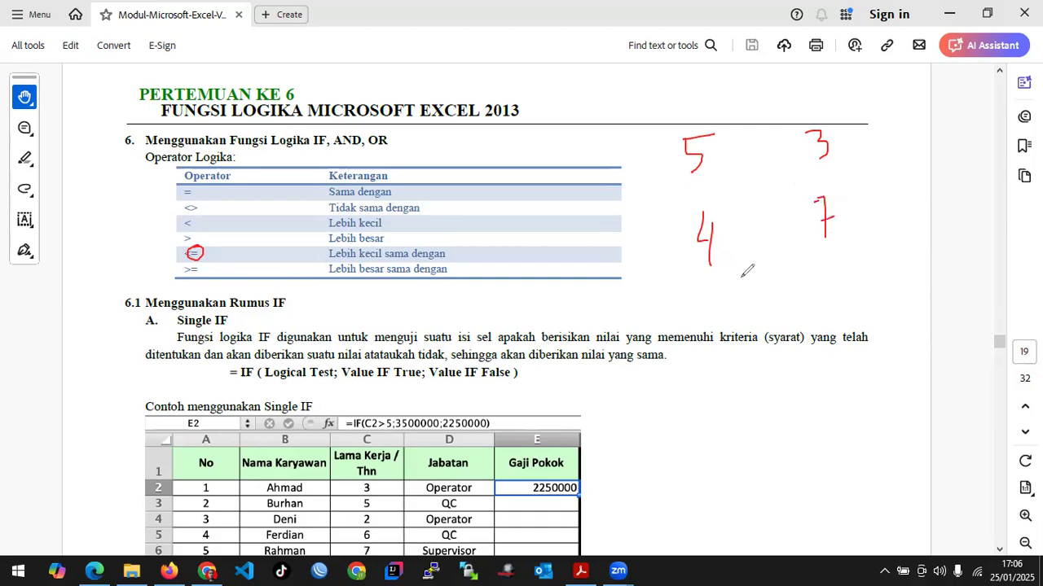
mouse_move(739, 285)
mouse_down()
mouse_move(751, 300)
mouse_move(742, 314)
mouse_move(756, 285)
mouse_up()
mouse_move(816, 263)
mouse_down()
mouse_move(835, 287)
mouse_move(827, 299)
mouse_move(857, 262)
mouse_up()
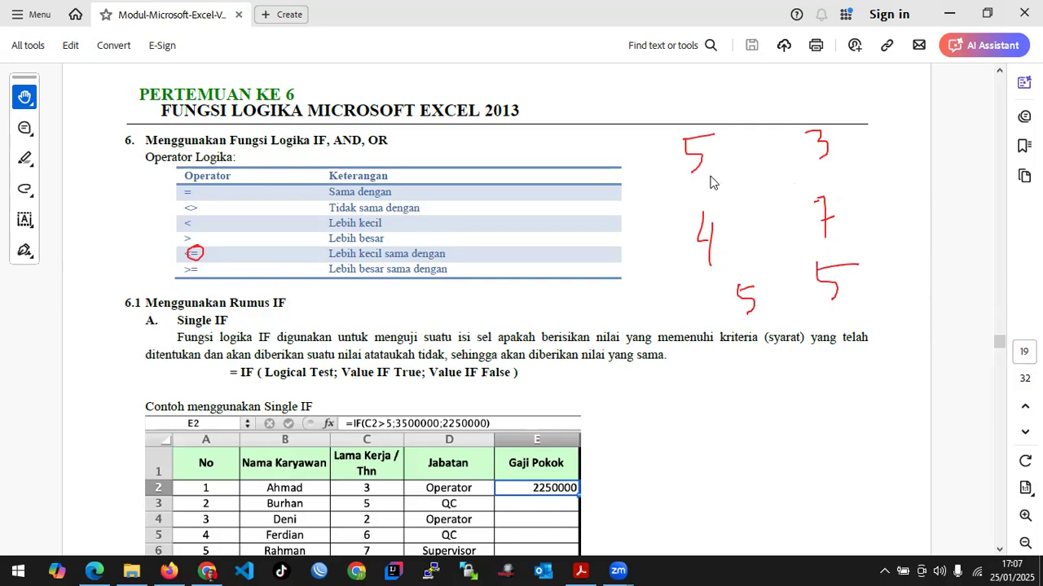
Draw a yellow > sign between the handwritten 5 and 3, and mark both numbers and the sign in yellow
drag(702, 181, 682, 189)
drag(821, 169, 834, 164)
drag(743, 137, 756, 164)
drag(746, 190, 760, 187)
drag(673, 155, 719, 151)
drag(675, 124, 720, 122)
drag(811, 122, 819, 123)
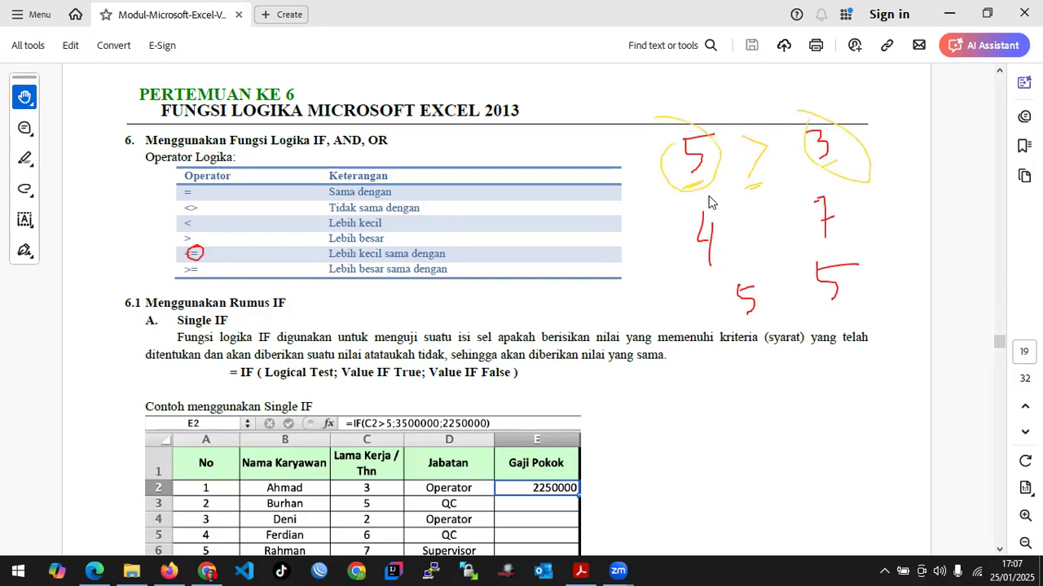
mouse_move(741, 135)
mouse_down()
mouse_move(770, 138)
mouse_move(755, 181)
mouse_up()
mouse_move(738, 147)
mouse_down()
mouse_move(786, 157)
mouse_move(791, 143)
mouse_up()
Draw a yellow < between 4 and 7, mark the gap between the two 5s, and clear all annotations
drag(739, 228, 774, 241)
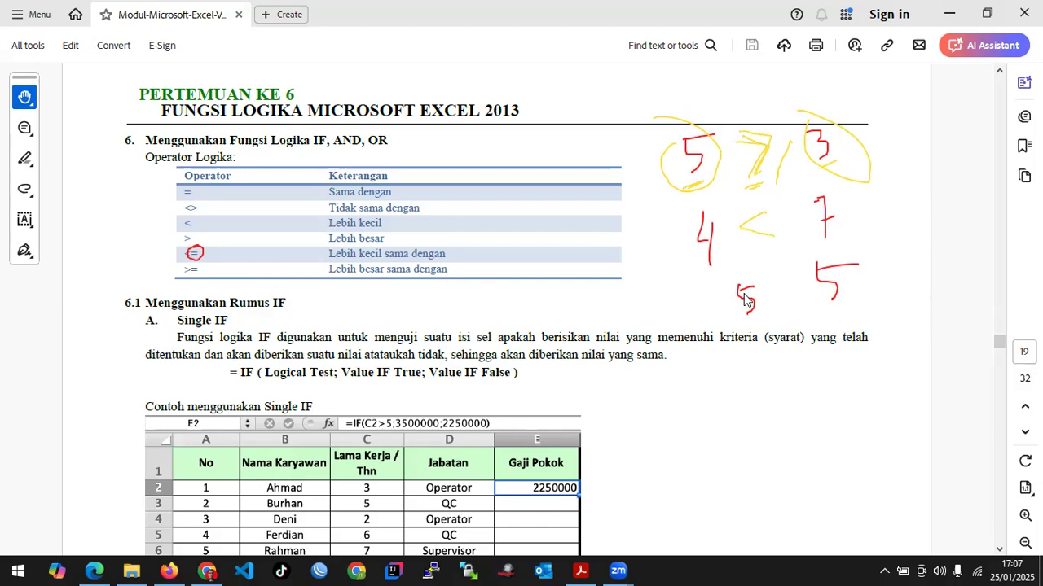
mouse_move(772, 292)
mouse_down()
mouse_move(813, 283)
mouse_move(809, 294)
mouse_up()
key(e)
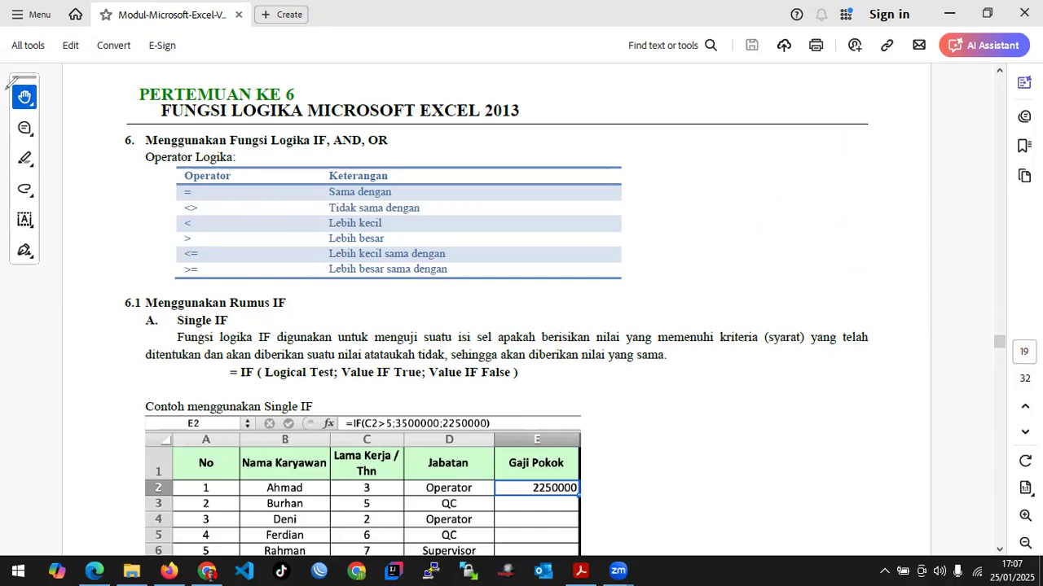
Examine the Single IF salary example, its filled-in result table and the LULUS/TIDAK LULUS example below it
scroll(89, 127, down, 1)
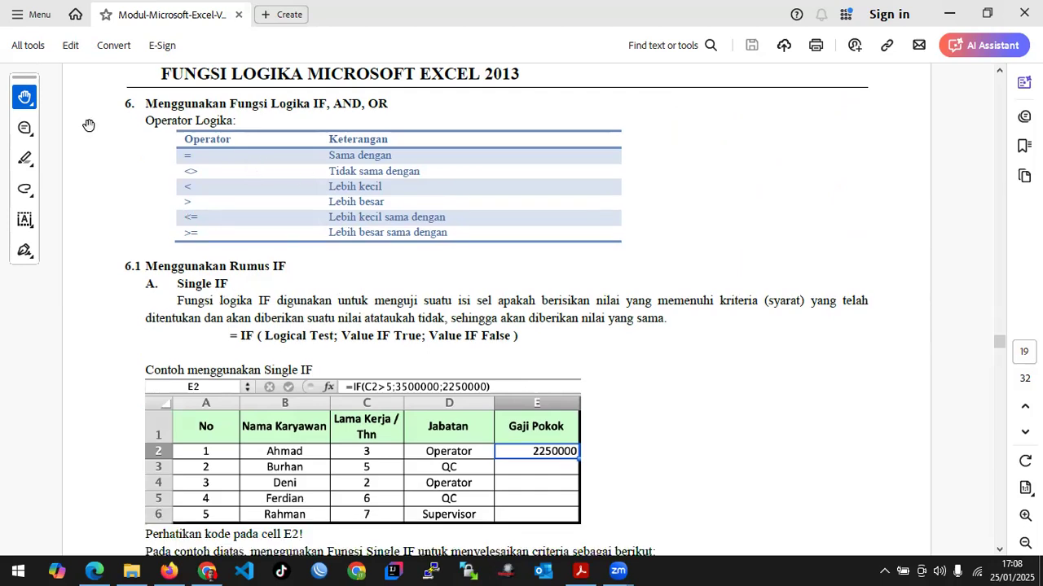
scroll(231, 168, down, 1)
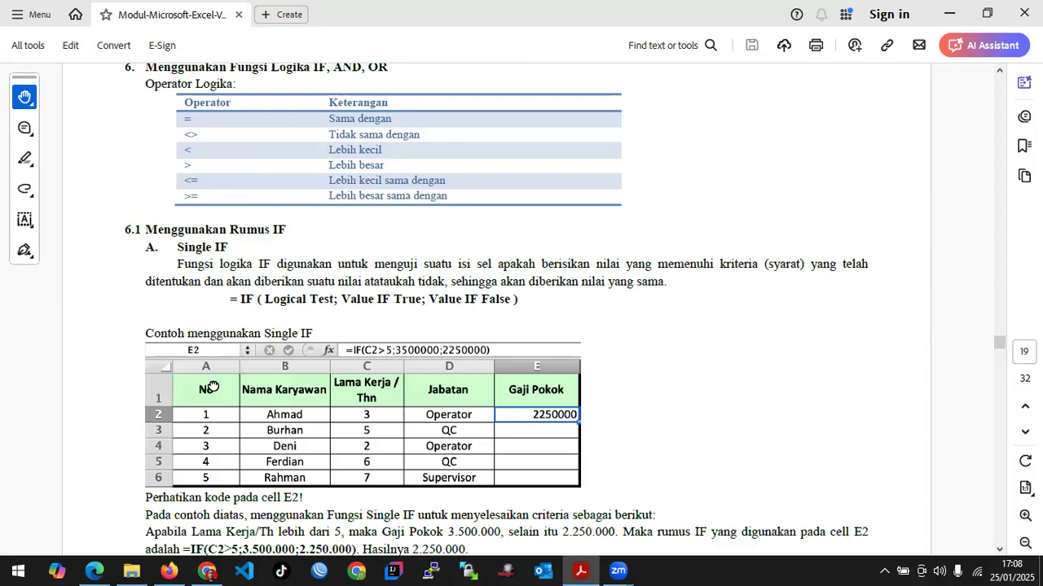
scroll(210, 366, down, 1)
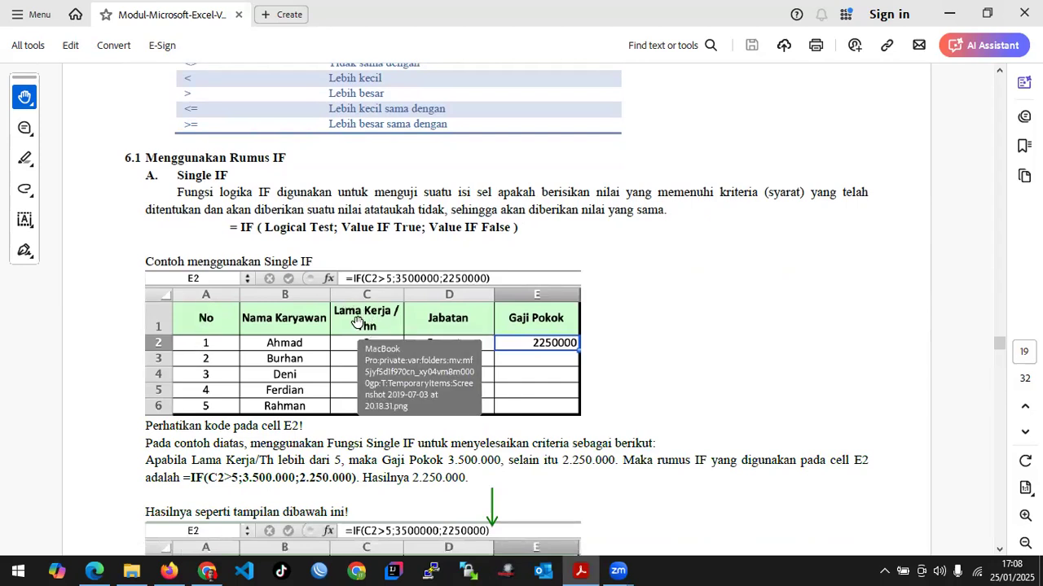
scroll(357, 322, up, 4)
scroll(355, 321, down, 8)
scroll(355, 320, down, 6)
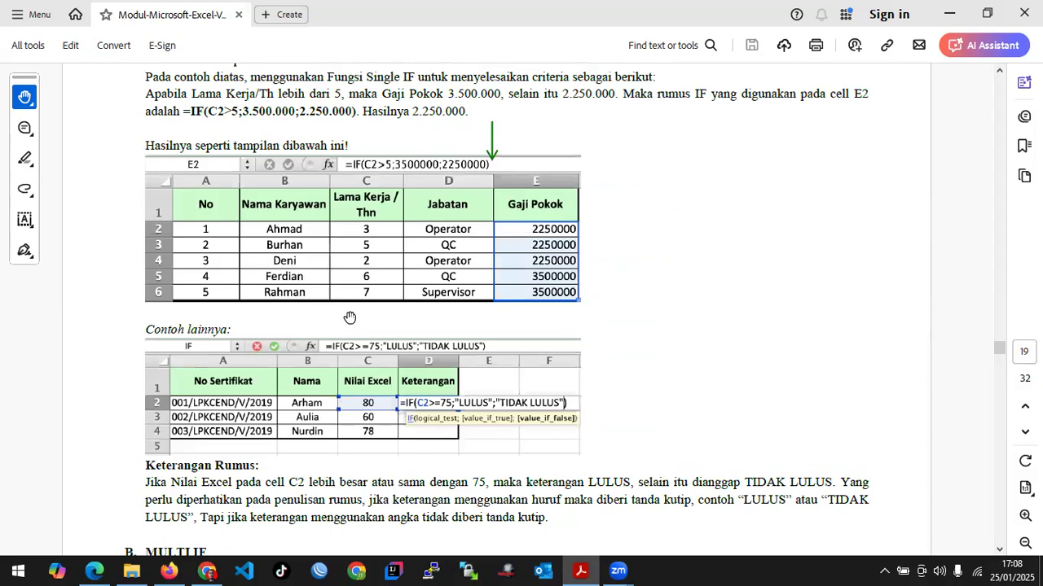
scroll(349, 317, up, 4)
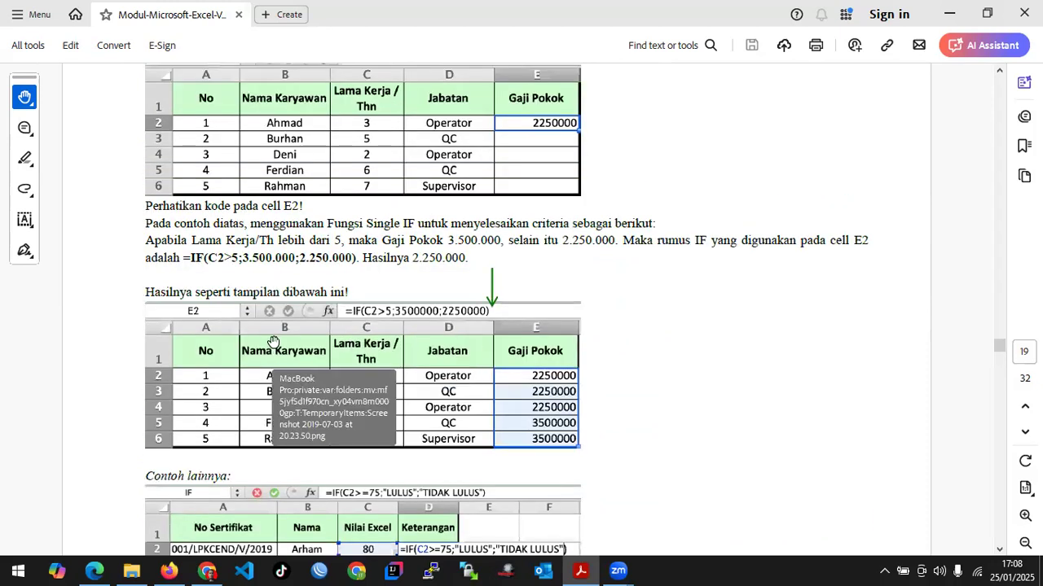
scroll(279, 338, up, 1)
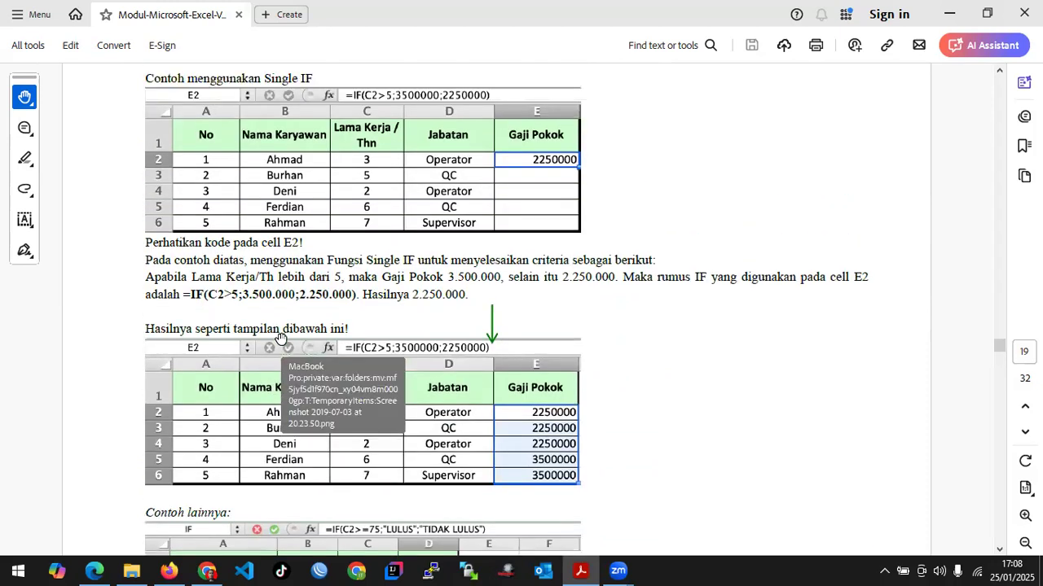
scroll(279, 339, down, 1)
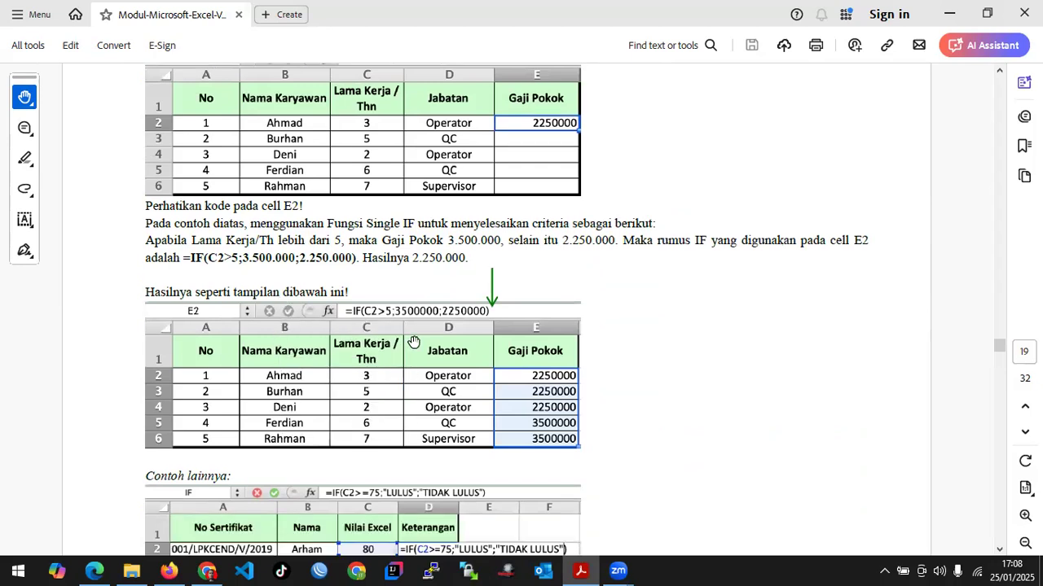
scroll(384, 318, up, 4)
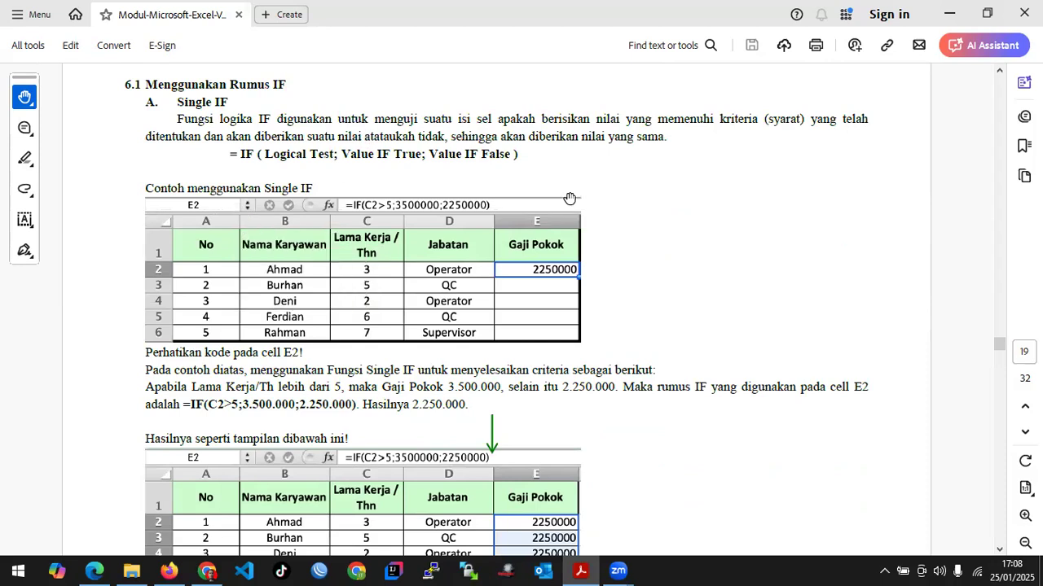
Review the logical operator table together with the Single IF explanation and its syntax in section 6.1
scroll(362, 126, up, 5)
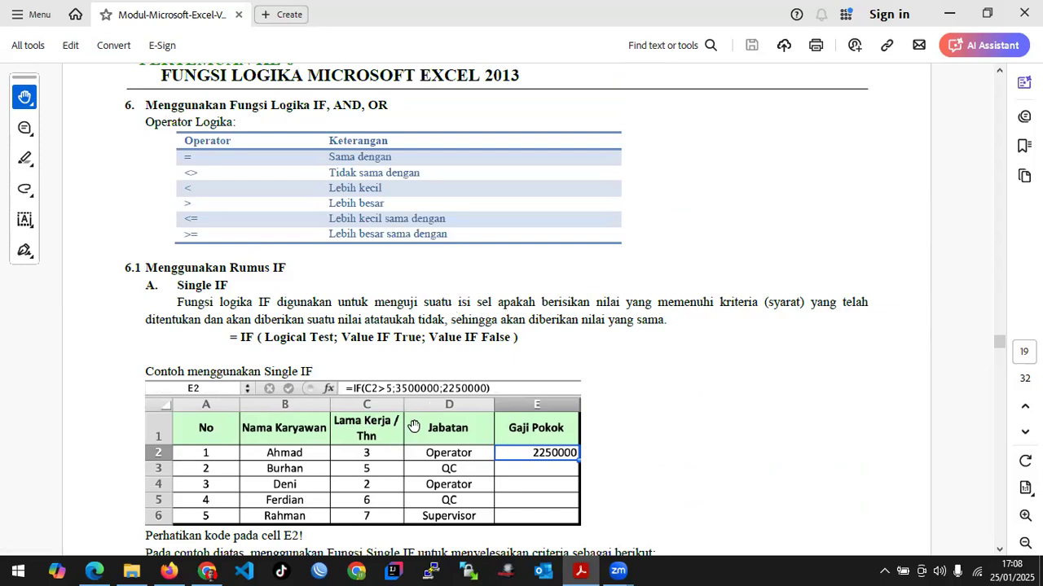
scroll(414, 427, down, 1)
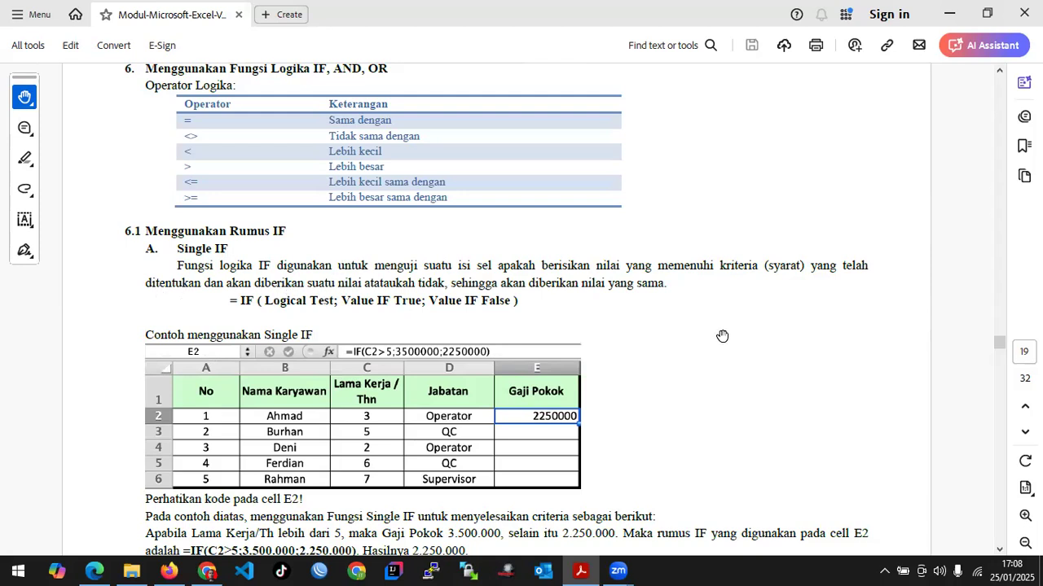
scroll(655, 259, down, 2)
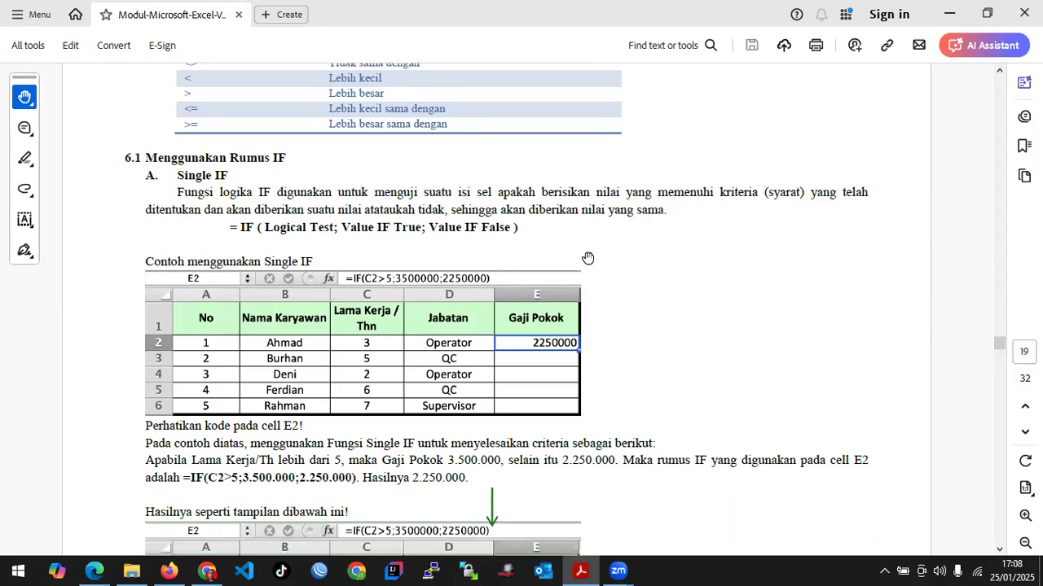
scroll(567, 248, up, 1)
scroll(494, 187, up, 1)
scroll(493, 187, down, 1)
scroll(492, 187, down, 1)
scroll(345, 212, down, 1)
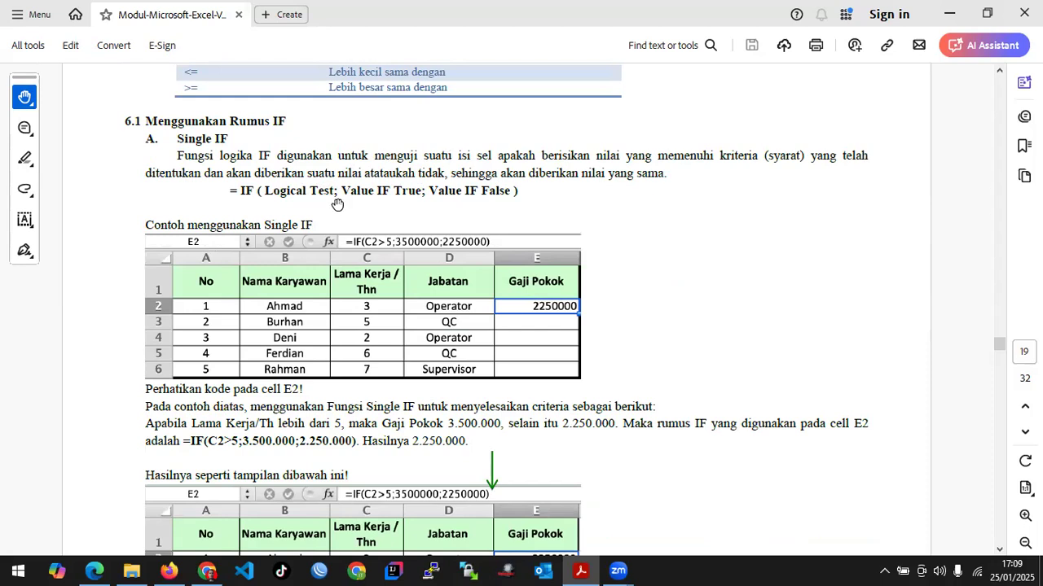
Mark the <> operator in the operator table, and return to the IF syntax line in section 6.1
scroll(327, 216, up, 2)
scroll(327, 222, up, 2)
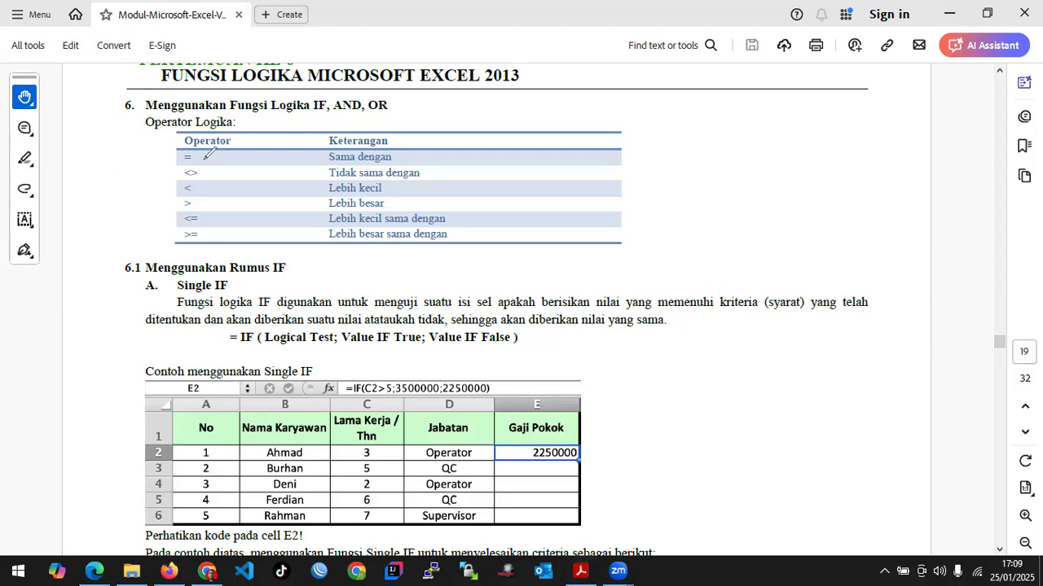
drag(191, 174, 188, 168)
scroll(412, 303, down, 4)
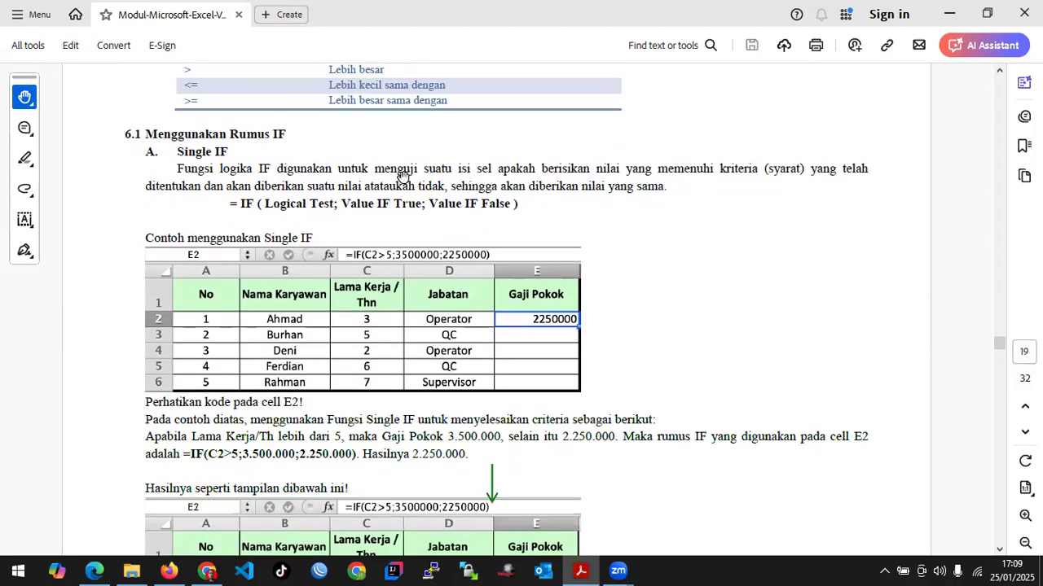
scroll(402, 176, up, 1)
scroll(396, 195, down, 3)
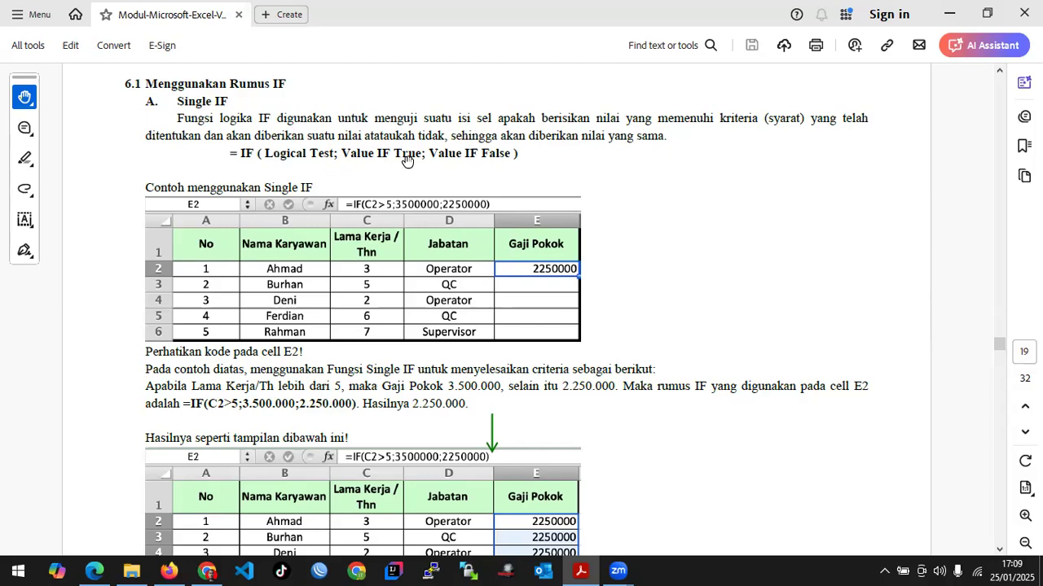
Handwrite 5 > 3 = true in red beside the Single IF example, underline it, and circle 3500000 in the example formula
scroll(408, 161, up, 1)
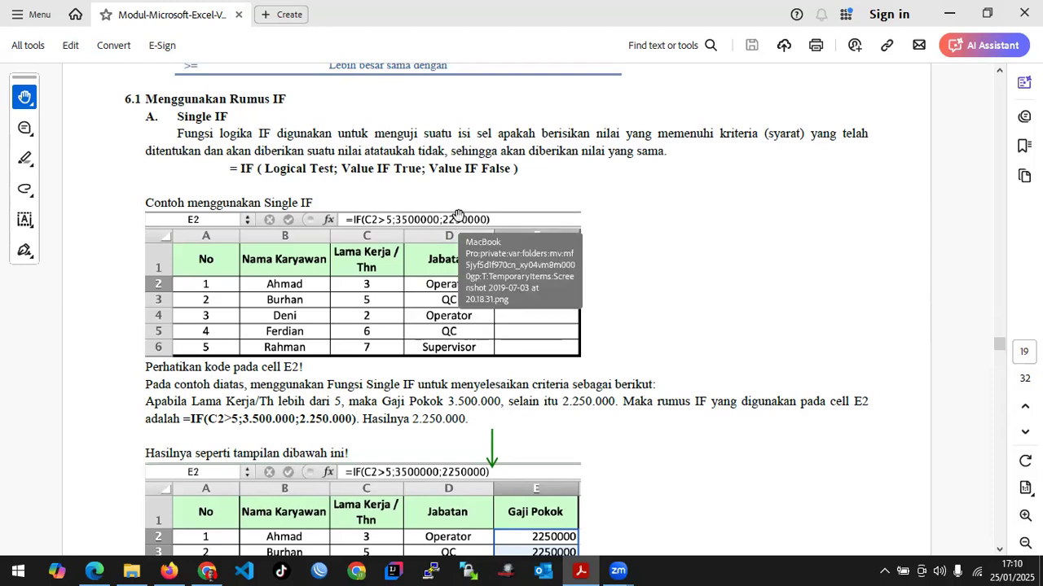
scroll(459, 215, up, 1)
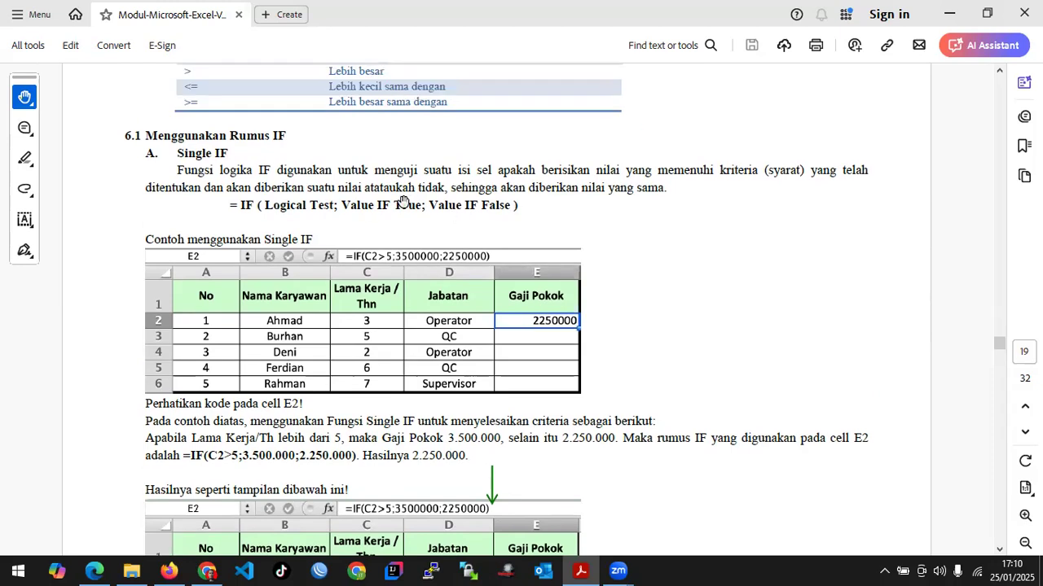
scroll(403, 200, down, 1)
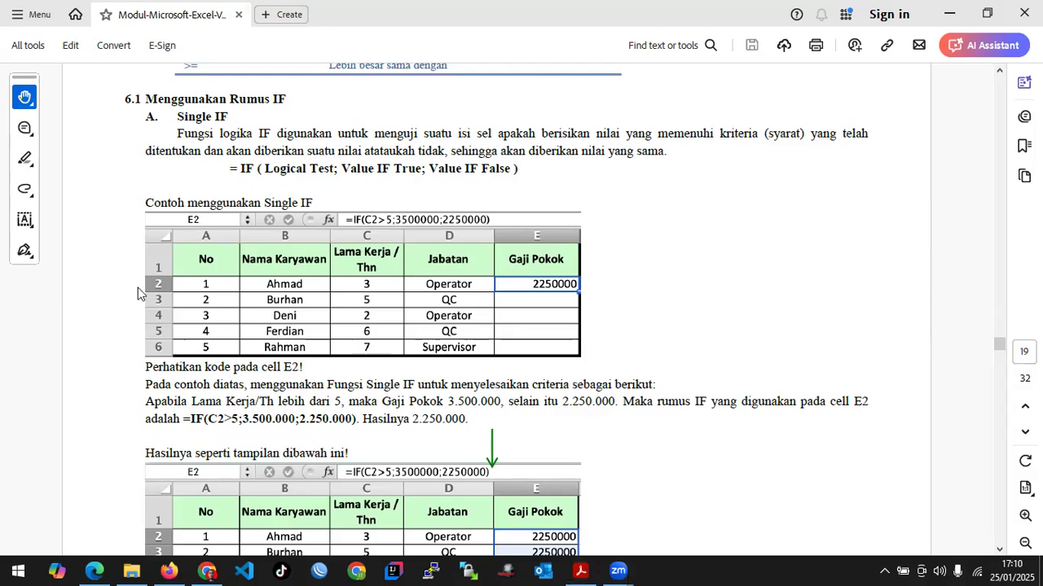
mouse_move(689, 188)
mouse_down()
mouse_move(692, 215)
mouse_move(803, 198)
mouse_up()
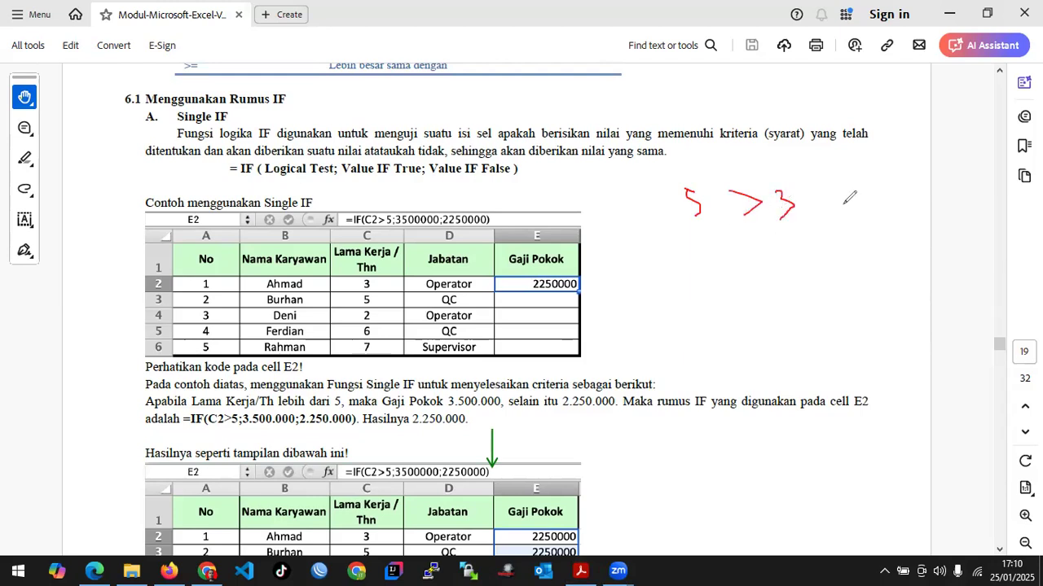
drag(827, 196, 842, 202)
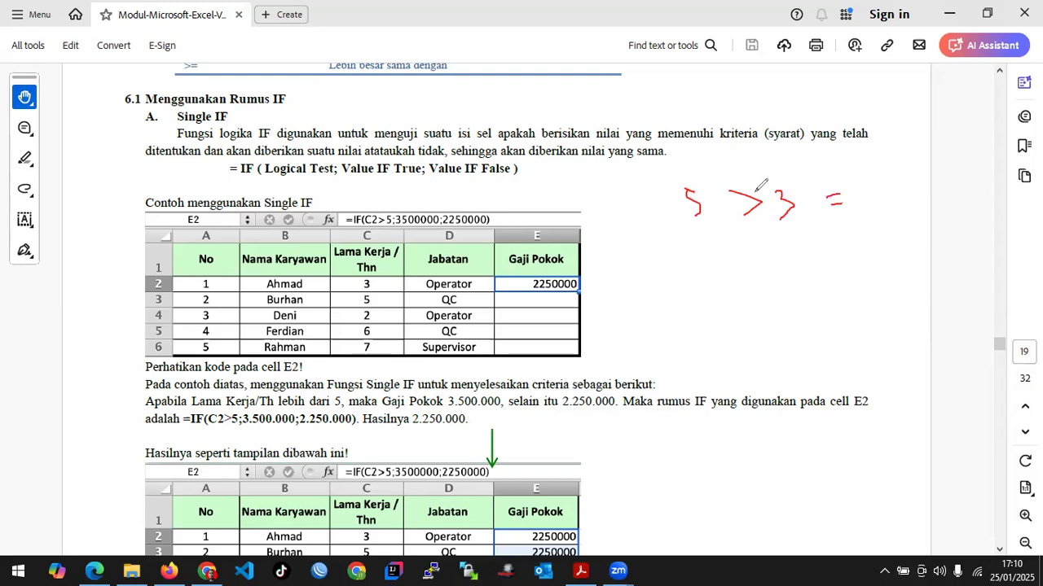
mouse_move(869, 172)
mouse_down()
mouse_move(870, 194)
mouse_move(888, 178)
mouse_up()
mouse_move(896, 176)
mouse_down()
mouse_move(966, 189)
mouse_move(644, 224)
mouse_up()
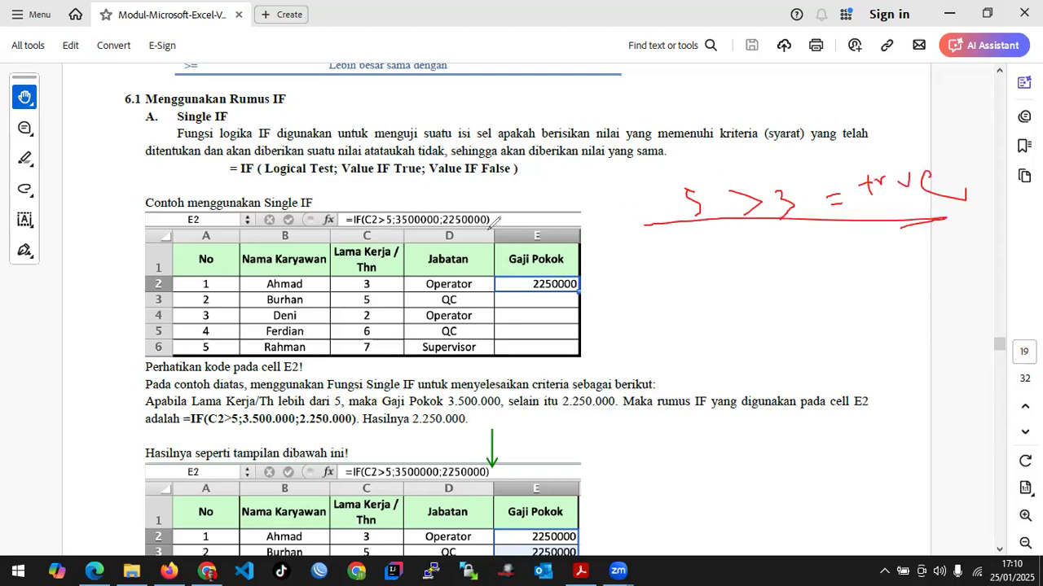
mouse_move(401, 201)
mouse_down()
mouse_move(419, 231)
mouse_move(447, 205)
mouse_up()
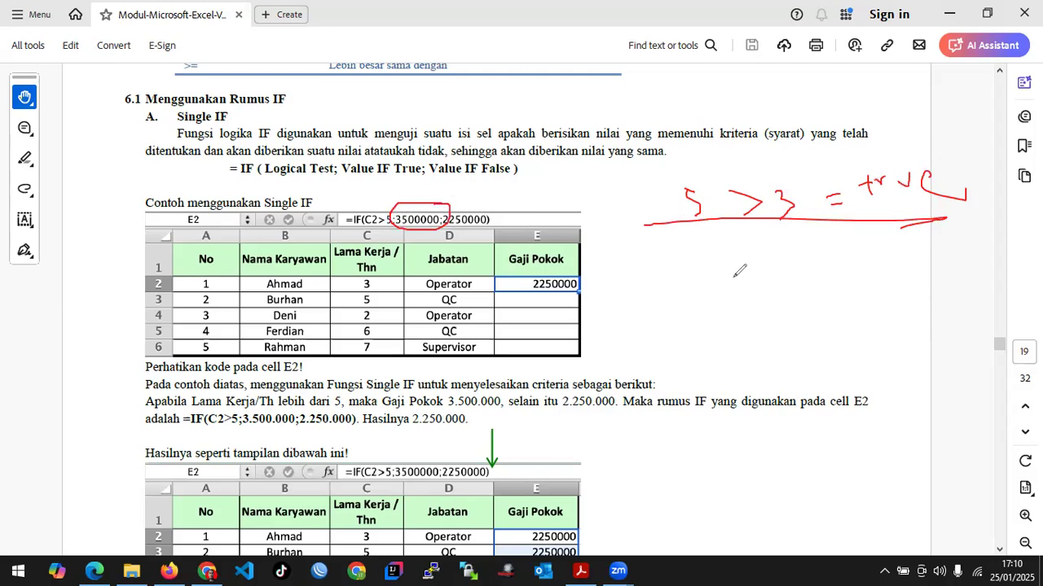
Handwrite 5 < 3 = false below the first comparison, circle 2250000 in the example formula, and clear all annotations
mouse_move(699, 242)
mouse_down()
mouse_move(722, 259)
mouse_move(711, 275)
mouse_move(736, 238)
mouse_move(786, 262)
mouse_move(860, 244)
mouse_up()
mouse_move(847, 257)
mouse_down()
mouse_move(875, 244)
mouse_move(882, 278)
mouse_move(888, 253)
mouse_move(917, 263)
mouse_move(957, 253)
mouse_up()
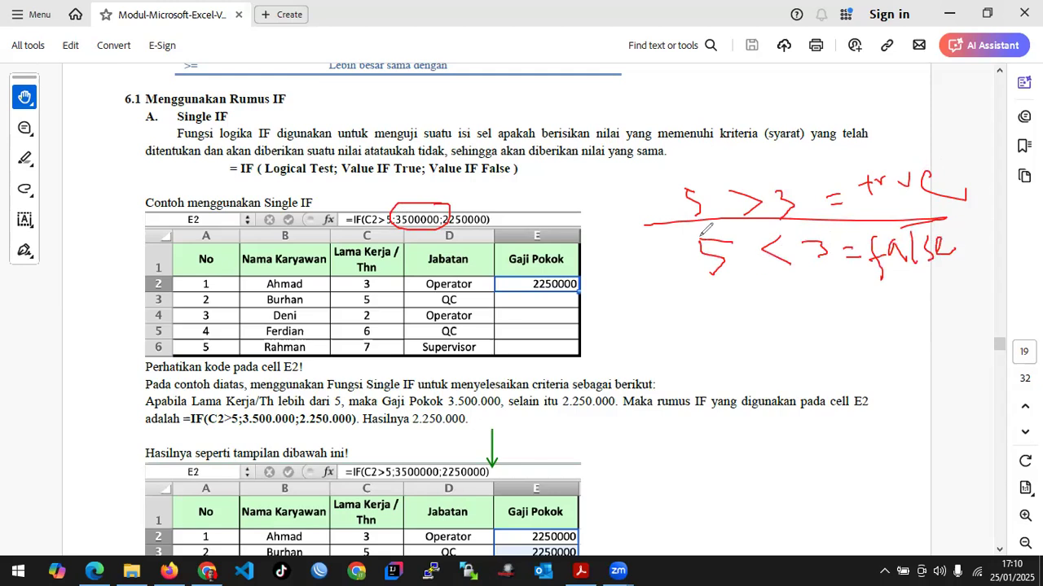
mouse_move(492, 204)
mouse_down()
mouse_move(444, 205)
mouse_move(496, 236)
mouse_move(476, 196)
mouse_up()
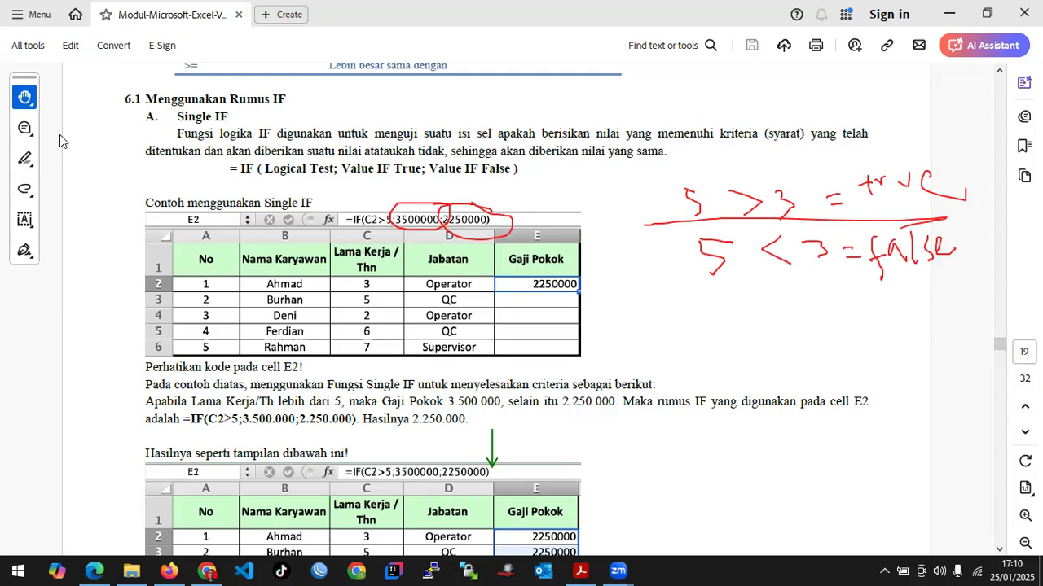
key(Escape)
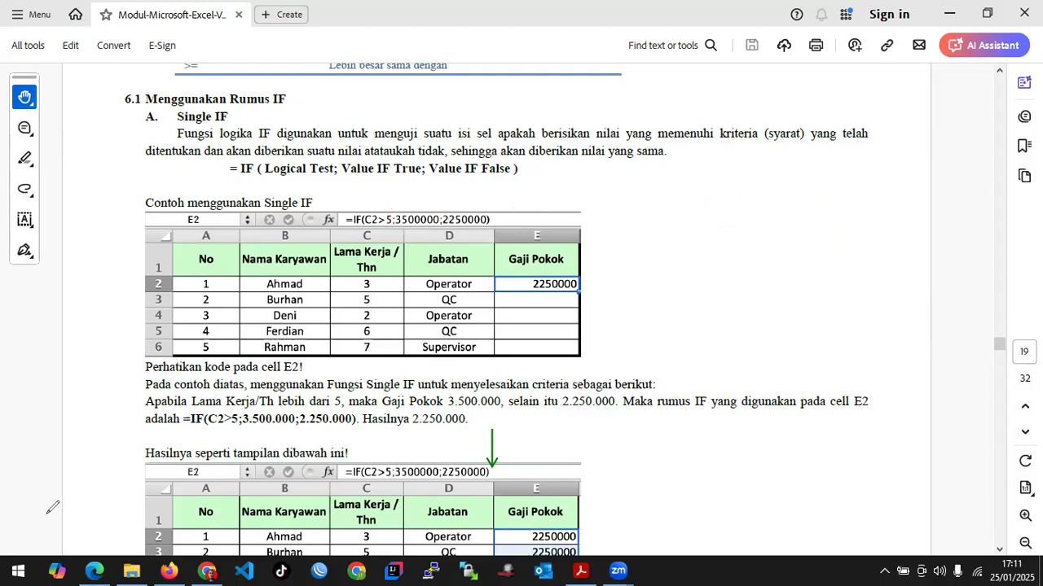
Open New Microsoft Excel Worksheet.xlsx from the Pertemuan 6 folder in Excel and place its window beside the module's salary example
click(5, 570)
click(131, 570)
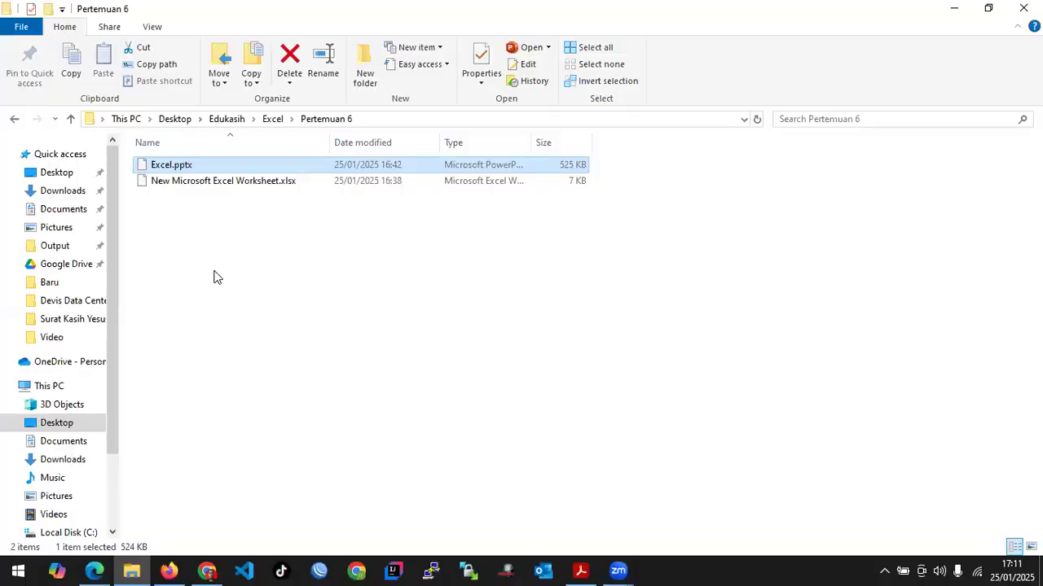
double_click(206, 183)
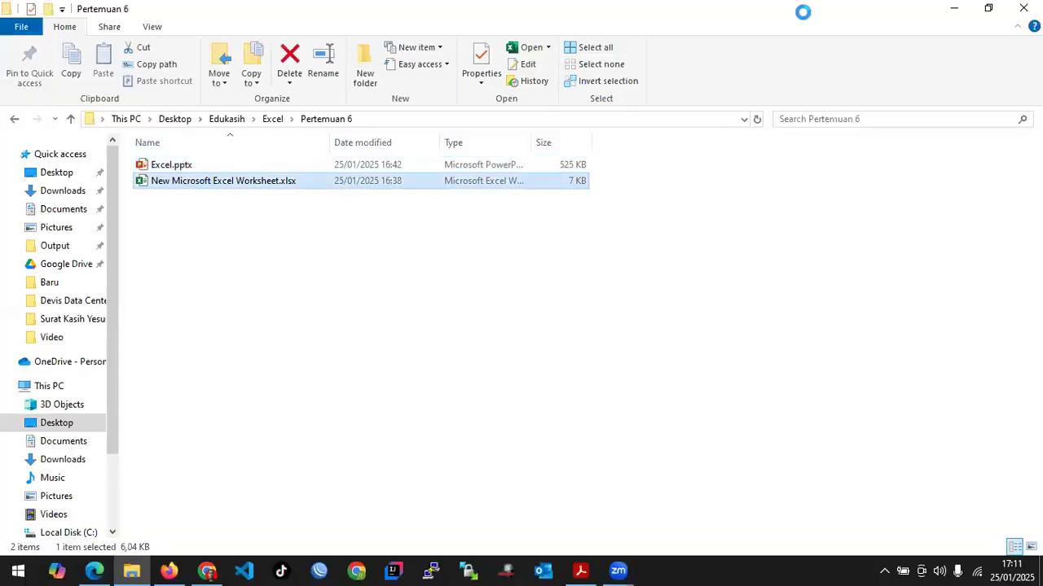
click(949, 10)
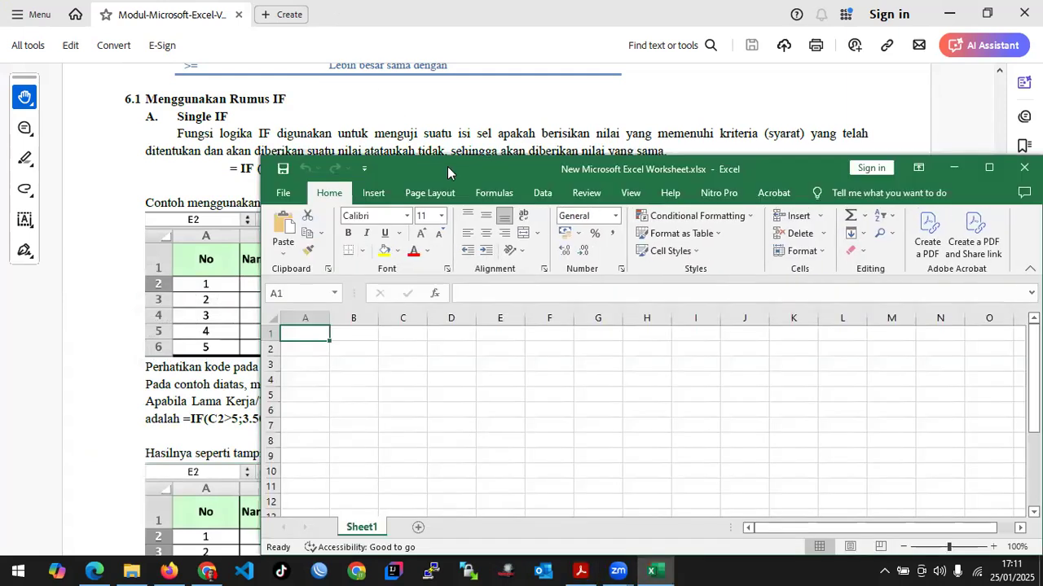
drag(447, 166, 772, 88)
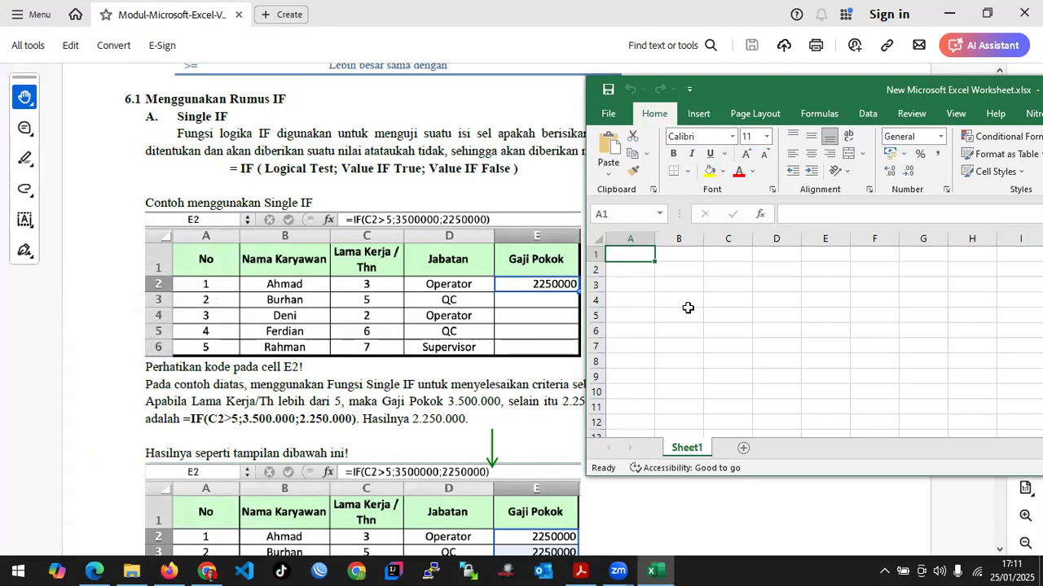
Enter the column headers No, Nama Karyawan and Lama Kerja / Thn in cells A1 to C1
text(No)
key(Tab)
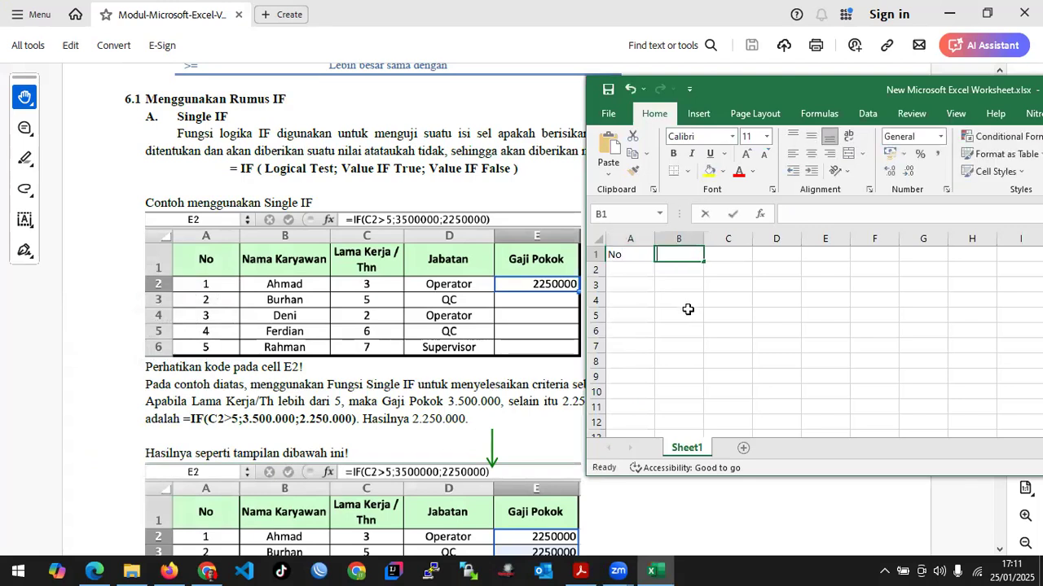
text(Nama Ka)
text(ryawan)
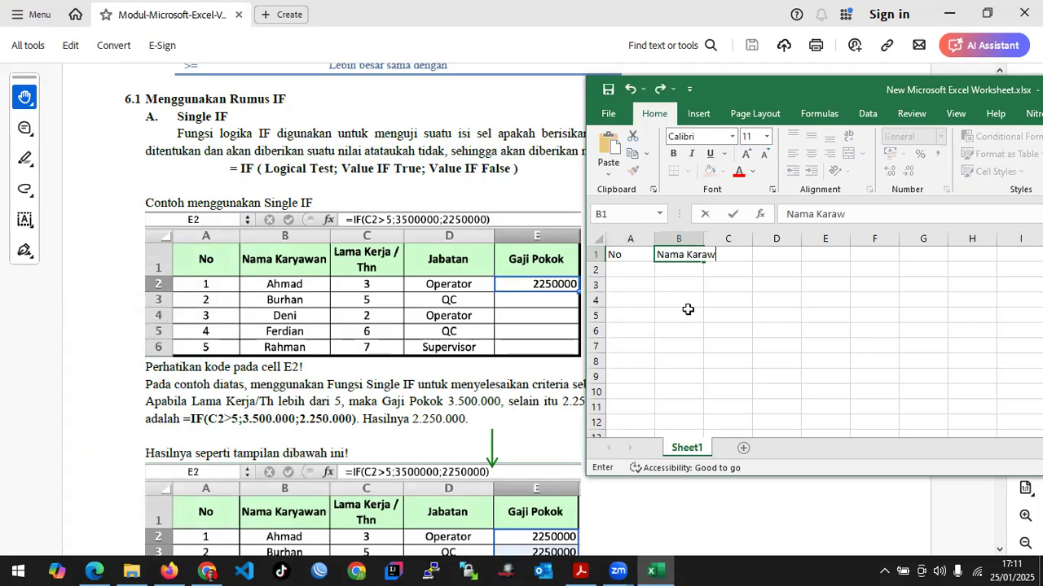
key(Tab)
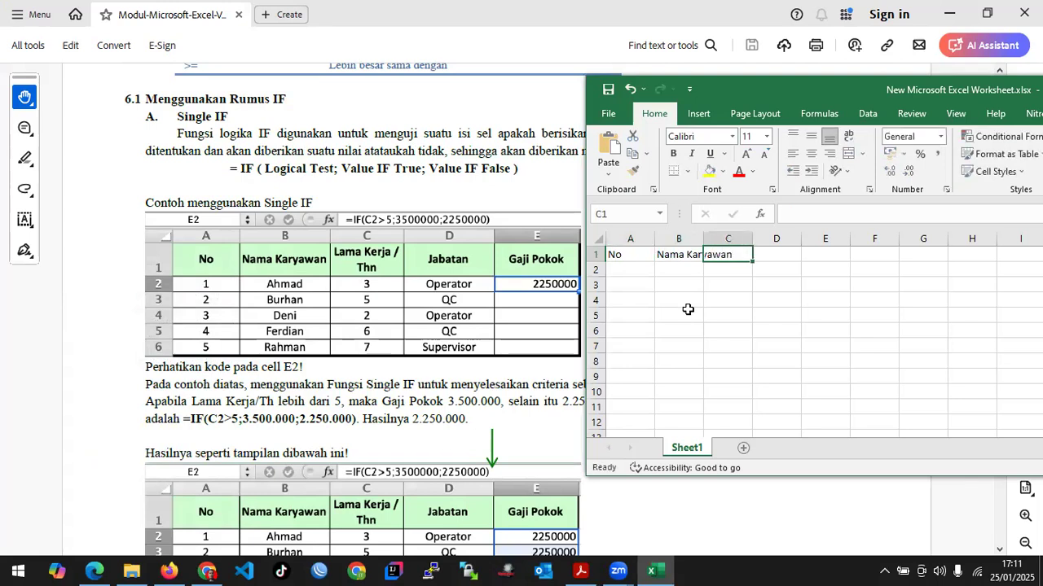
text(Lama Kerja)
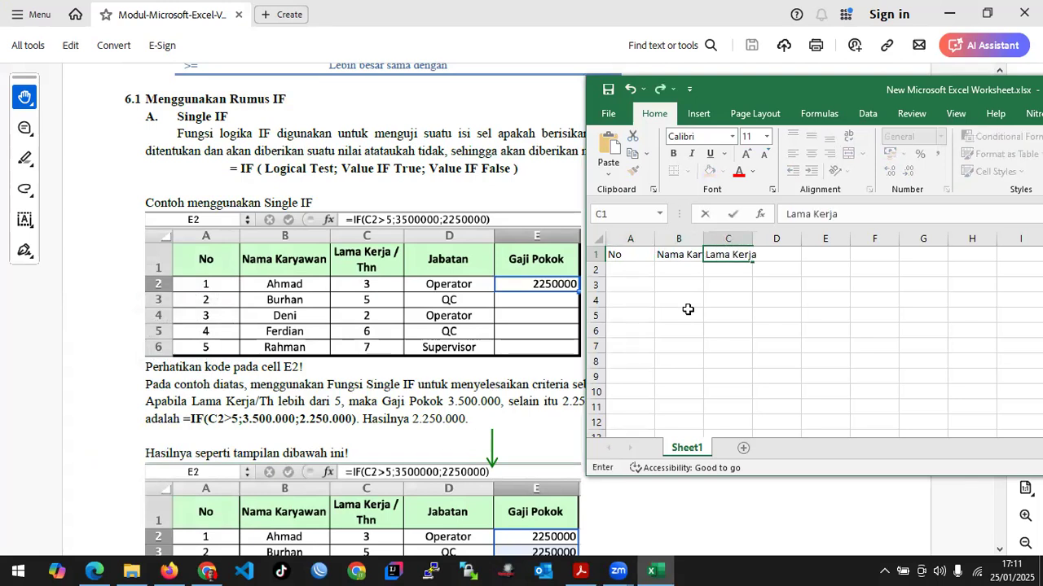
text( / Th)
key(BackSpace)
key(BackSpace)
text(Th)
Complete the header row with Jabatan in D1 and Gaji Pokok in E1
key(Tab)
text(Jabatan)
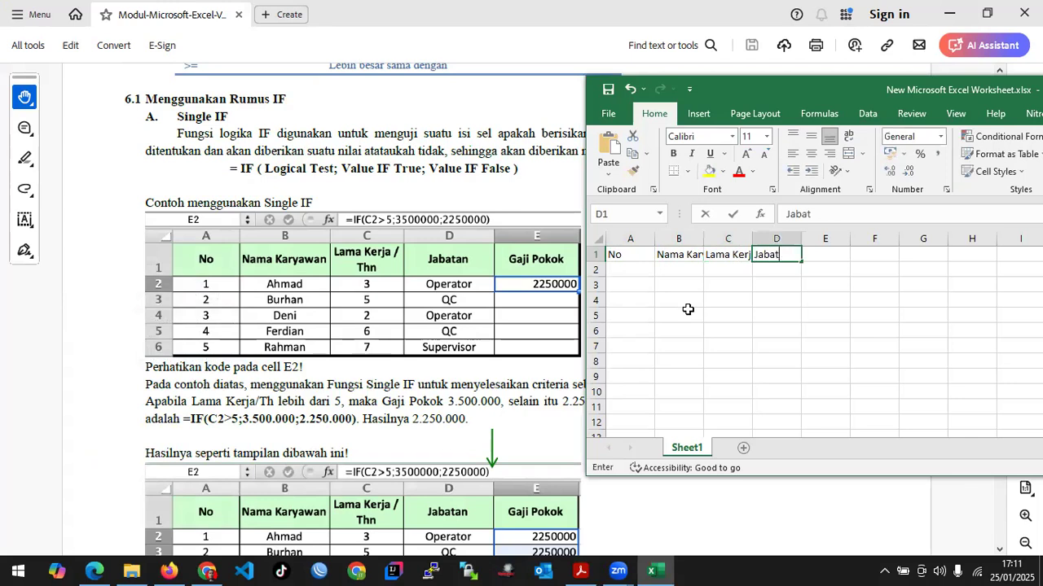
key(Tab)
text(Ga)
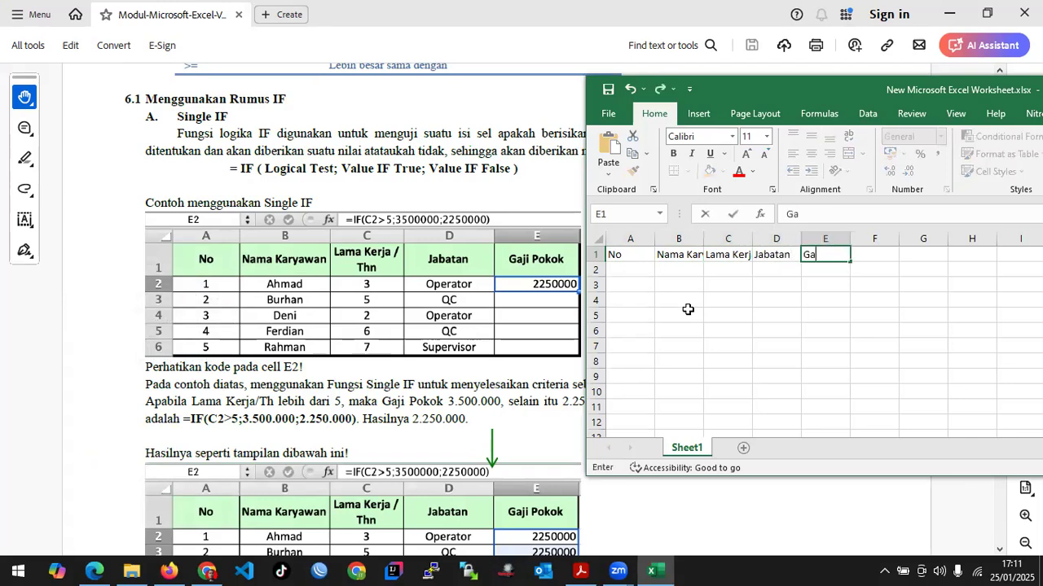
text(ji Pokok)
key(Return)
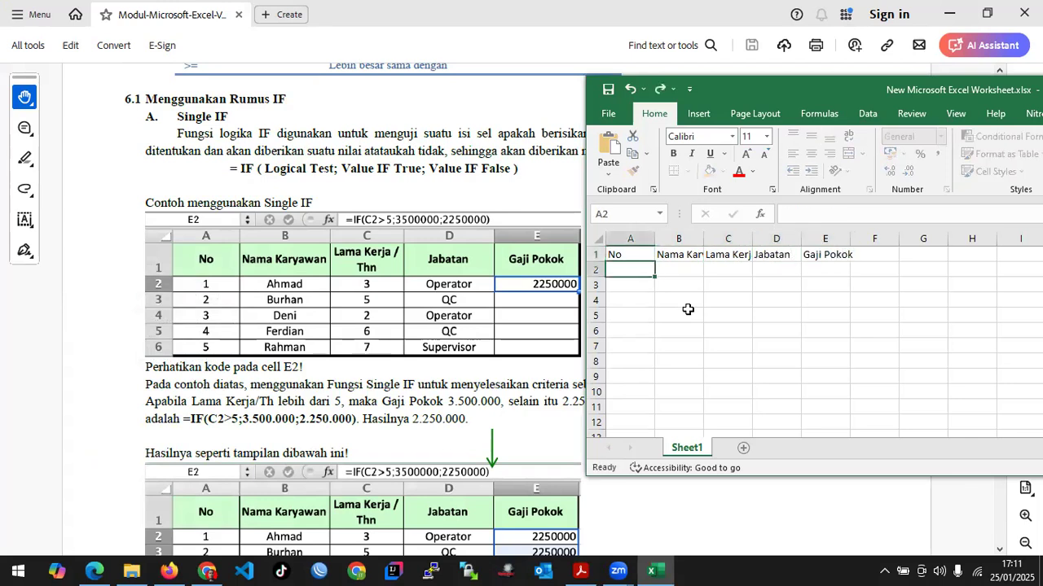
Autofit the widths of the Lama Kerja / Thn, Jabatan and Gaji Pokok columns
double_click(752, 237)
double_click(836, 237)
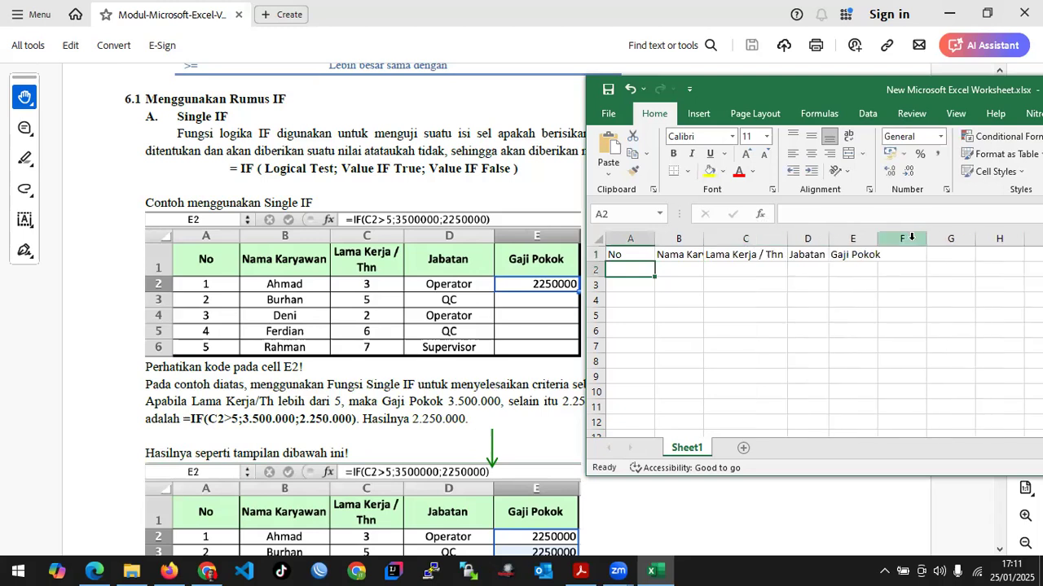
double_click(875, 238)
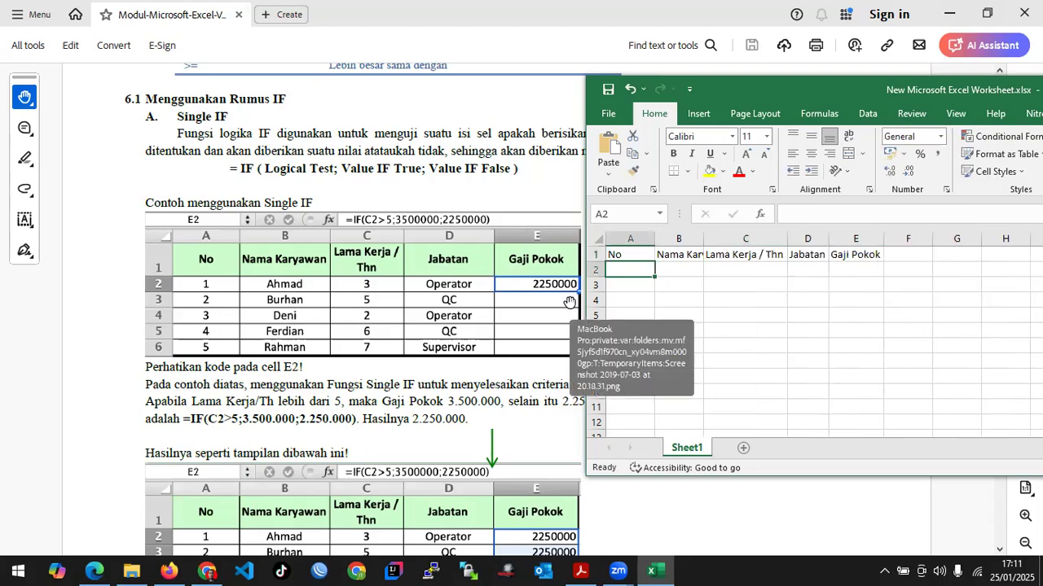
Number the rows 1 to 5 in A2:A6 by entering 1 and 2 and filling the series down
text(1)
key(Return)
text(2)
key(Return)
drag(623, 270, 653, 337)
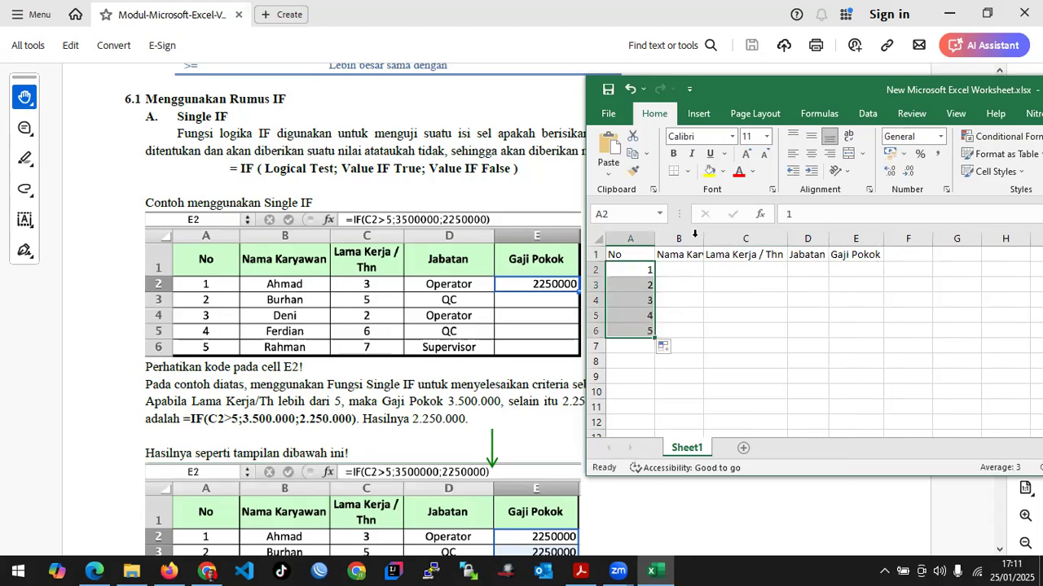
Widen the Nama Karyawan column and fill row 2 with the first employee's name, 3 years of work and the position Operator
drag(703, 237, 721, 236)
click(695, 268)
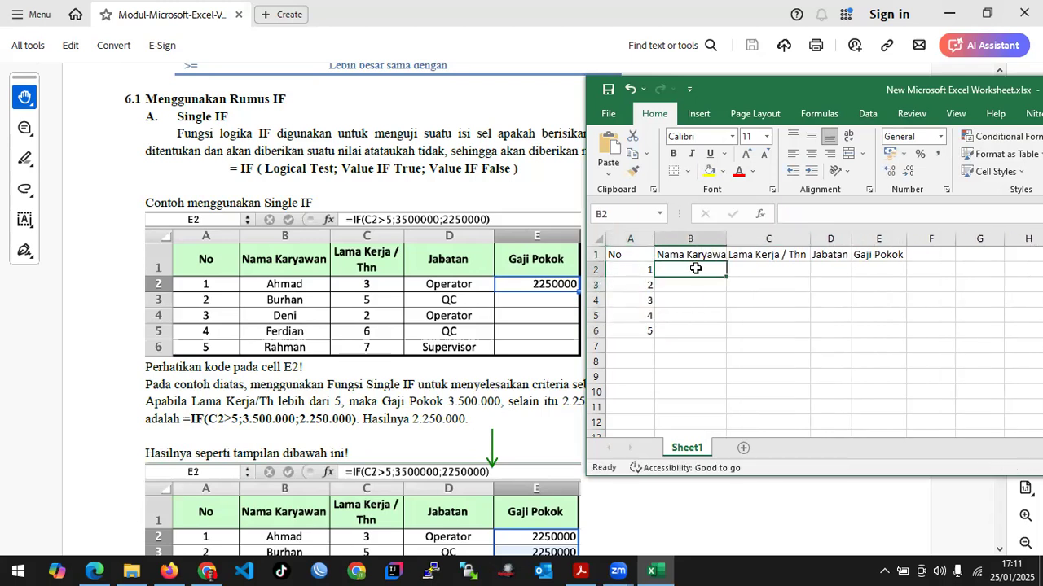
text(Ahmad)
key(Tab)
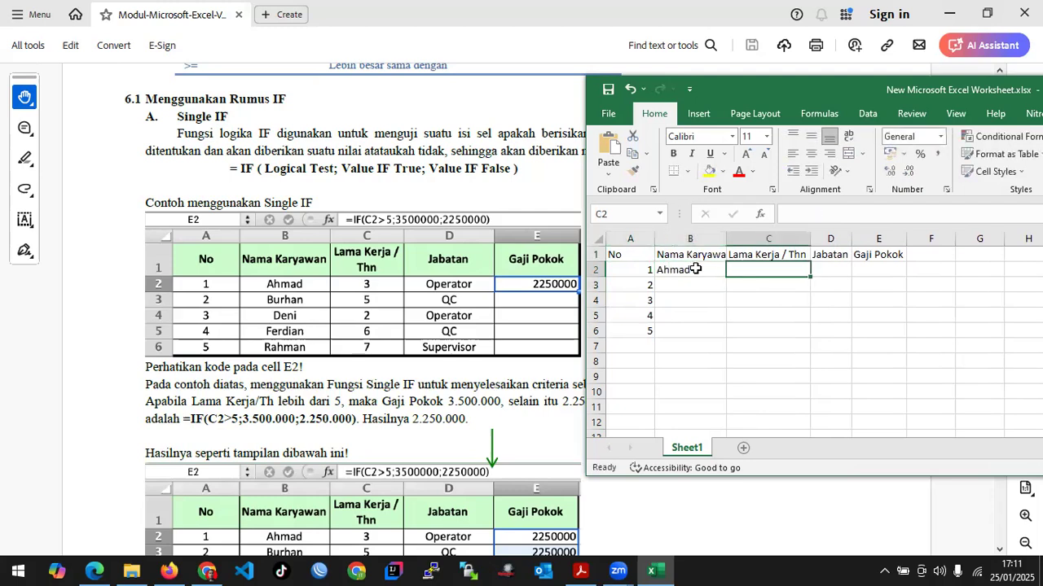
text(3)
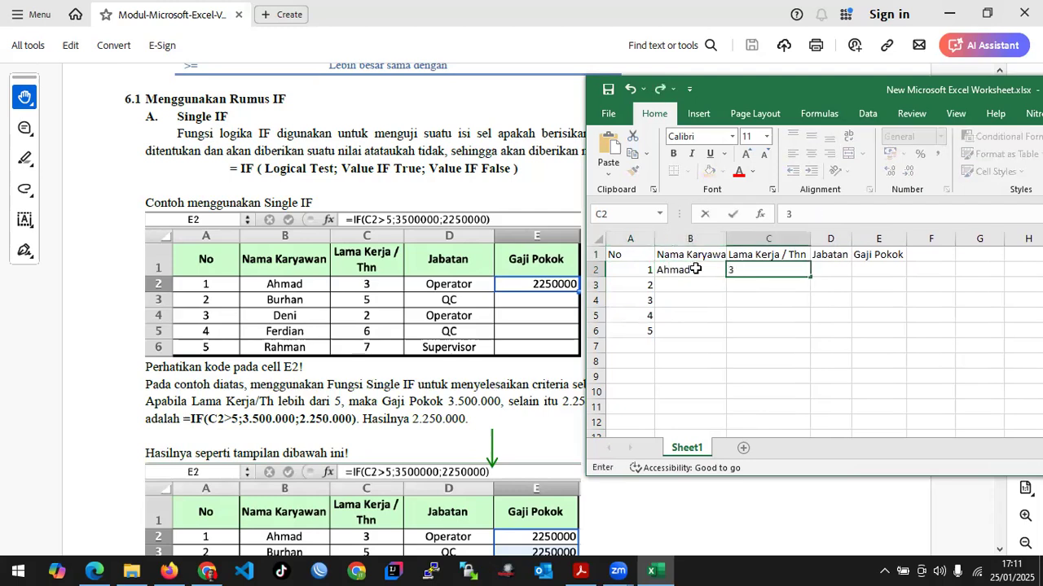
key(Tab)
text(Operat)
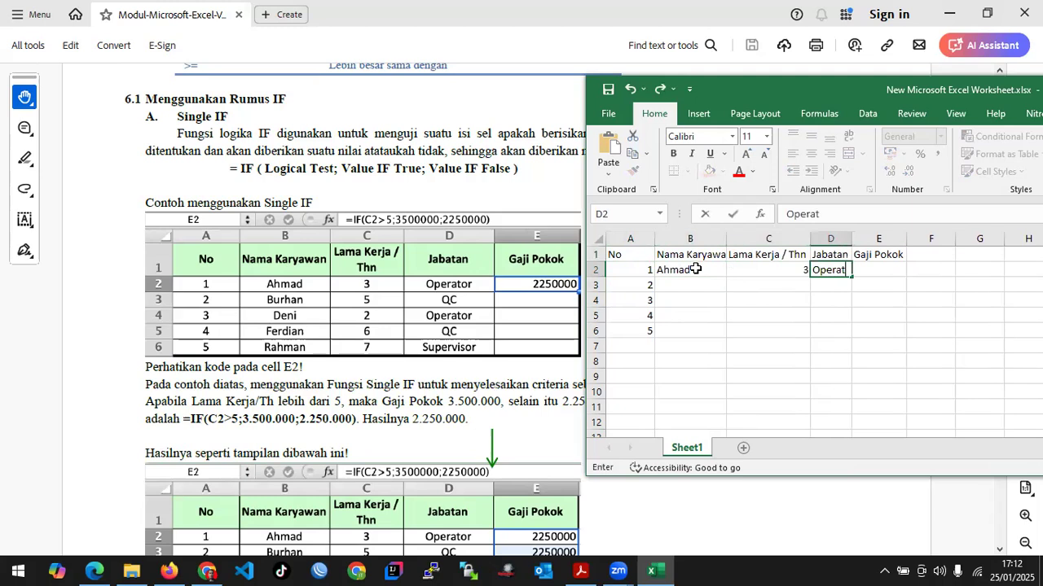
text(ior)
key(Tab)
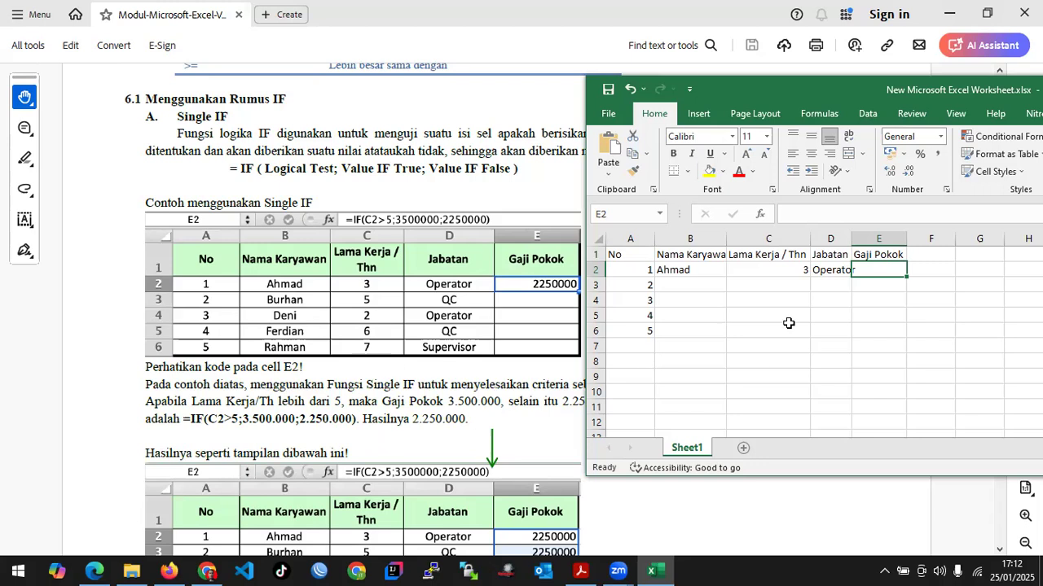
Fill row 3 with the second employee's name, 5 years of work and the position QC
click(878, 300)
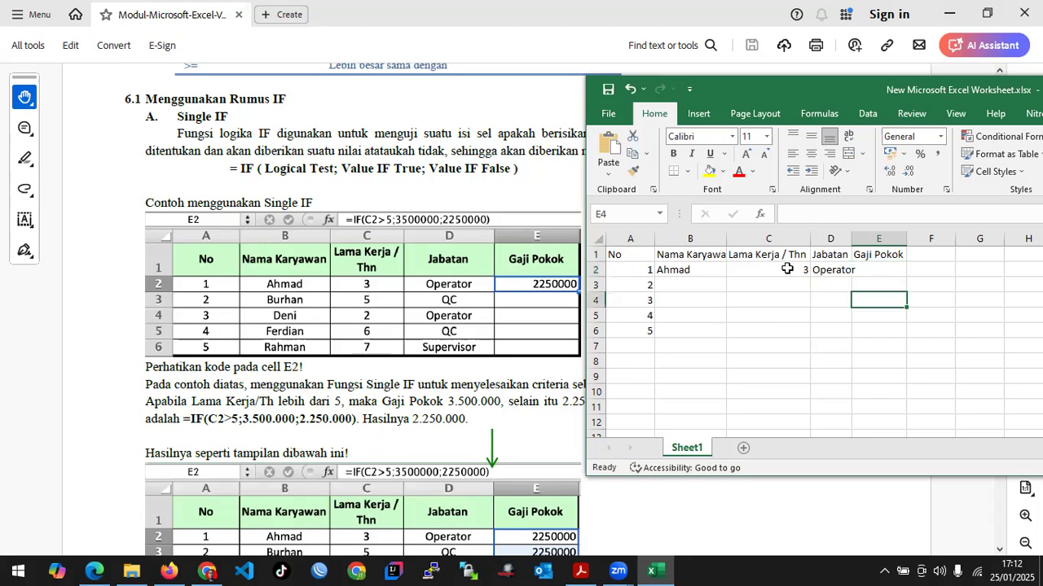
click(758, 281)
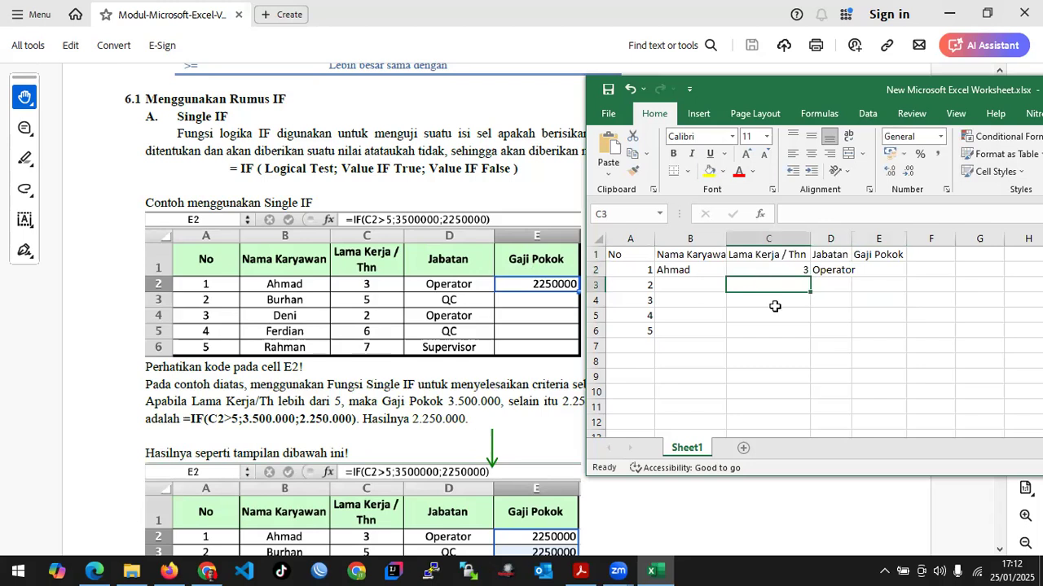
click(691, 289)
text(Burha)
key(Tab)
text(5)
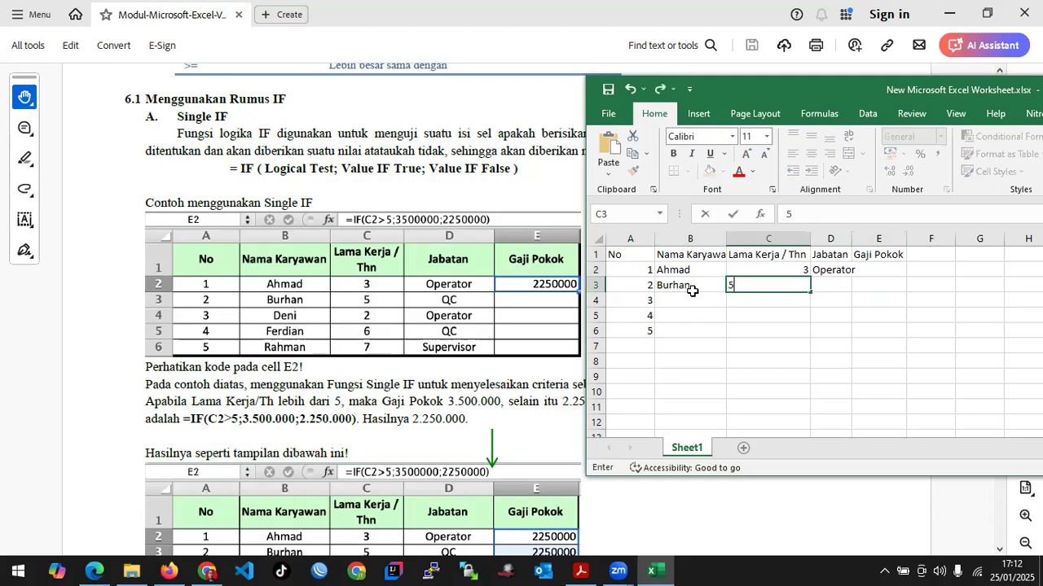
key(Tab)
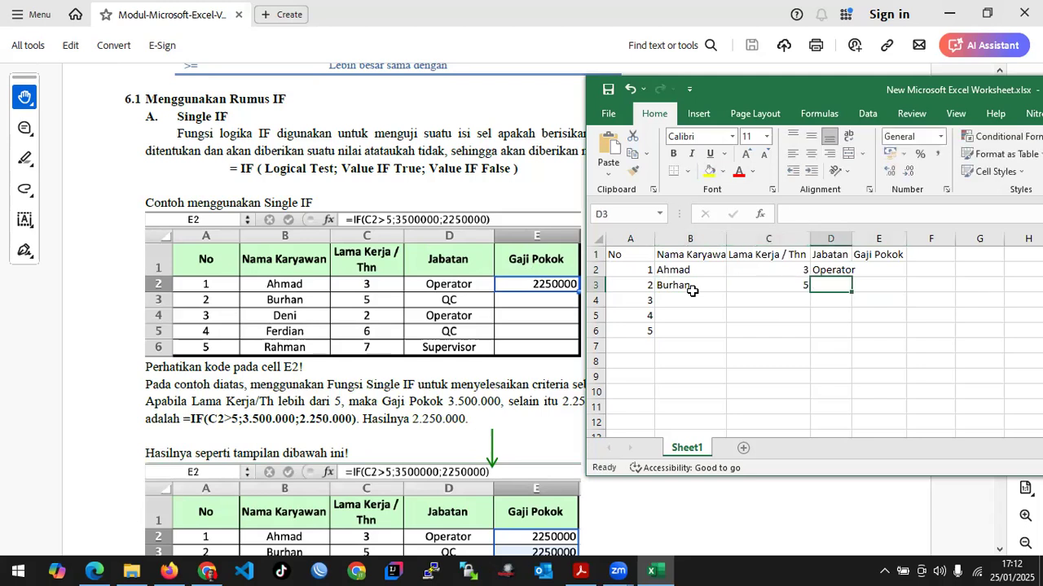
text(QC)
key(Return)
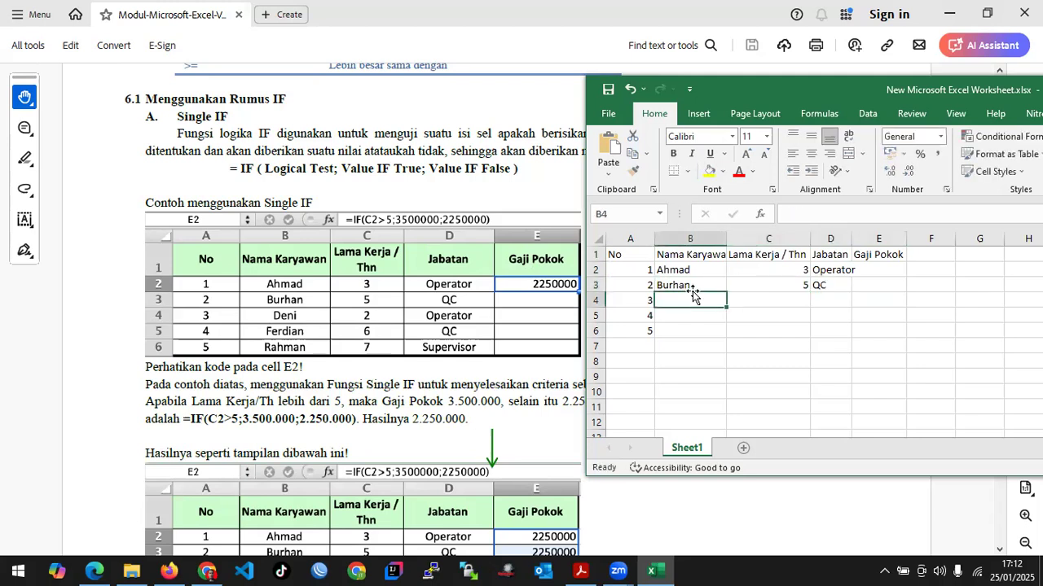
Fill row 4 with the third employee's name, 2 years of work and the position Operator
text(Deni)
key(Tab)
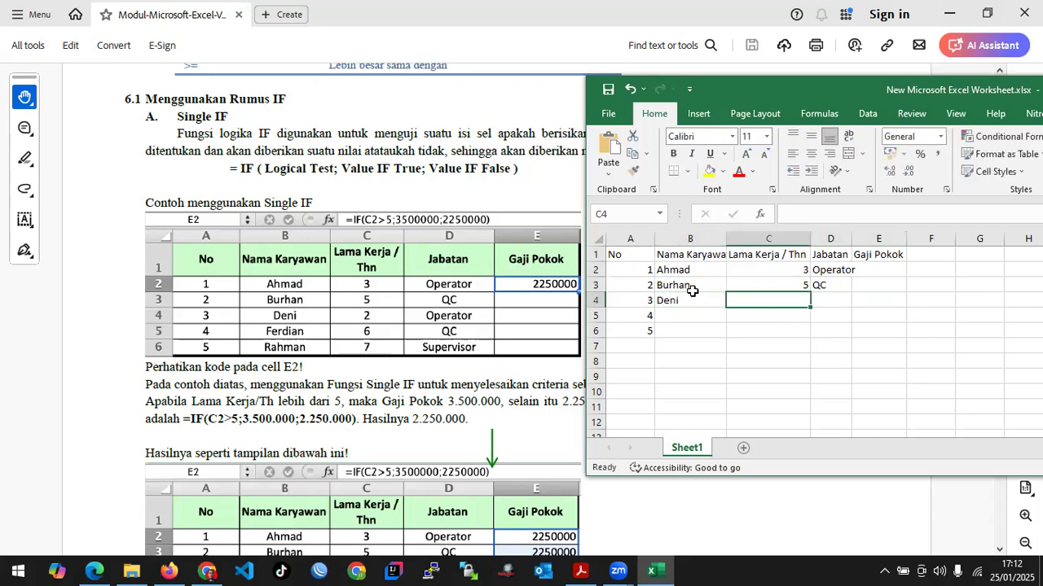
text(2)
key(Return)
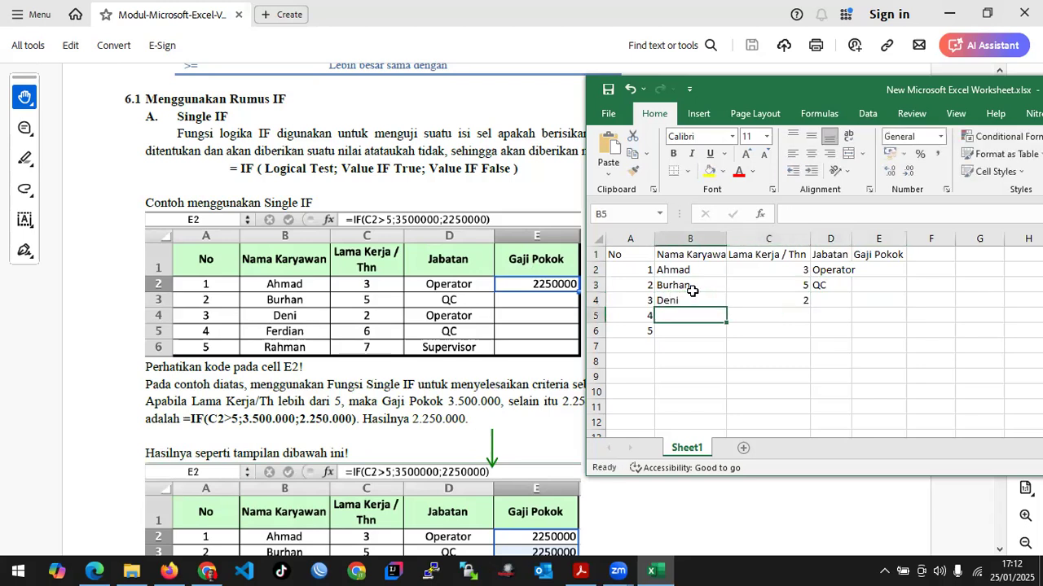
key(Up)
key(Right)
key(Right)
text(O)
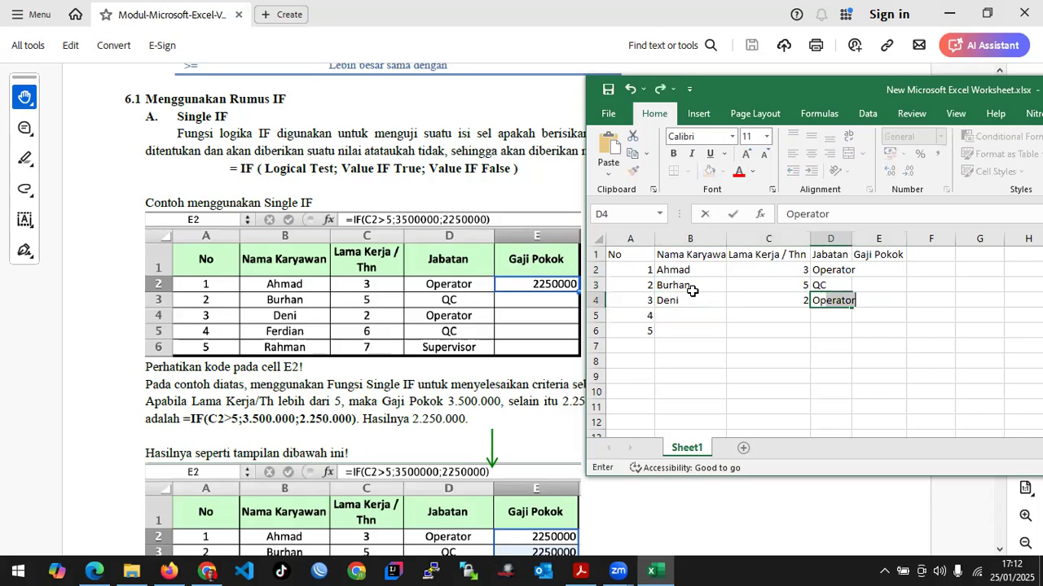
key(Return)
Fill row 5 with the fourth employee's name, 6 years of work and the position QC
key(Left)
key(Left)
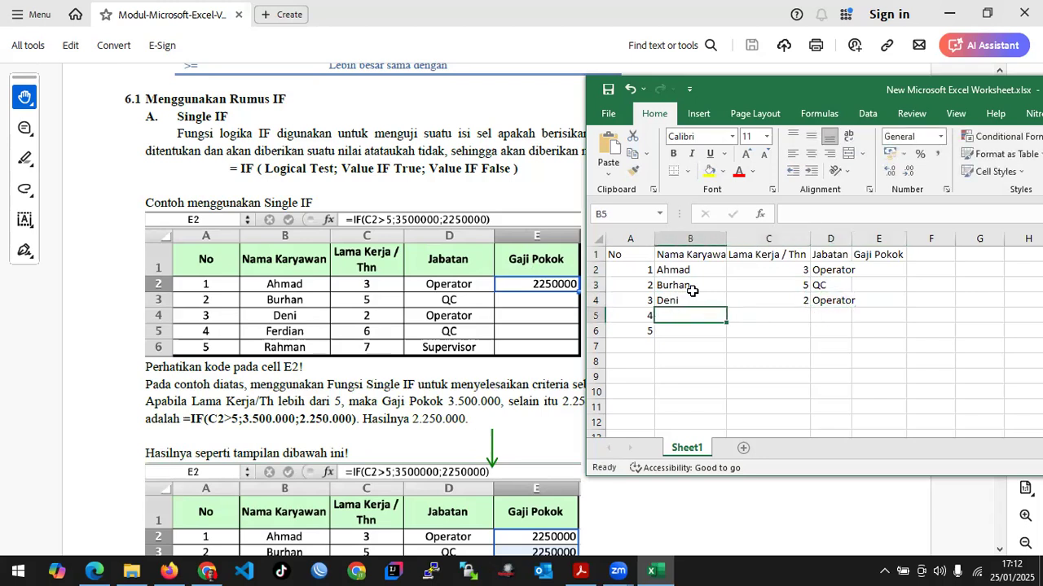
text(Ferdian)
key(Tab)
text(6)
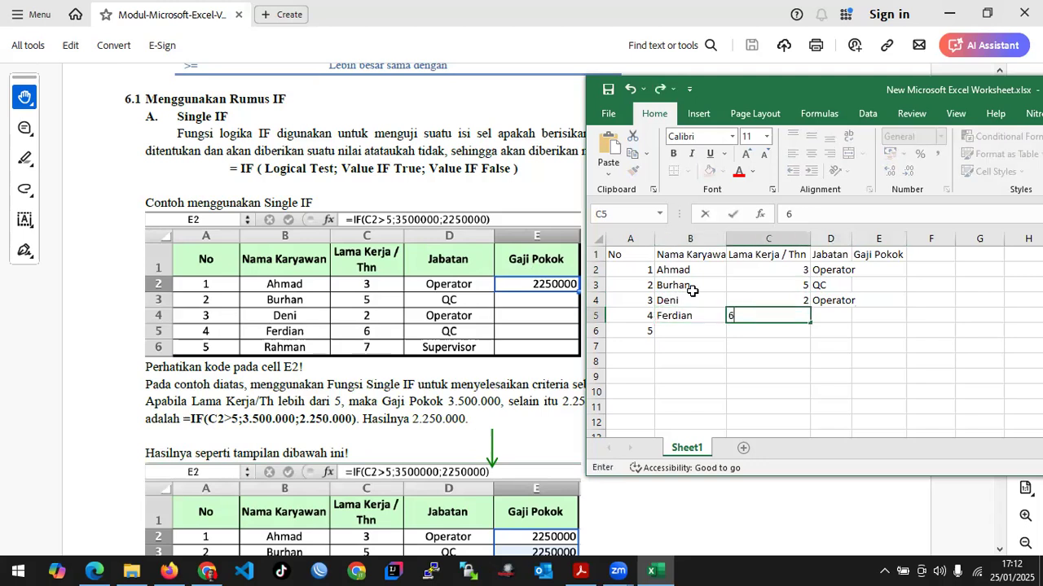
key(Tab)
text(QC)
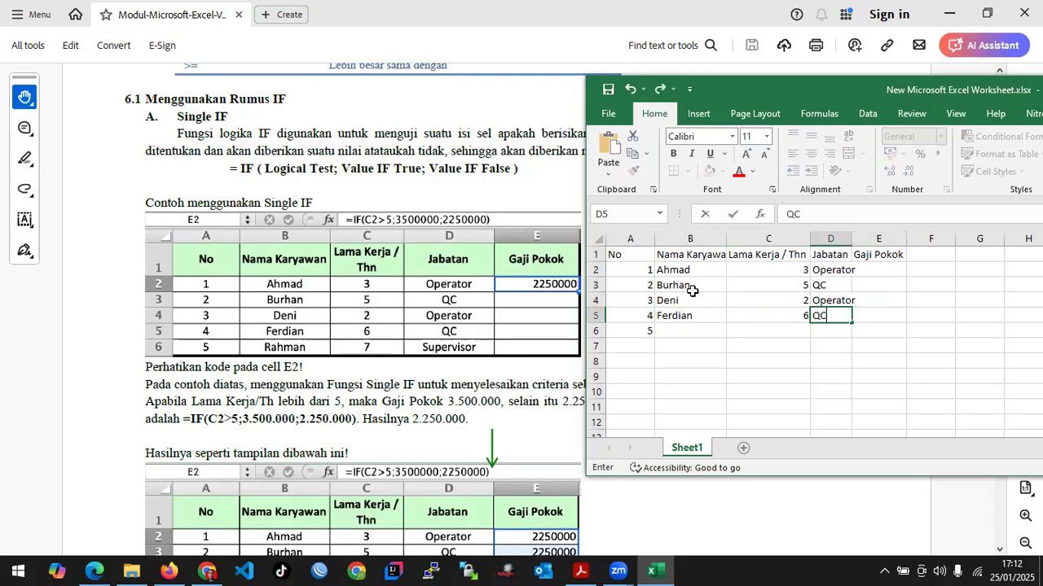
key(Return)
Fill row 6 with the fifth employee's name, 7 years of work and the position Supervison, and widen the Jabatan column
text(Rahman)
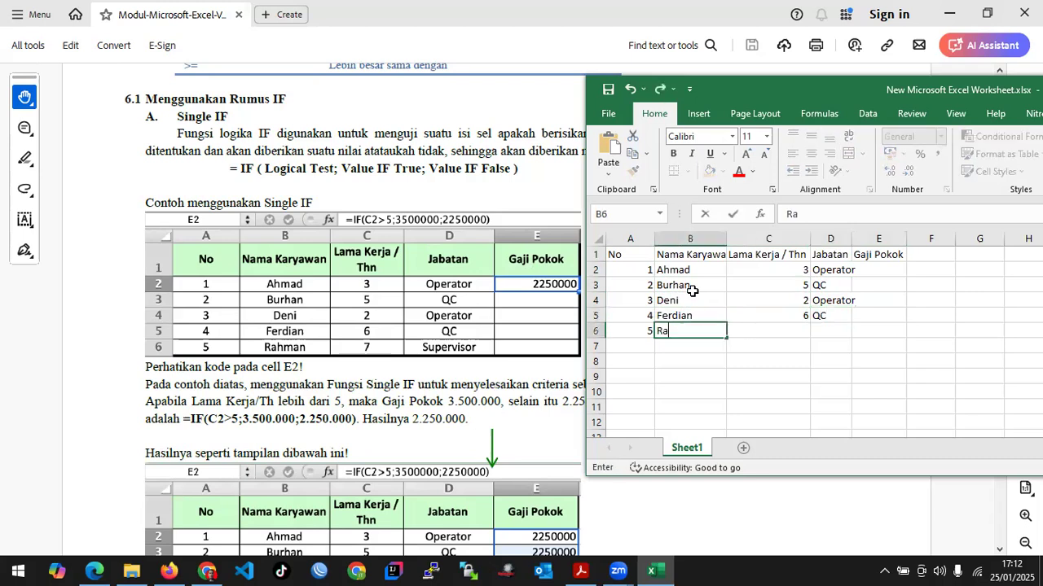
key(Tab)
text(7)
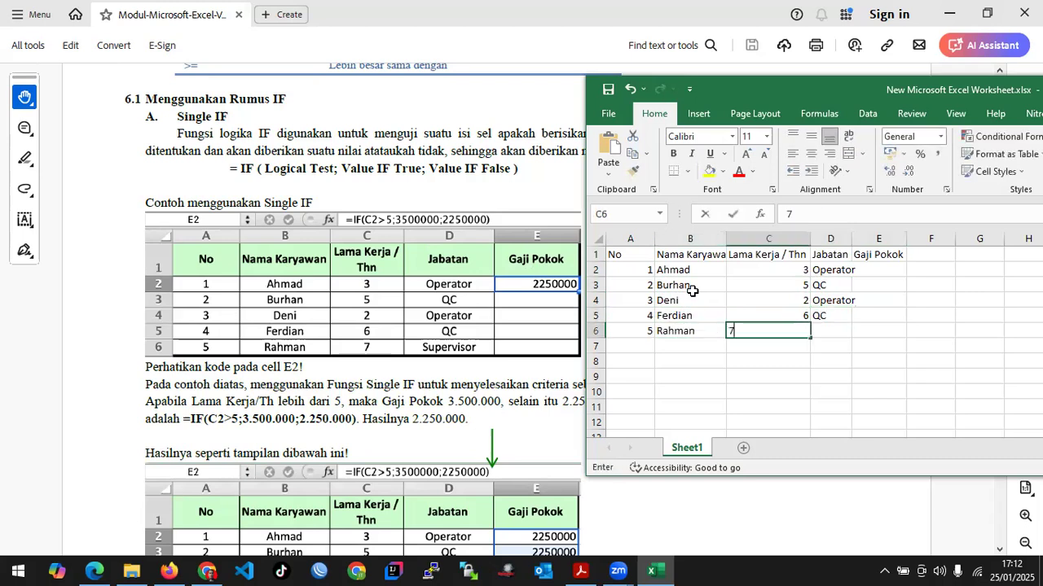
key(Tab)
text(Sup)
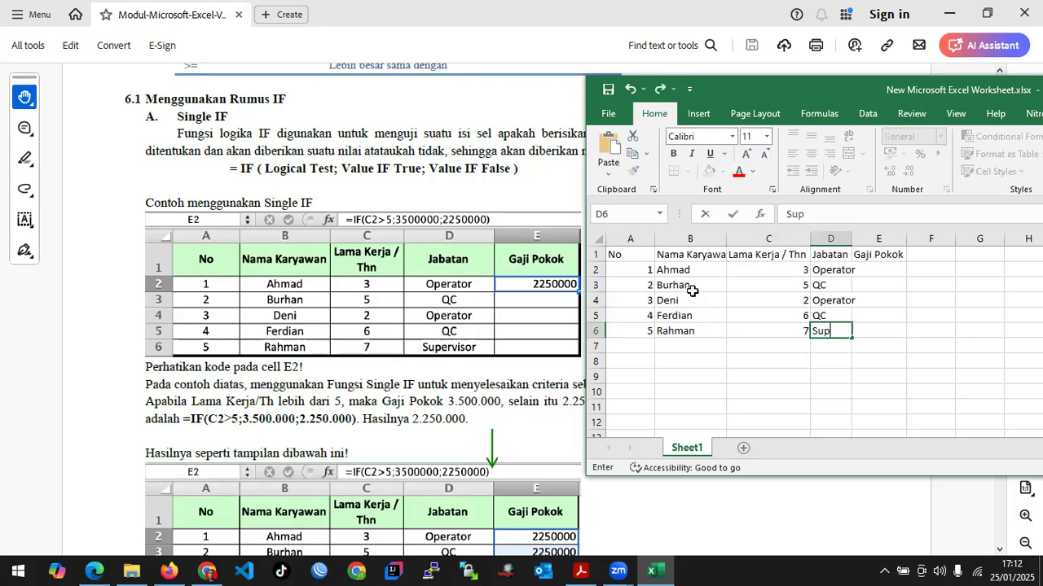
text(ervison)
key(Return)
drag(851, 239, 890, 239)
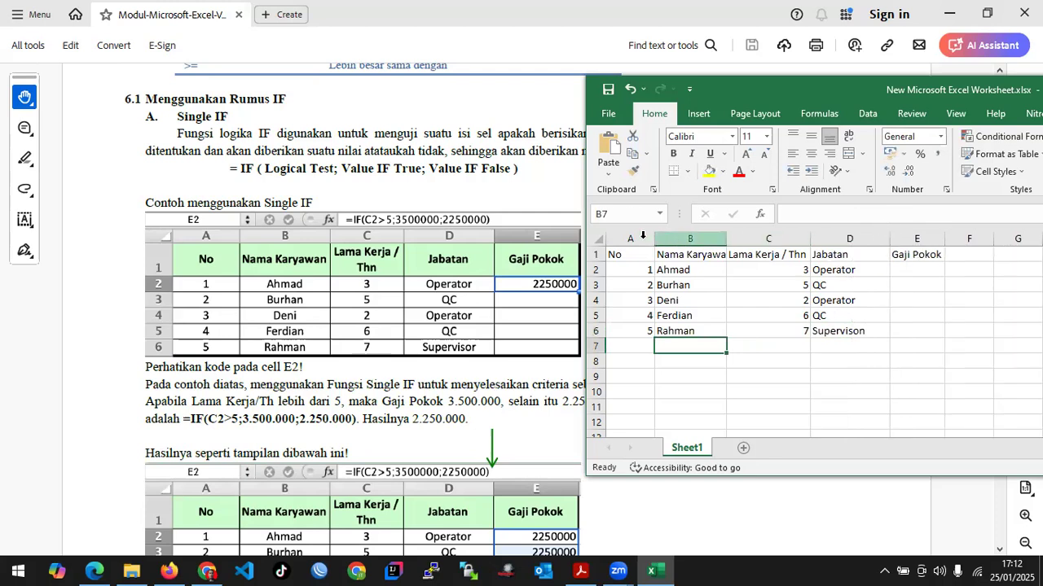
Center the contents of columns A to E horizontally
drag(638, 240, 916, 239)
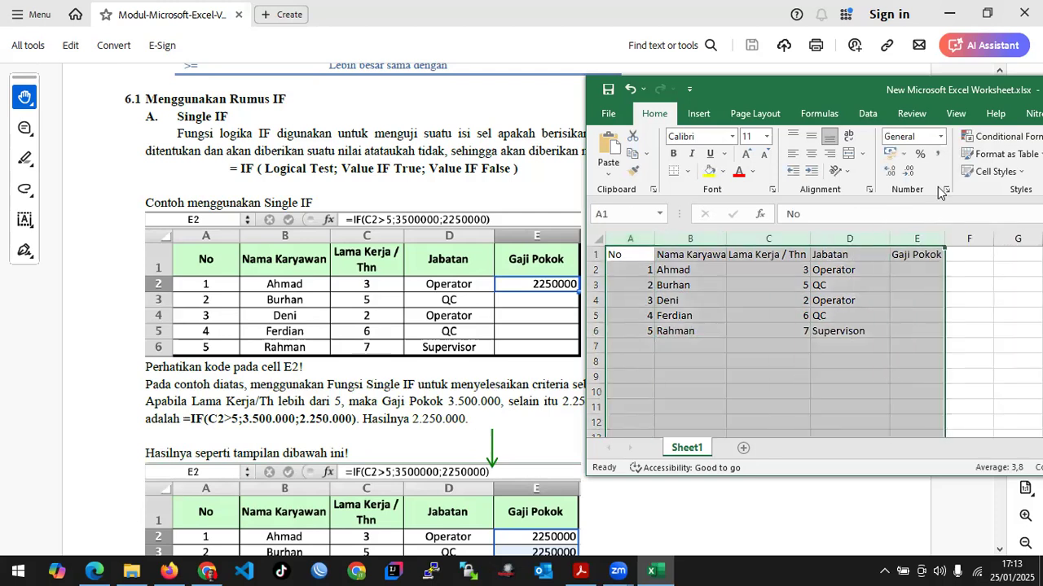
click(809, 154)
click(787, 300)
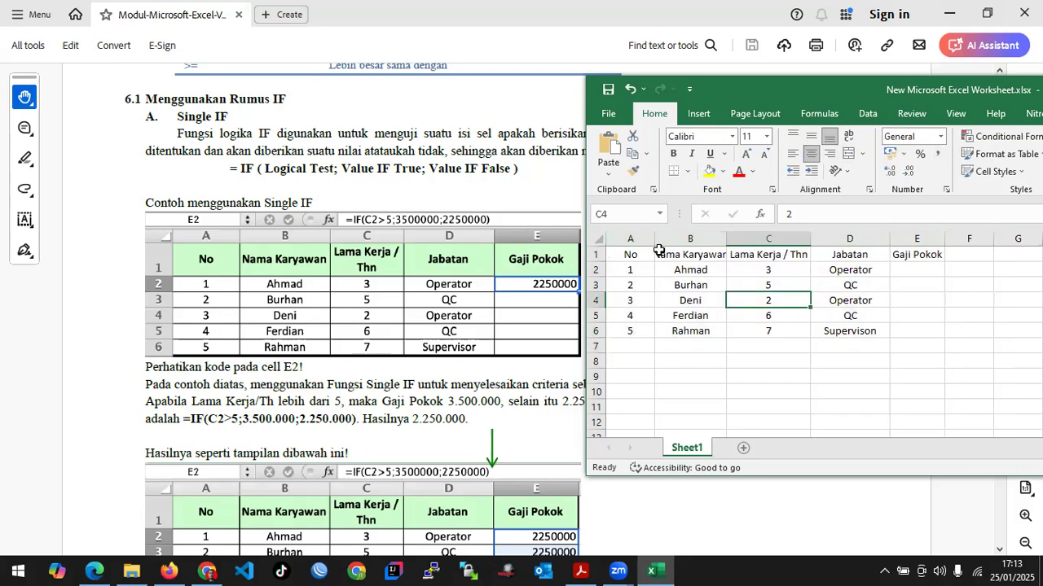
Apply All Borders to the employee table A1:E6
drag(645, 252, 918, 331)
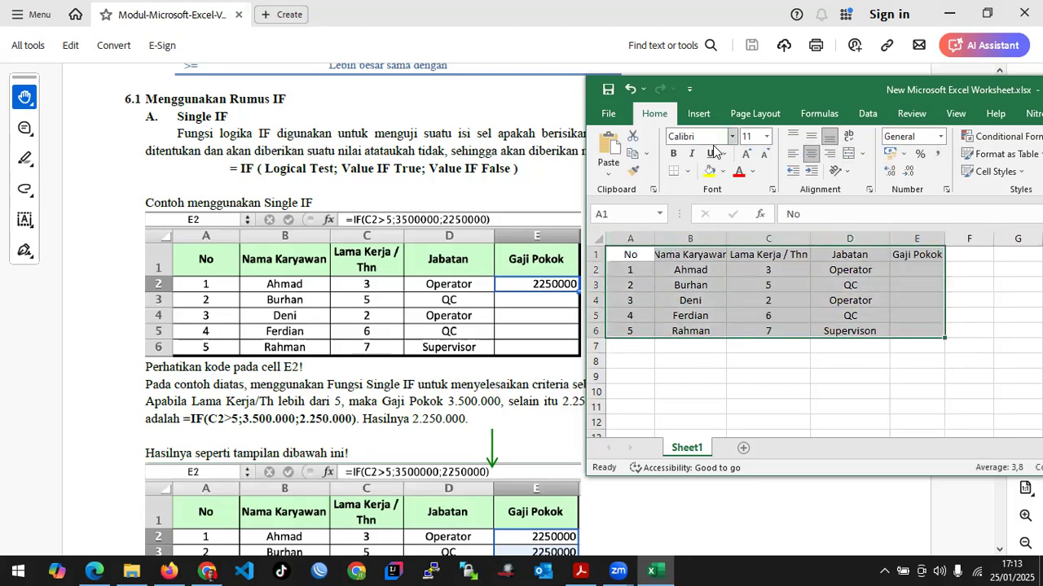
click(686, 171)
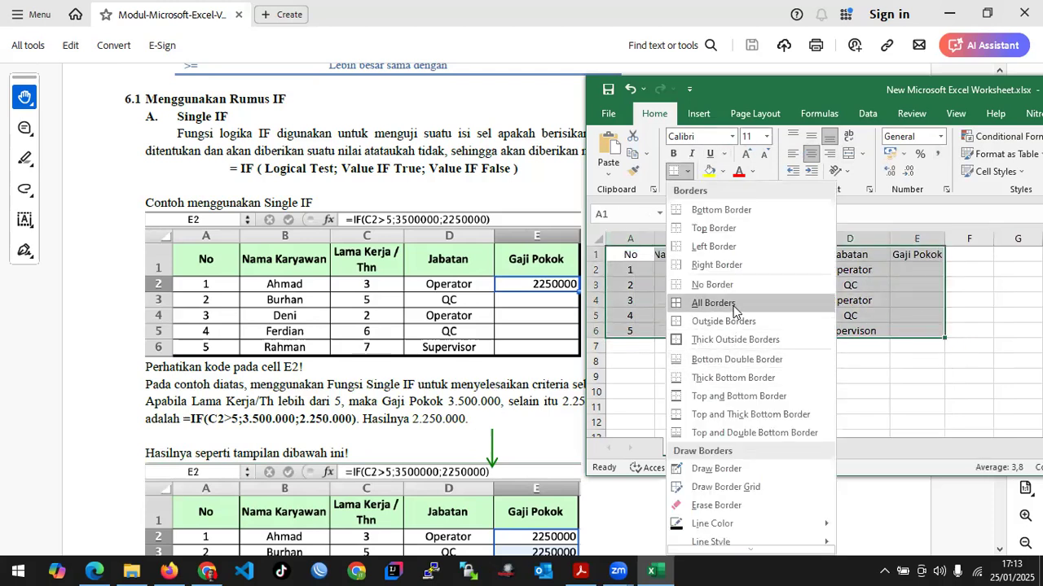
click(713, 303)
Fill the header row A1:E1 with a light green theme color
drag(632, 254, 931, 254)
click(723, 171)
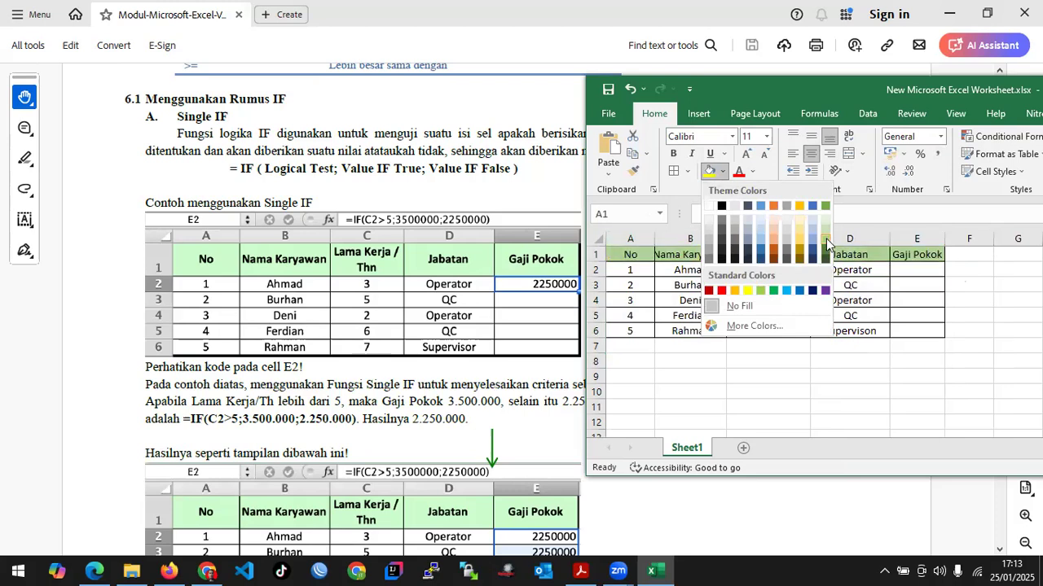
click(825, 243)
click(851, 315)
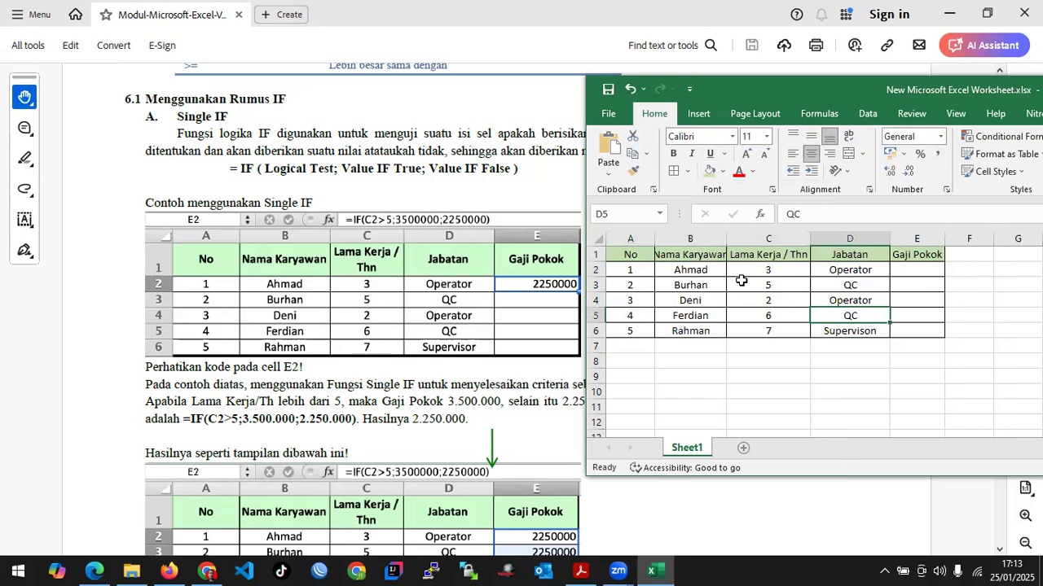
Widen the Gaji Pokok column and move the worksheet window slightly higher over the PDF
click(946, 318)
click(773, 345)
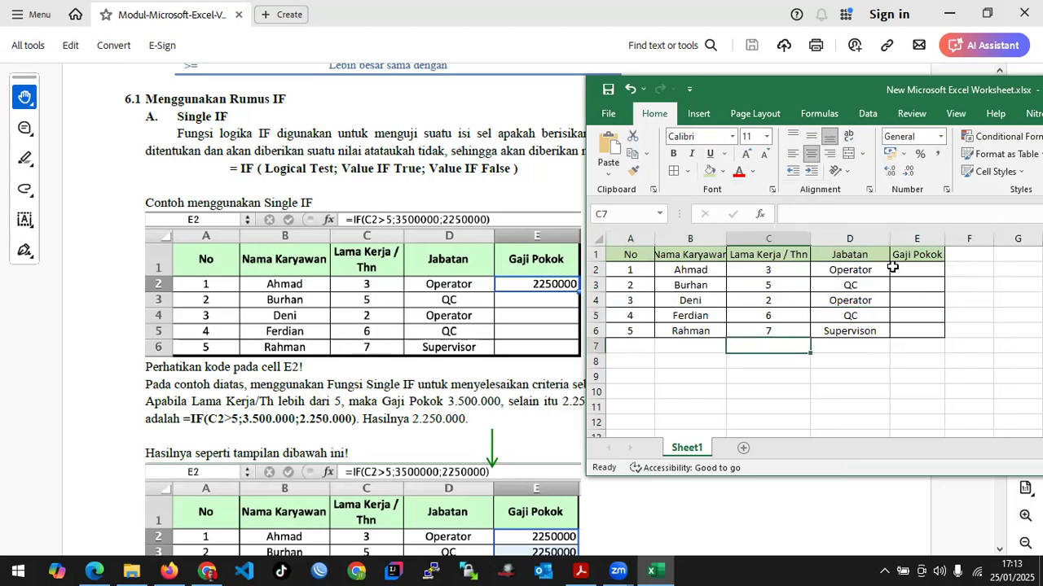
drag(945, 239, 969, 239)
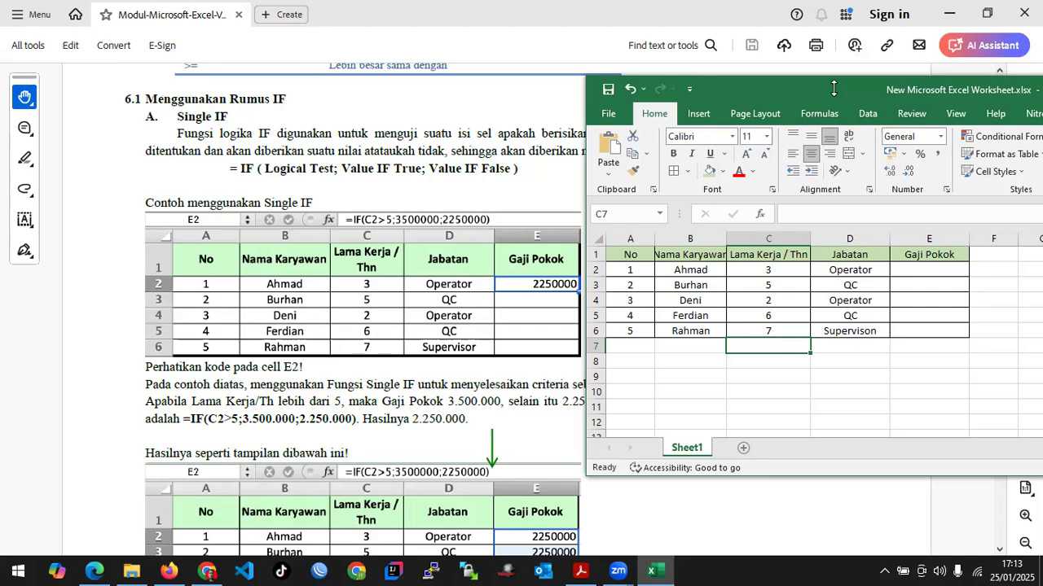
drag(859, 91, 864, 63)
click(934, 242)
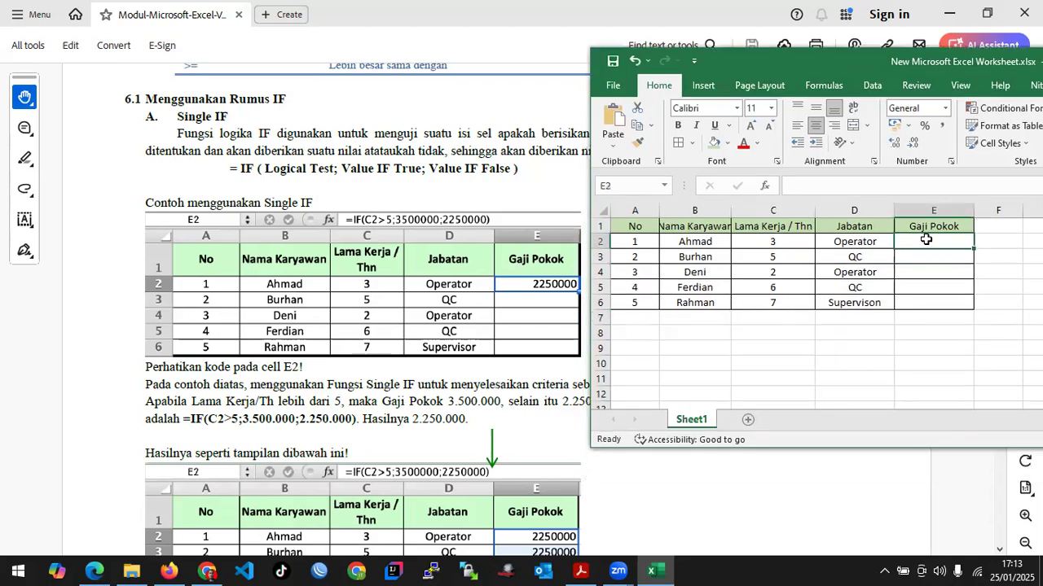
click(916, 274)
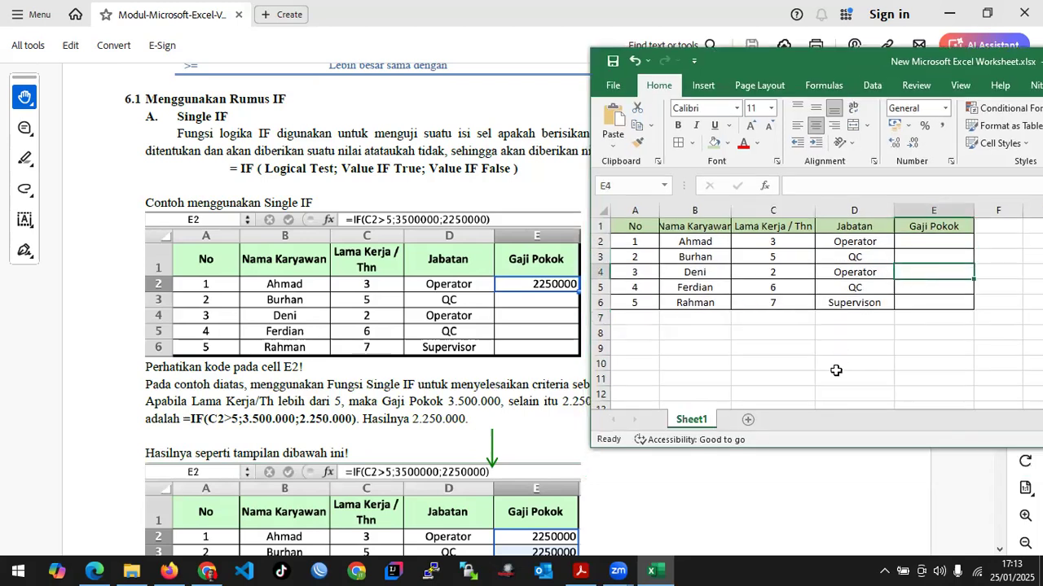
click(724, 315)
click(670, 334)
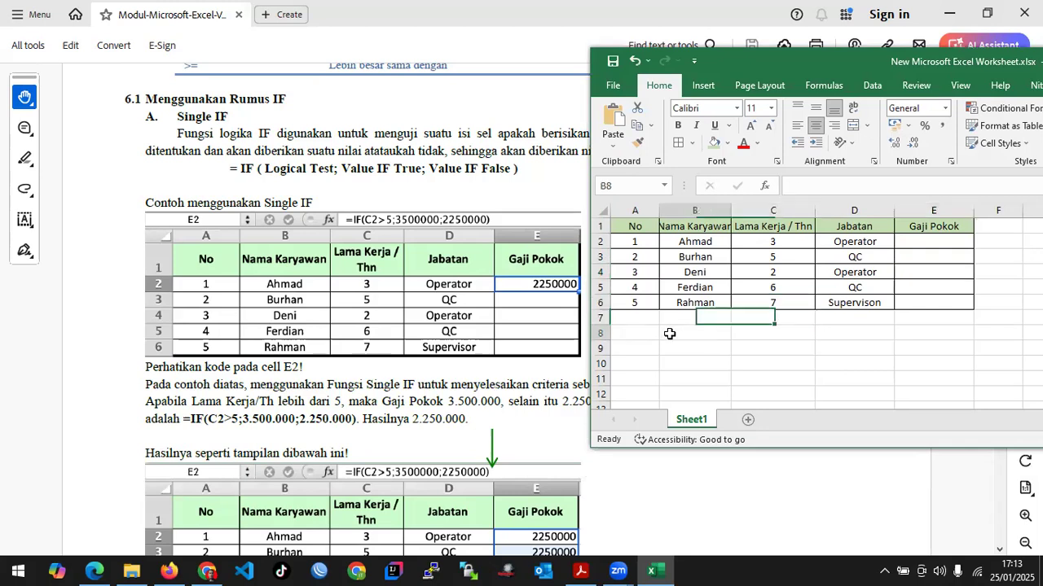
Enter the label Kondisi in A8 and the condition ": Lebih dari 5 tahun bekerja gapok 3500000" in B8
click(648, 335)
text(Kondisi)
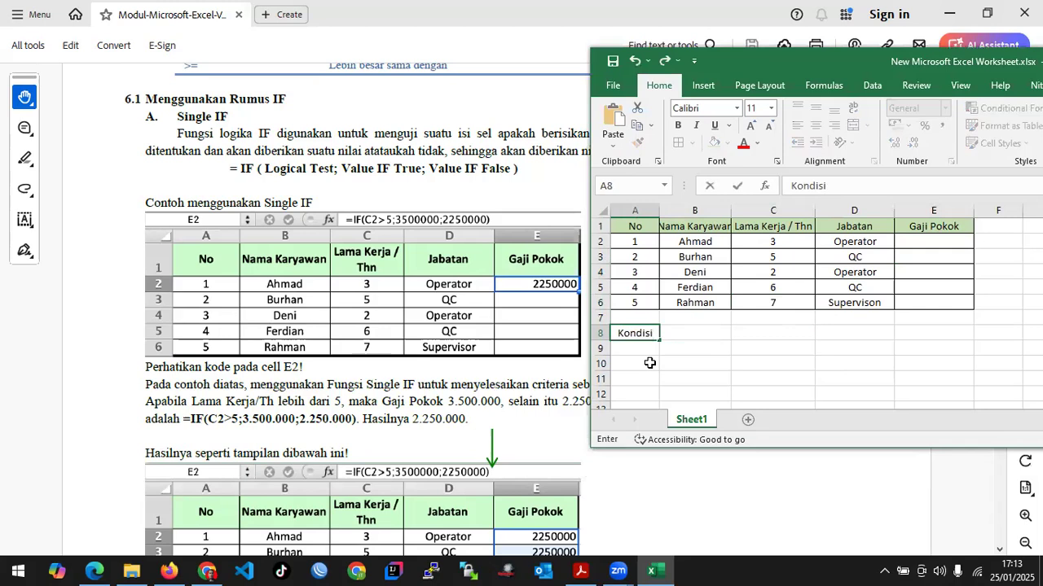
key(Tab)
text(:)
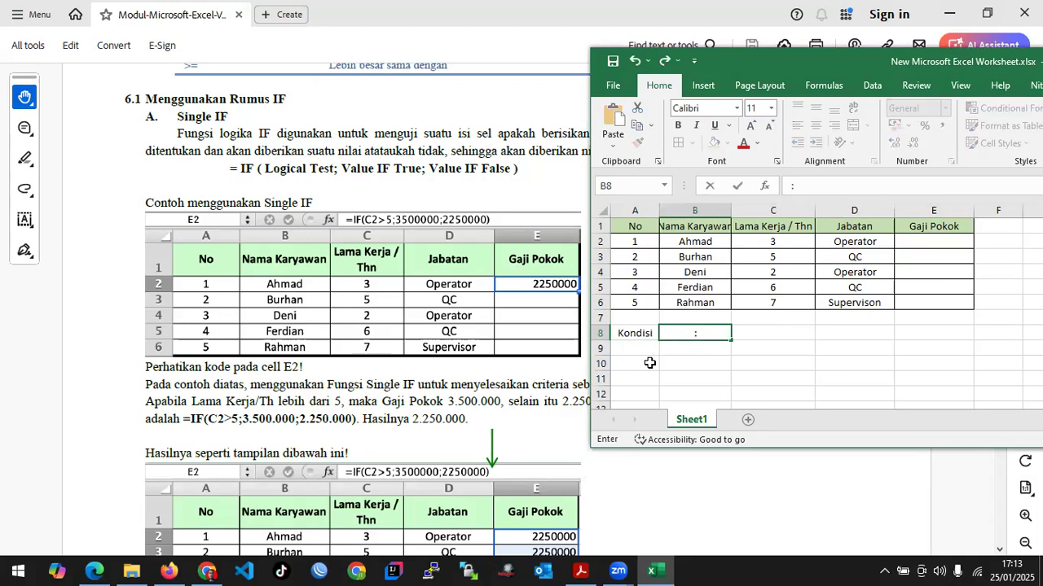
text(Lebih dari)
text( %)
key(BackSpace)
text(5 tahun)
key(BackSpace)
key(BackSpace)
key(BackSpace)
text(hun bekerja)
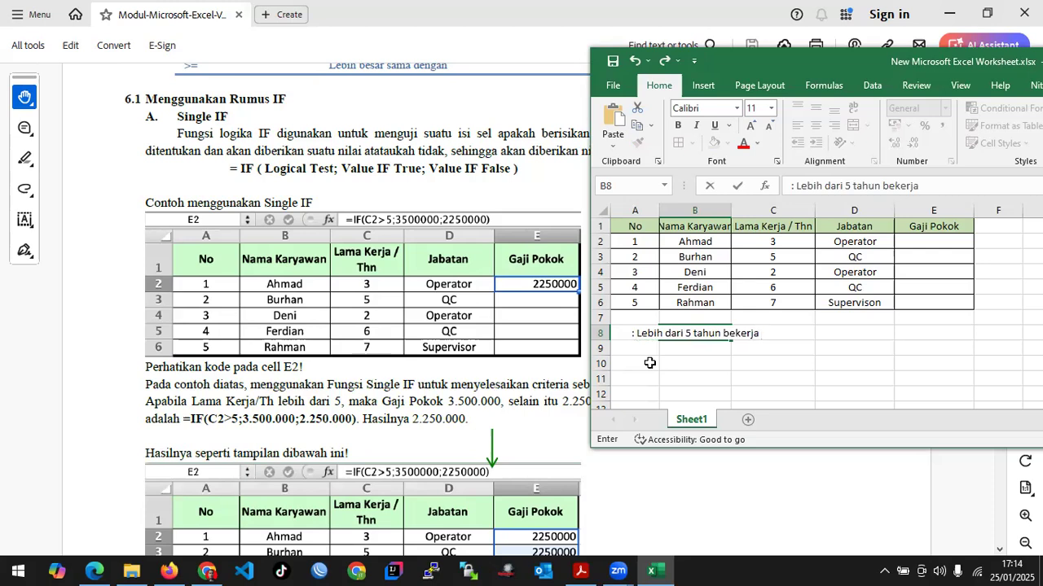
text( ga)
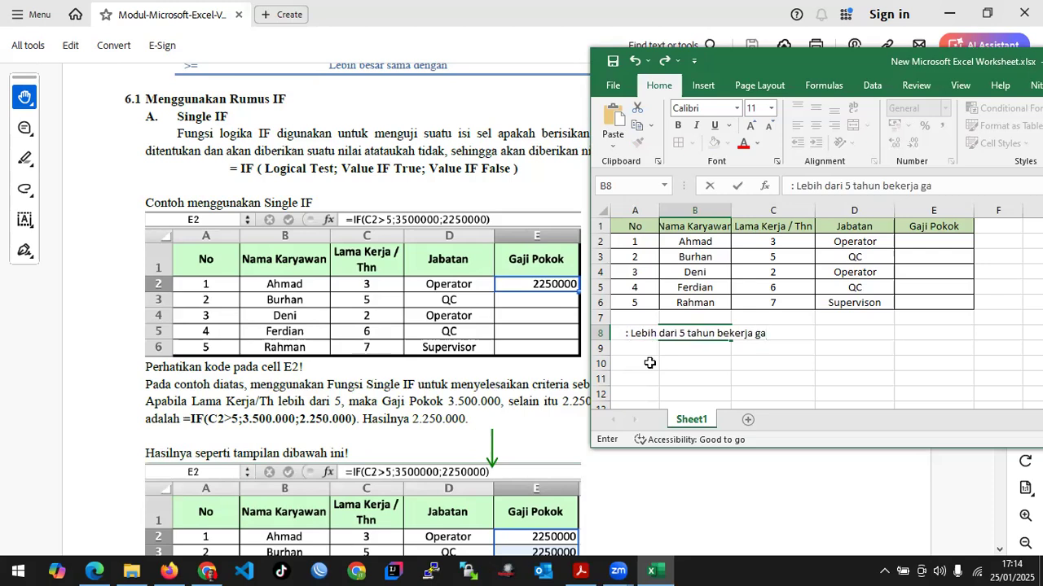
text(pok )
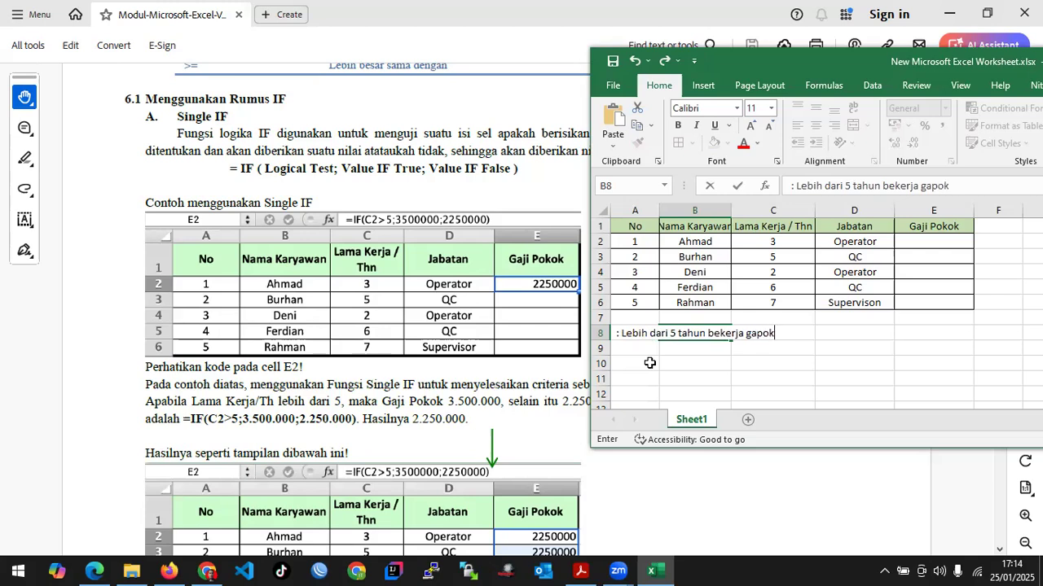
text(3)
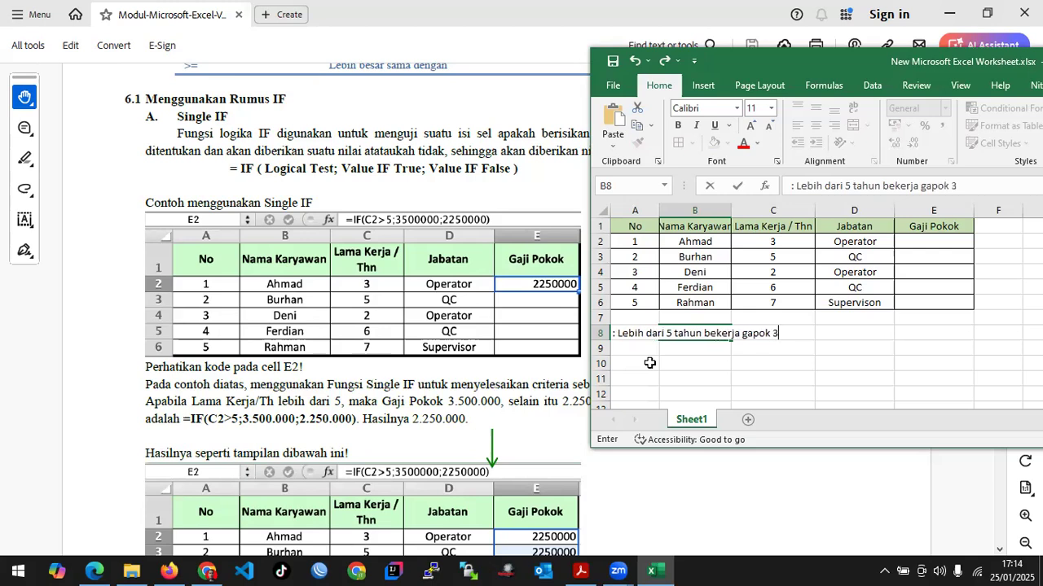
text(50000000)
key(Return)
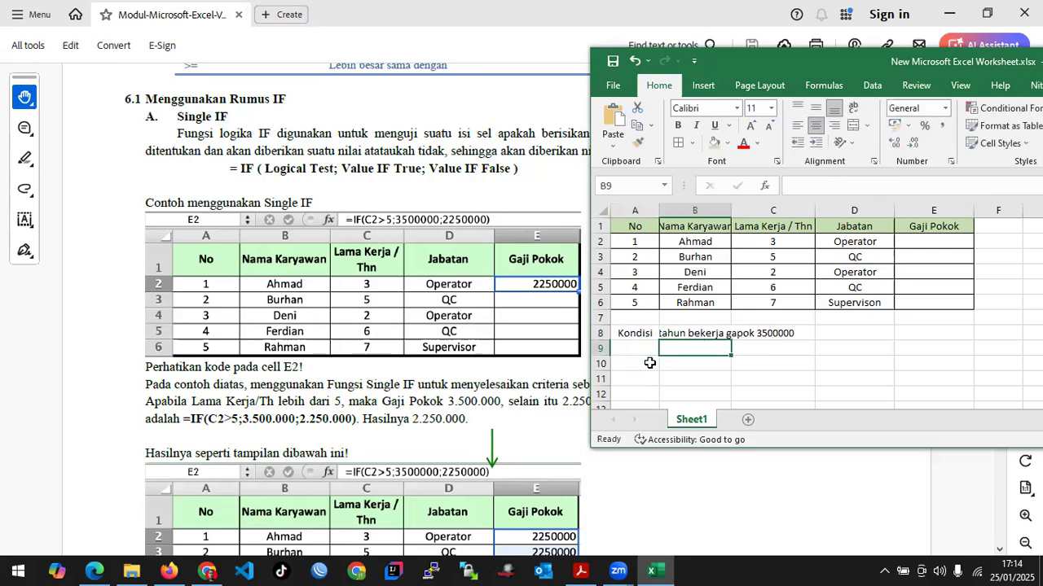
Left-align the condition text in B8 and select the cell beneath it
click(668, 335)
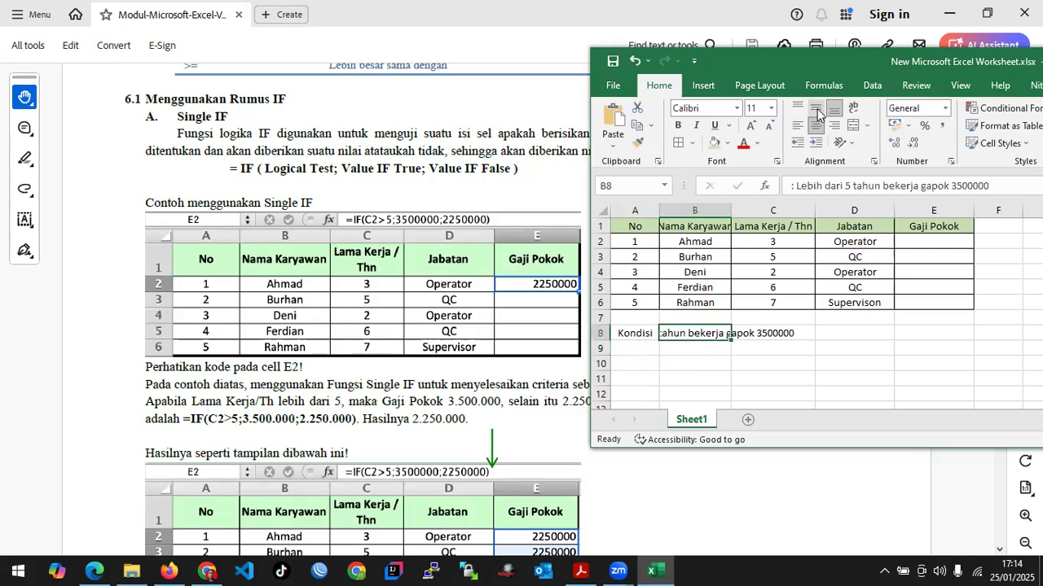
click(797, 125)
click(754, 376)
click(703, 349)
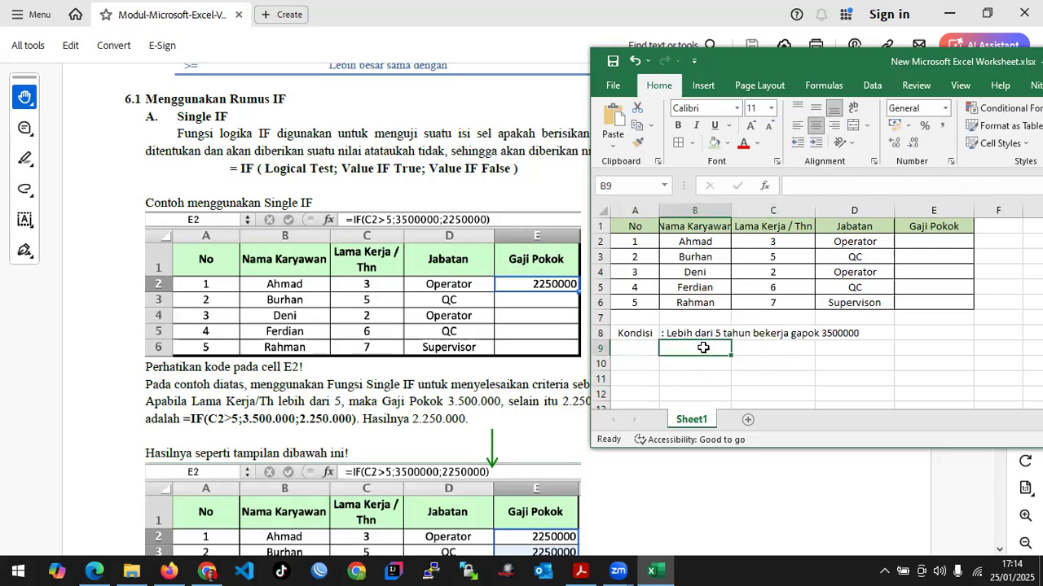
text(Kurang dari)
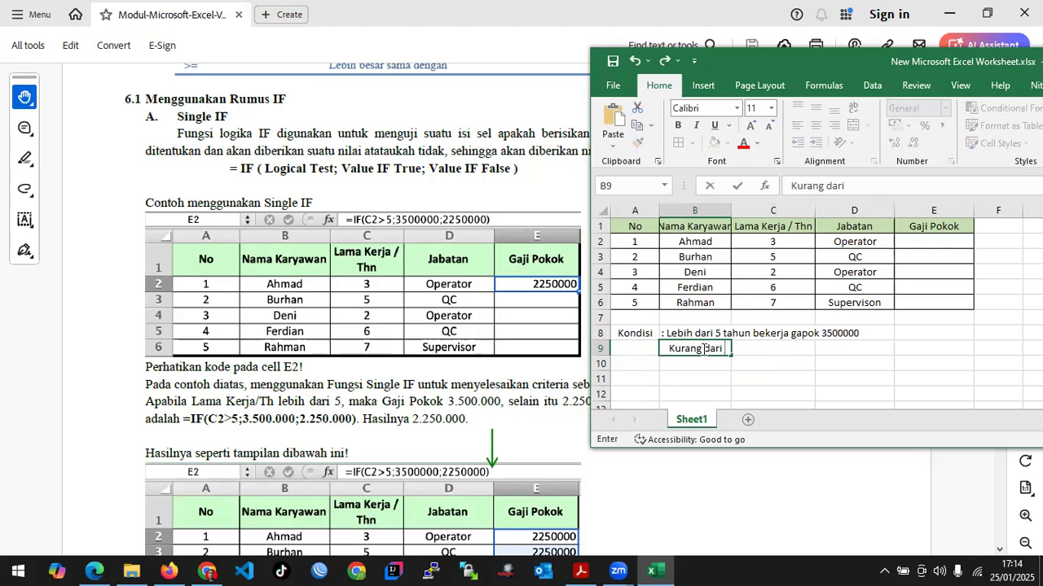
text( 5 ta)
key(BackSpace)
key(BackSpace)
key(BackSpace)
key(BackSpace)
key(BackSpace)
key(BackSpace)
key(BackSpace)
key(BackSpace)
key(BackSpace)
key(BackSpace)
key(BackSpace)
key(BackSpace)
key(BackSpace)
key(BackSpace)
key(BackSpace)
key(BackSpace)
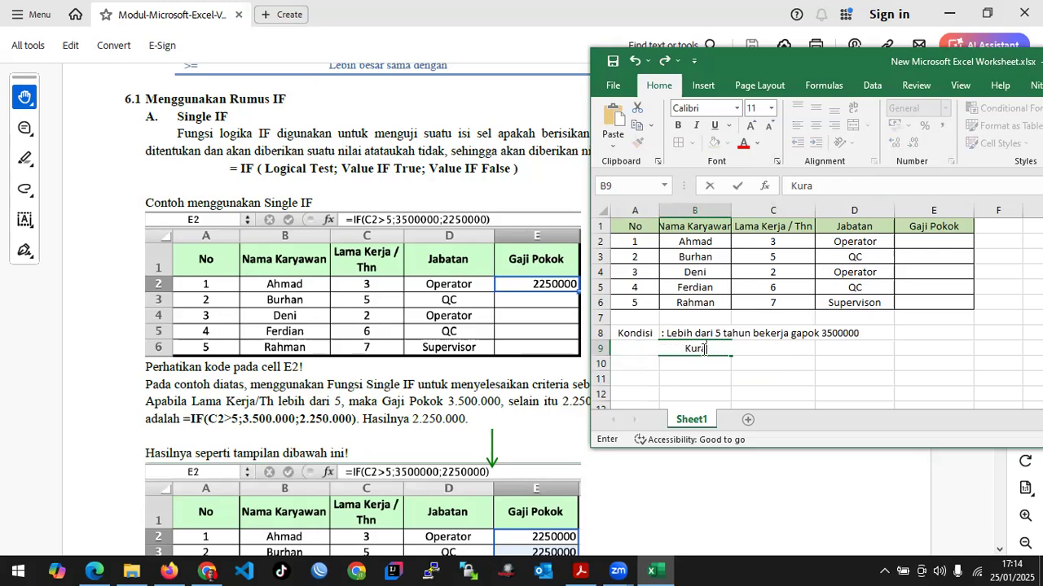
Enter the second salary condition "Dibawah dari 5 tahun gapok 2250000" in B9
text(Dibawah dari 5 t)
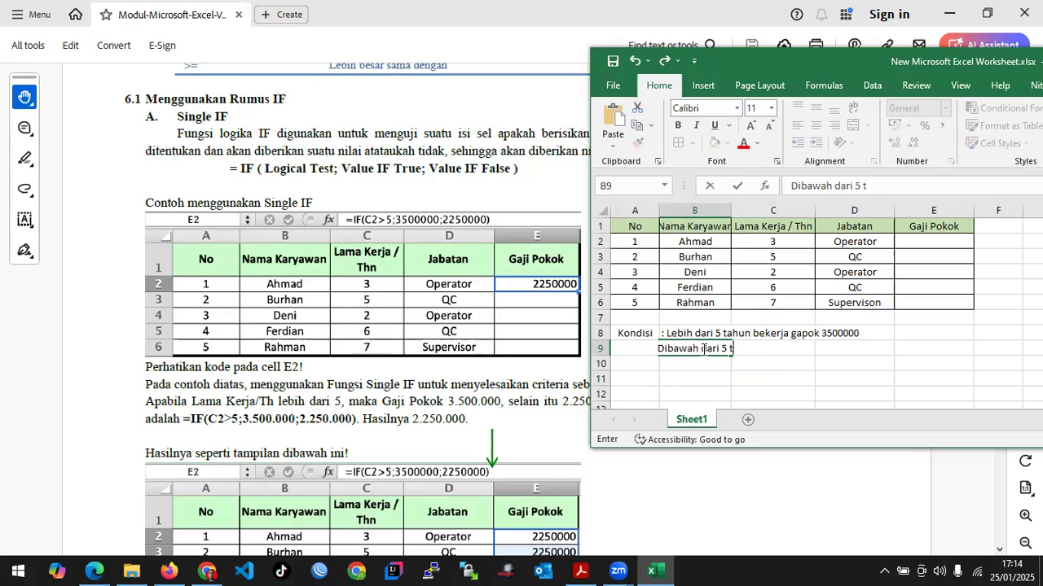
text(ahun gapok)
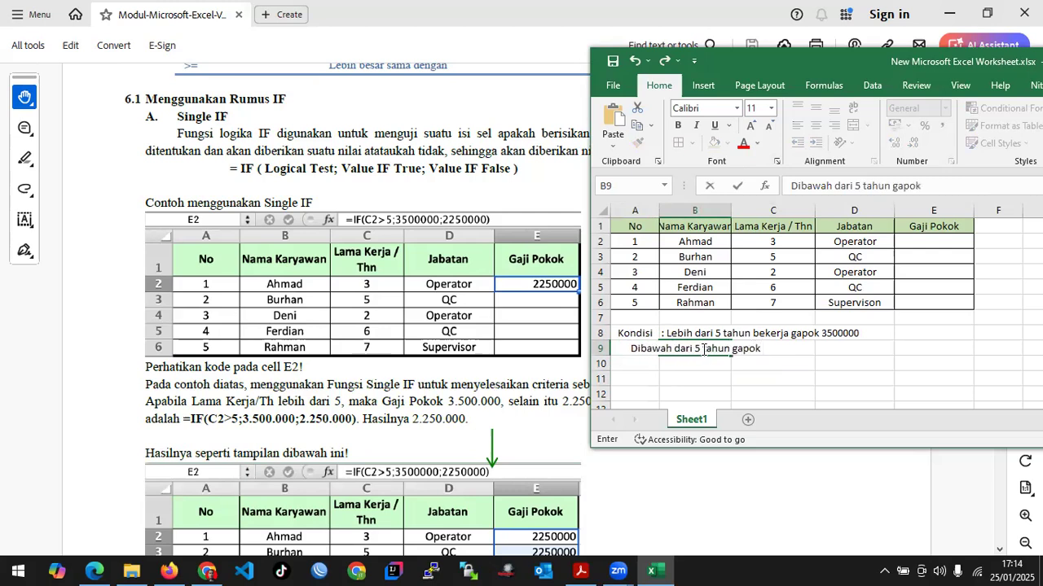
text( 22400)
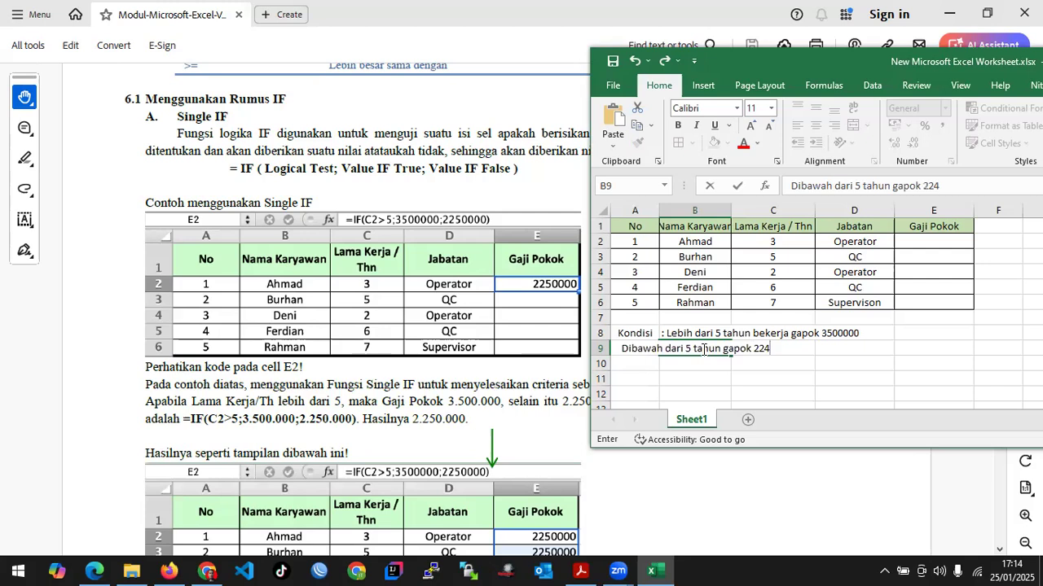
key(BackSpace)
key(BackSpace)
key(BackSpace)
text(50000)
key(Return)
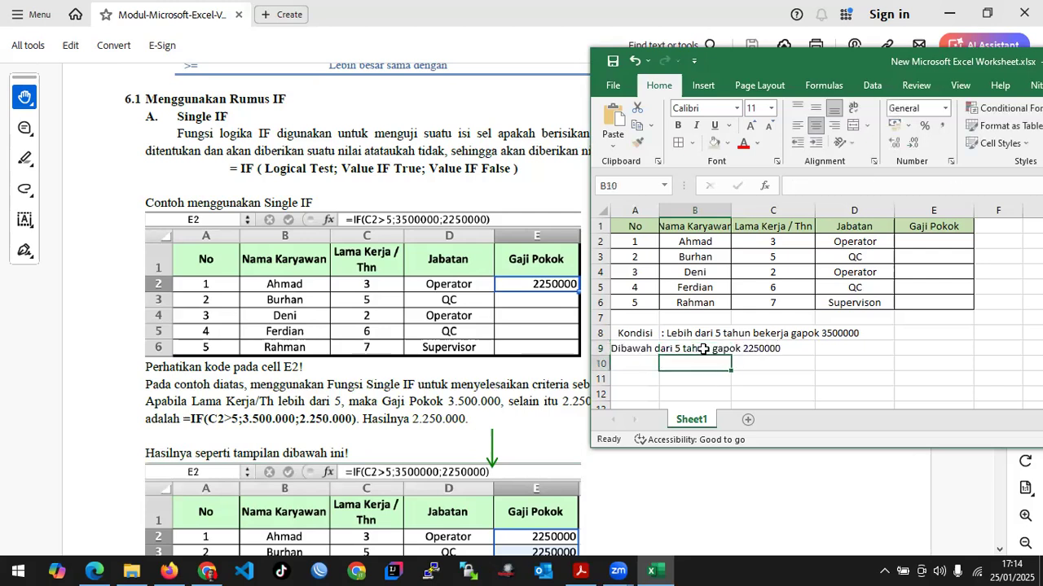
Add thousands separators to the salary amount in B8 so it reads 3.500.000
click(690, 335)
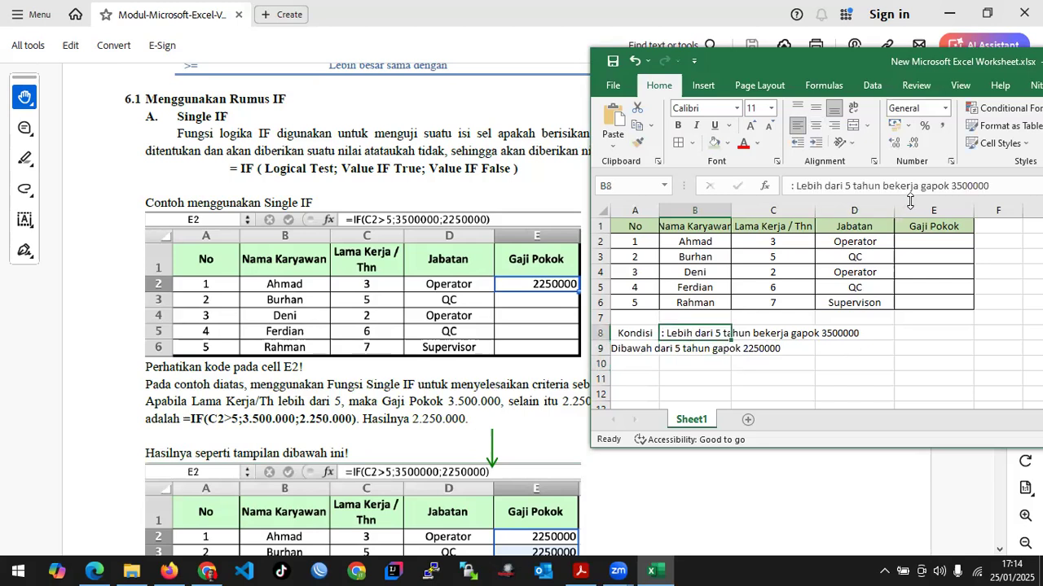
click(984, 187)
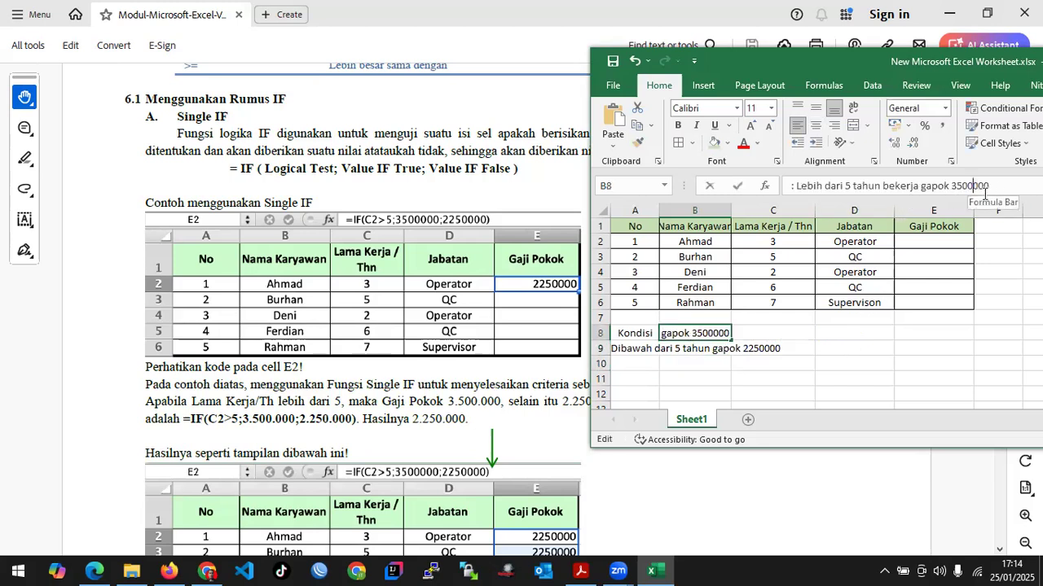
text(.)
key(Left)
key(Left)
text(.)
key(Return)
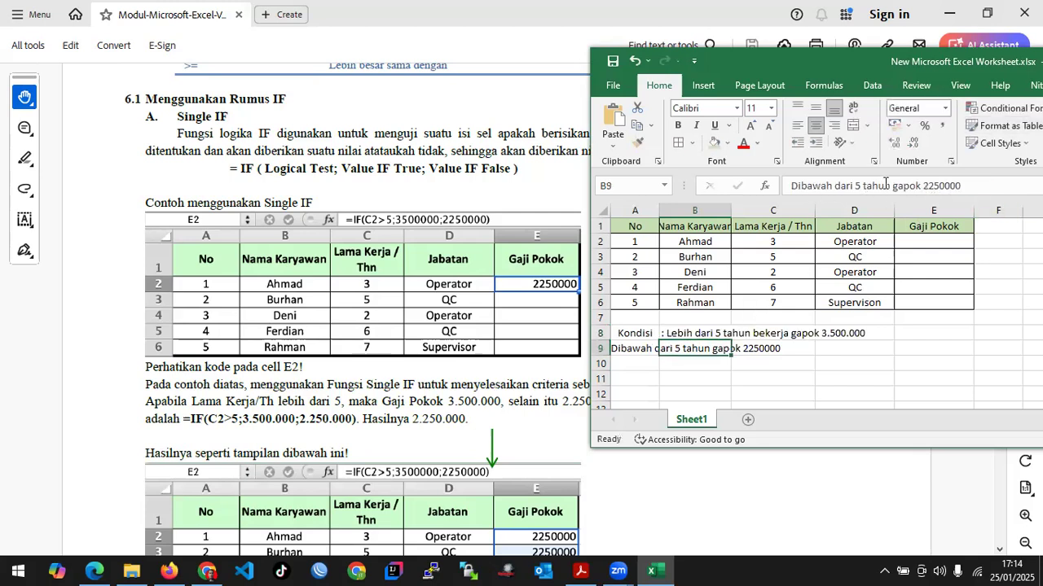
Add thousands separators to the salary amount in B9 so it reads 2.250.000
click(944, 186)
text(.)
key(Left)
key(Left)
key(Left)
key(Left)
text(.)
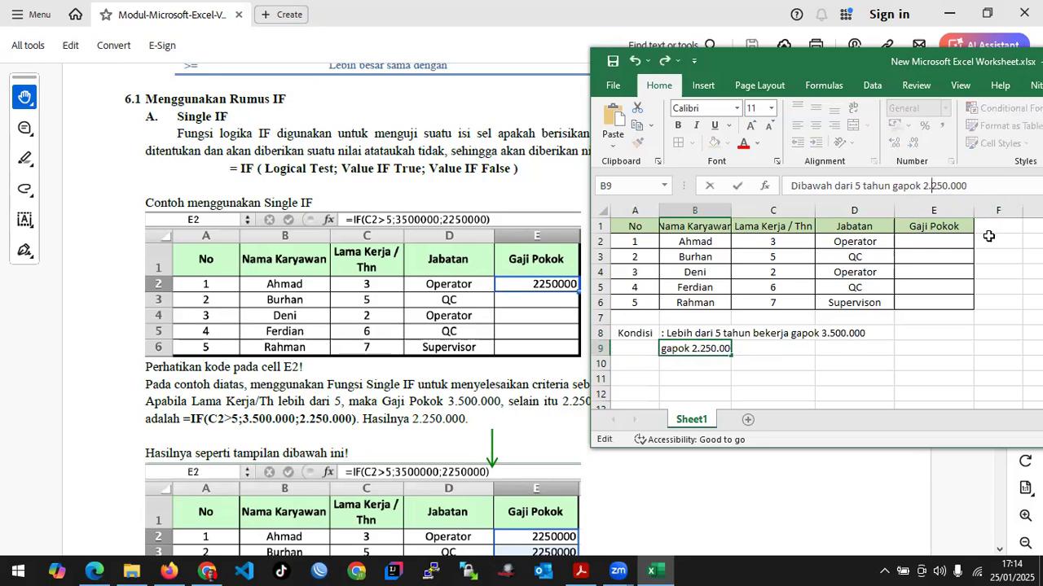
key(Return)
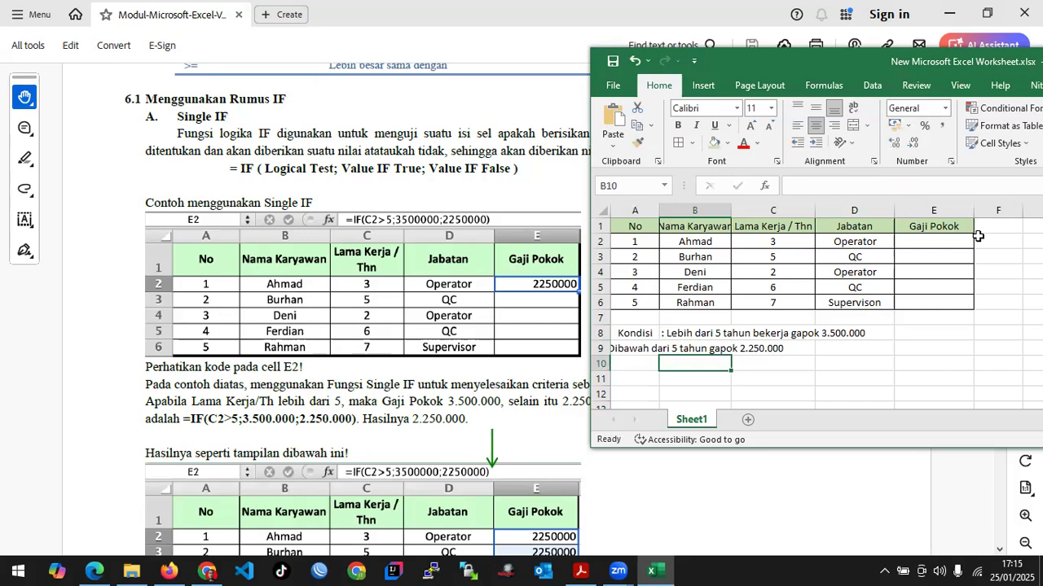
Left-align the second condition text in B9 to match the condition above it
click(646, 345)
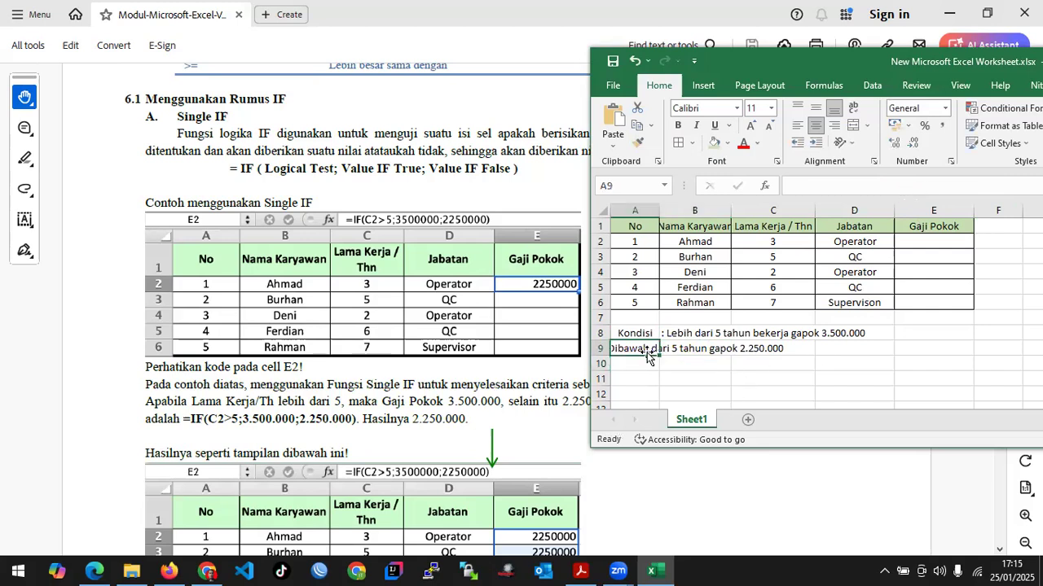
click(664, 346)
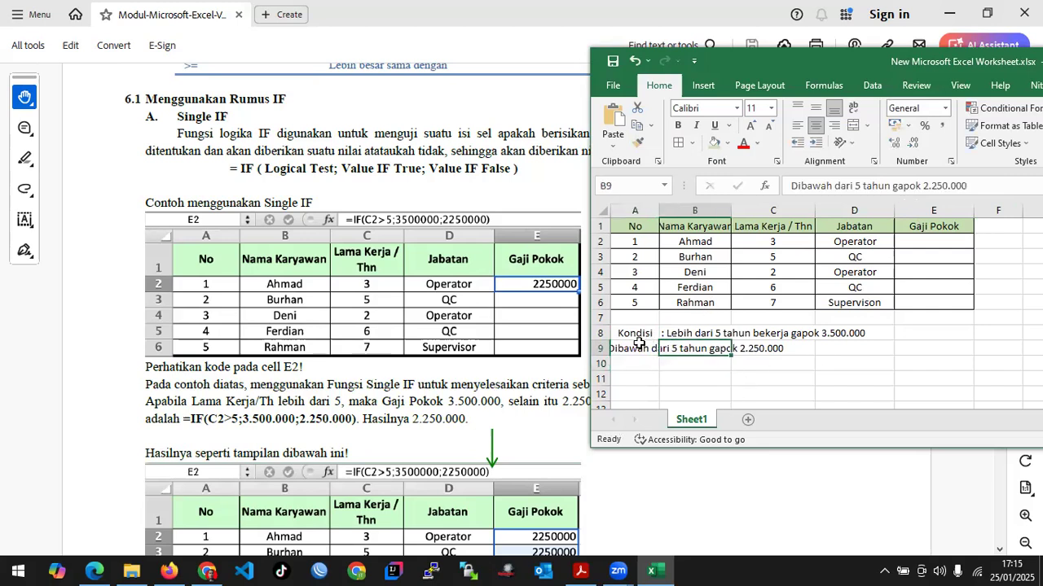
click(652, 346)
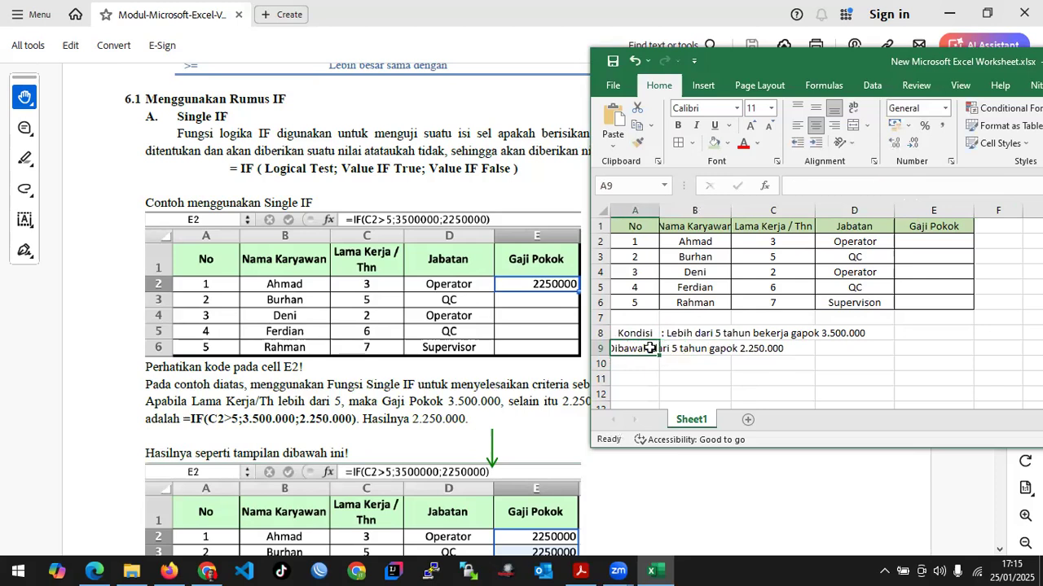
click(672, 334)
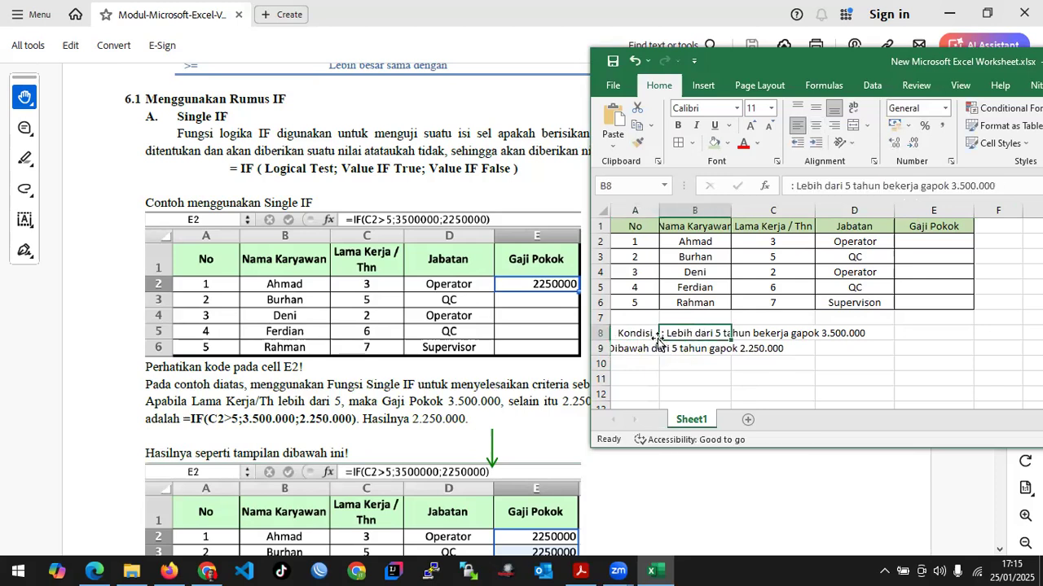
click(676, 349)
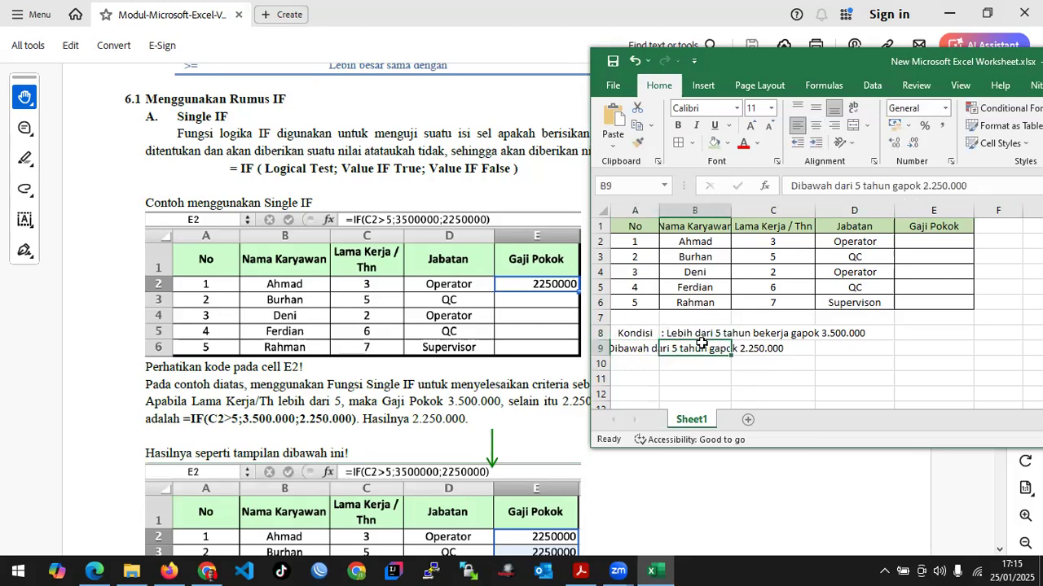
click(814, 125)
click(832, 357)
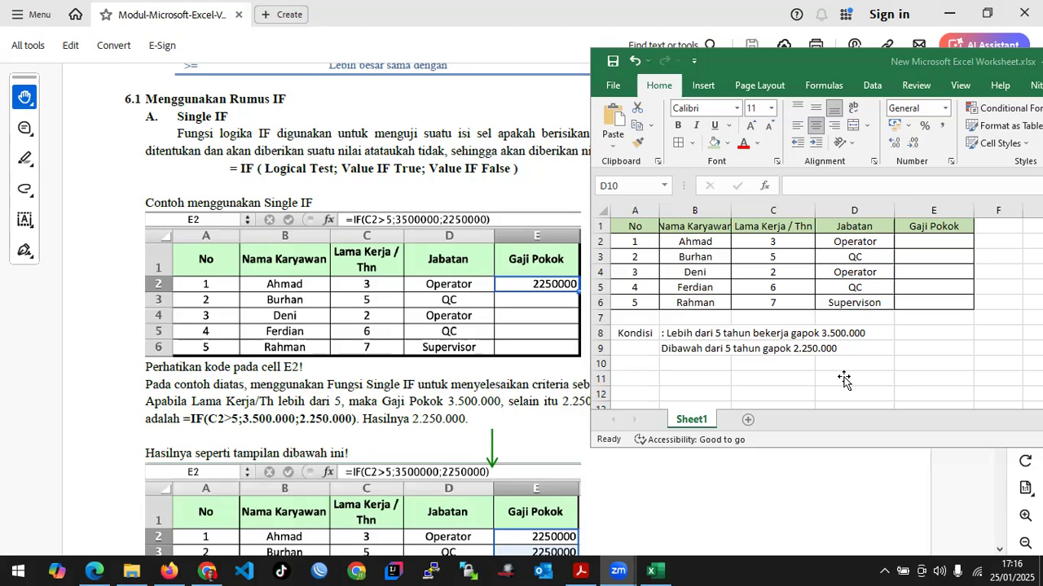
Launch AnyDesk through a system search for "any", minimise its window, and bring it back up
click(4, 570)
text(any)
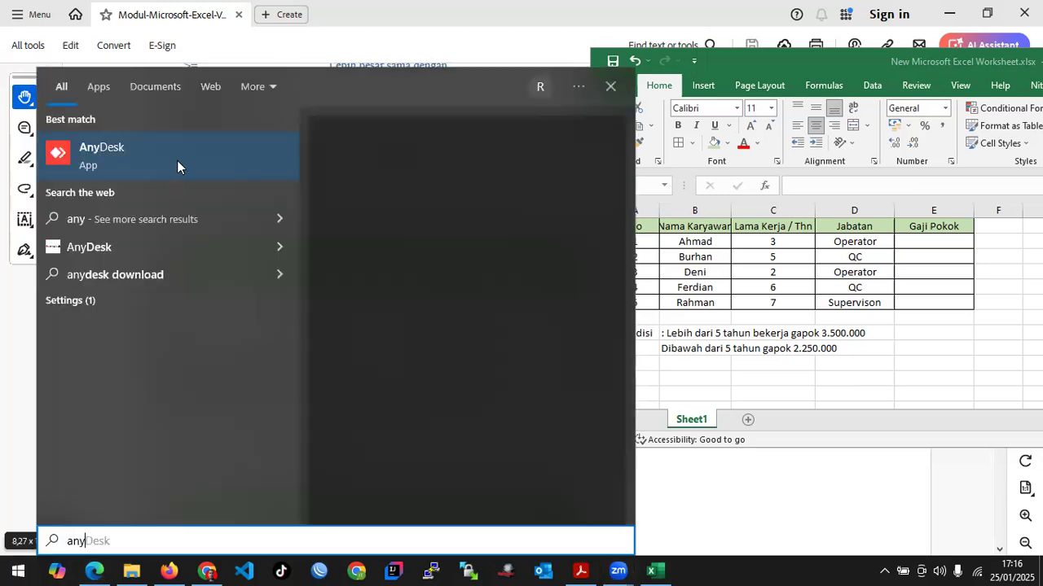
click(177, 160)
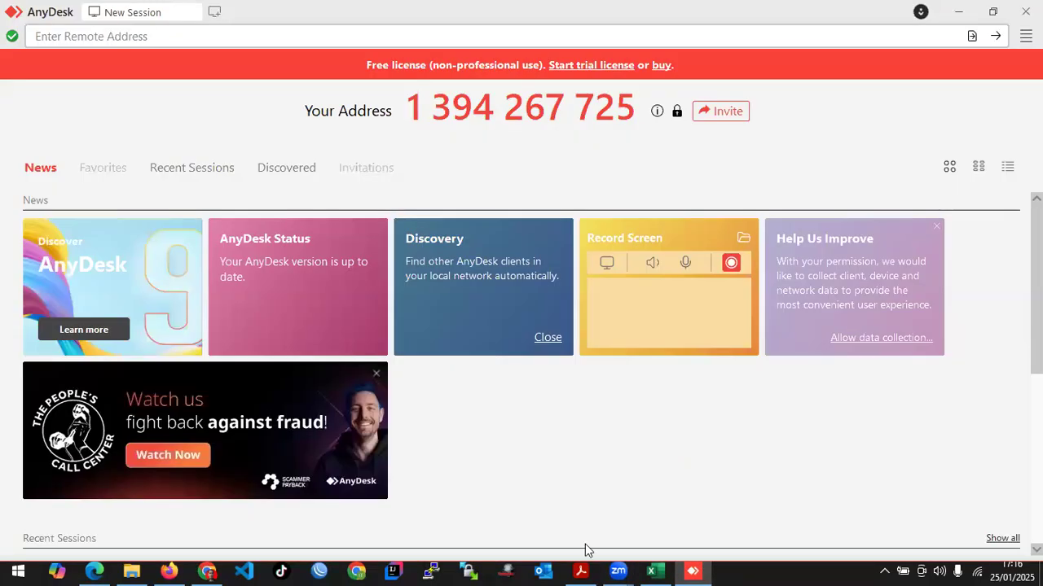
click(958, 11)
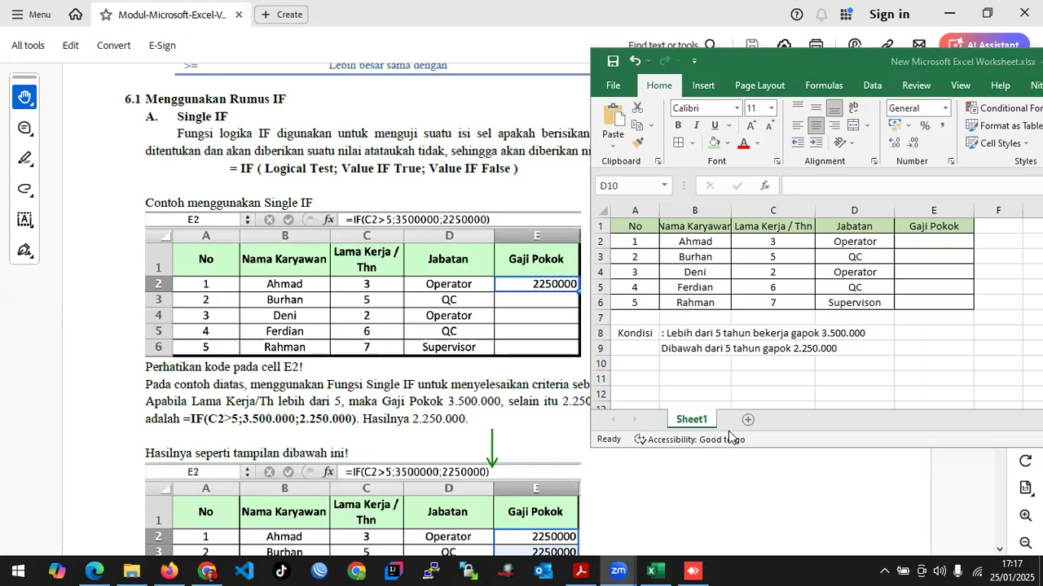
click(691, 571)
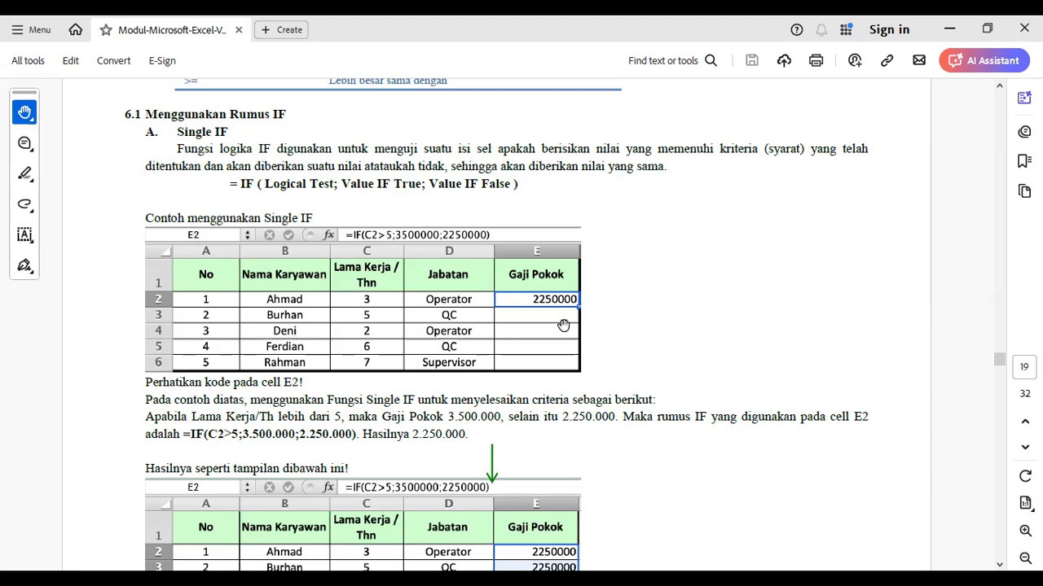
Review the logical operators table and the Single IF section in the PDF module
scroll(323, 301, up, 1)
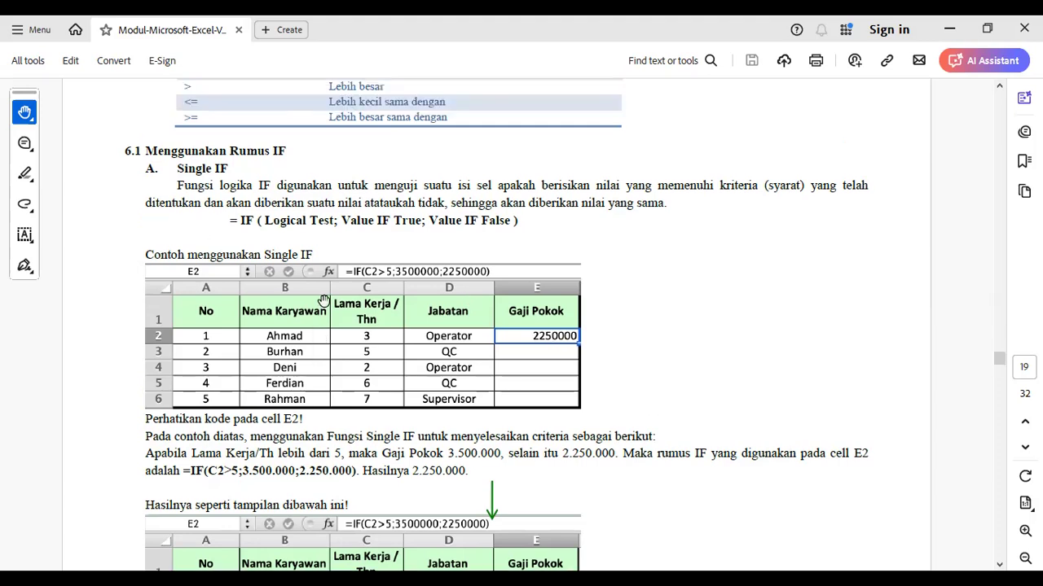
scroll(324, 301, up, 3)
scroll(298, 215, down, 1)
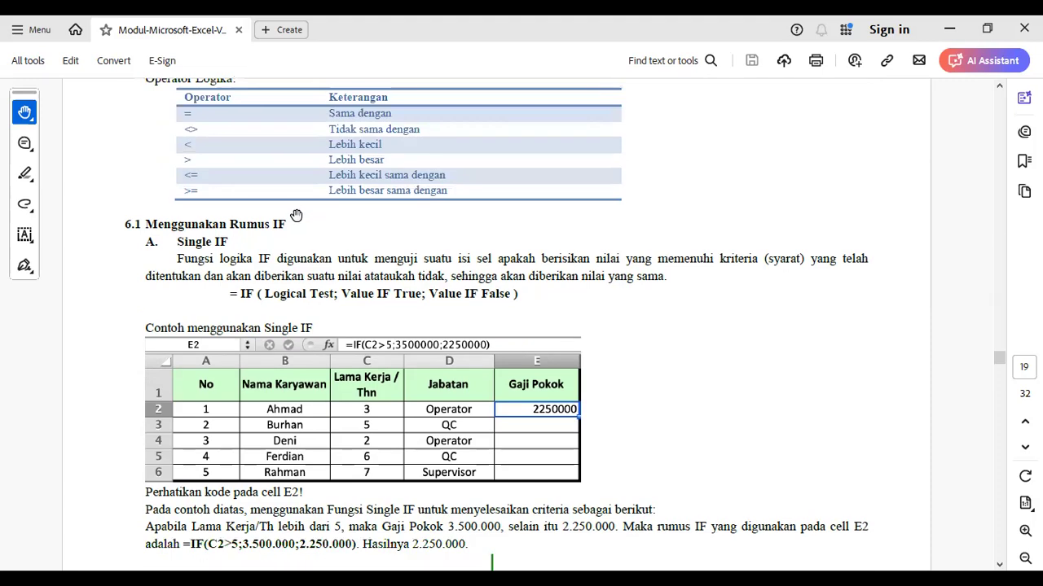
scroll(473, 362, down, 2)
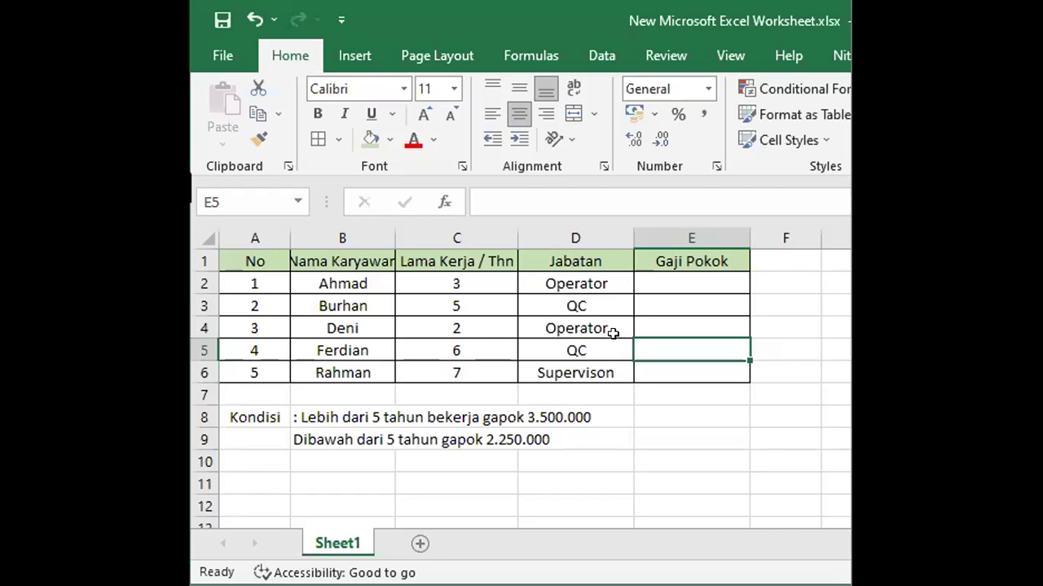
Examine the two salary conditions in rows 8 and 9 against the empty Gaji Pokok cells in the worksheet
click(651, 279)
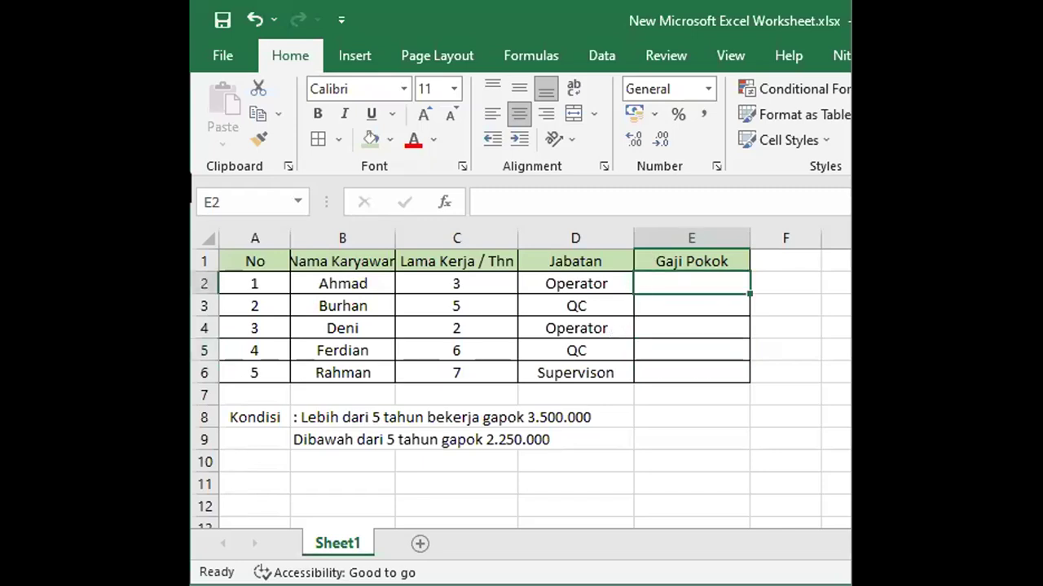
click(450, 424)
key(Down)
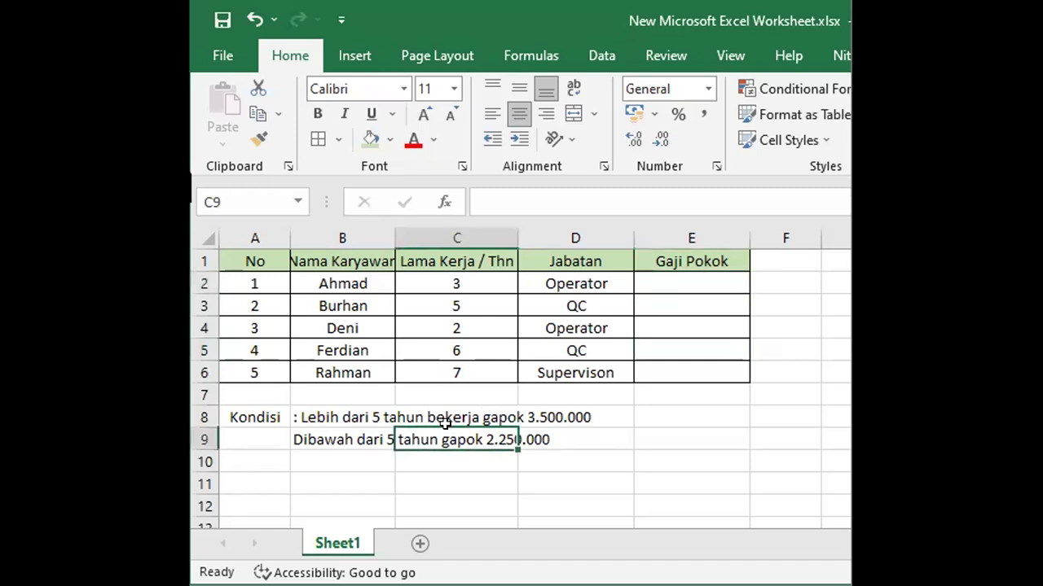
click(264, 406)
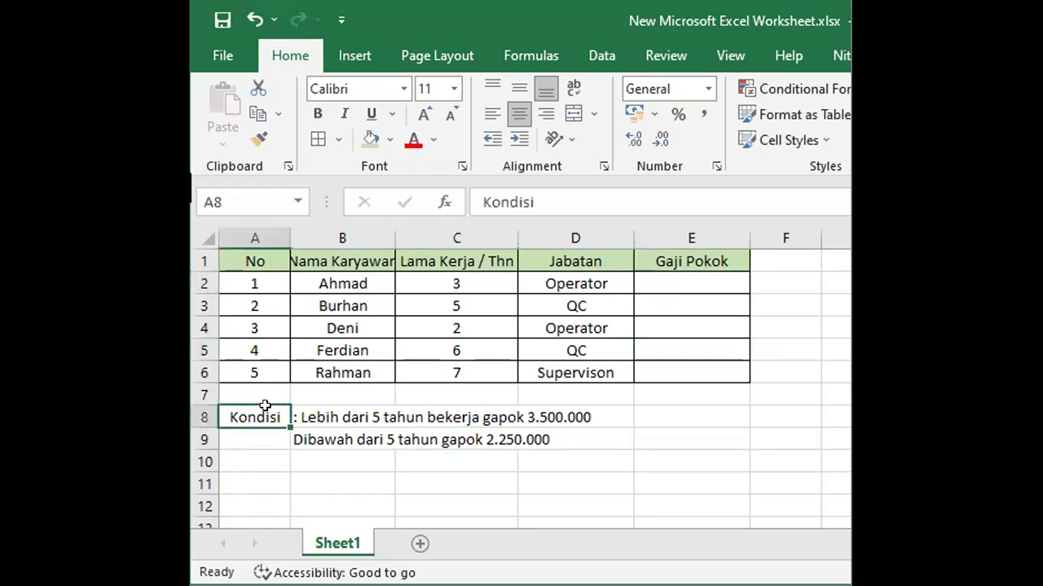
click(683, 282)
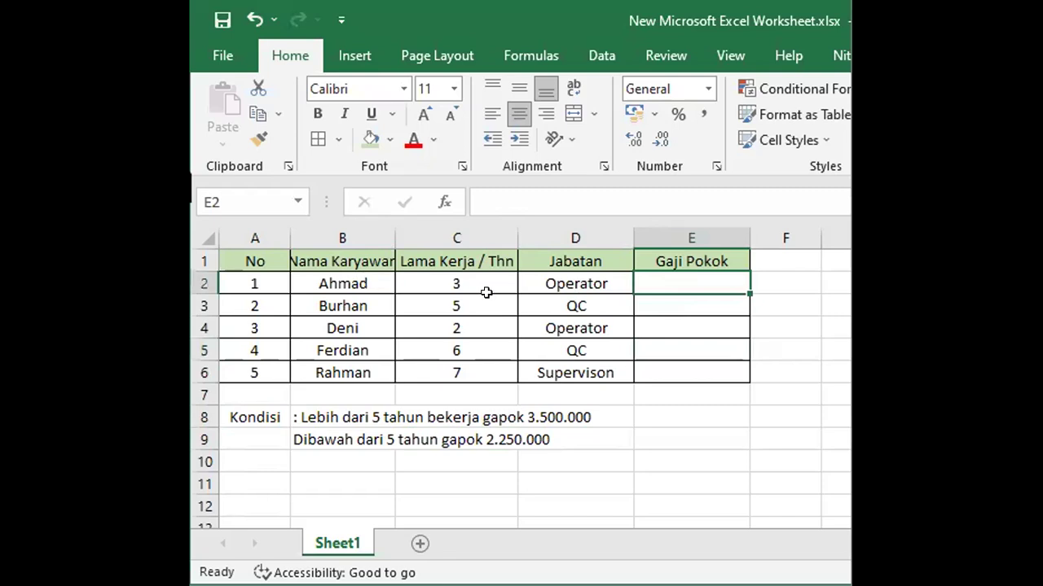
click(491, 438)
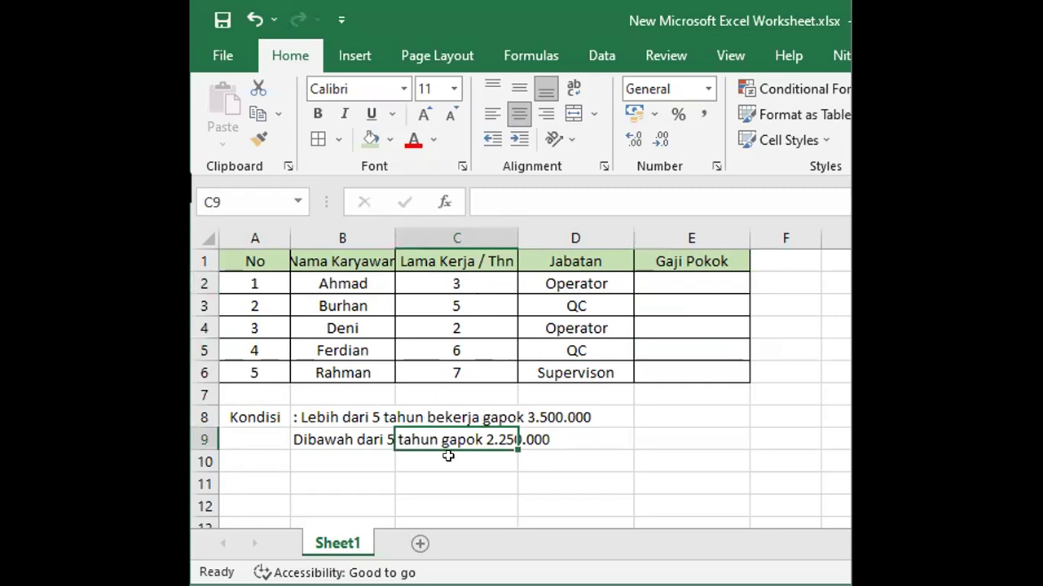
click(542, 425)
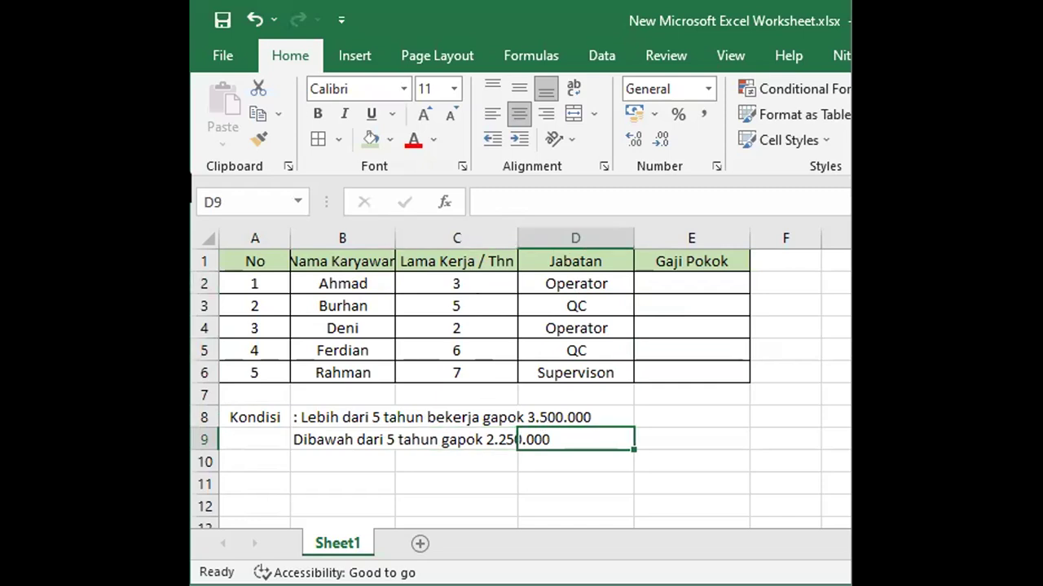
click(663, 276)
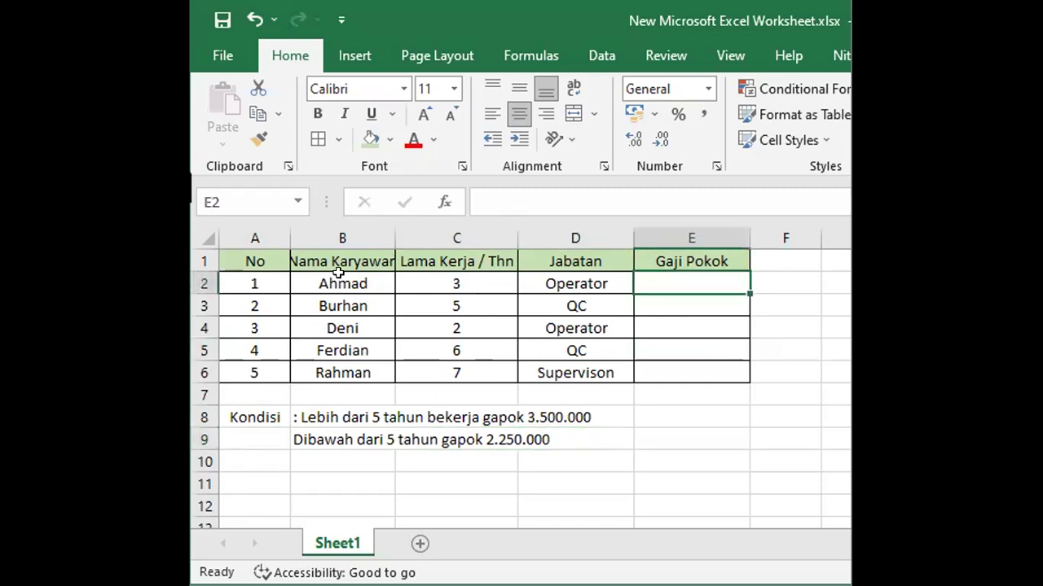
click(686, 391)
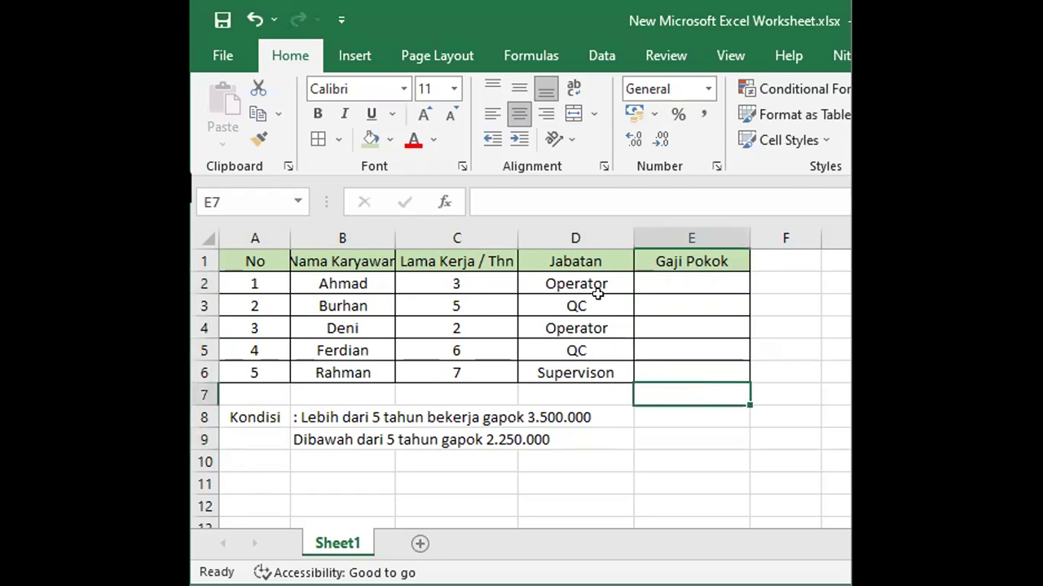
Start an IF formula in E2, under Gaji Pokok, with the logical test C2>5
click(664, 277)
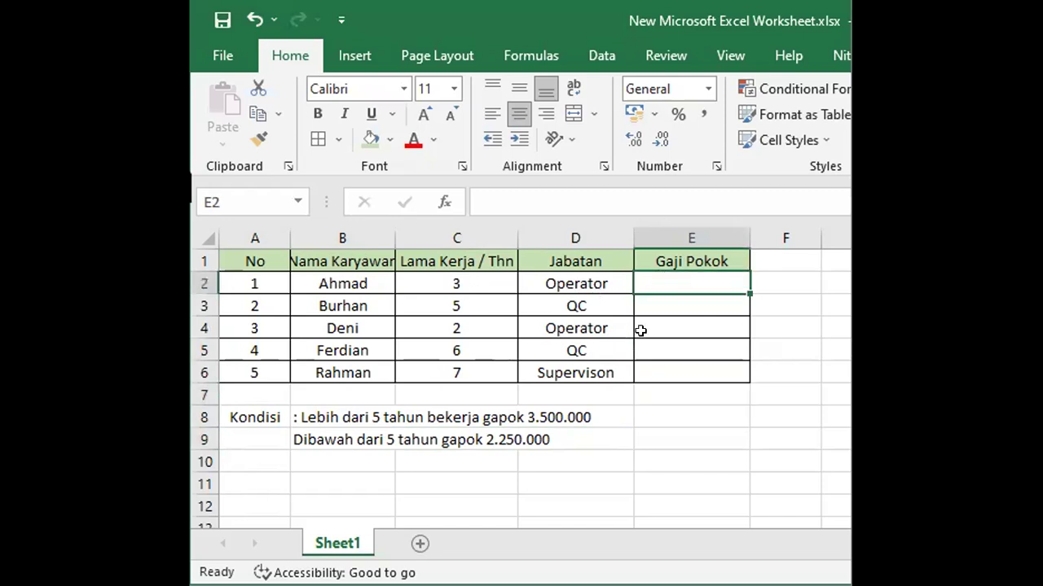
text(=i)
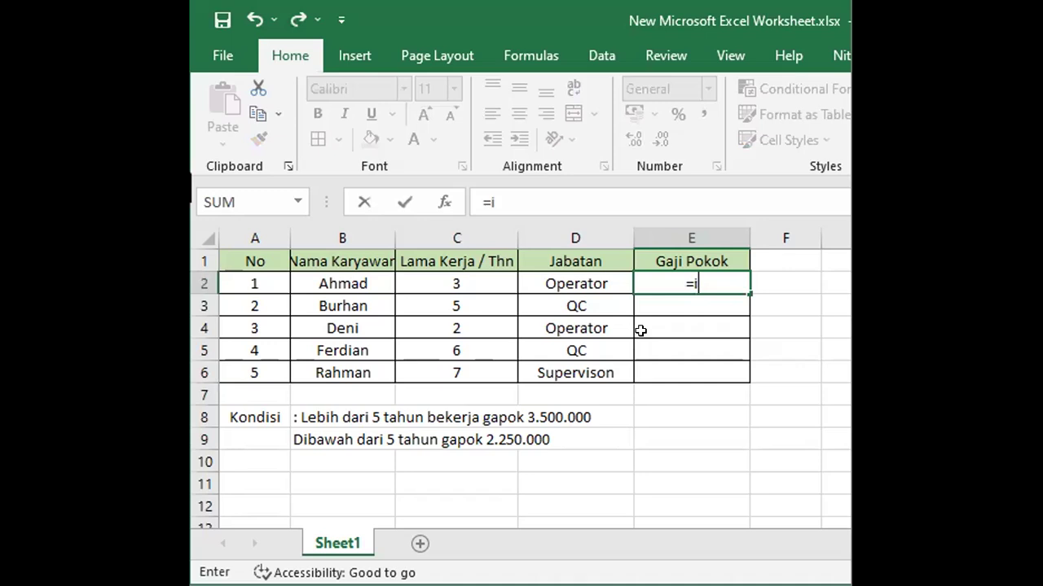
text(f)
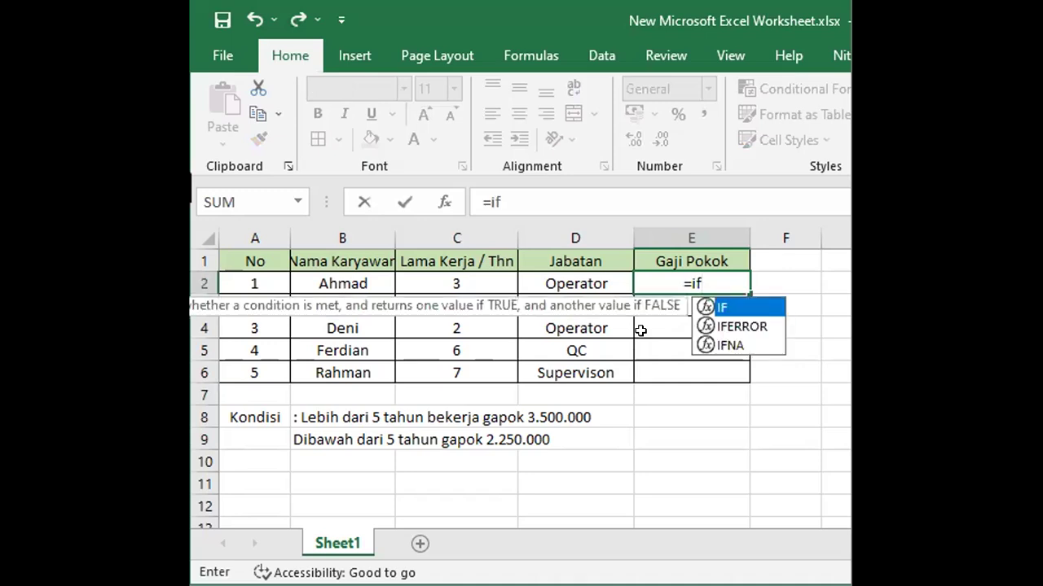
text(()
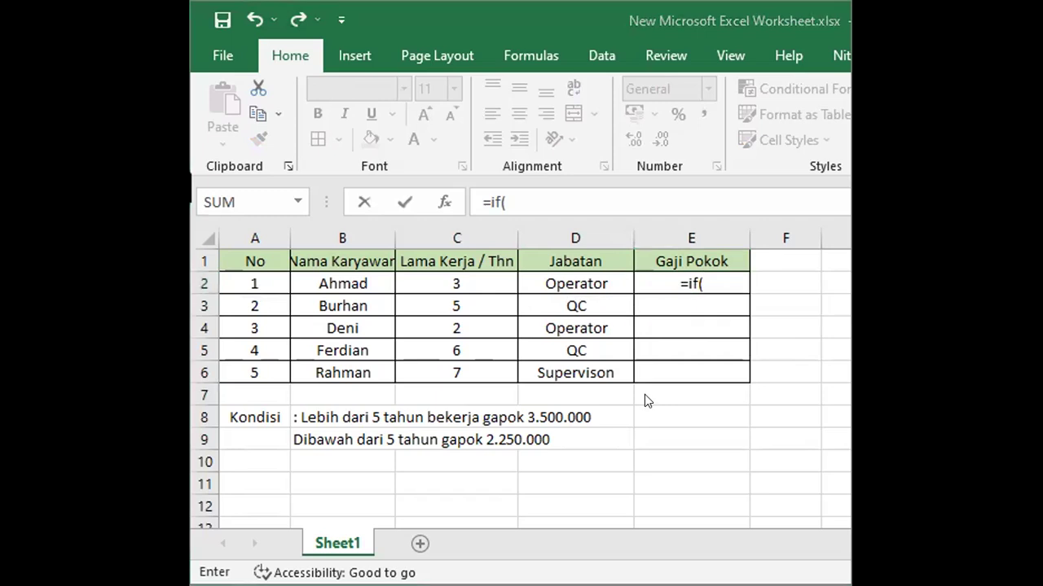
click(546, 195)
text(C)
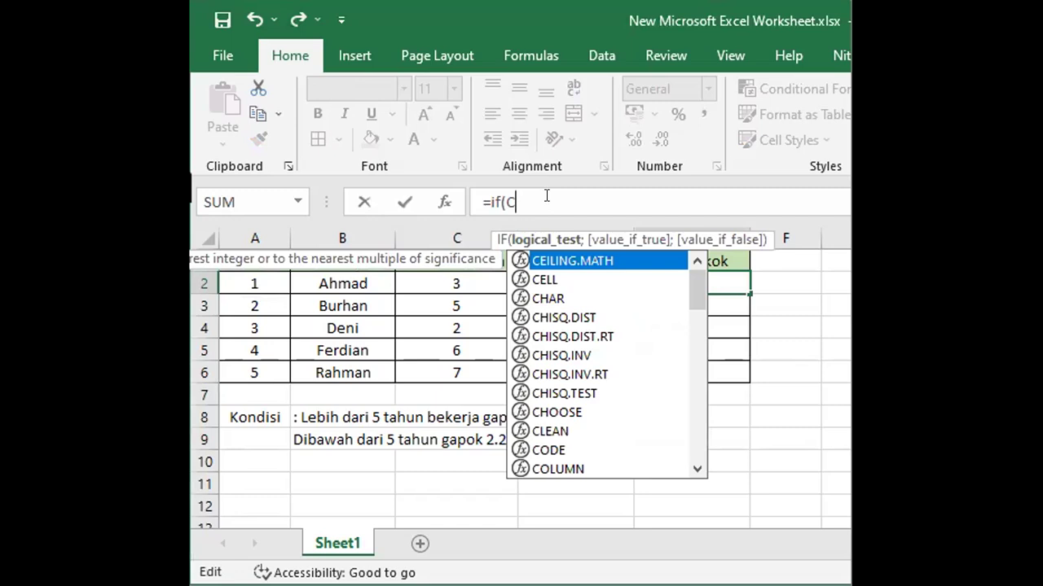
click(483, 279)
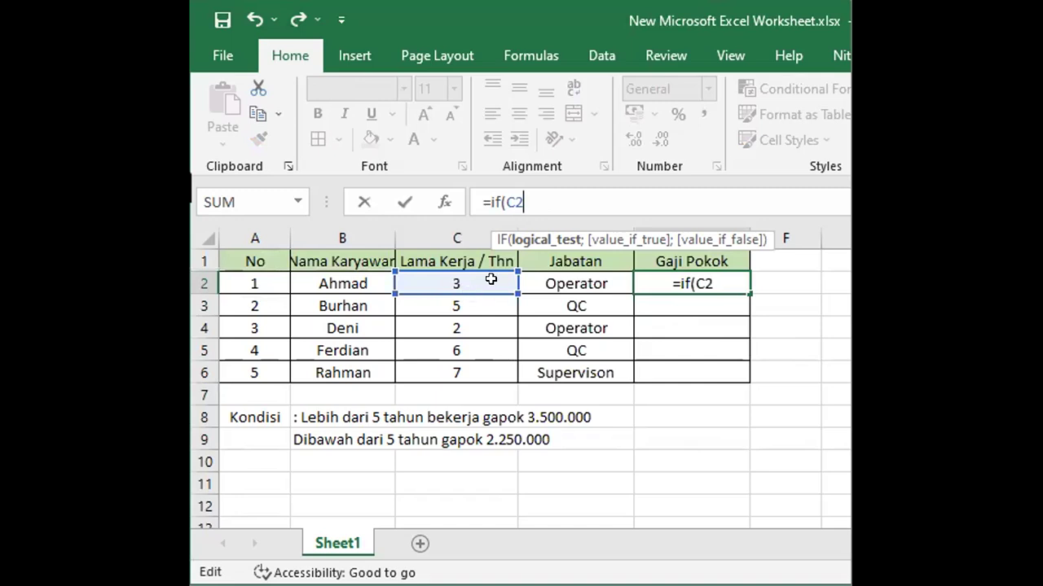
text(>5)
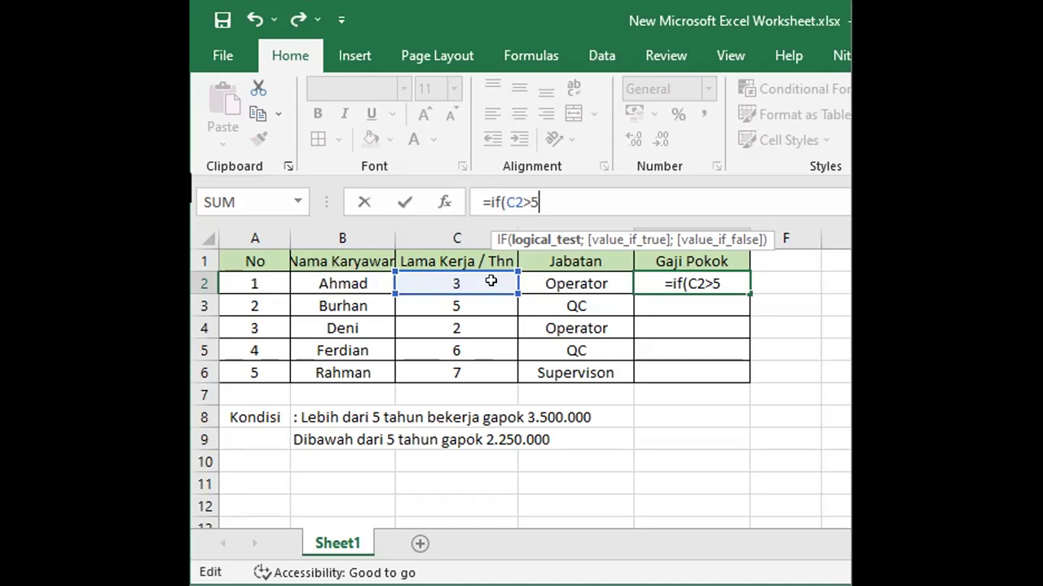
text(;)
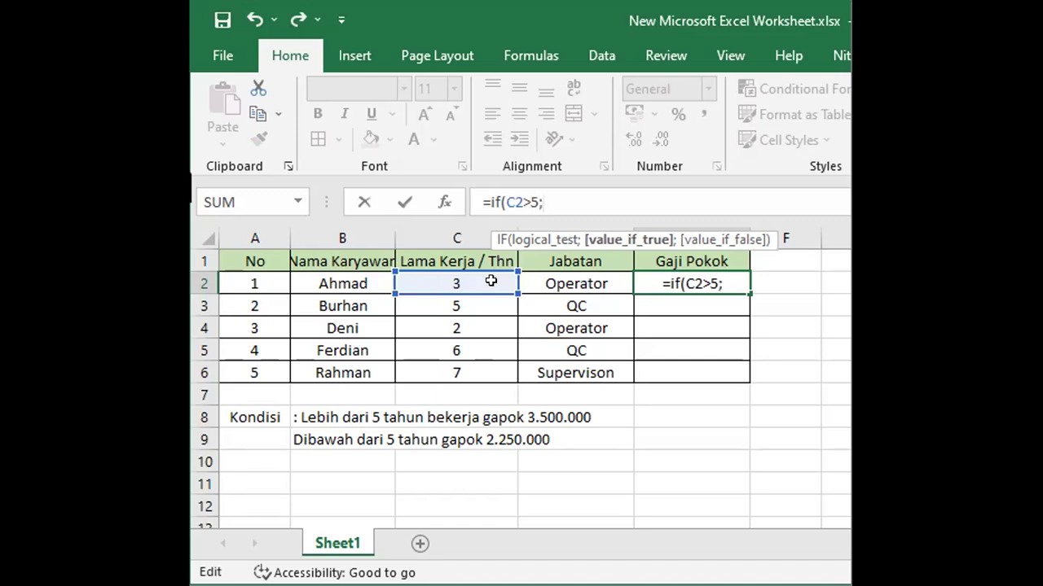
Complete the E2 formula with 3500000 as the true value and 2250000 as the false value
text(350000)
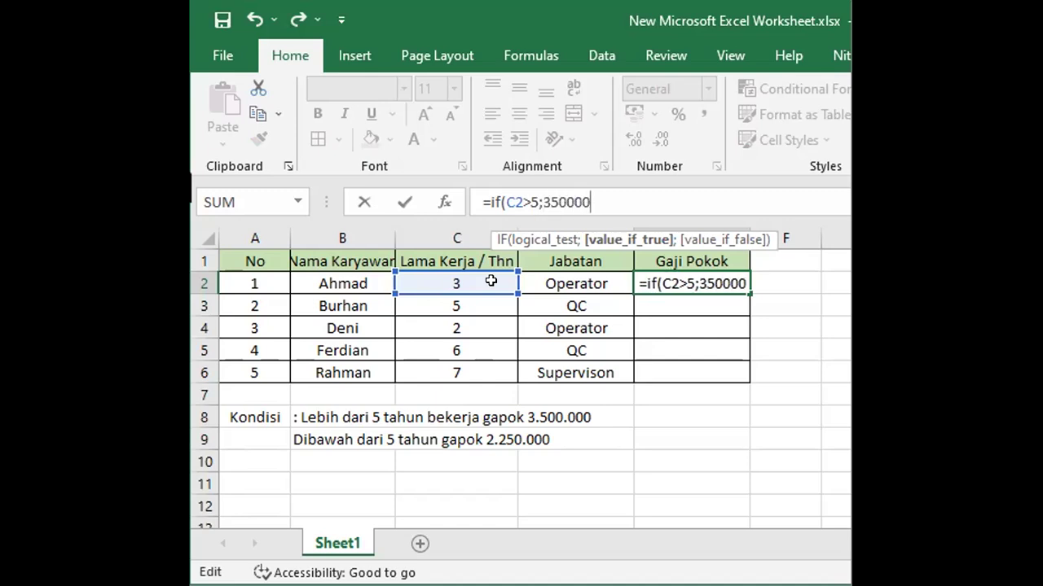
text(0)
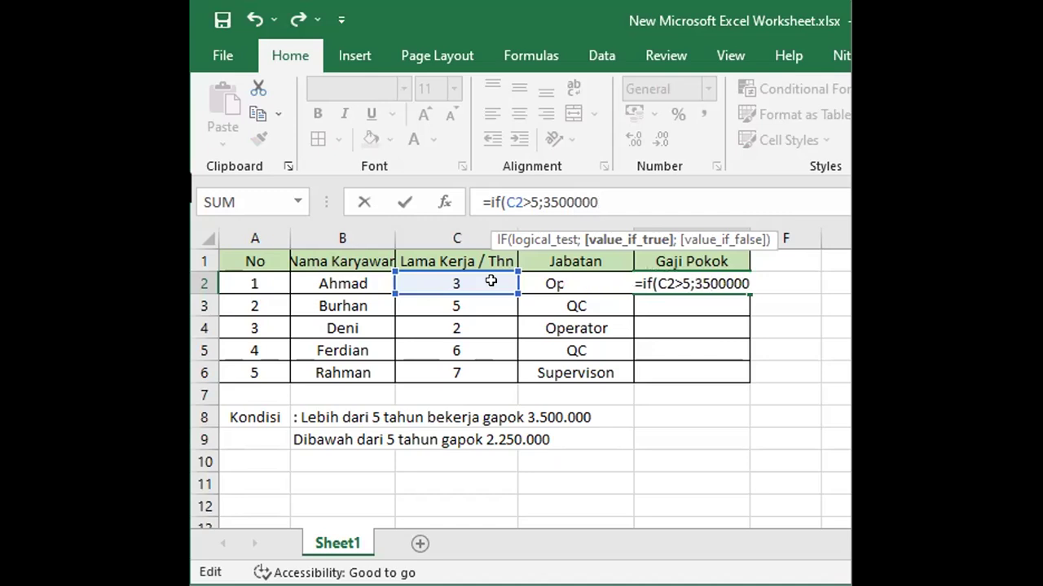
text(;)
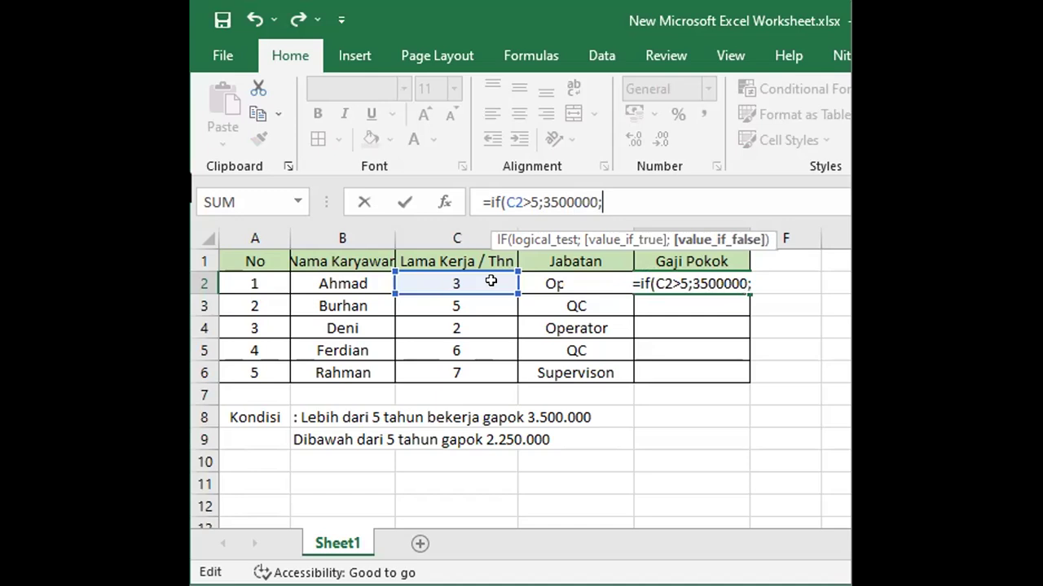
text(2)
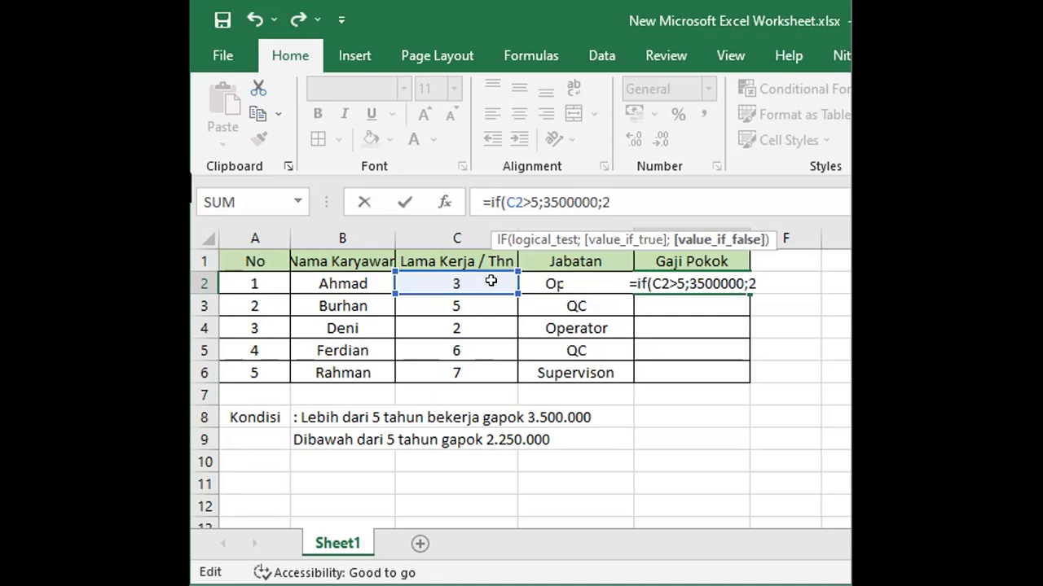
text(250)
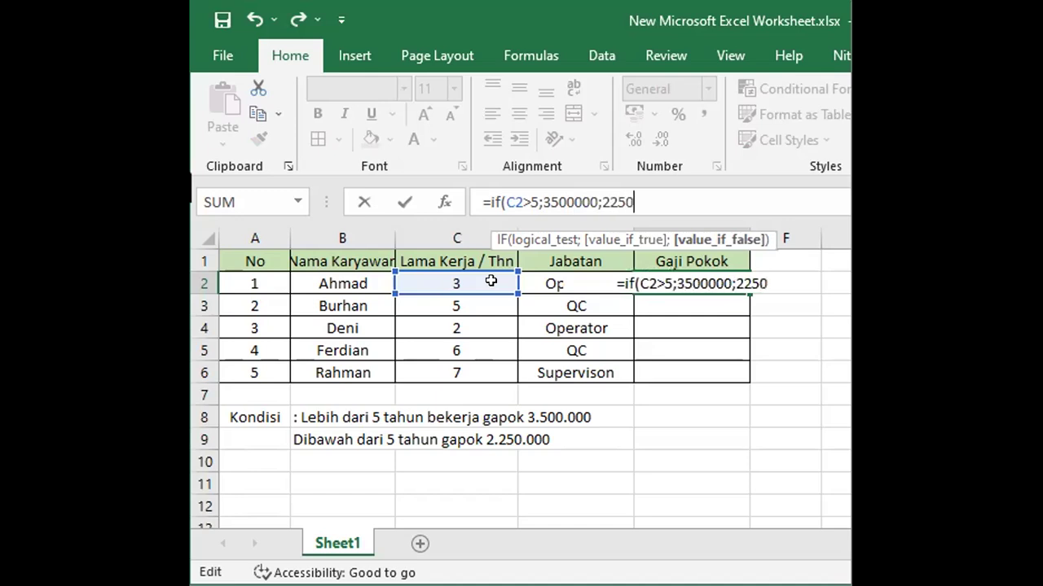
text(000)
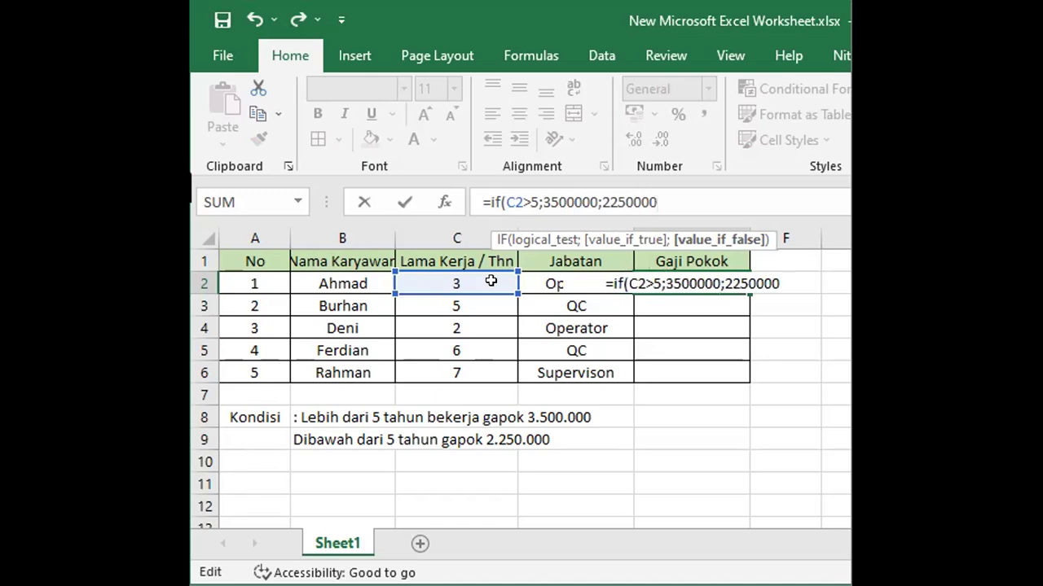
text())
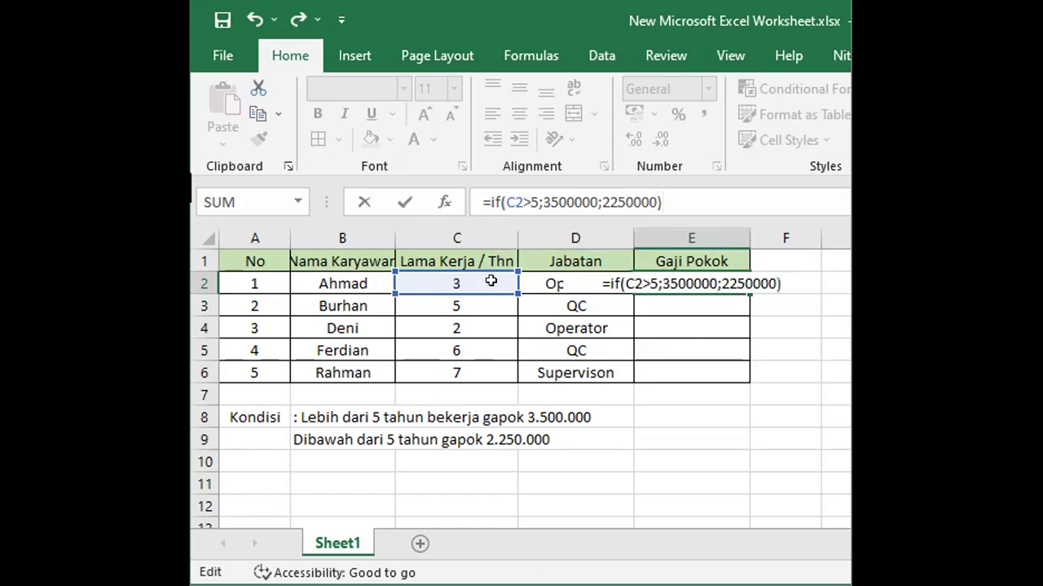
key(Return)
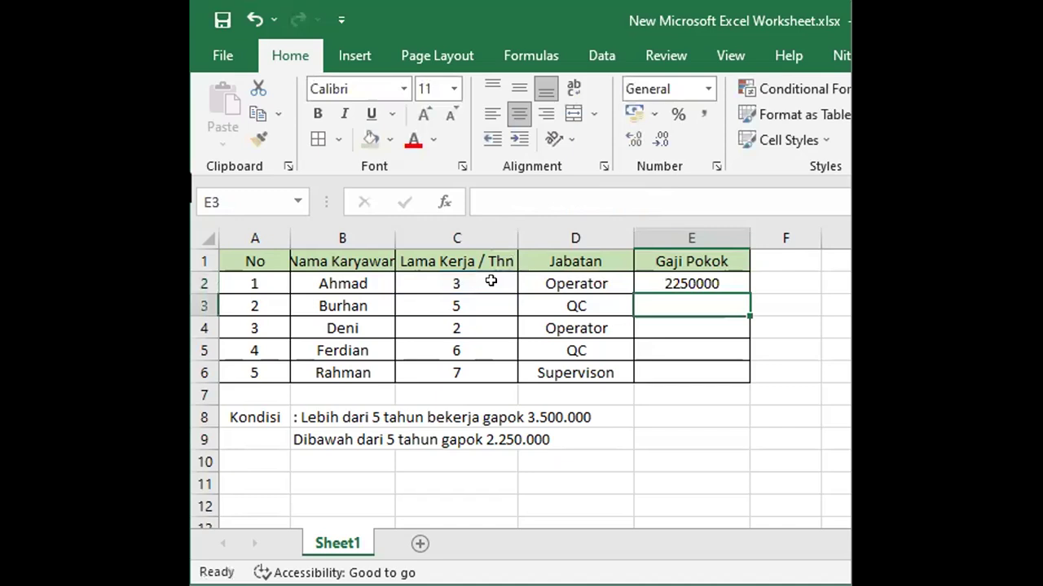
Check E2 against its years of service and the row 9 condition, and copy its formula down to E6
click(366, 280)
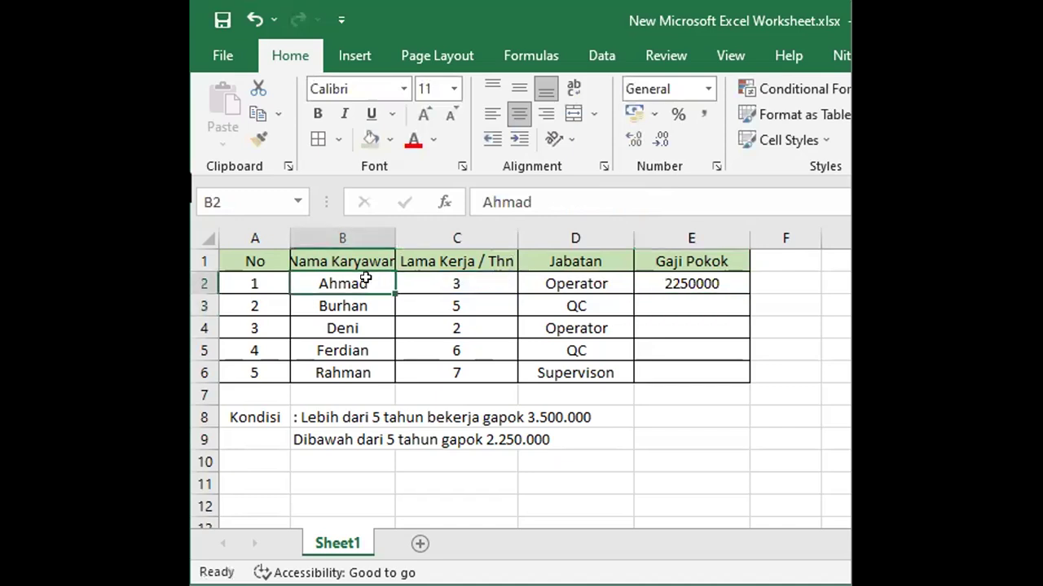
click(452, 283)
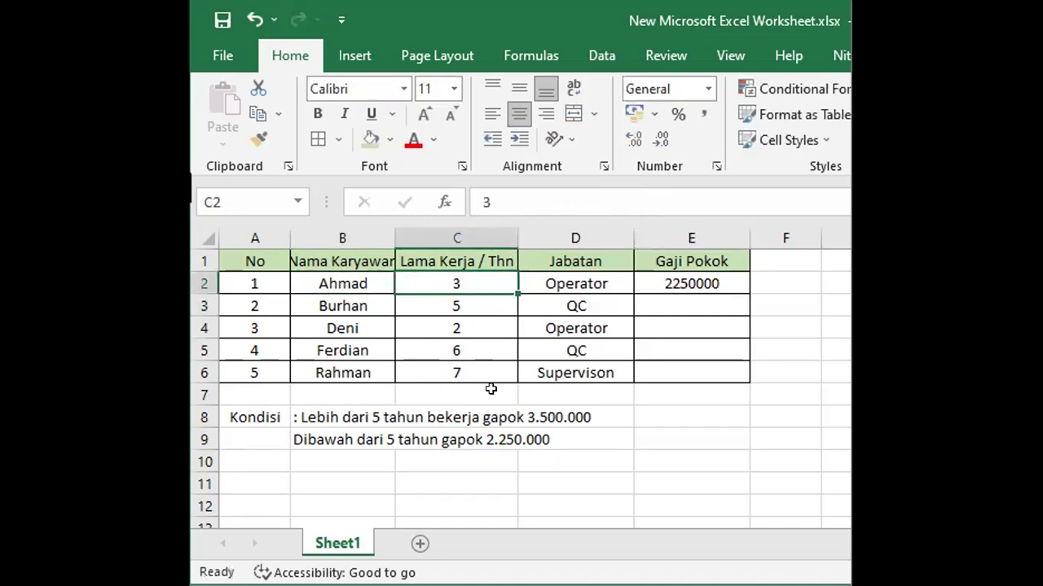
click(481, 437)
click(323, 436)
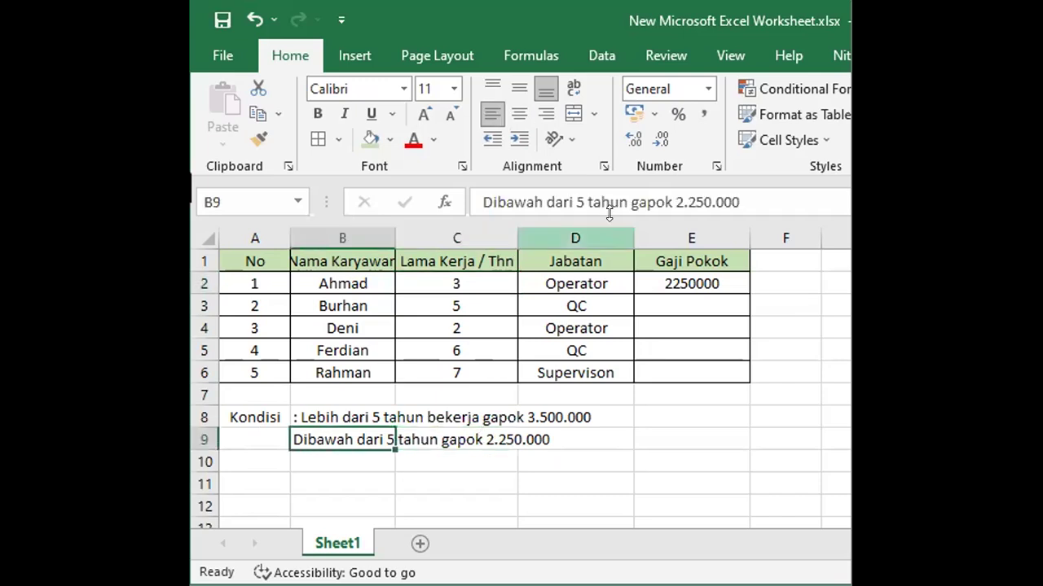
double_click(705, 202)
click(687, 281)
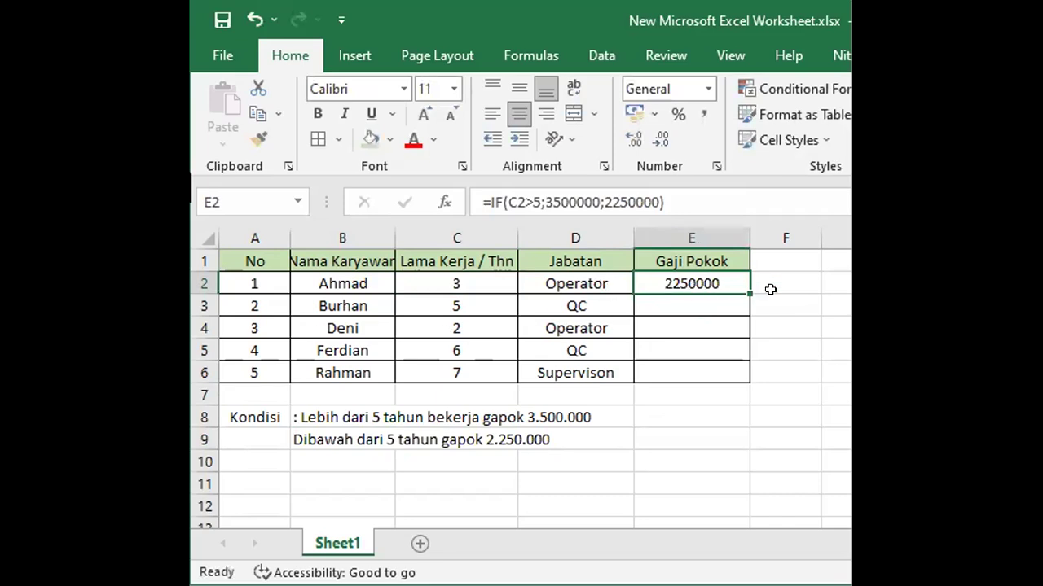
drag(749, 294, 751, 388)
Compare the Gaji Pokok results with the years in column C and the two conditions, focusing on the 5-year employee in row 3
click(701, 341)
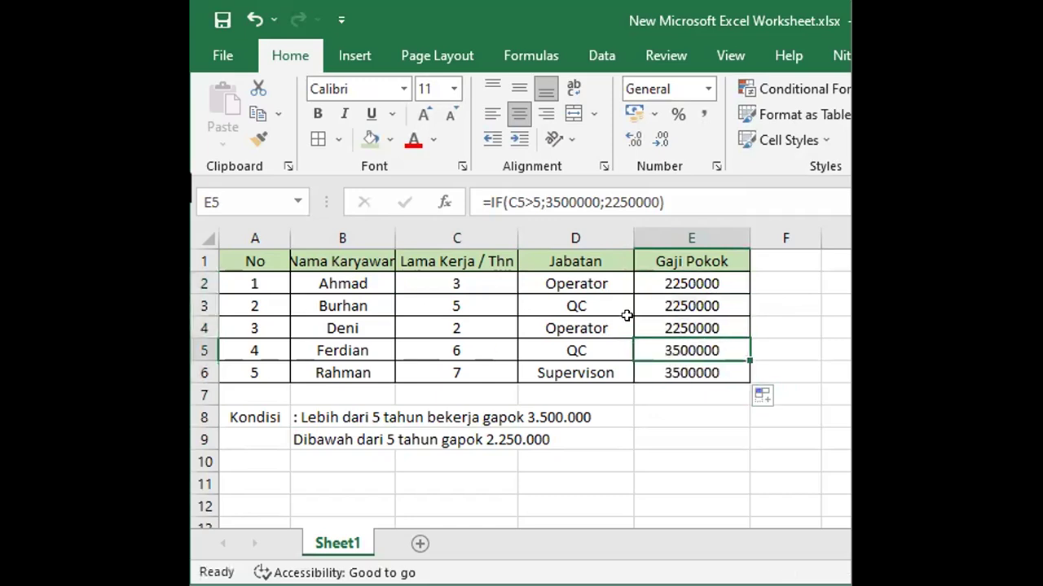
click(469, 308)
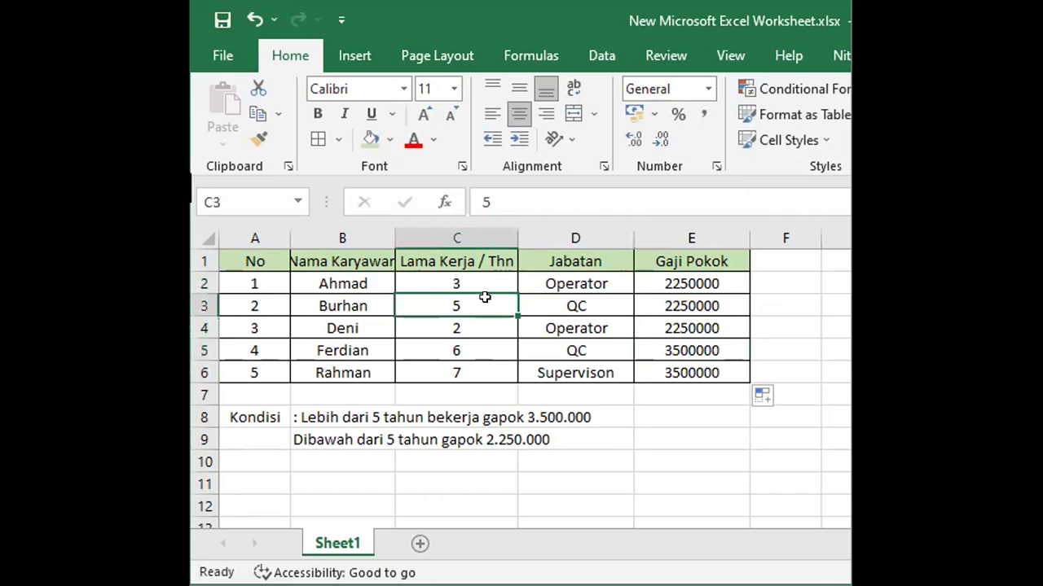
click(398, 437)
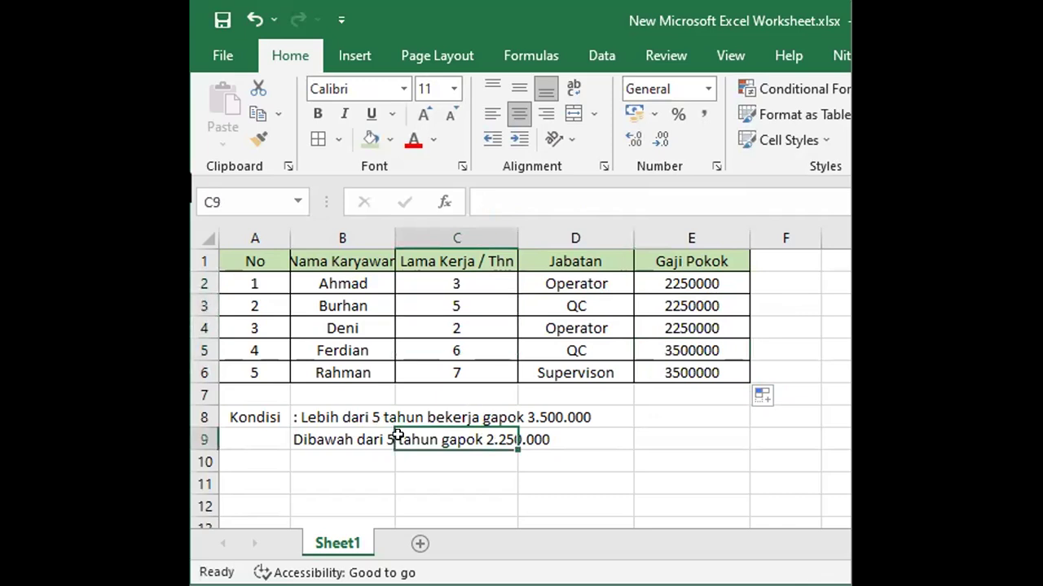
click(651, 301)
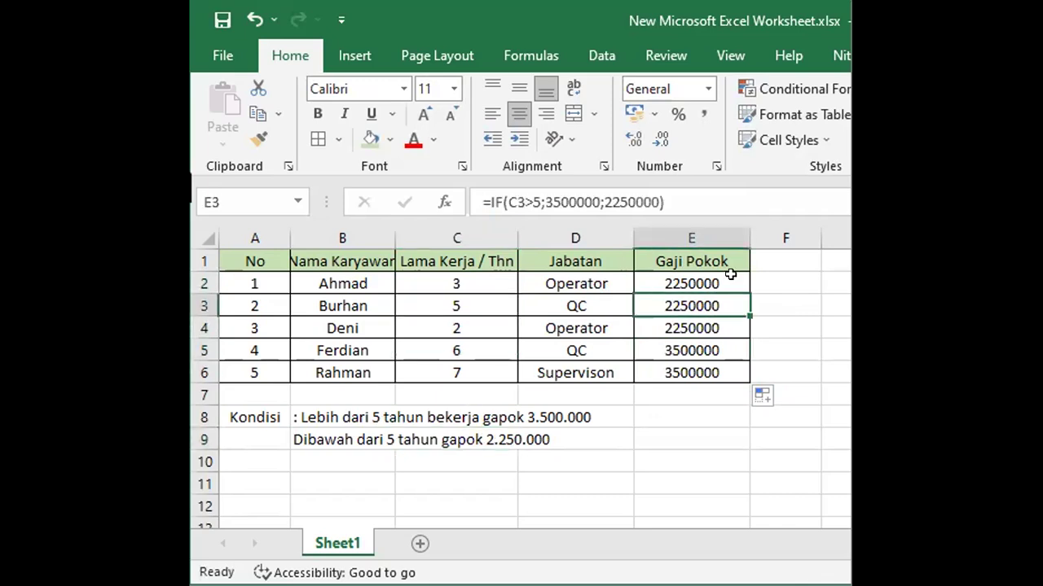
click(710, 329)
click(713, 353)
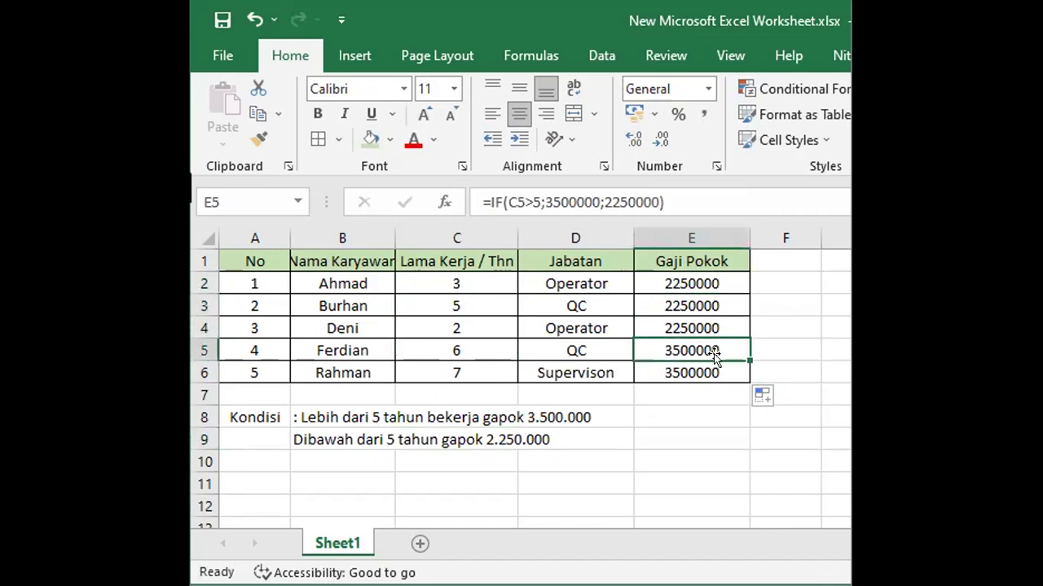
click(677, 302)
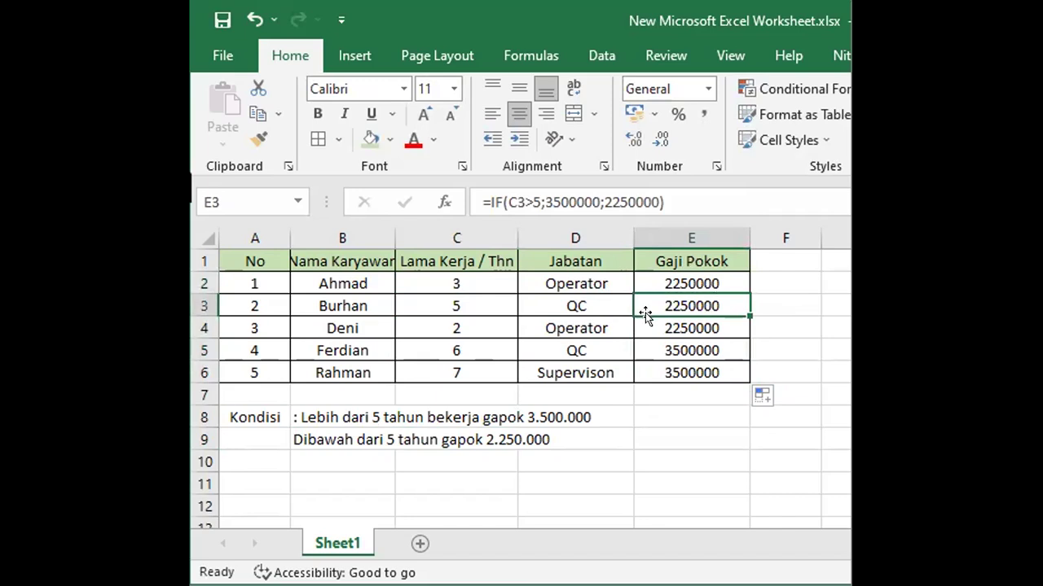
click(499, 299)
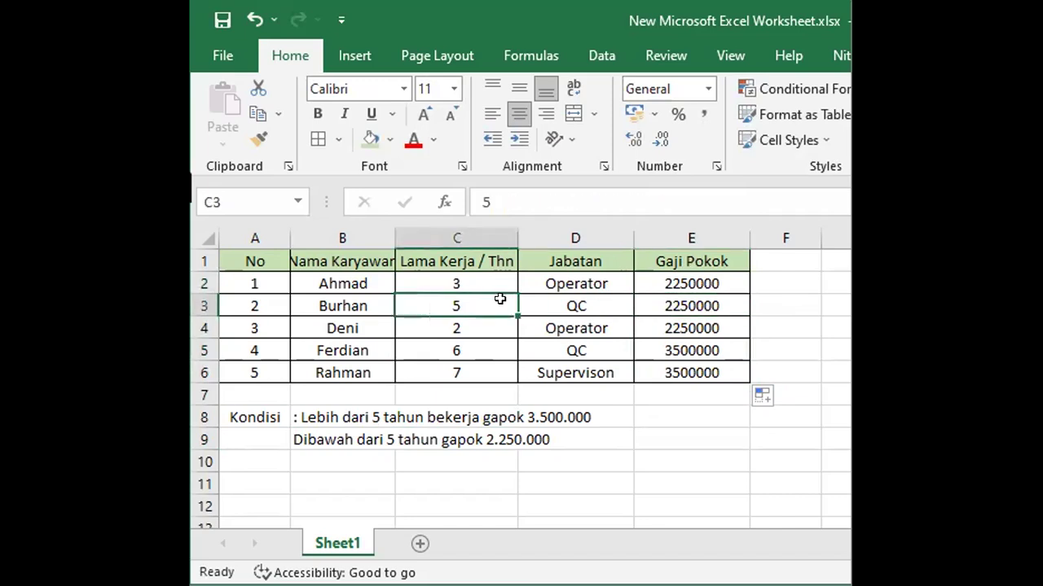
click(621, 296)
click(681, 295)
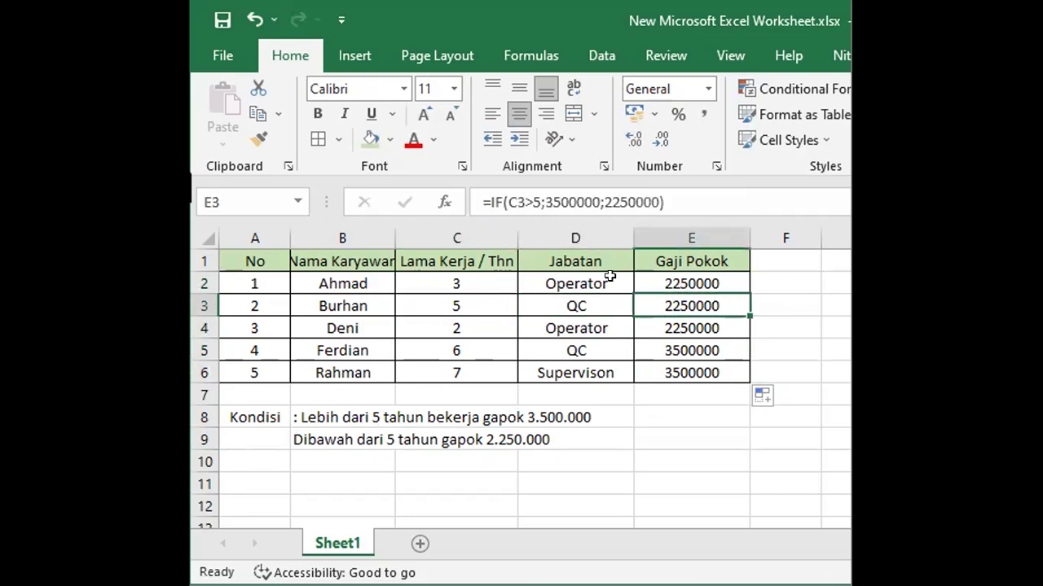
click(497, 309)
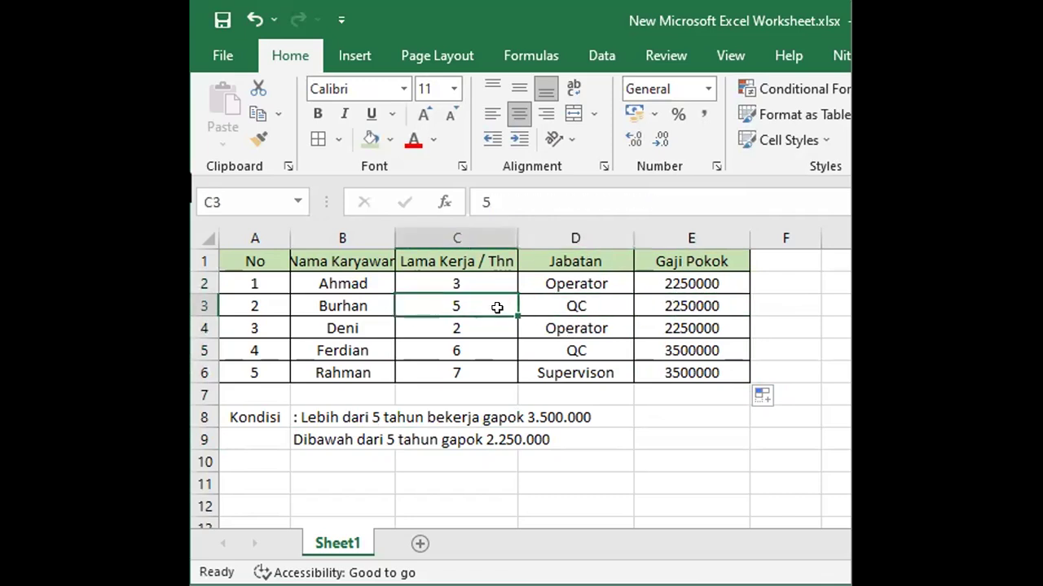
click(687, 303)
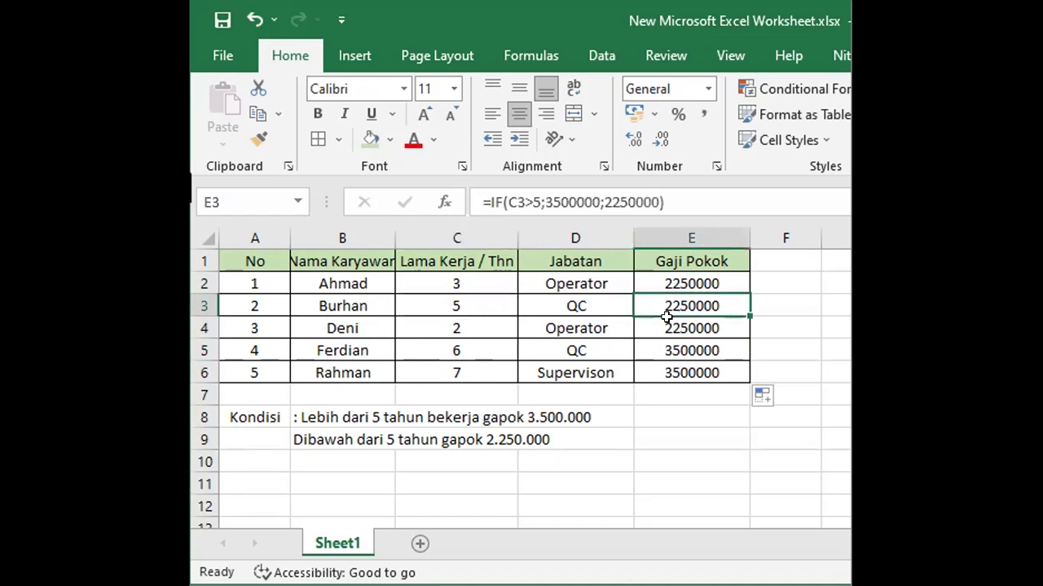
click(467, 432)
Change the logical test of the IF formula in E3 to C3>=5
click(683, 308)
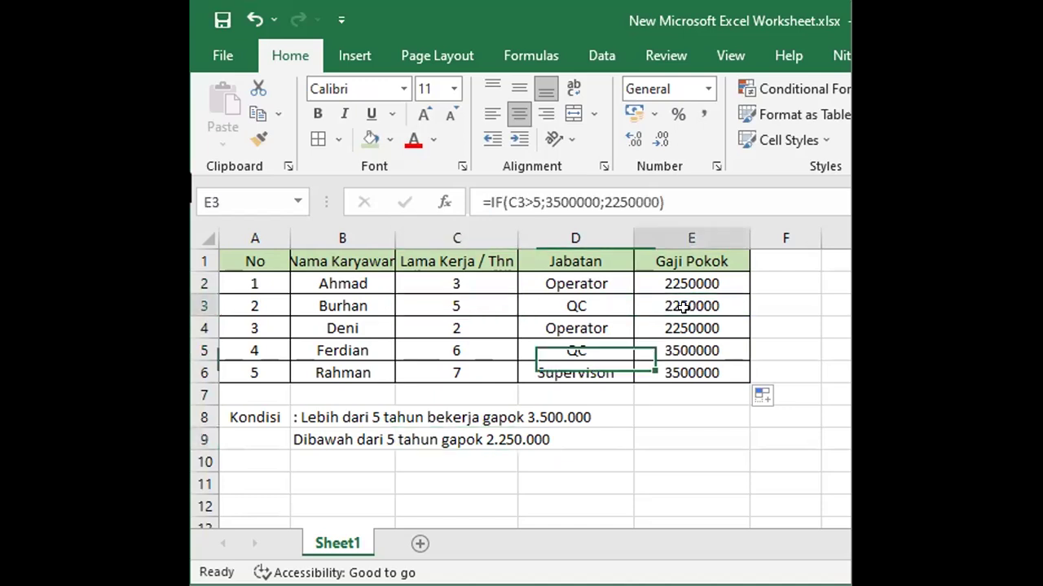
click(527, 201)
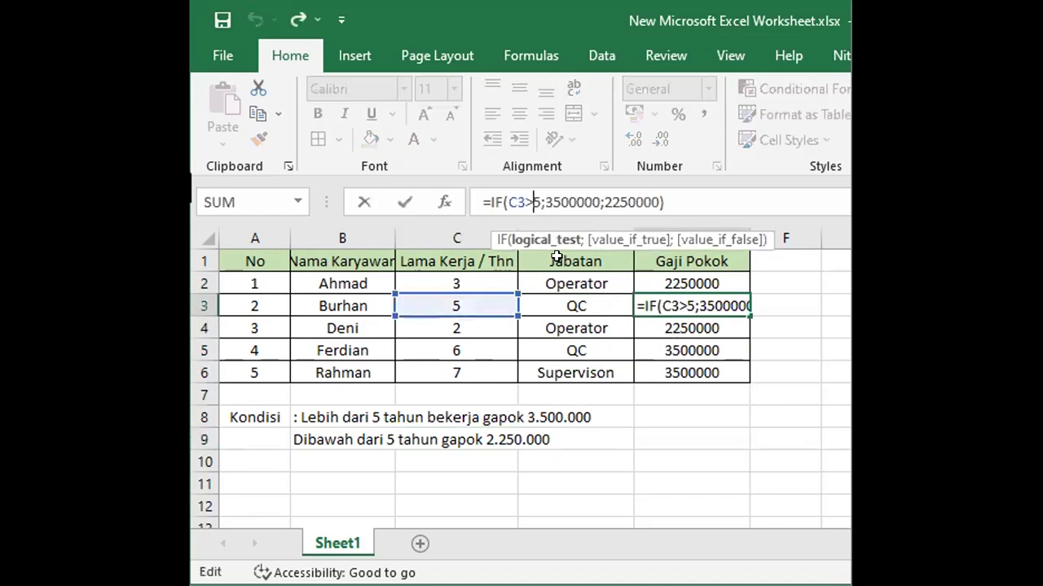
text(=)
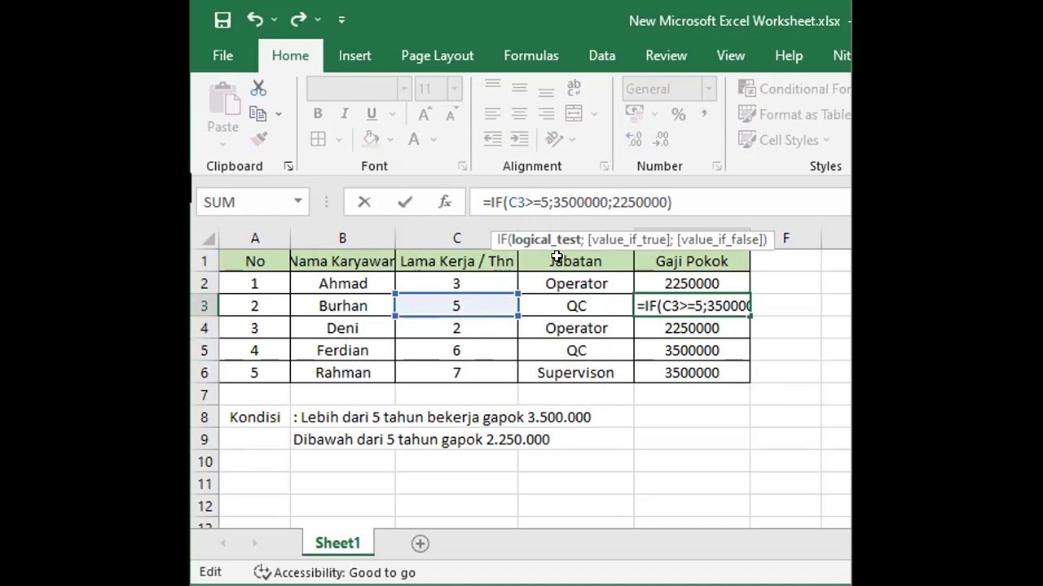
key(Return)
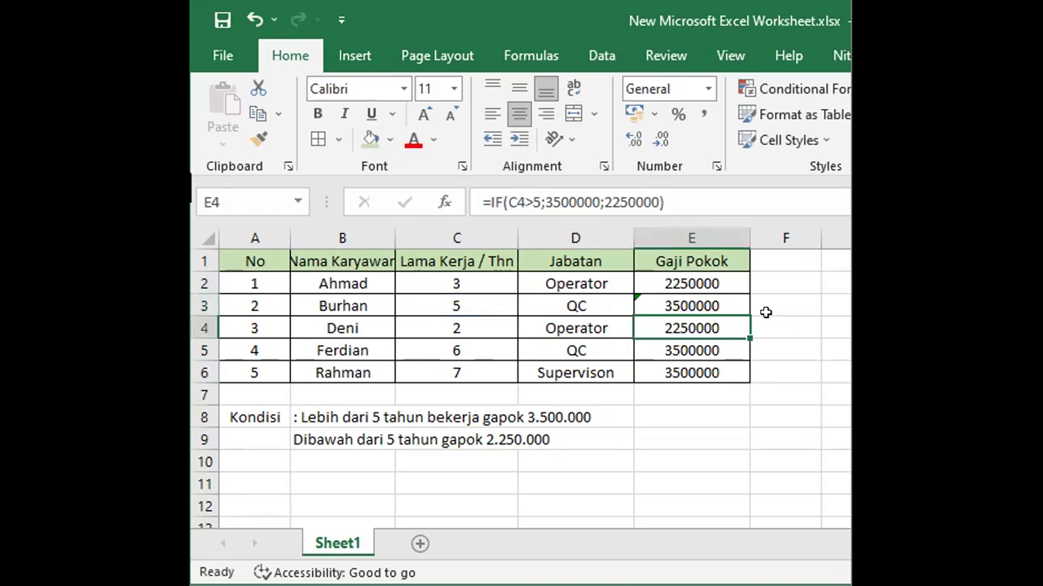
click(737, 308)
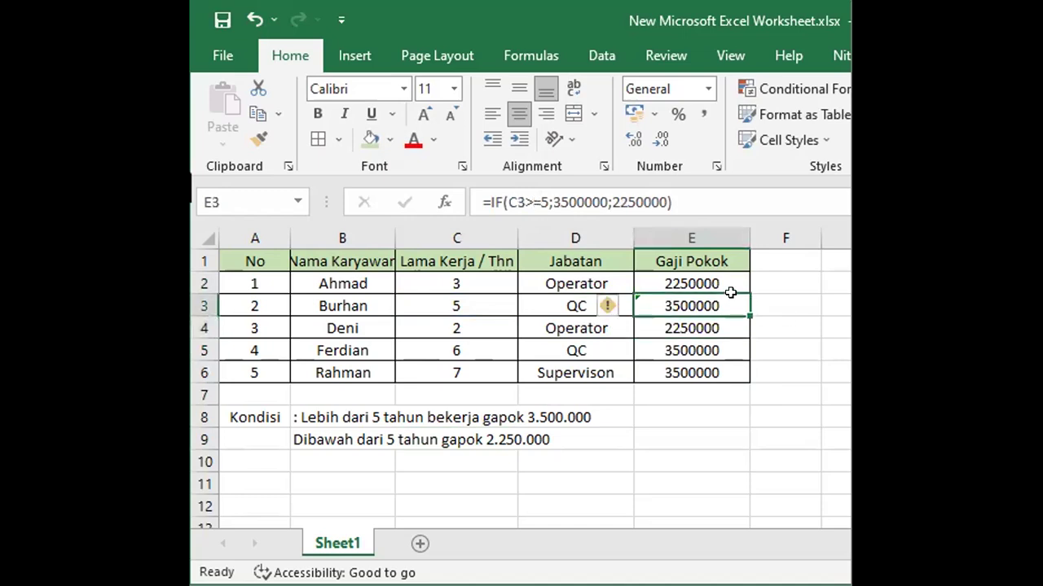
Change the logical test of the IF formula in E2 to C2>=5 and copy the formula down to E6
click(704, 283)
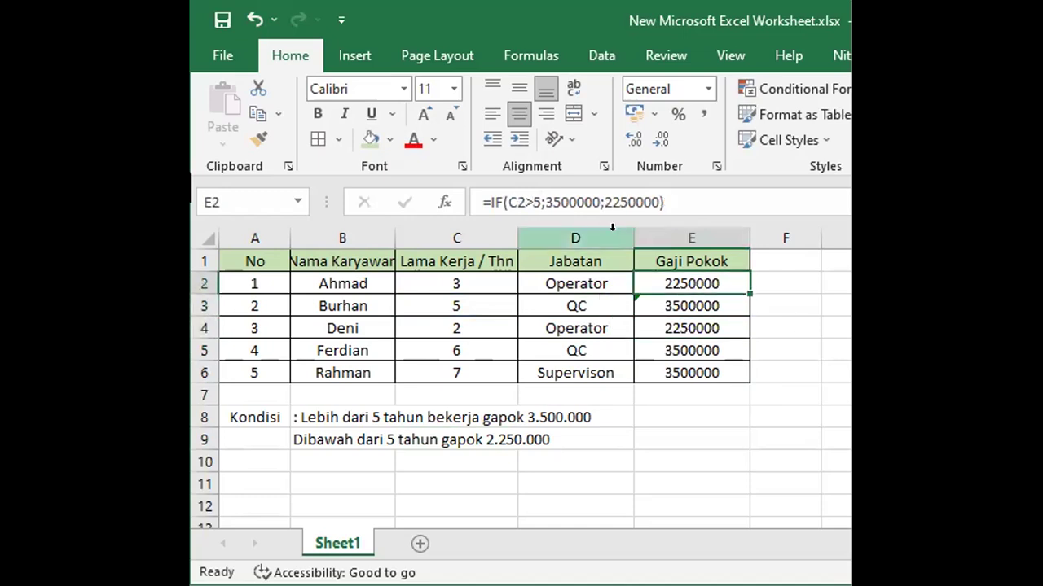
click(524, 204)
key(BackSpace)
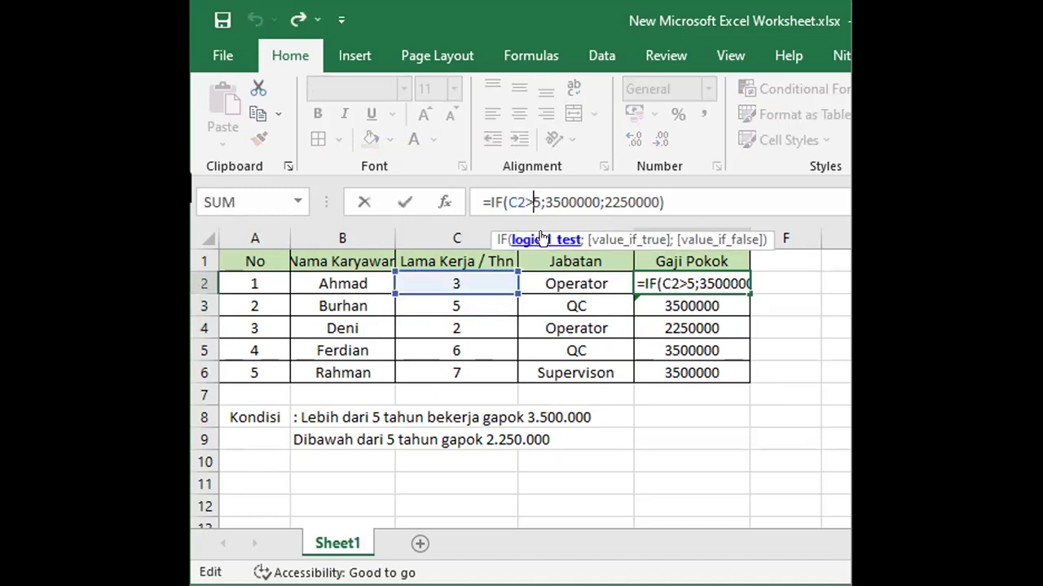
text(=)
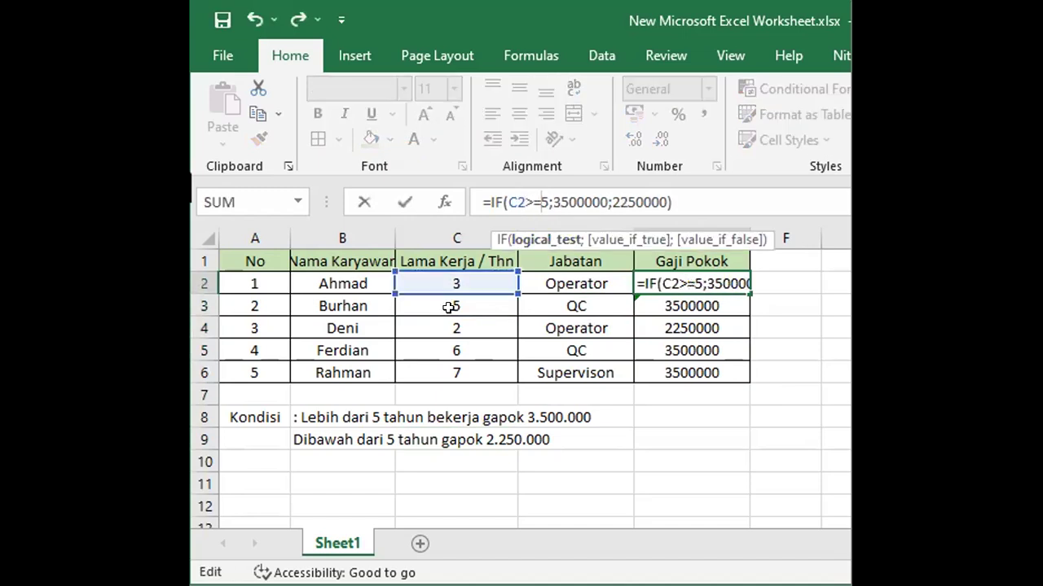
key(Return)
click(718, 279)
drag(750, 294, 751, 380)
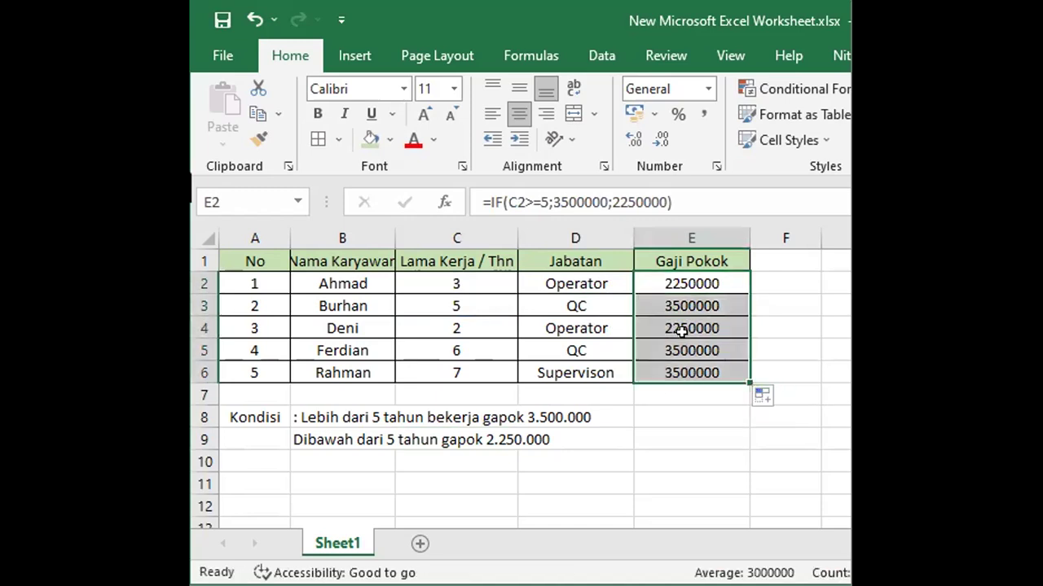
Check the 5-year employee in row 3 against the Gaji Pokok result and formula in E3, leaving the formula unedited
click(464, 321)
click(453, 308)
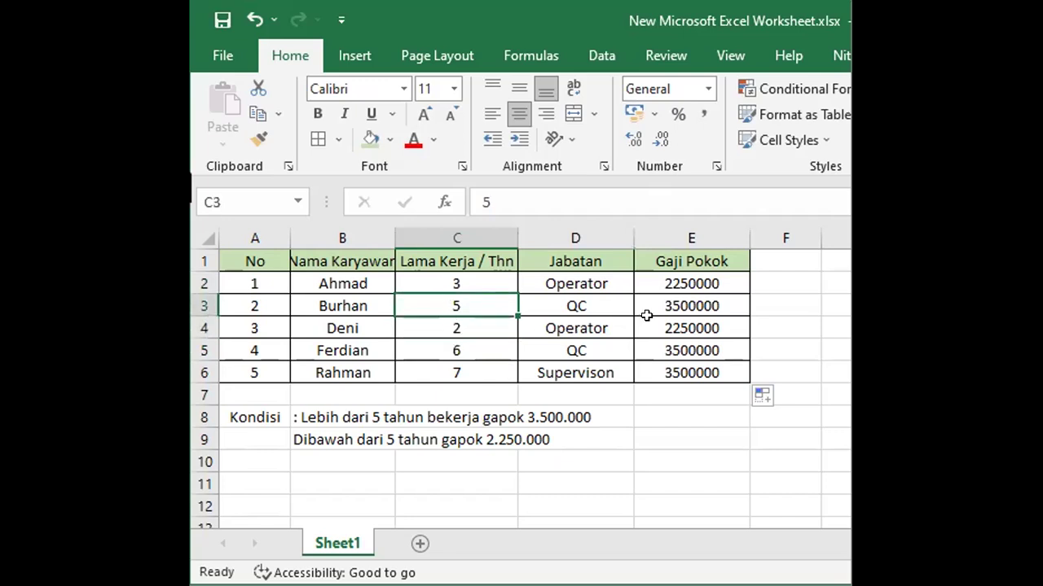
click(702, 295)
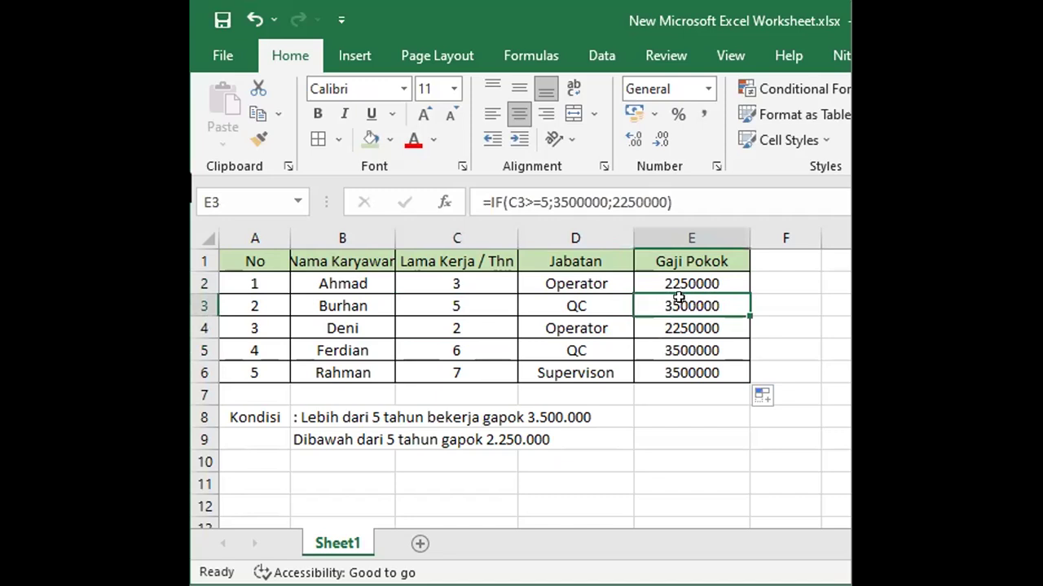
click(528, 195)
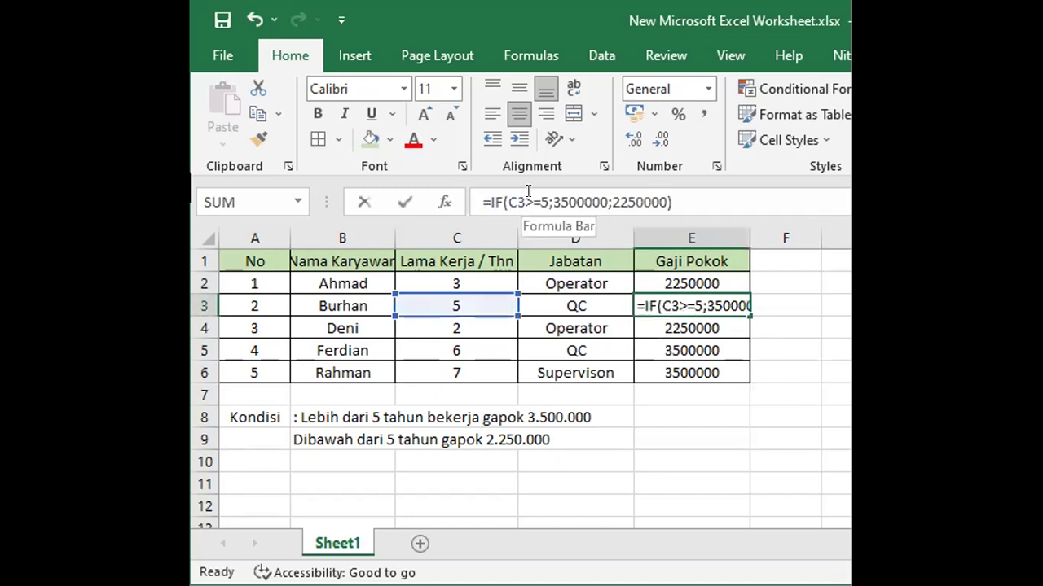
click(465, 349)
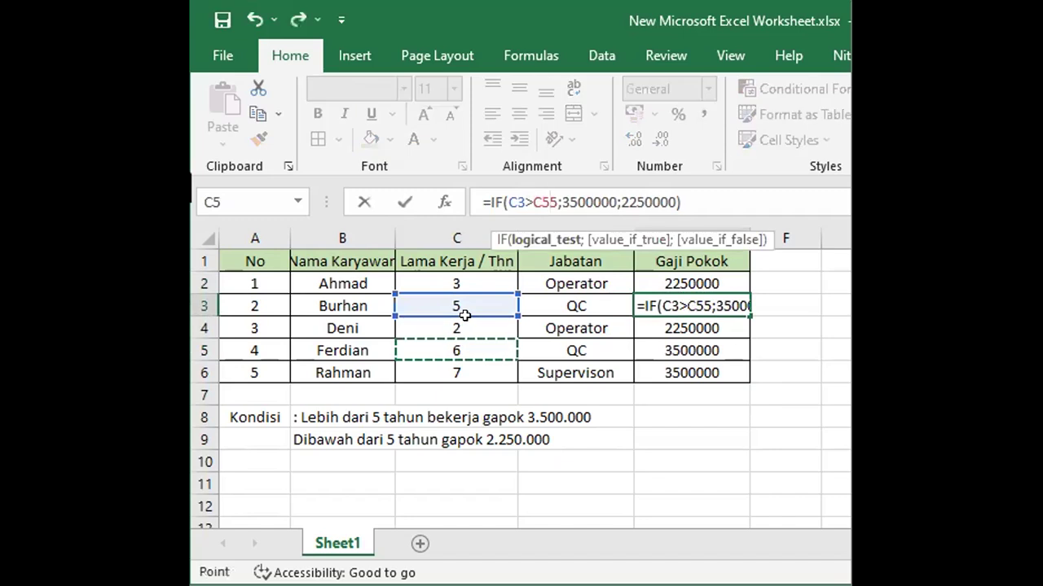
key(Escape)
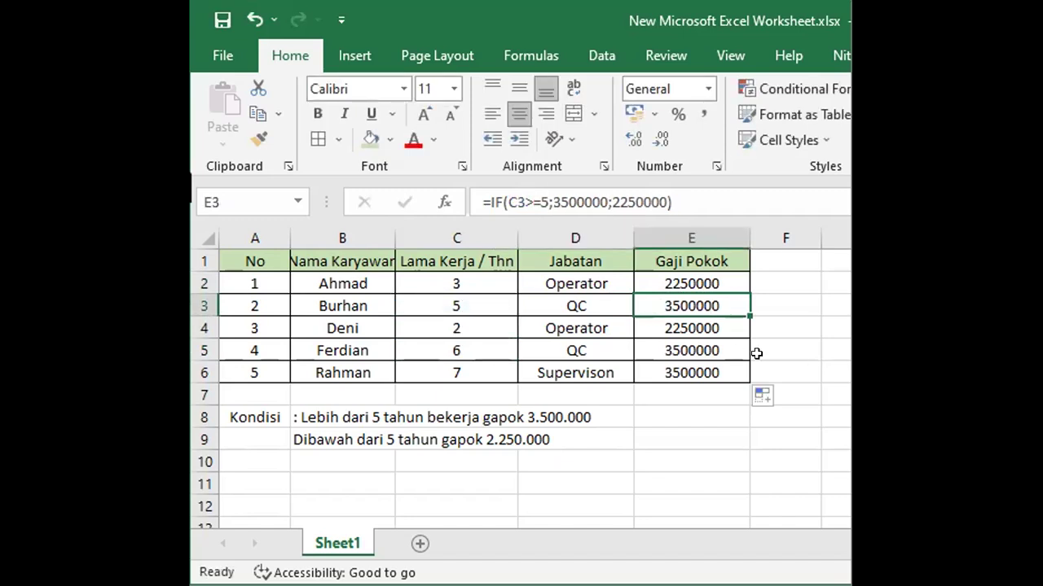
Place the workbook window beside the PDF module's Single IF section and highlight the whole E2 formula for comparison
click(696, 407)
scroll(694, 391, down, 1)
scroll(694, 390, up, 1)
click(691, 283)
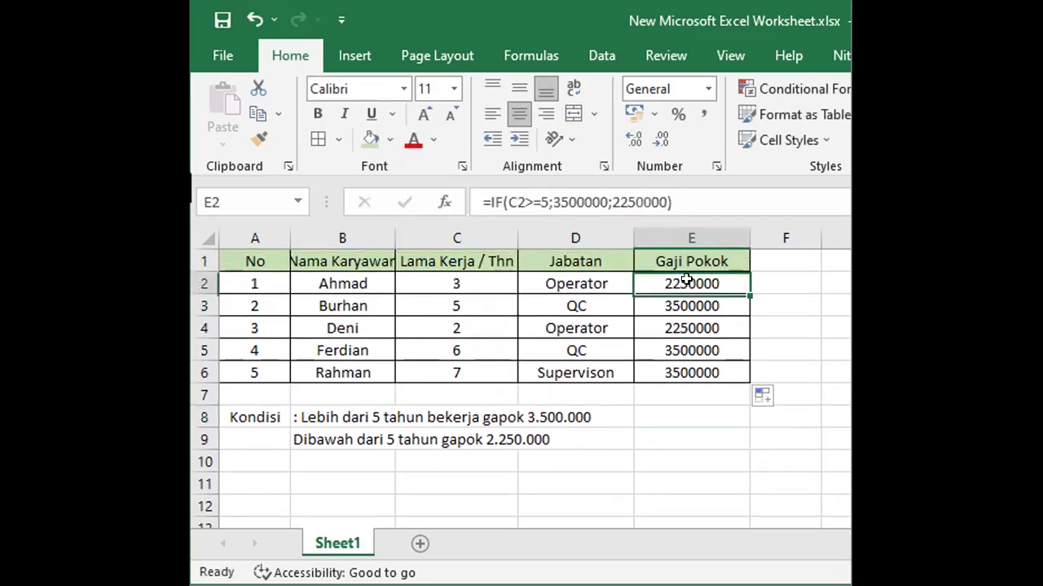
click(633, 195)
drag(673, 202, 482, 202)
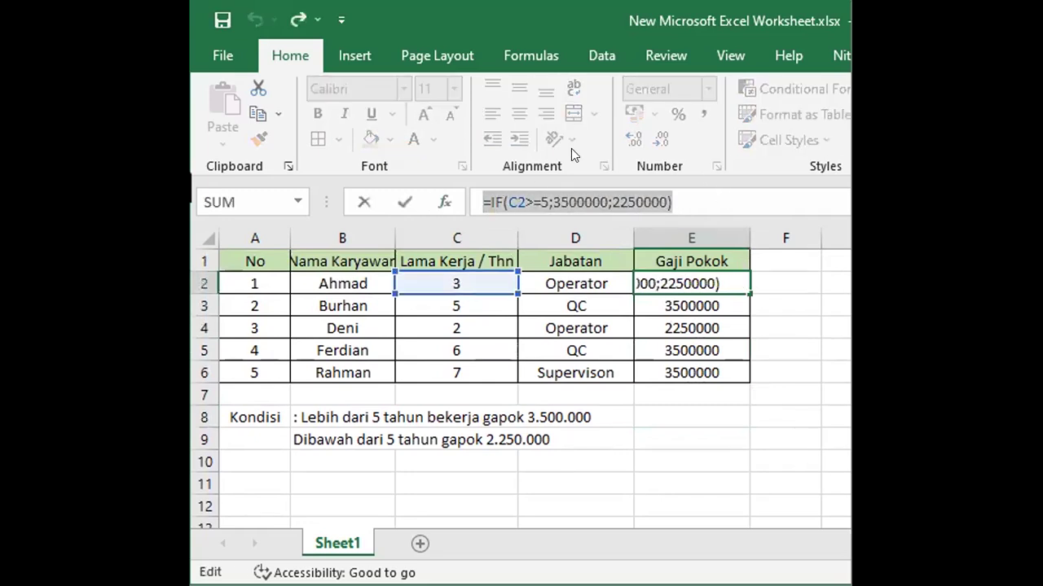
key(alt+Tab)
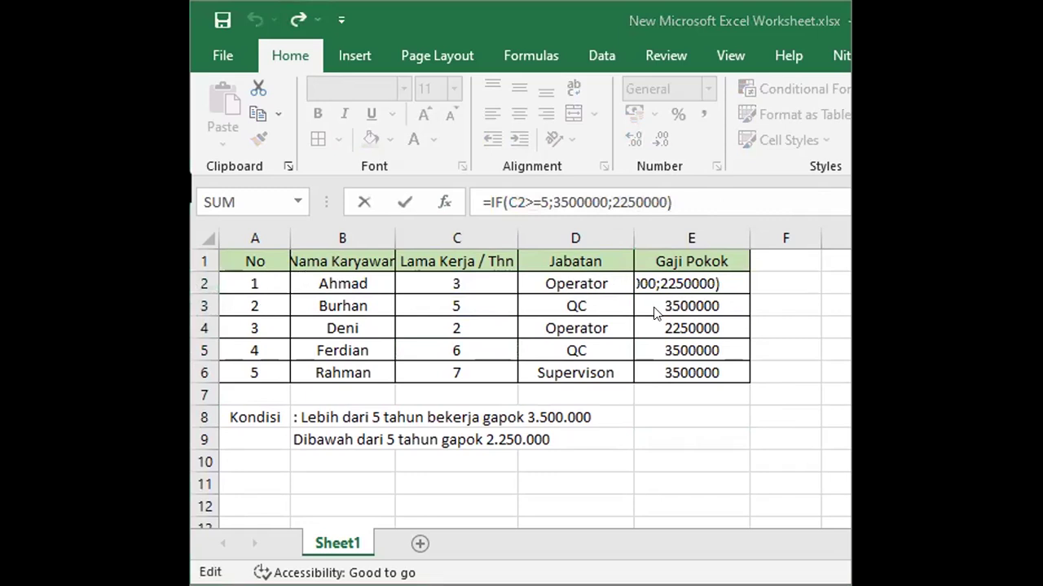
drag(696, 189, 475, 170)
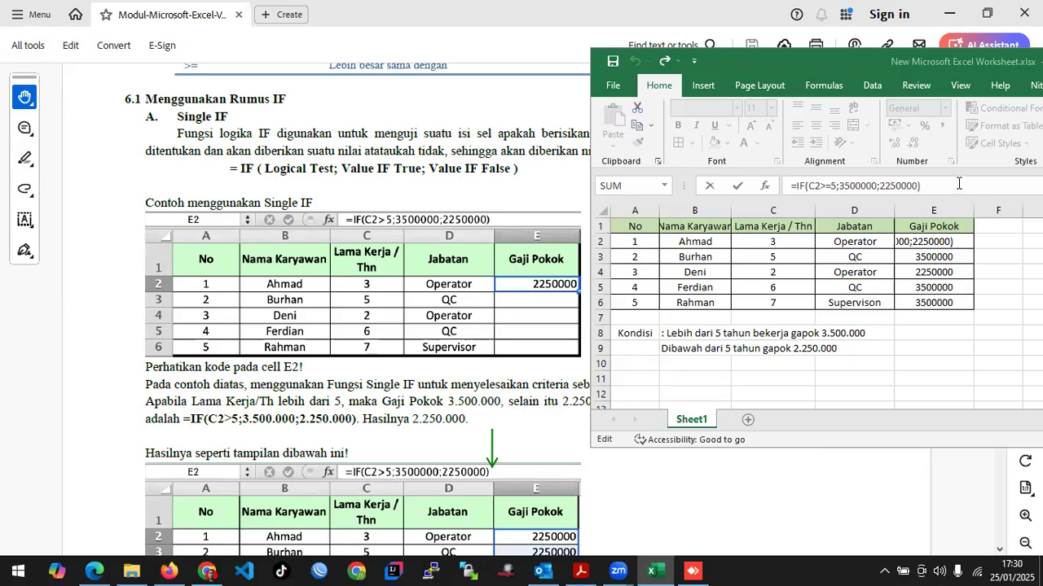
drag(959, 186, 790, 186)
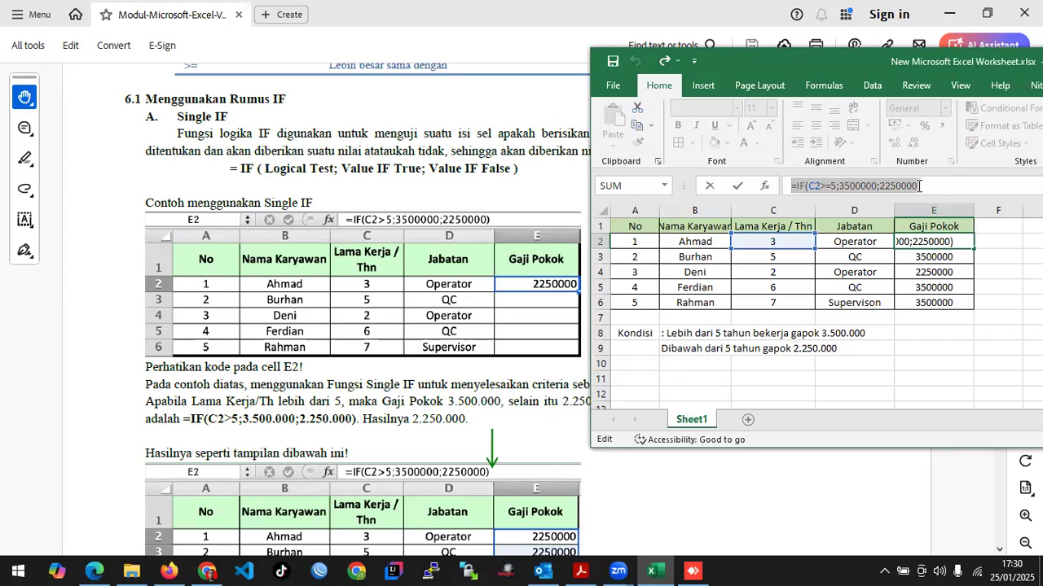
Annotate the module's IF syntax by circling Logical Test and underlining both values, and outline the E2 formula and the Single IF example table
scroll(448, 279, up, 2)
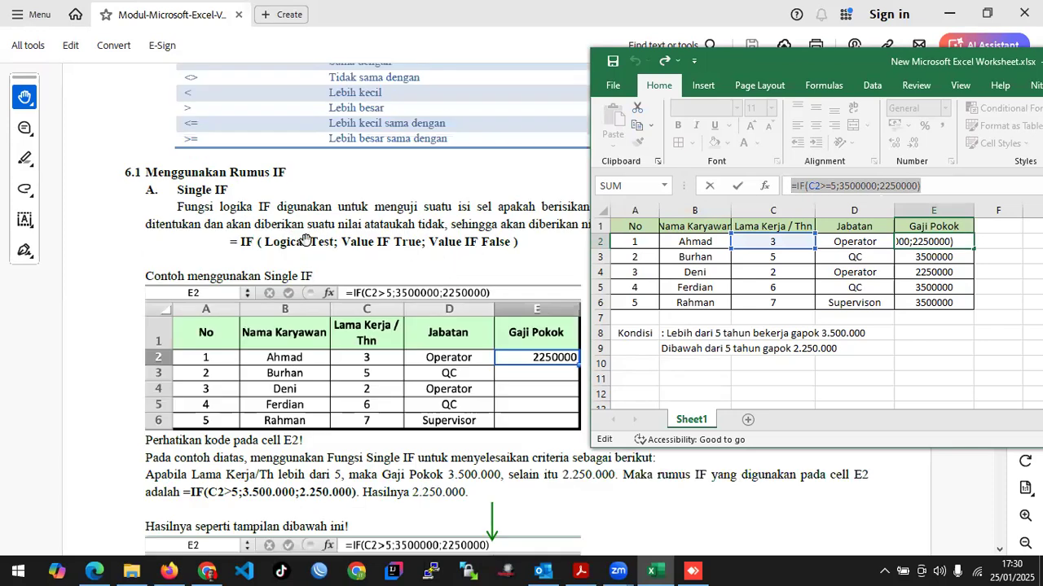
click(406, 139)
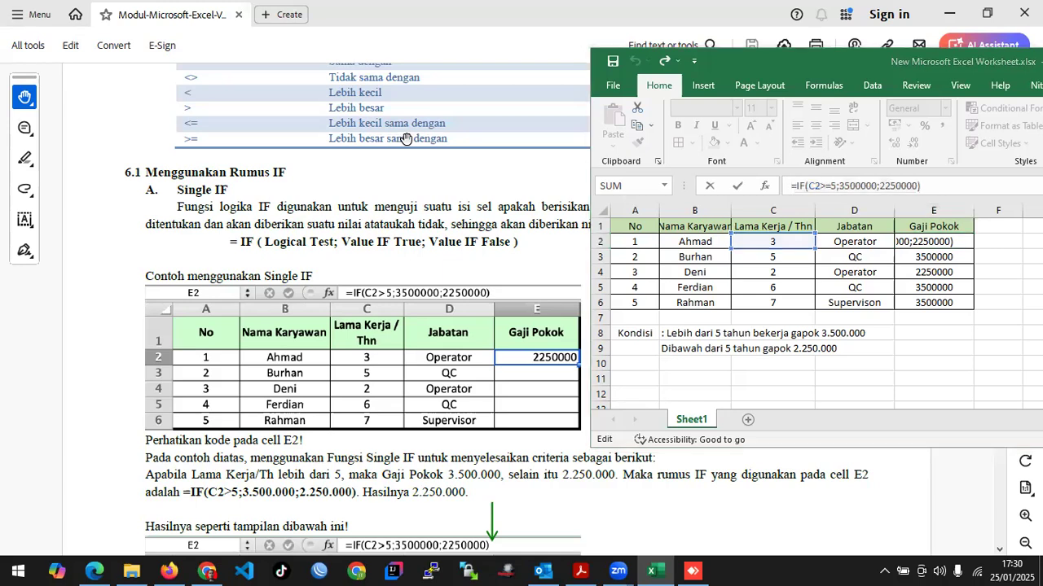
mouse_move(336, 232)
mouse_down()
mouse_move(287, 208)
mouse_move(267, 248)
mouse_move(330, 254)
mouse_move(337, 233)
mouse_up()
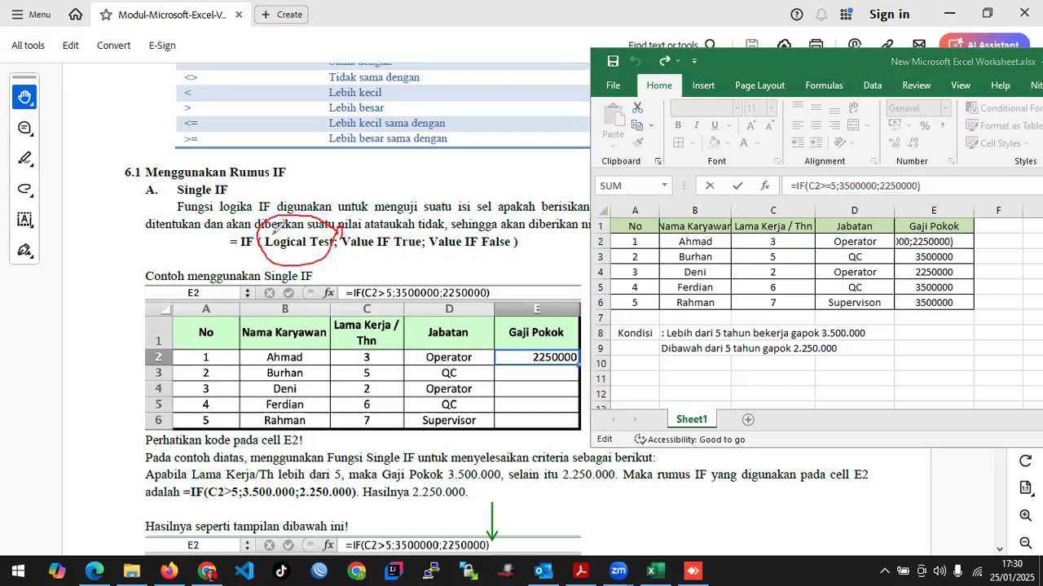
drag(348, 257, 422, 252)
drag(438, 254, 513, 254)
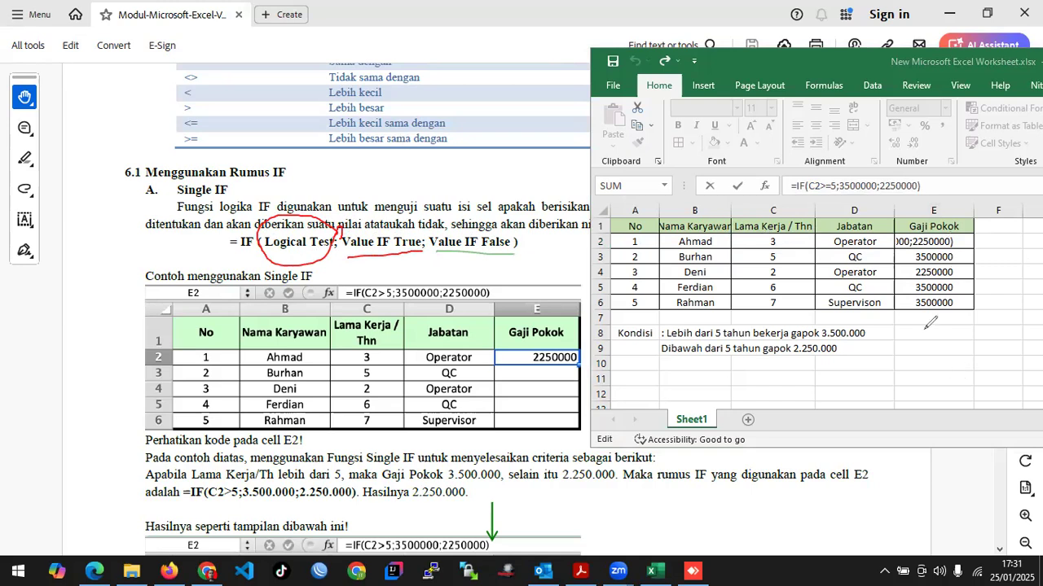
mouse_move(935, 163)
mouse_down()
mouse_move(841, 161)
mouse_move(778, 176)
mouse_move(824, 196)
mouse_move(961, 173)
mouse_move(919, 161)
mouse_up()
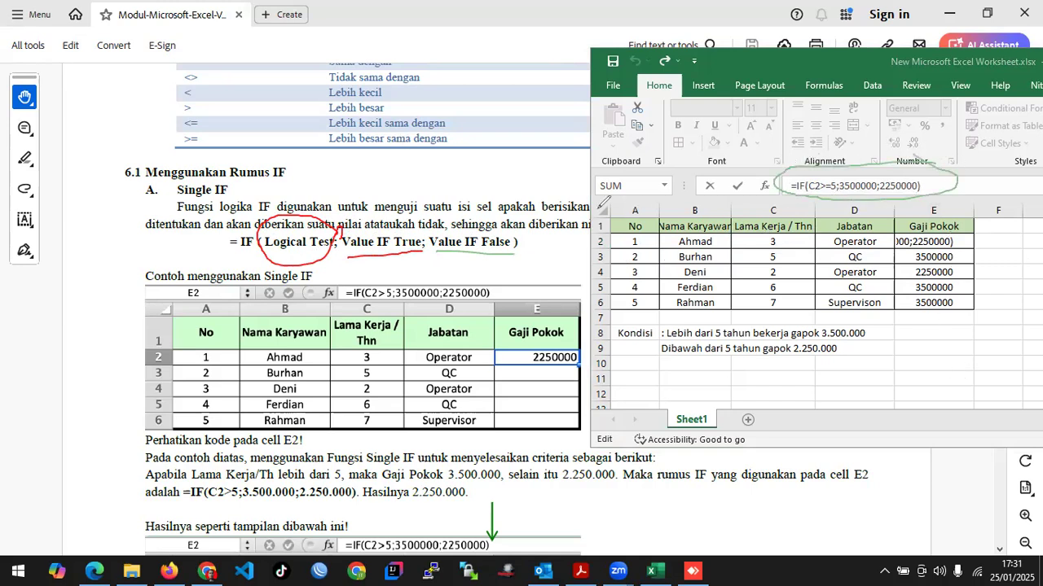
drag(140, 277, 159, 440)
mouse_move(277, 438)
mouse_down()
mouse_move(529, 444)
mouse_move(590, 433)
mouse_move(575, 276)
mouse_move(115, 275)
mouse_up()
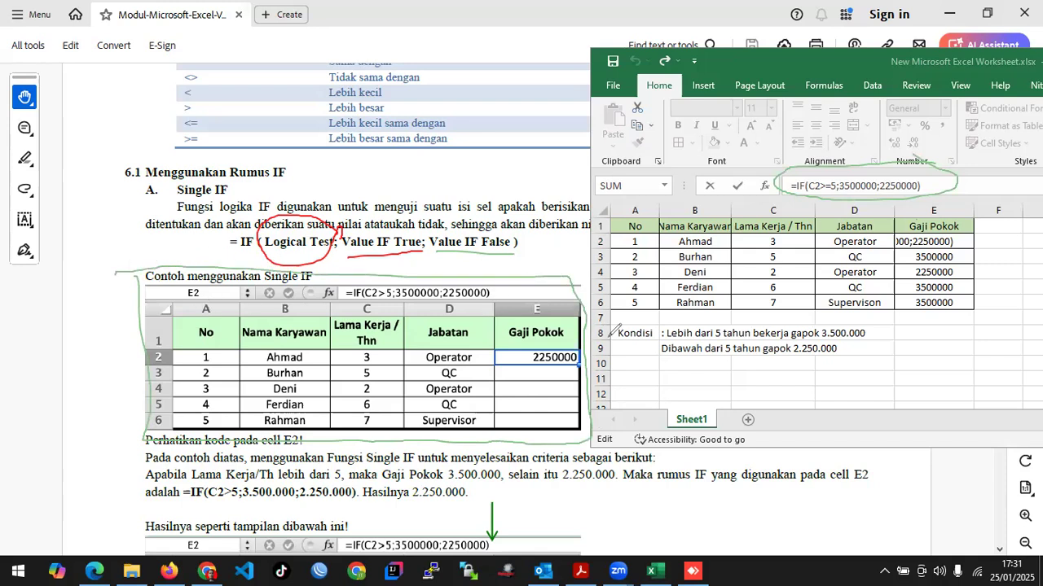
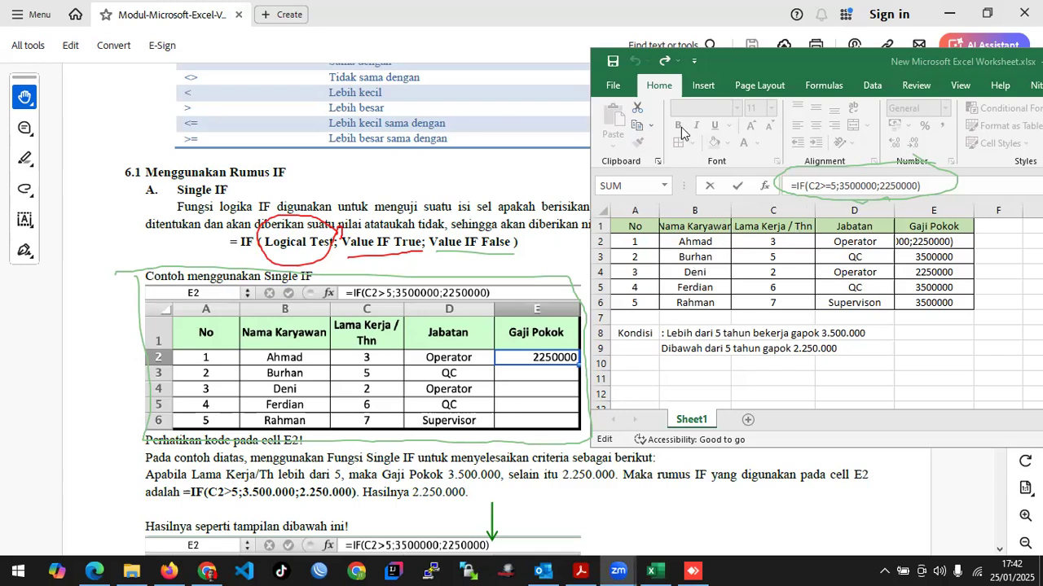
Check the Office product and version information on the Account page, and return to the E2 formula in the worksheet
click(612, 86)
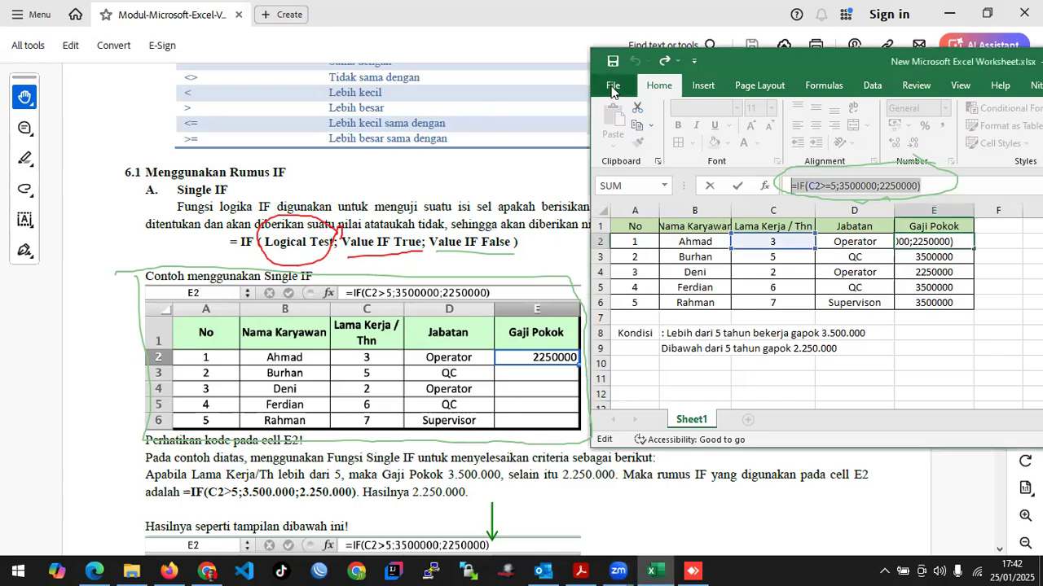
click(613, 88)
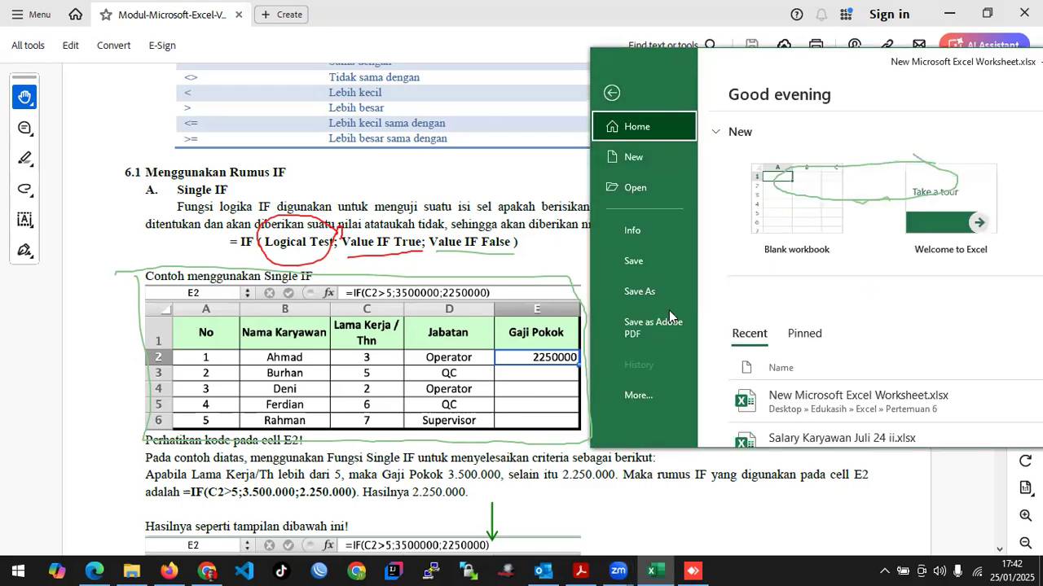
click(649, 392)
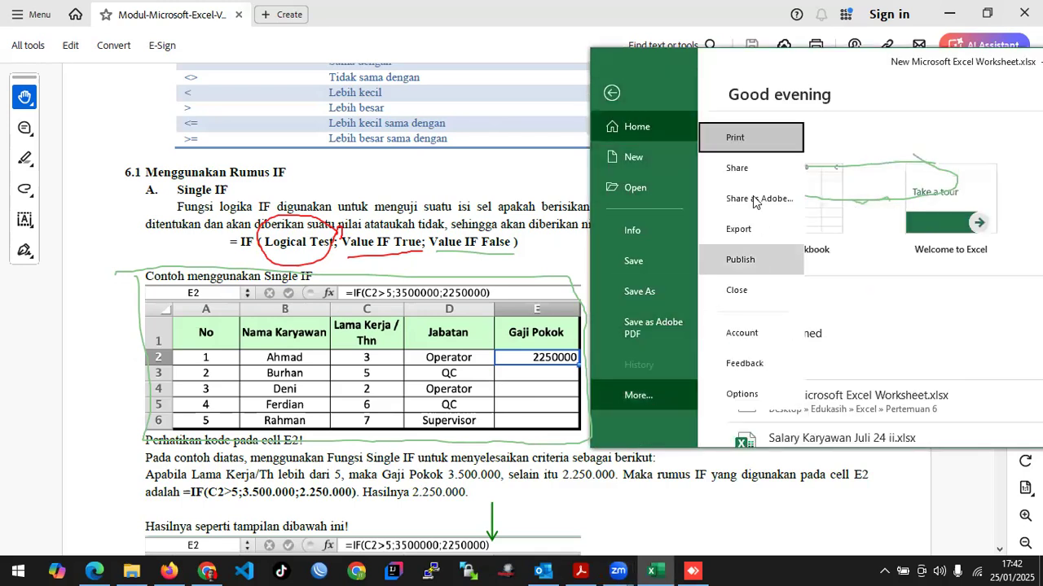
click(756, 342)
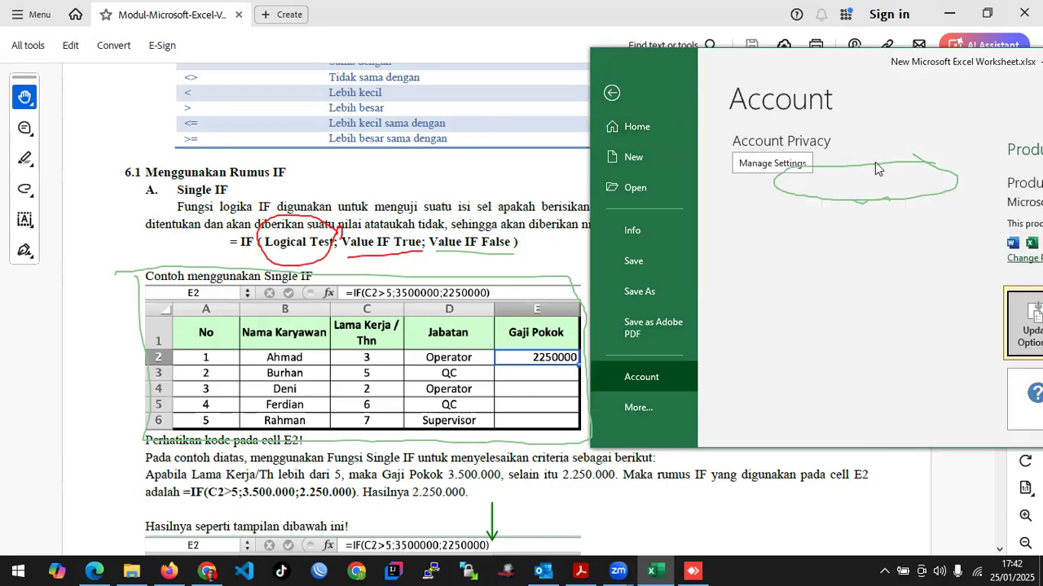
double_click(826, 66)
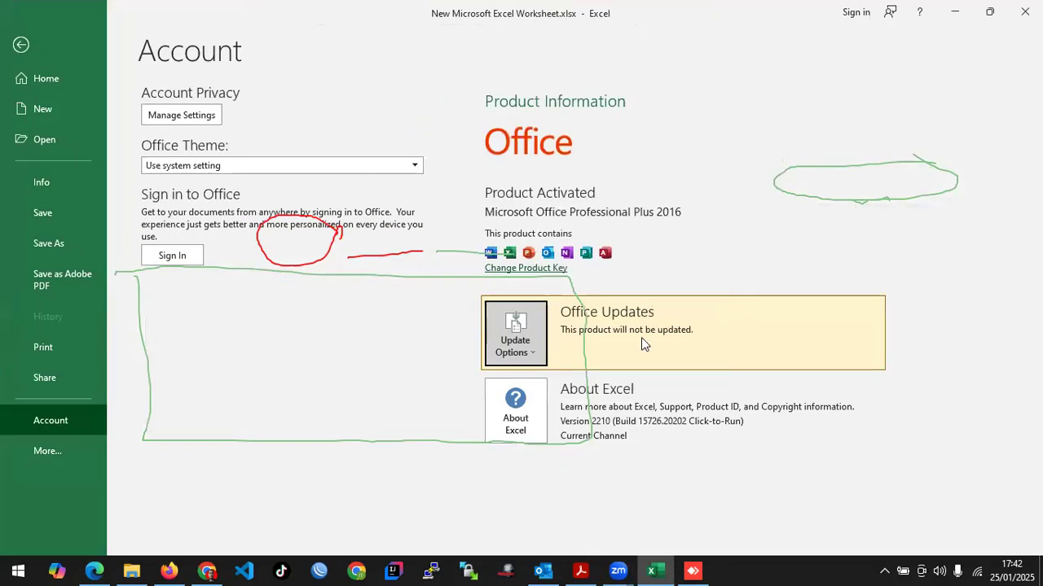
click(19, 43)
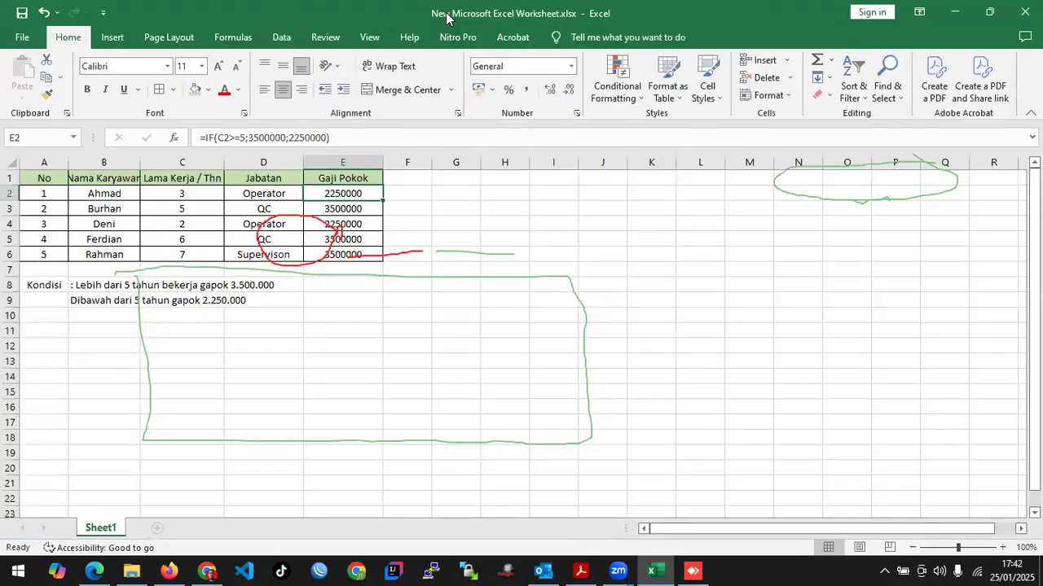
double_click(445, 8)
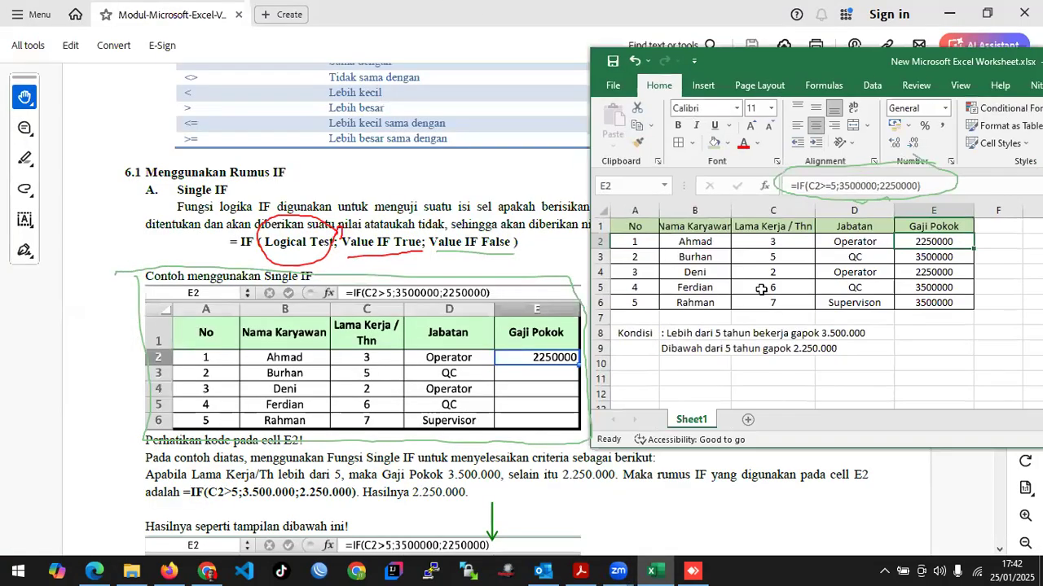
click(839, 187)
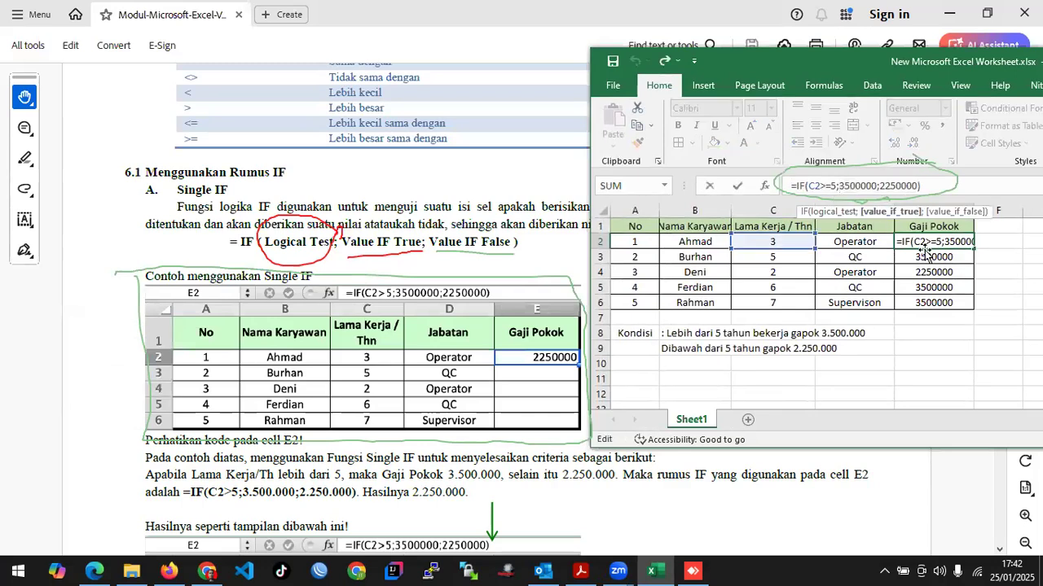
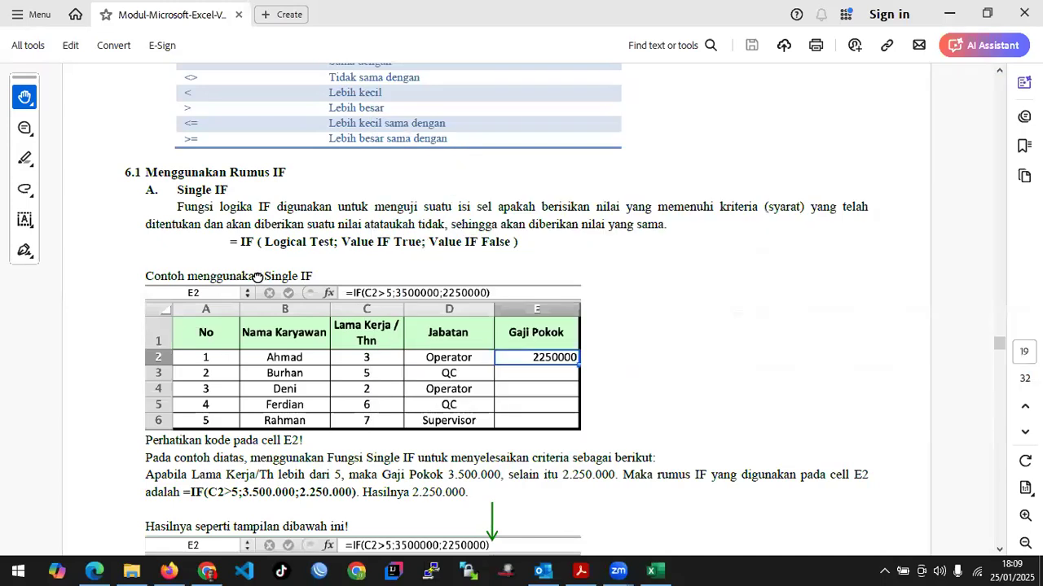
Review the PDF module's Single IF examples and mark the Gaji Pokok result for the 5-year employee in row 3
scroll(256, 278, down, 5)
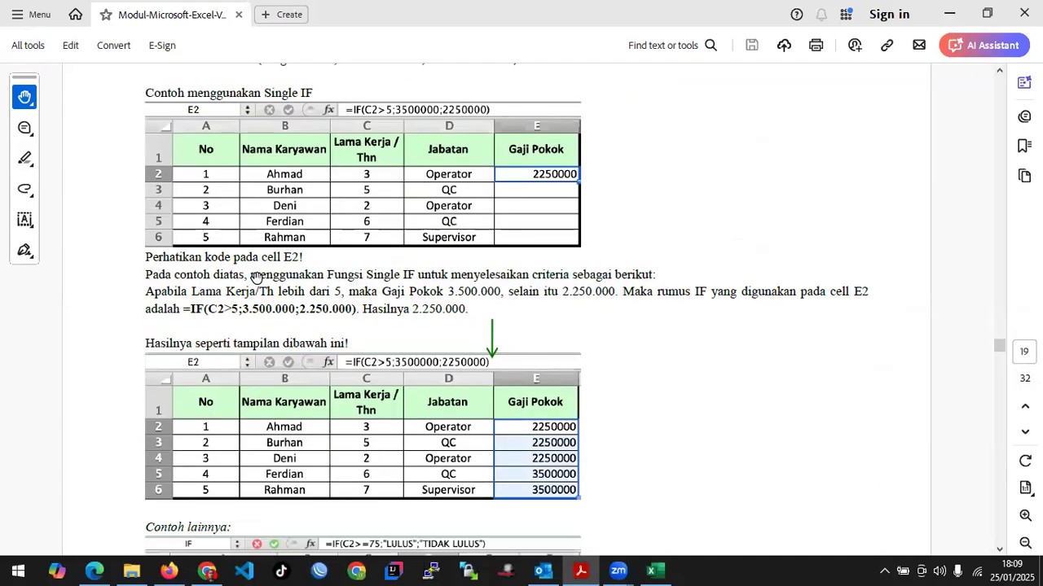
scroll(257, 277, down, 3)
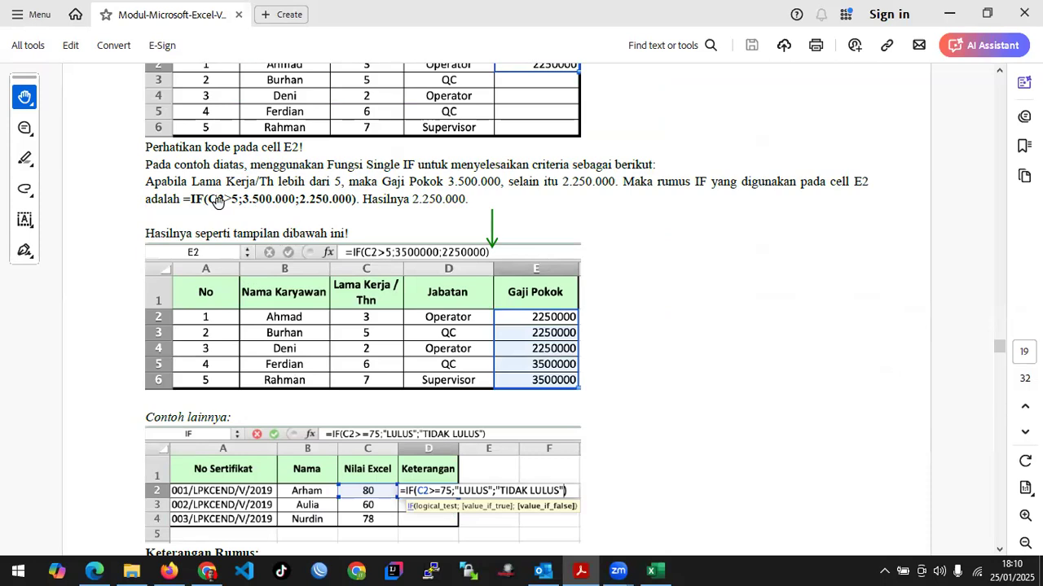
scroll(218, 202, up, 8)
scroll(219, 204, down, 4)
scroll(218, 203, down, 4)
scroll(372, 196, down, 2)
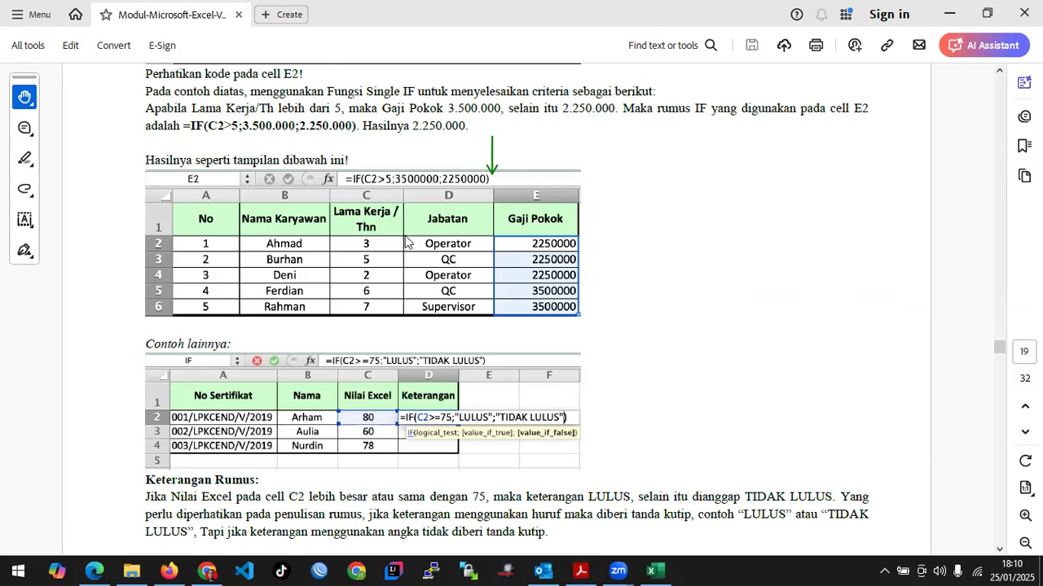
mouse_move(544, 251)
mouse_down()
mouse_move(526, 254)
mouse_move(600, 254)
mouse_move(538, 243)
mouse_move(602, 260)
mouse_move(522, 238)
mouse_up()
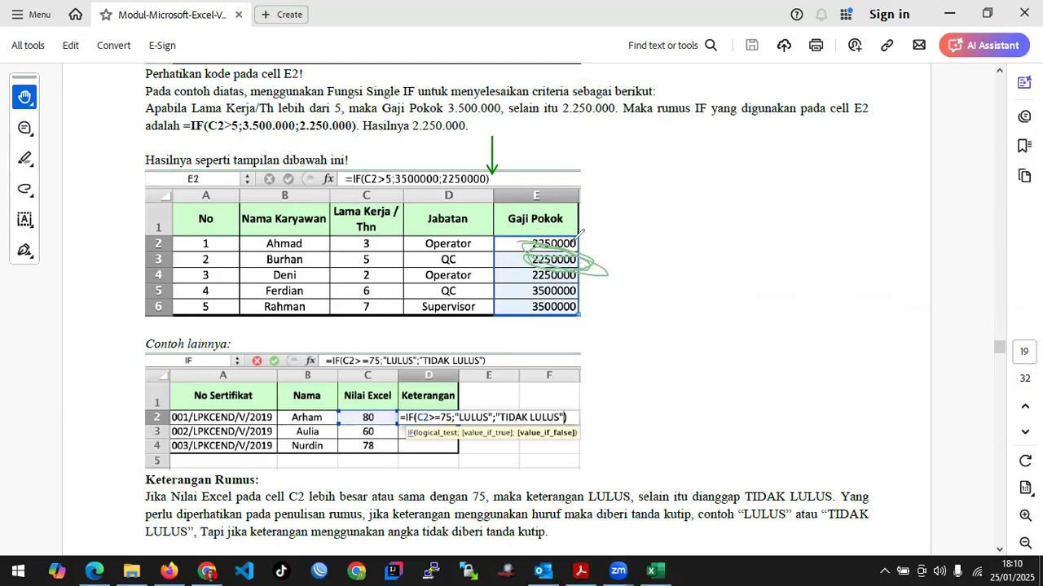
mouse_move(583, 254)
mouse_down()
mouse_move(543, 242)
mouse_move(546, 268)
mouse_move(556, 232)
mouse_up()
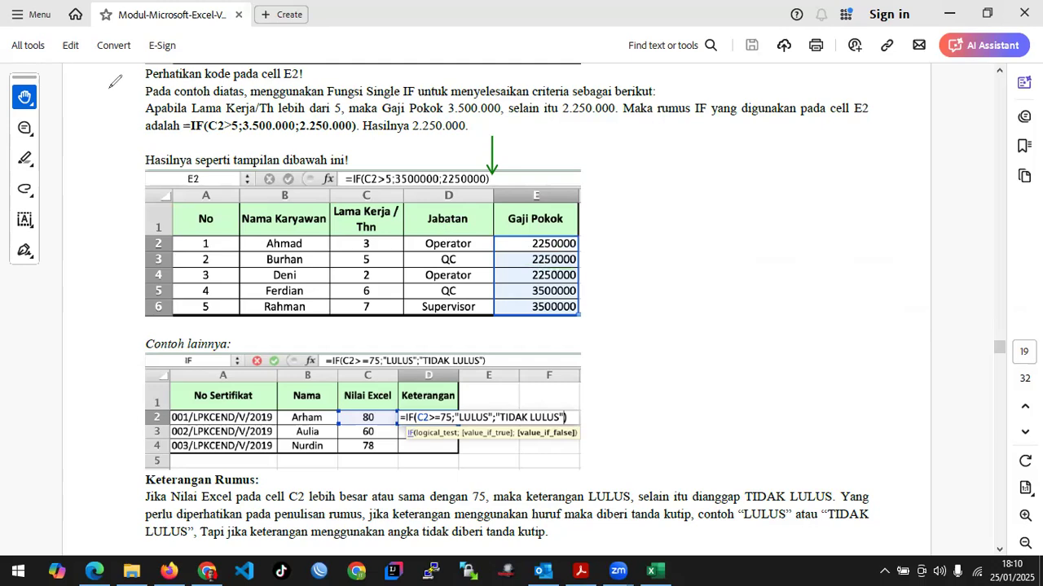
Read the module's LULUS/TIDAK LULUS example and its explanation, and continue to the Multi IF grade example on page 20
scroll(645, 243, down, 4)
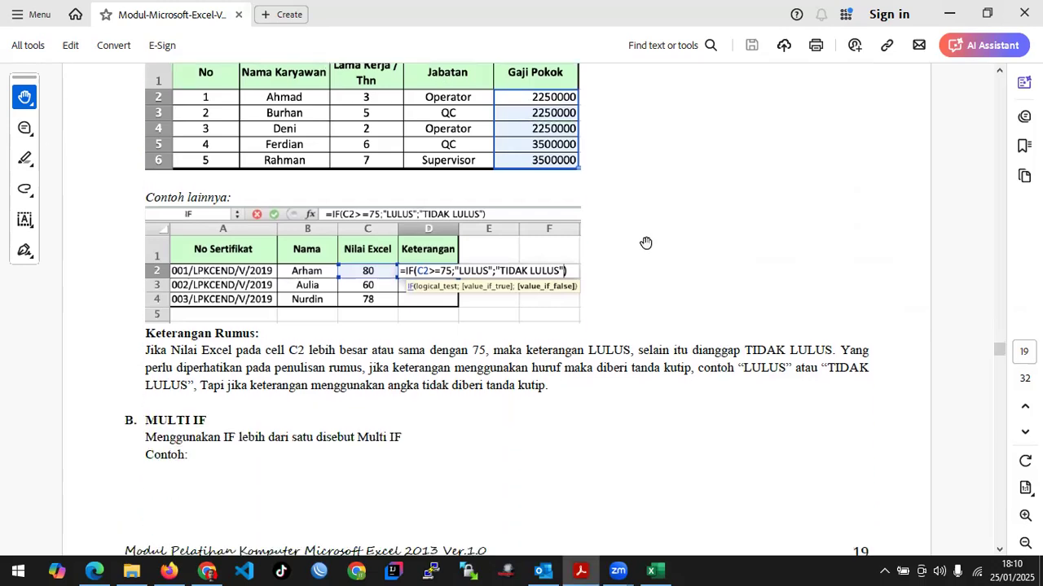
scroll(644, 242, down, 1)
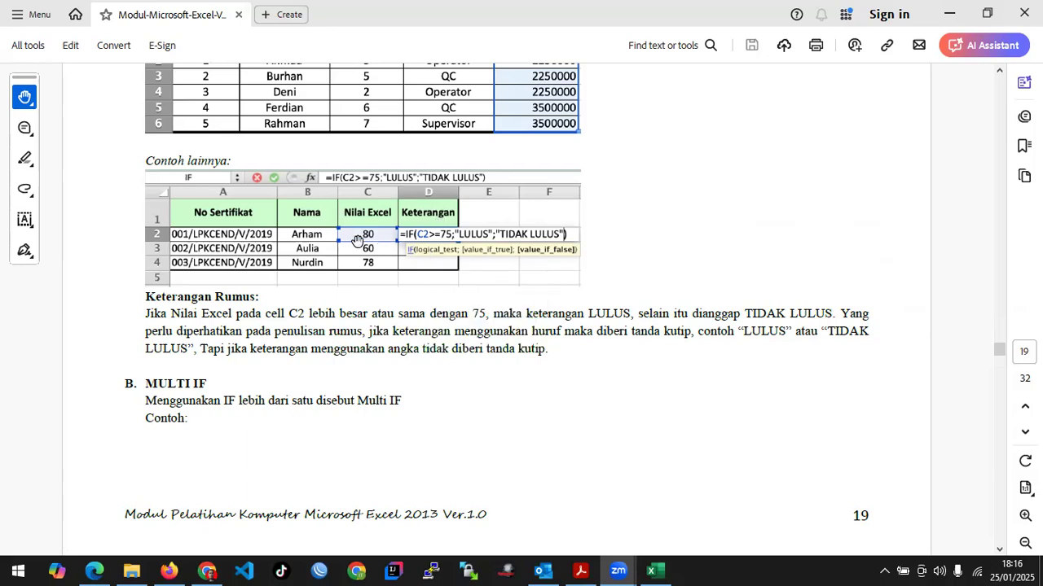
scroll(377, 251, down, 1)
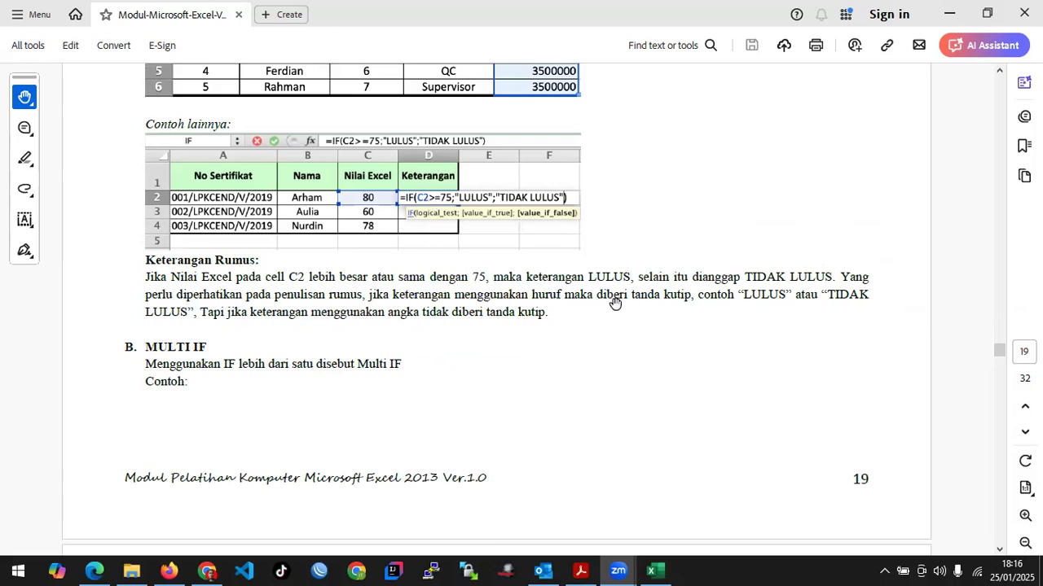
scroll(489, 260, down, 2)
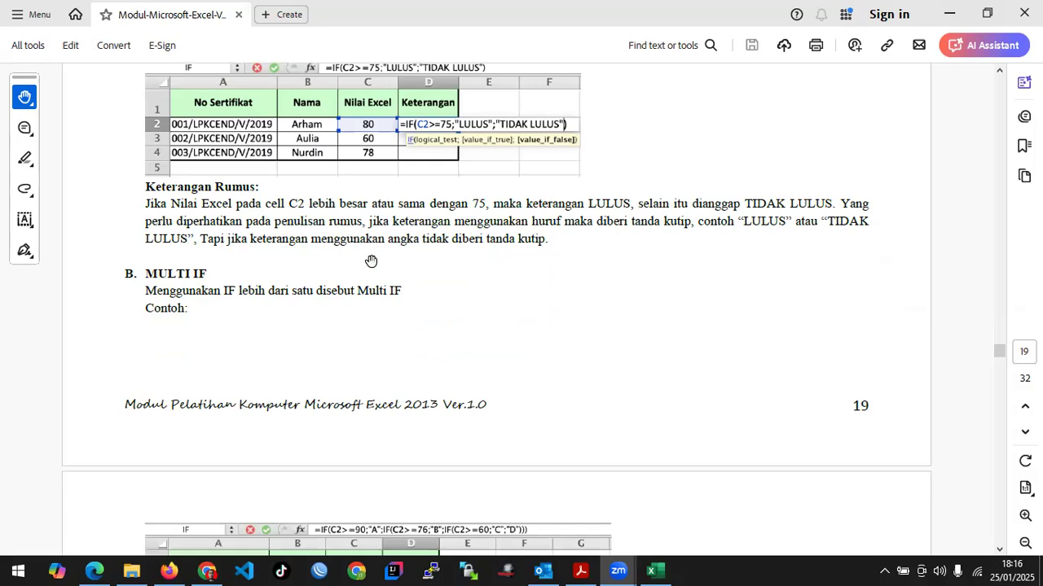
scroll(261, 249, down, 1)
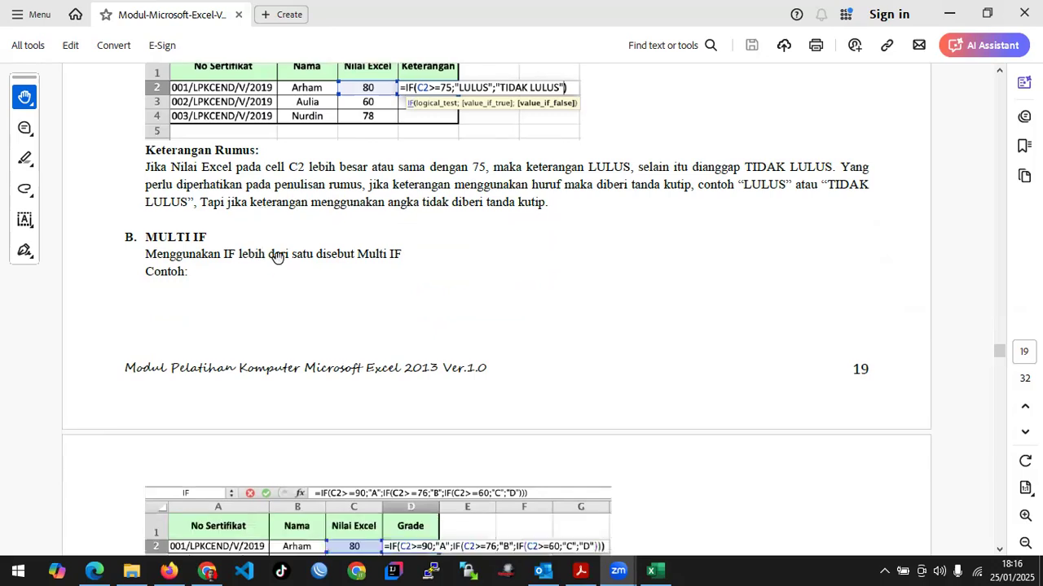
scroll(287, 255, down, 5)
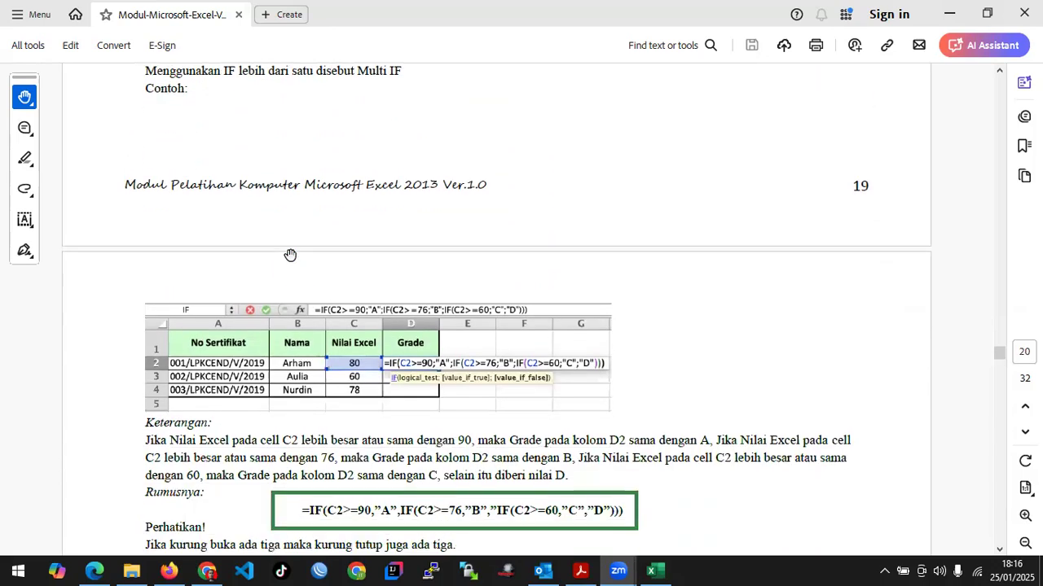
scroll(290, 253, down, 2)
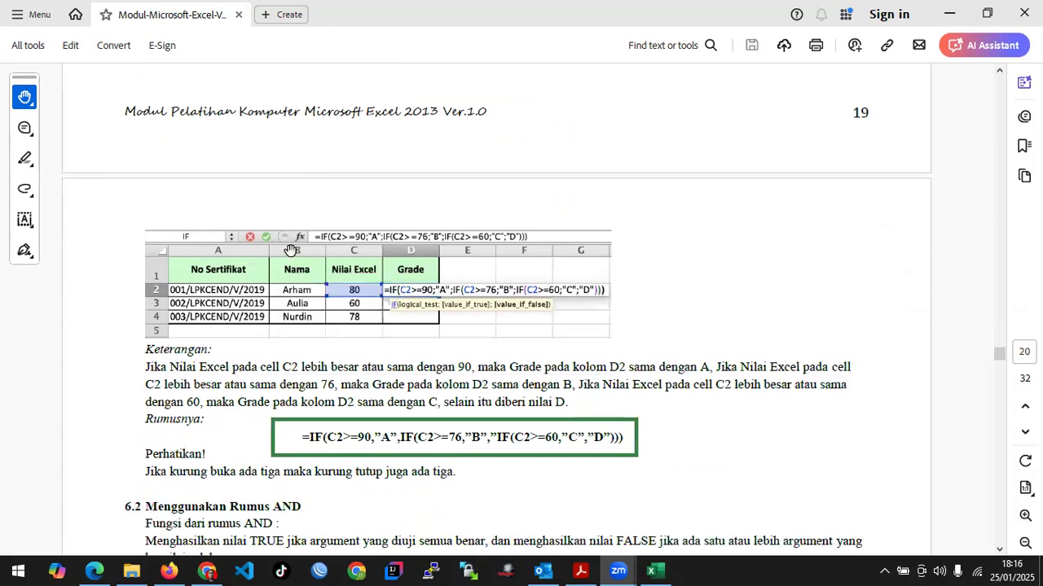
scroll(281, 247, down, 2)
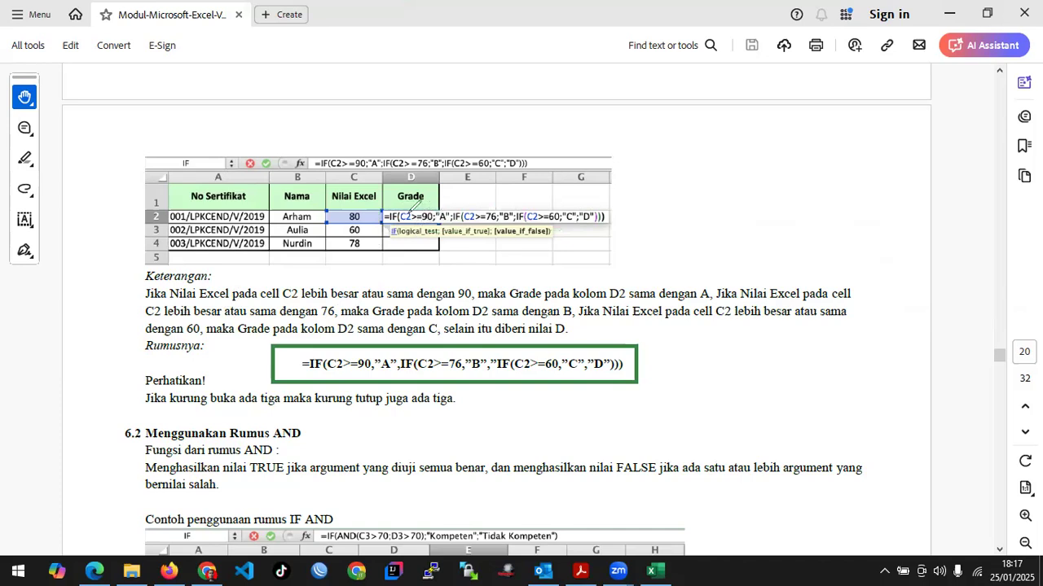
Annotate the Multi IF example by circling the Grade formula, the Nilai Excel scores, the "B" result and the name in row 2
mouse_move(621, 200)
mouse_down()
mouse_move(475, 195)
mouse_move(381, 210)
mouse_move(438, 234)
mouse_move(613, 231)
mouse_move(562, 193)
mouse_up()
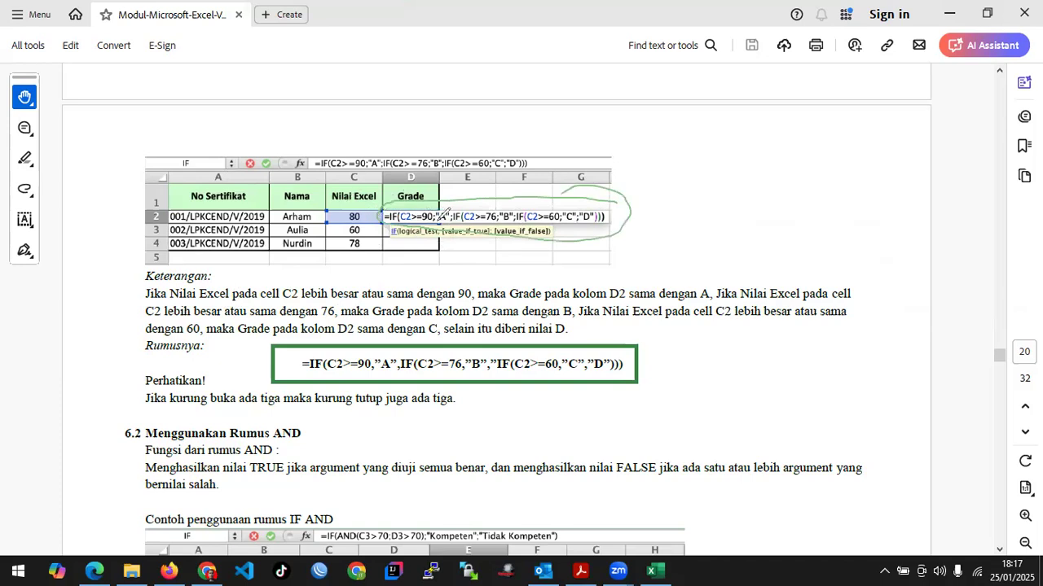
mouse_move(373, 202)
mouse_down()
mouse_move(341, 202)
mouse_move(368, 208)
mouse_move(338, 237)
mouse_move(329, 209)
mouse_up()
mouse_move(511, 202)
mouse_down()
mouse_move(497, 214)
mouse_move(515, 214)
mouse_move(505, 205)
mouse_up()
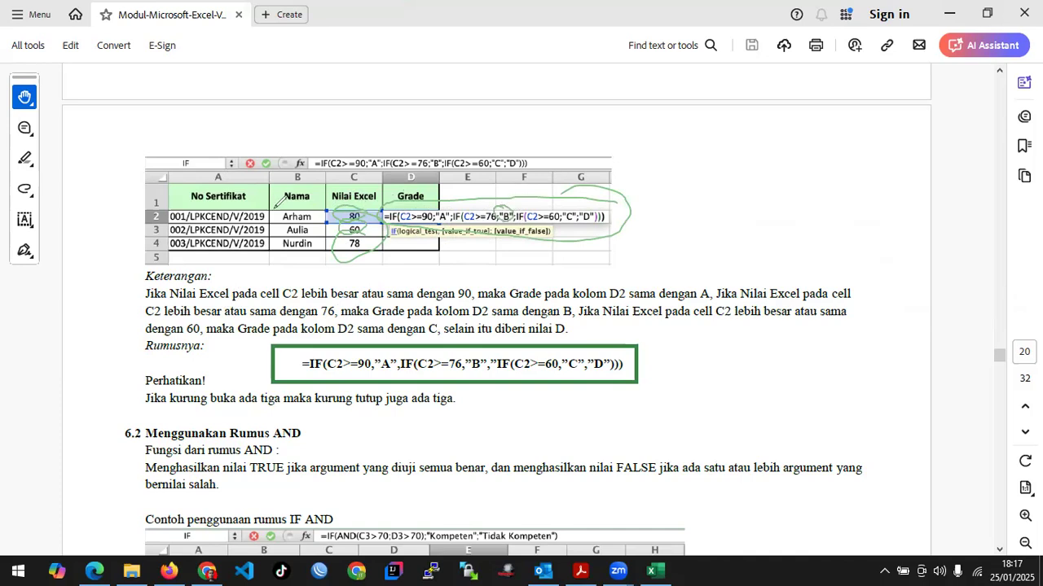
drag(305, 198, 293, 219)
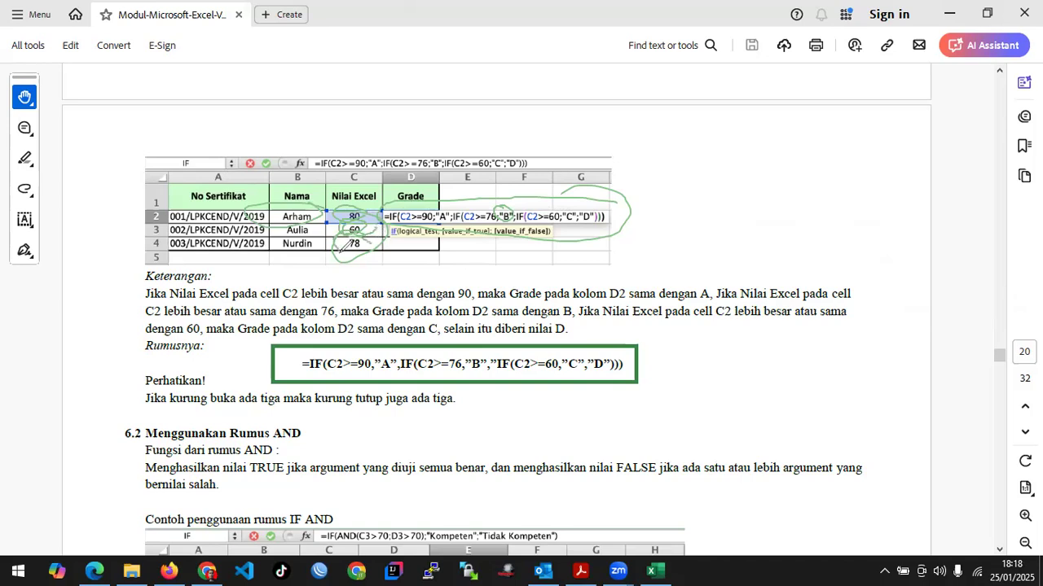
mouse_move(341, 249)
mouse_down()
mouse_move(375, 241)
mouse_move(368, 223)
mouse_up()
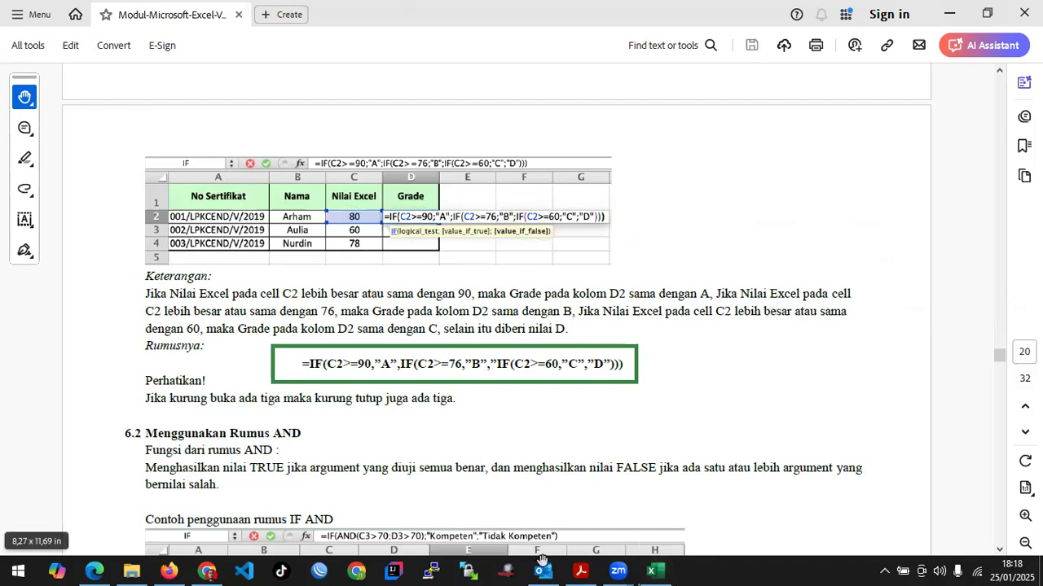
Switch to the Excel workbook, leave the E2 formula edit, add a new sheet and place the window beside the Multi IF example
click(651, 570)
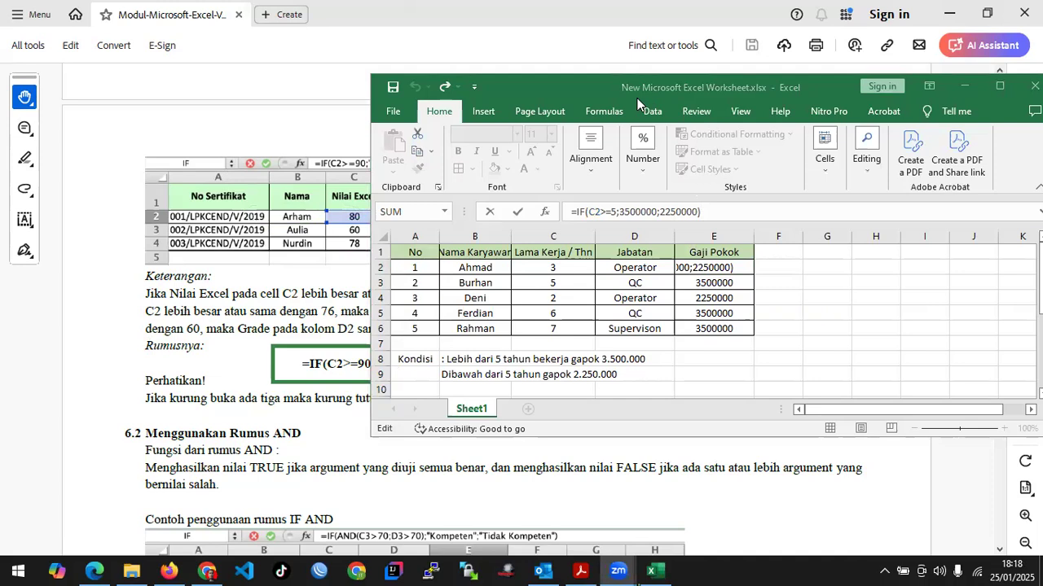
click(527, 413)
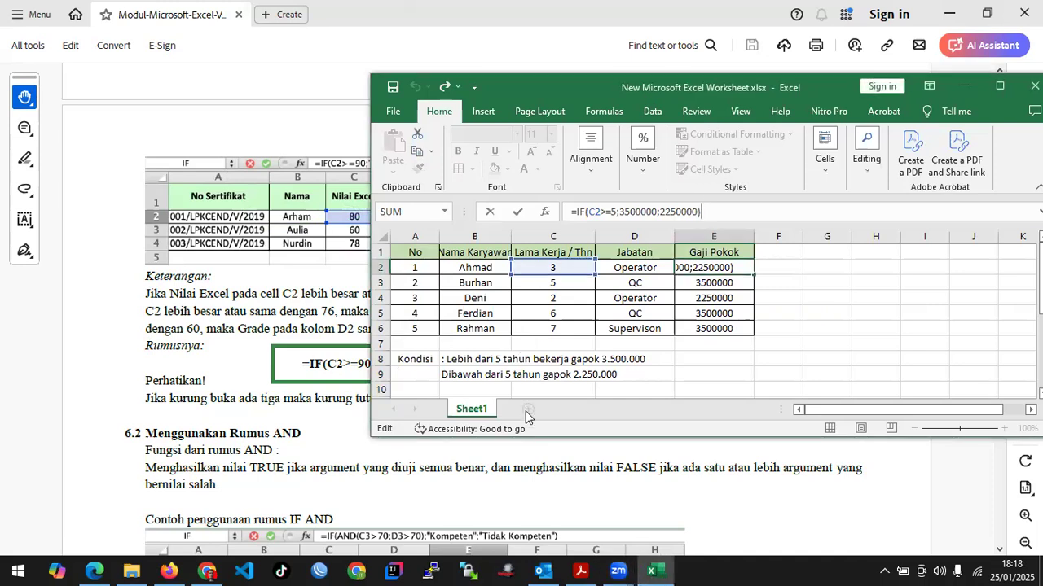
drag(693, 92, 744, 51)
click(604, 288)
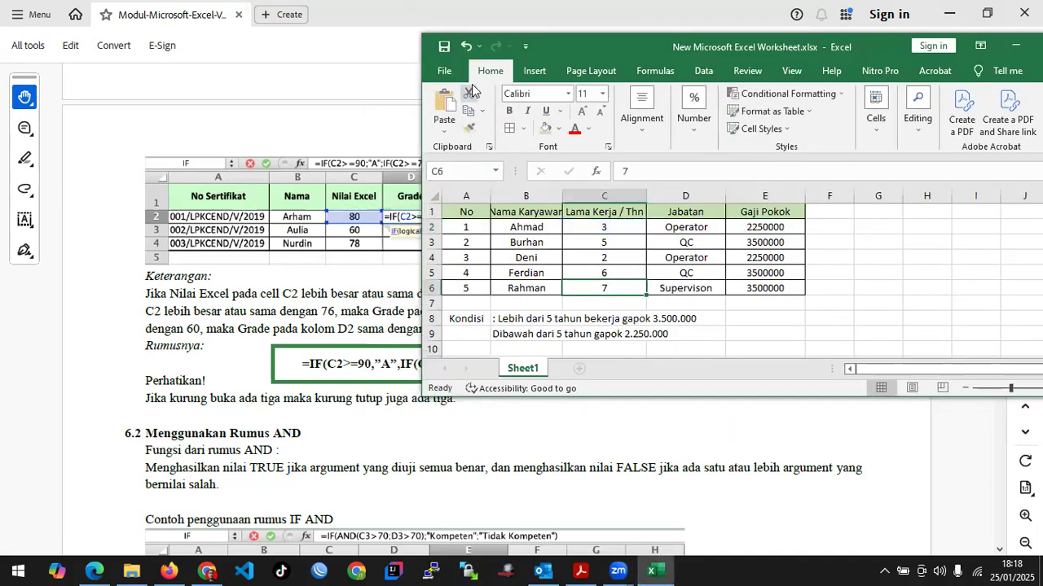
click(578, 369)
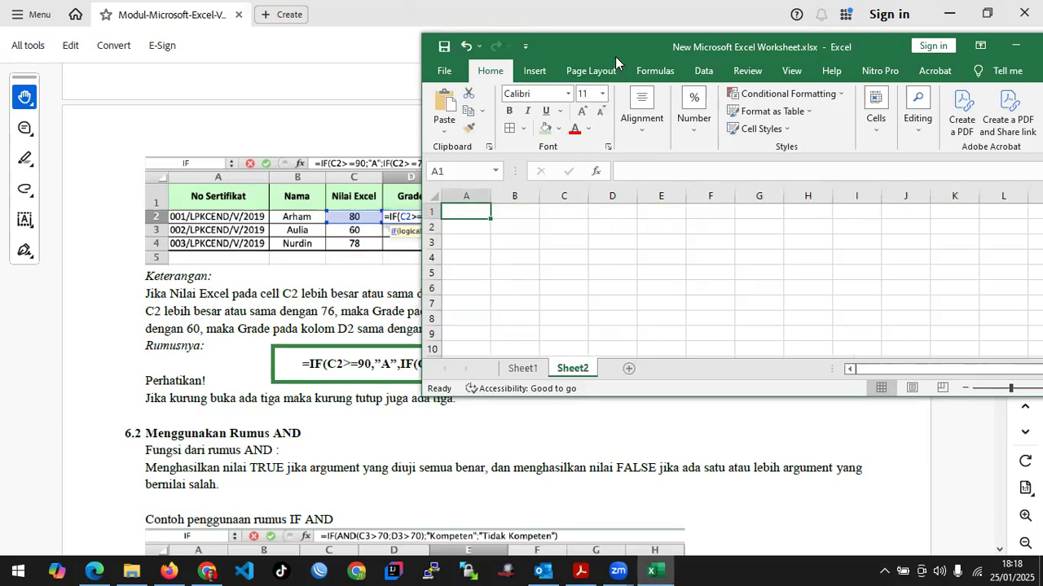
drag(615, 56, 811, 74)
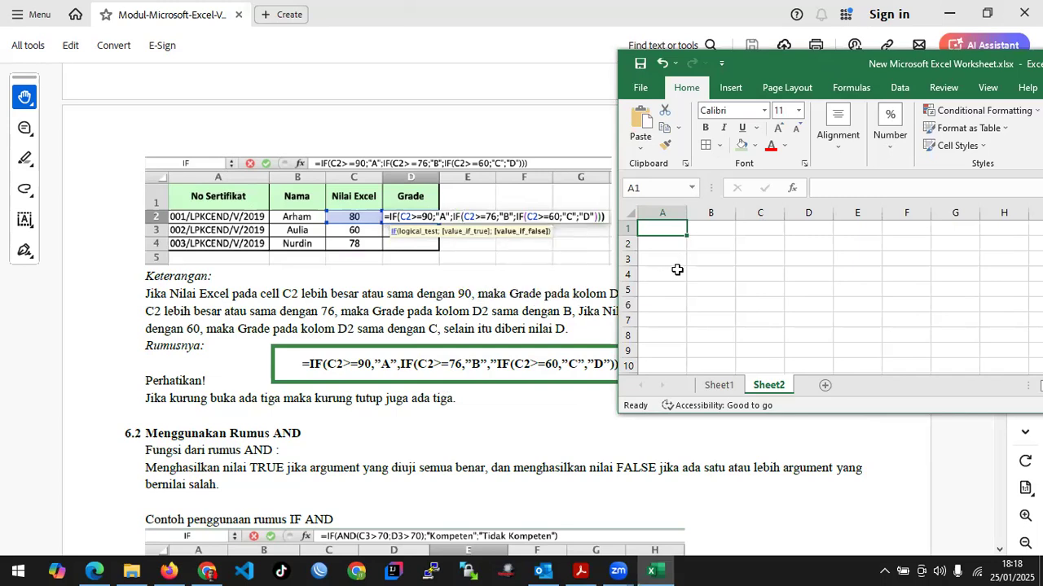
Enter the headers No Sertifikat in A1 and Nama in B1, and start the Nilai header in C1
text(No S)
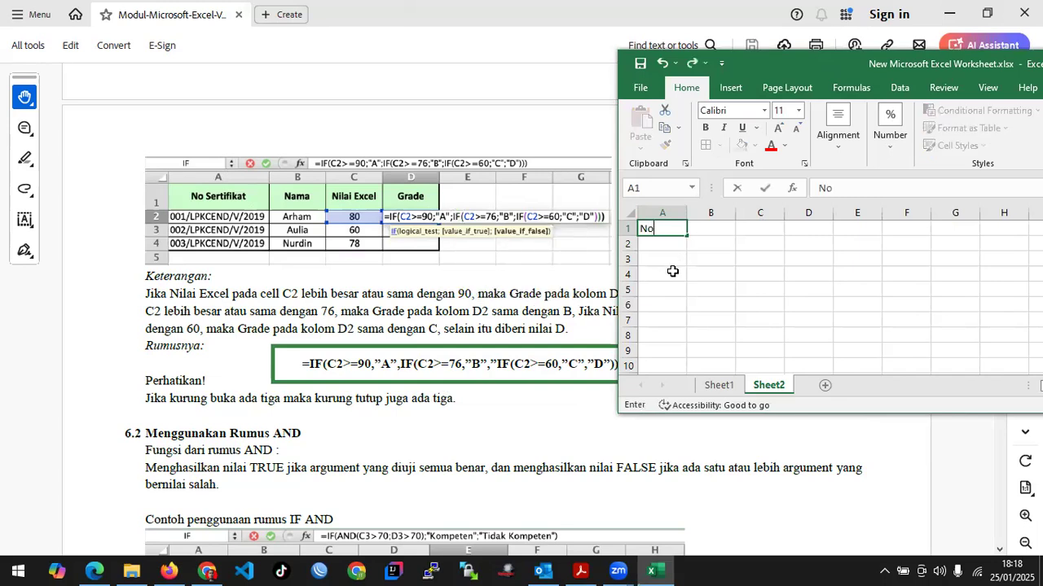
key(BackSpace)
text(Sertifikat)
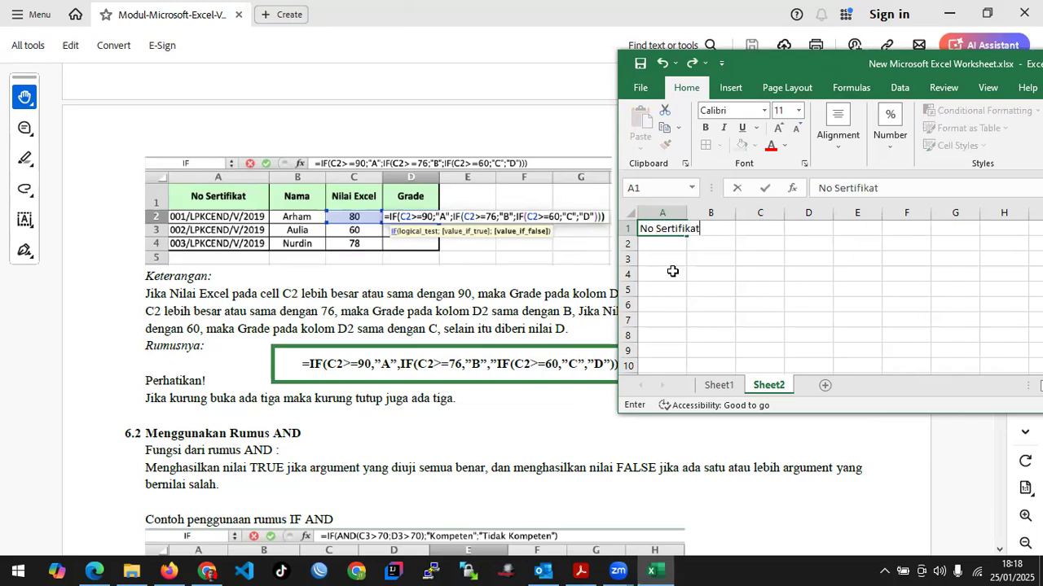
key(Tab)
text(Nama)
key(Tab)
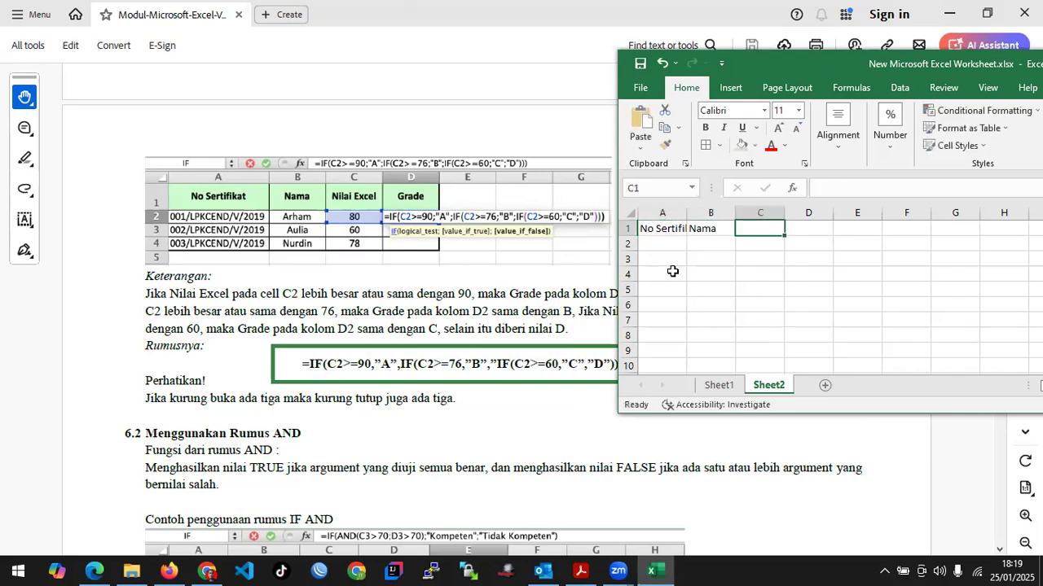
text(Nilai W)
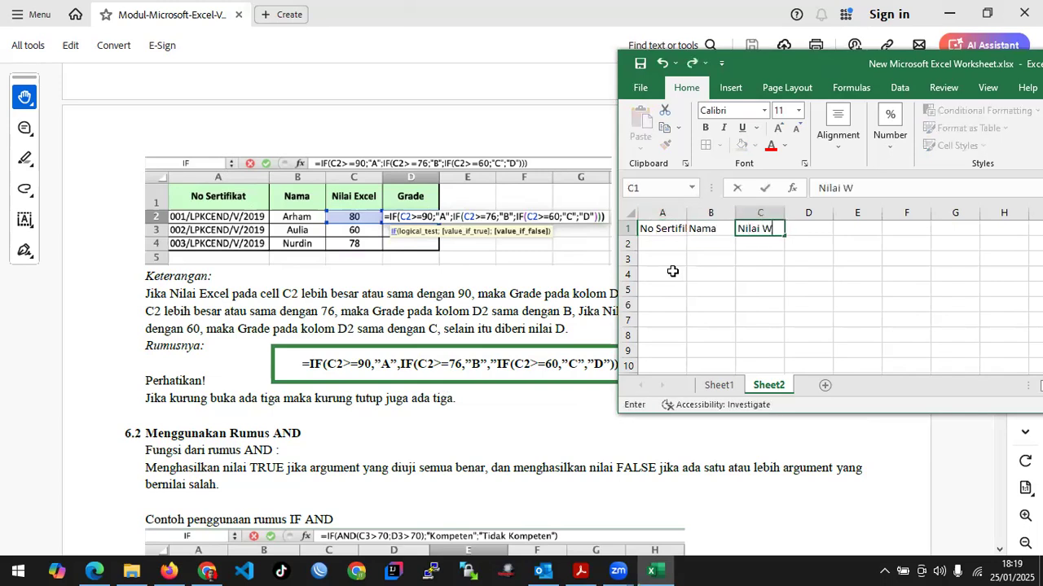
Complete the header row with "Nilai Excel" in C1 and "Grade" in D1
key(BackSpace)
text(Ece)
key(BackSpace)
key(BackSpace)
text(z)
key(BackSpace)
text(xcel)
key(Tab)
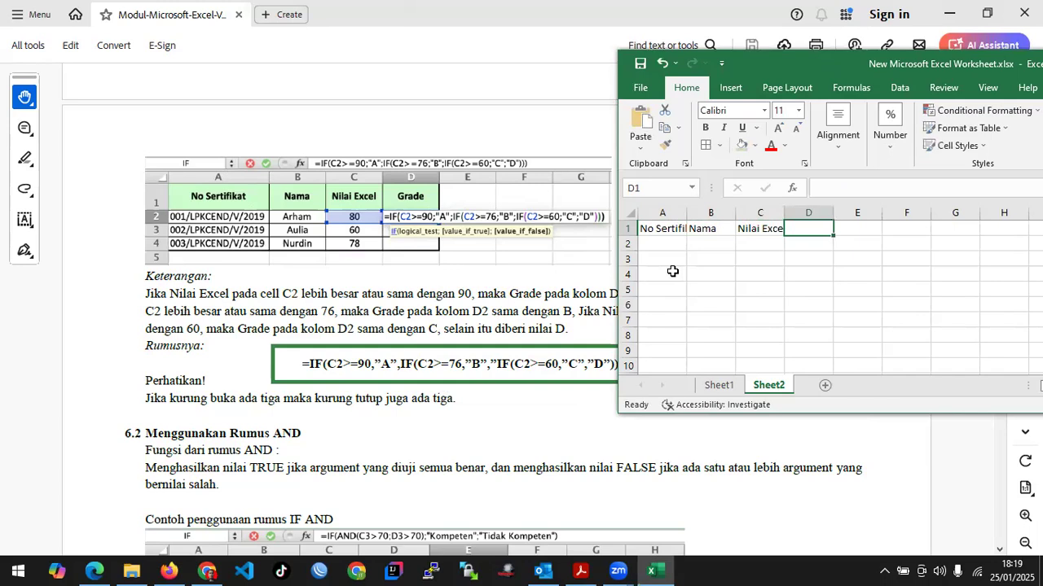
text(Grade)
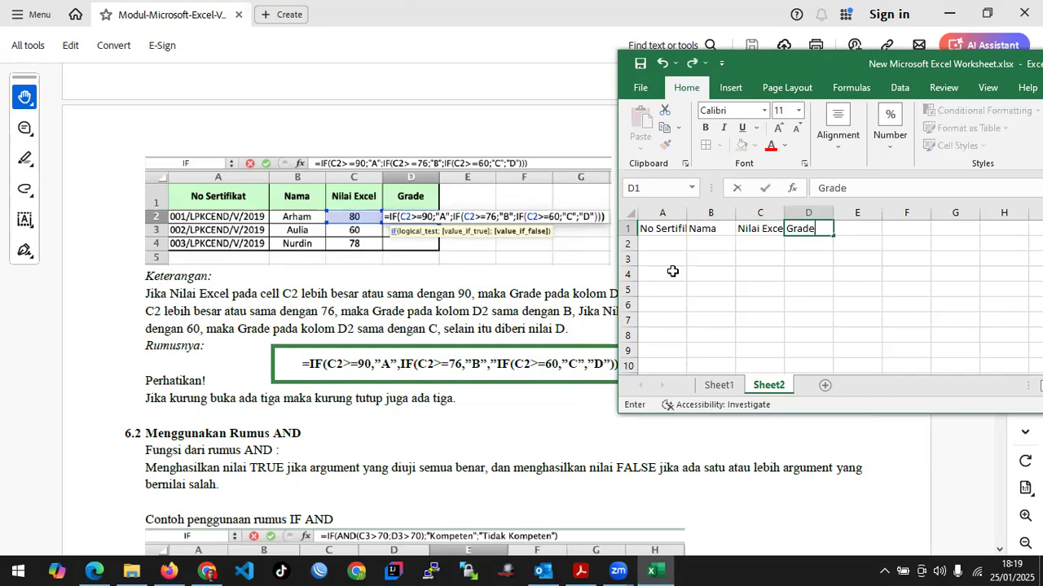
key(Return)
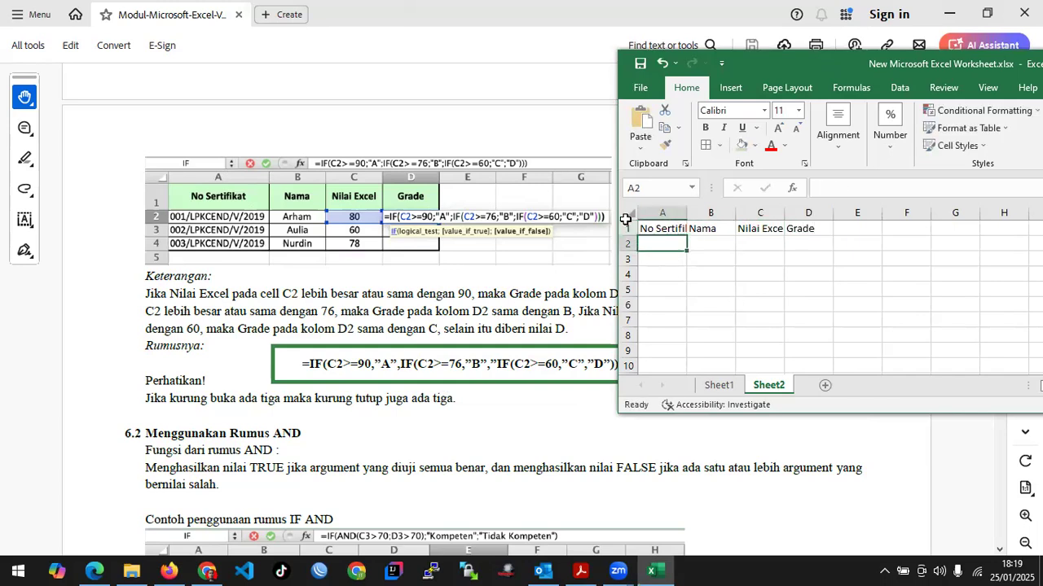
Enter the first certificate number in A2 as 00/LPKCEND/V/2019
text(00/1)
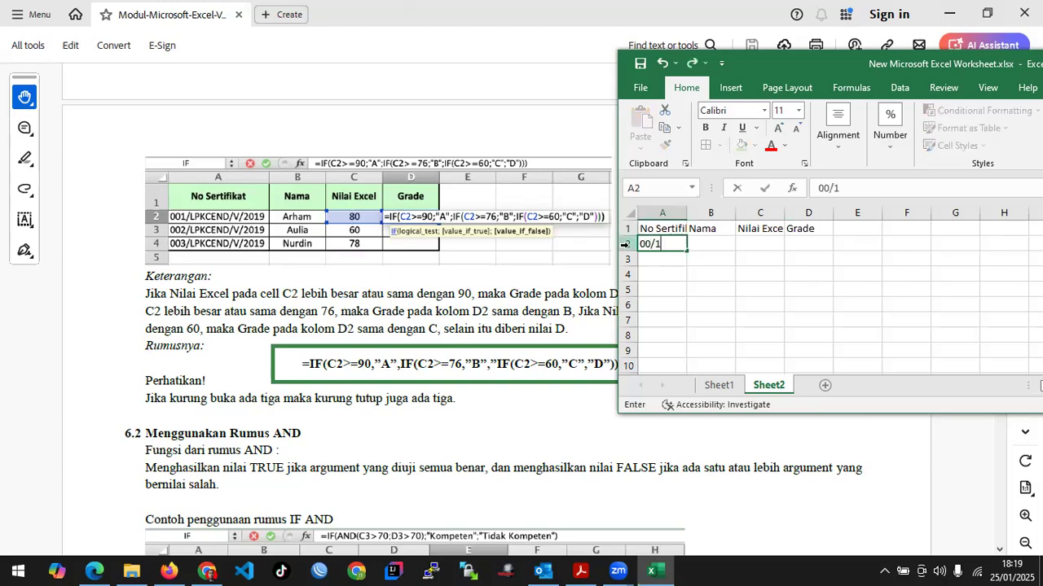
key(BackSpace)
text(LPKCEND/)
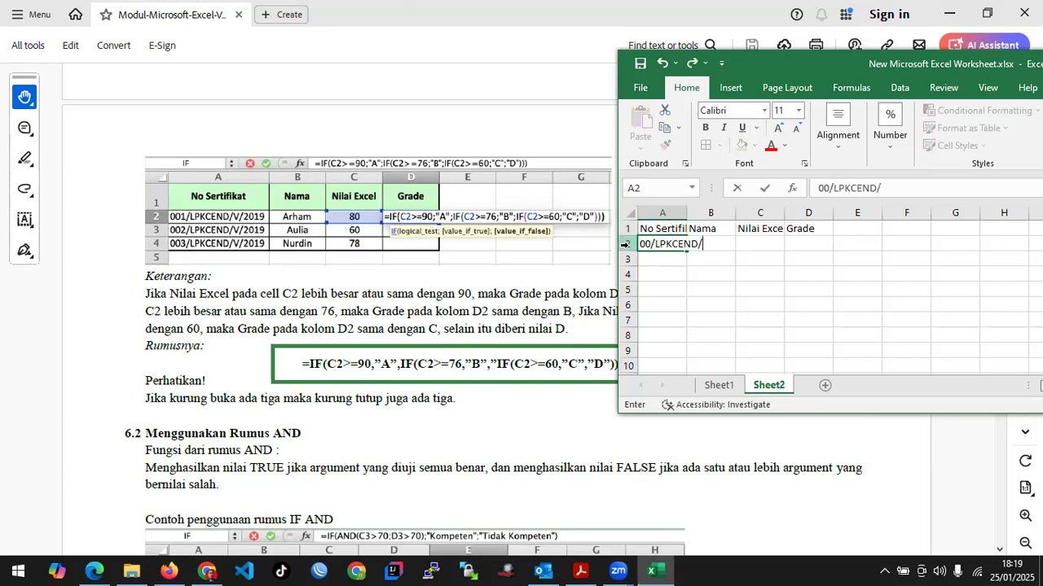
text(V/)
text(2029)
key(BackSpace)
key(BackSpace)
text(10)
key(BackSpace)
text(9)
key(Return)
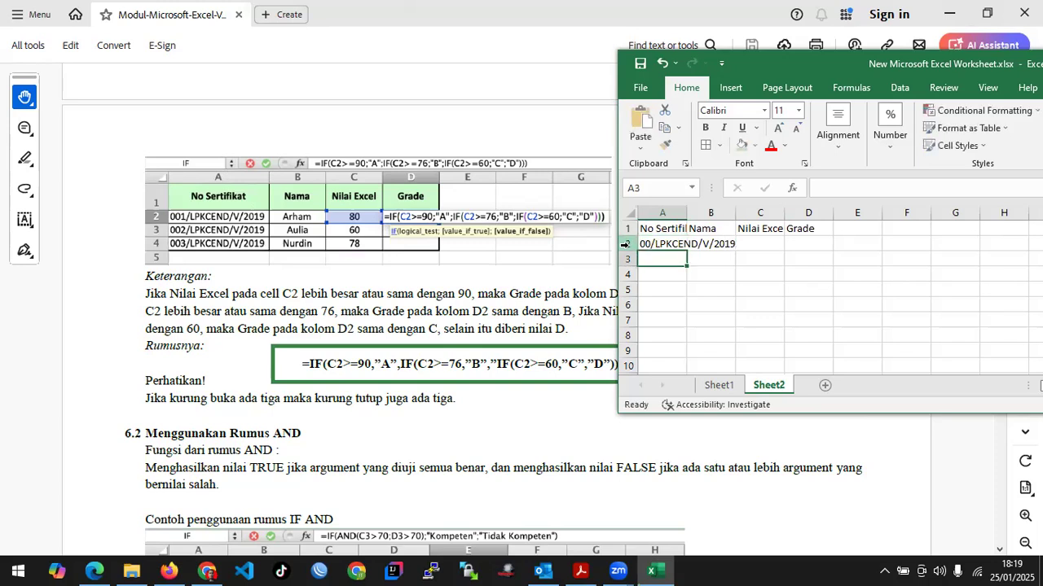
Correct the certificate number in A2 to 001/LPKCEND/V/2019
key(Up)
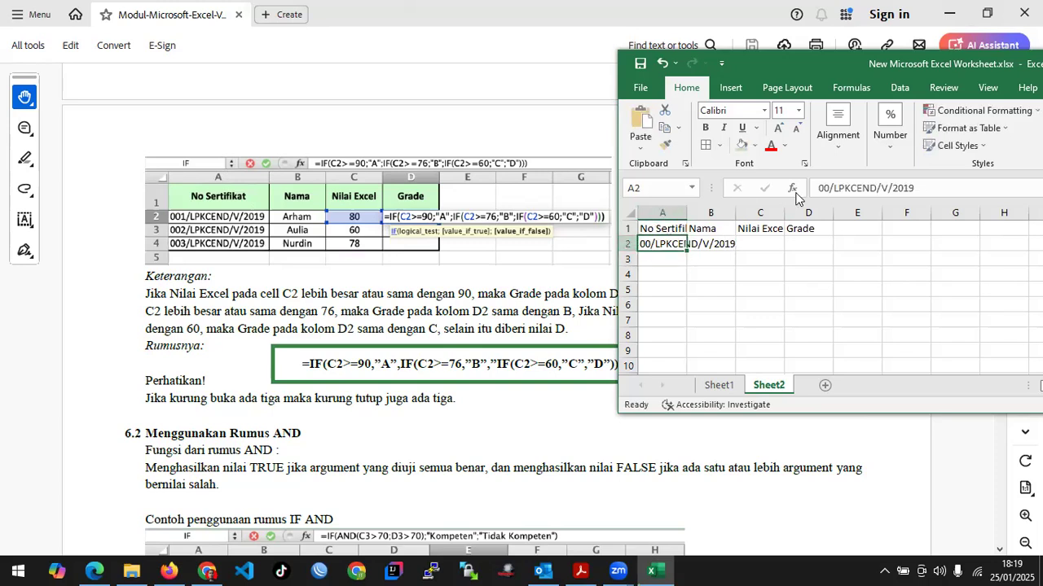
click(828, 188)
text(1)
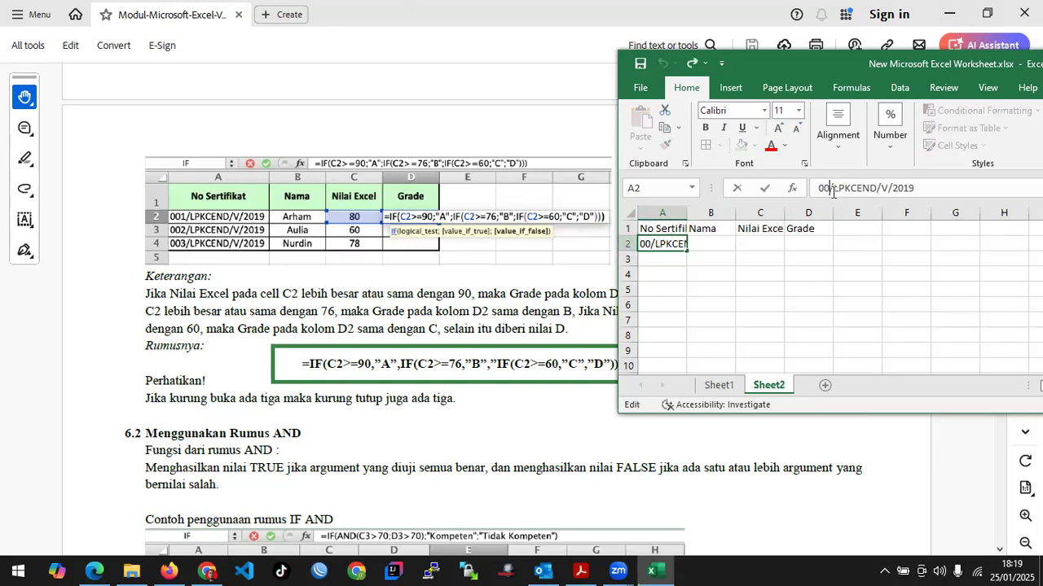
click(810, 257)
click(713, 238)
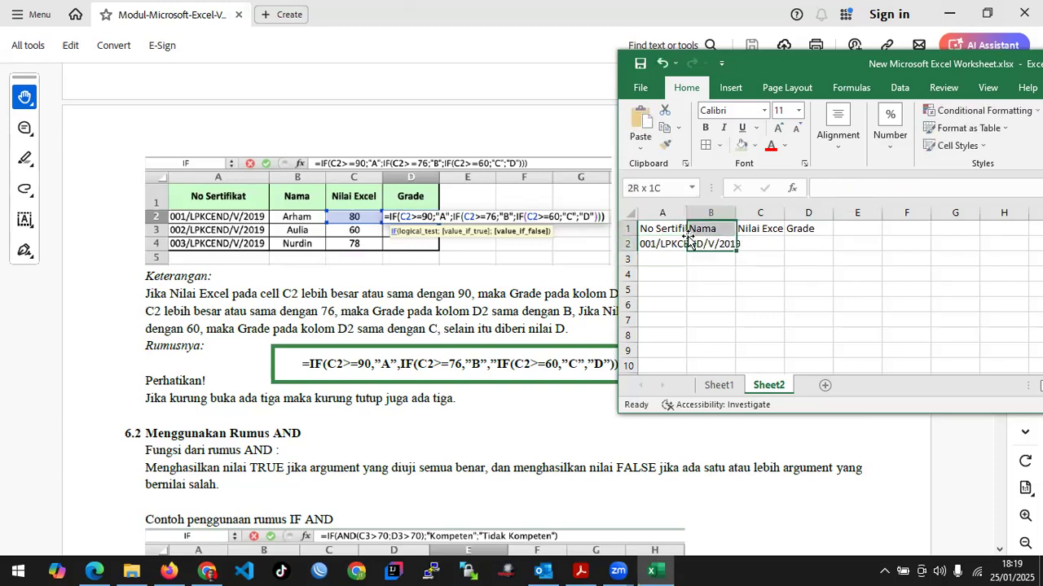
Copy the certificate number from A2 into A3 and A4, and autofit column A to its contents
click(661, 242)
key(ctrl+c)
click(654, 260)
key(ctrl+v)
click(659, 274)
key(ctrl+v)
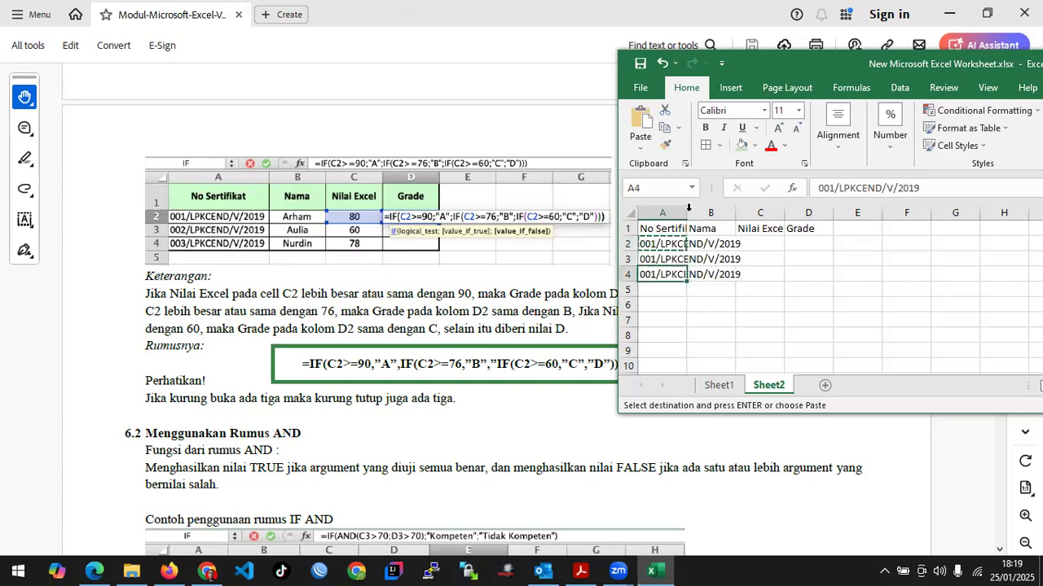
double_click(687, 215)
Change the certificate numbers in A3 and A4 to 002/LPKCEND/V/2019
click(694, 258)
click(832, 188)
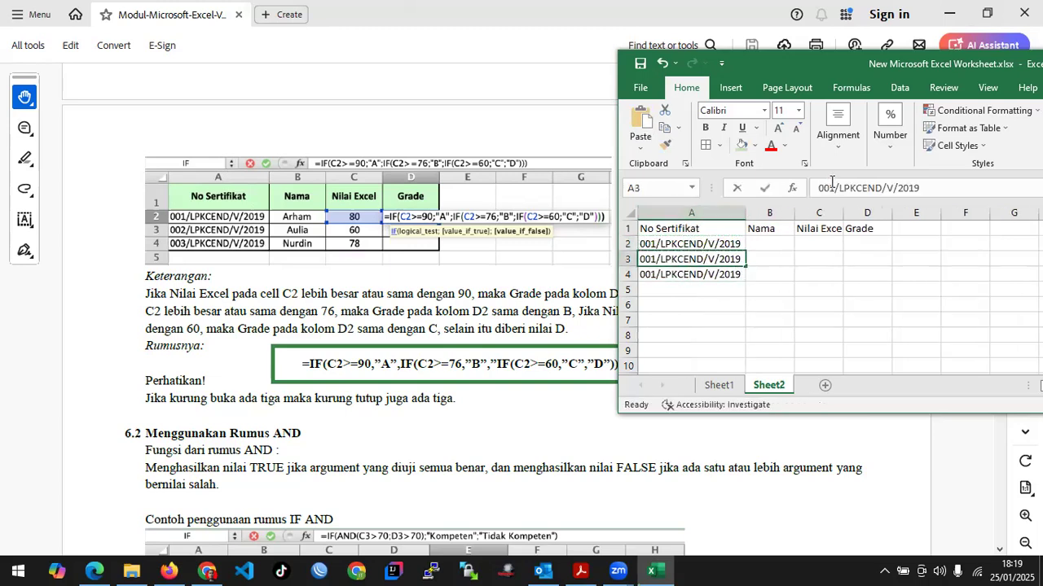
key(BackSpace)
text(2)
click(724, 271)
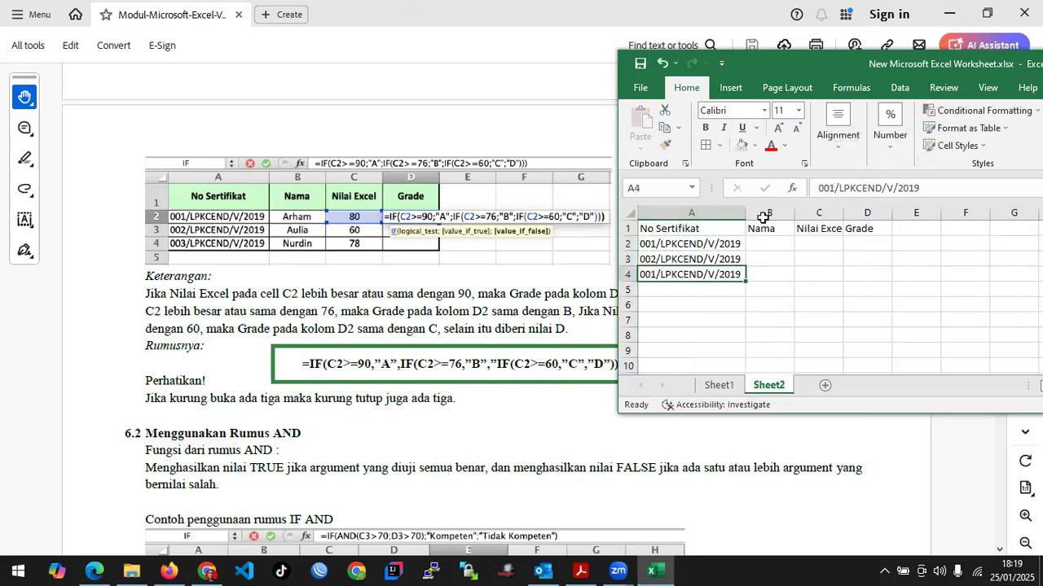
click(832, 187)
key(BackSpace)
text(2)
click(800, 228)
Enter the three participants' names from the module's example table in B2:B4 under Nama
click(774, 243)
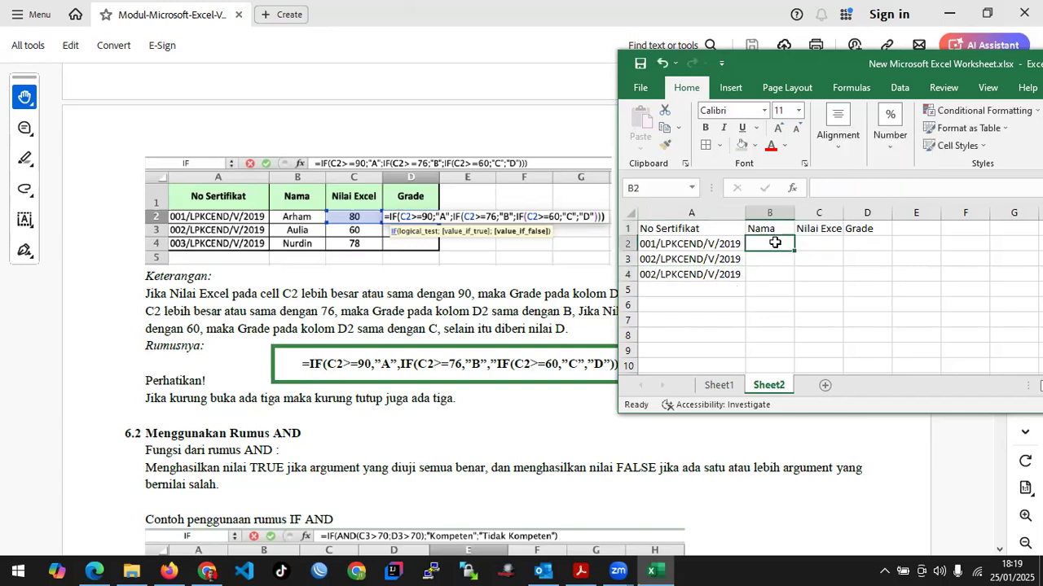
text(rham)
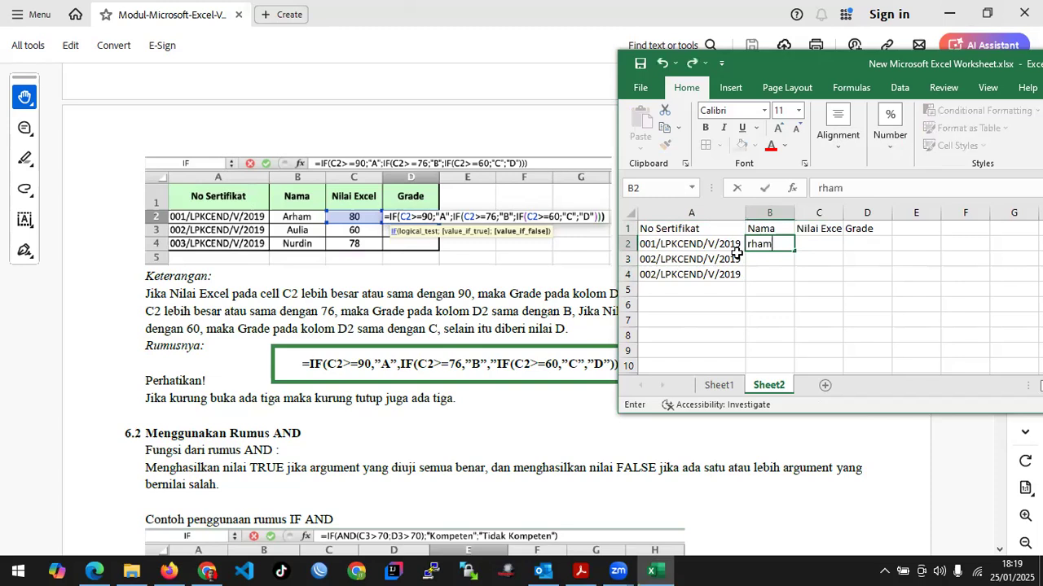
key(Tab)
key(Left)
key(Left)
key(Right)
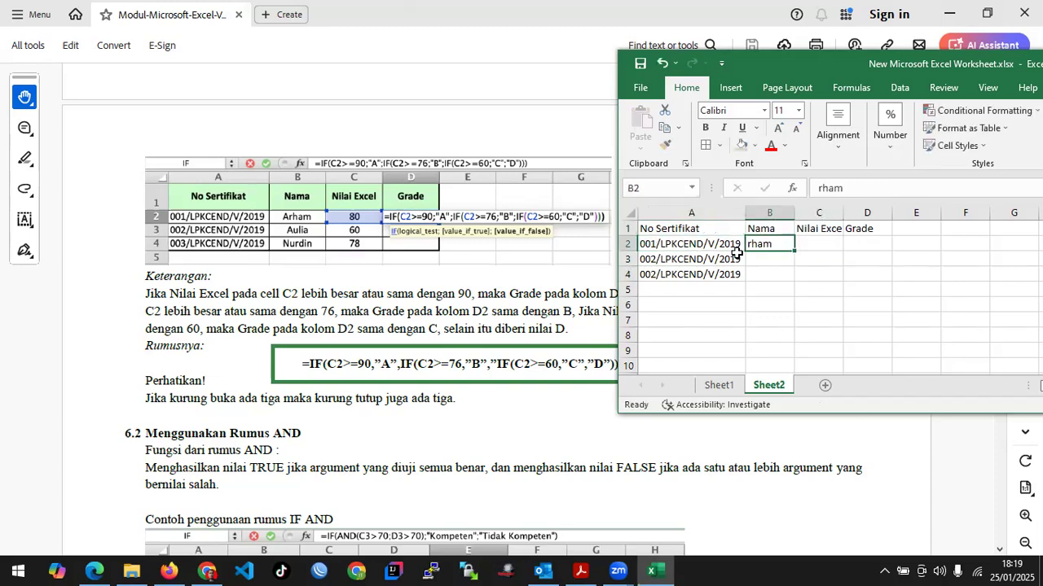
text(Arham)
key(Return)
text(A)
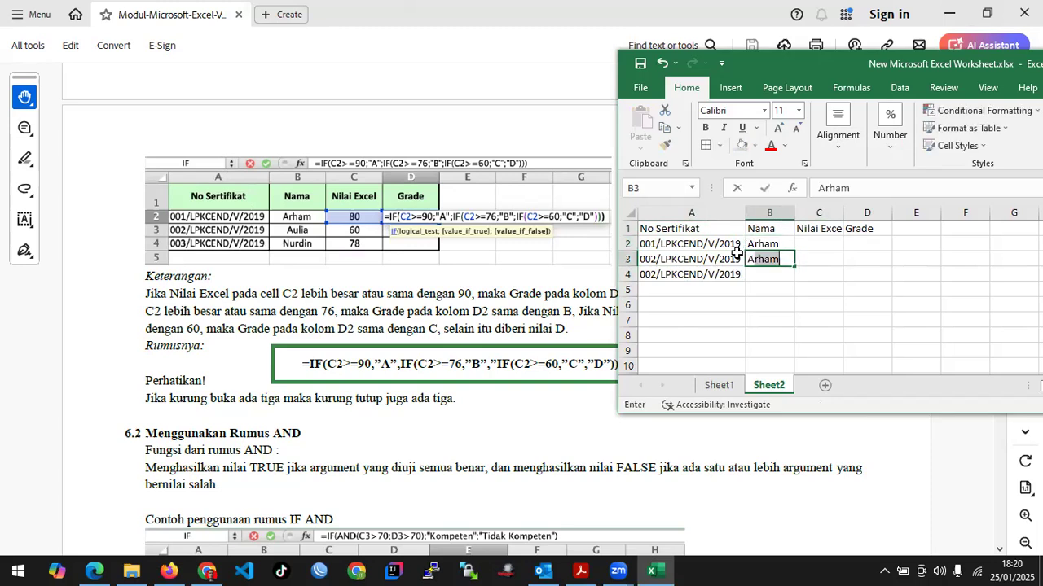
text(ulia)
key(Return)
text(Nurdin)
key(Return)
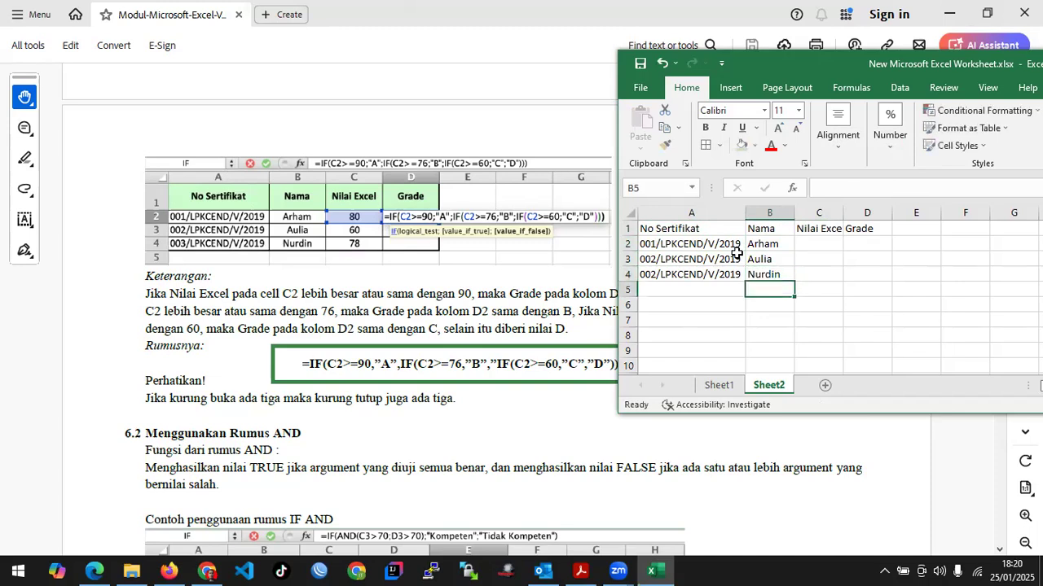
Enter the scores 80, 60 and 78 in C2:C4 and autofit all columns to their contents
click(820, 249)
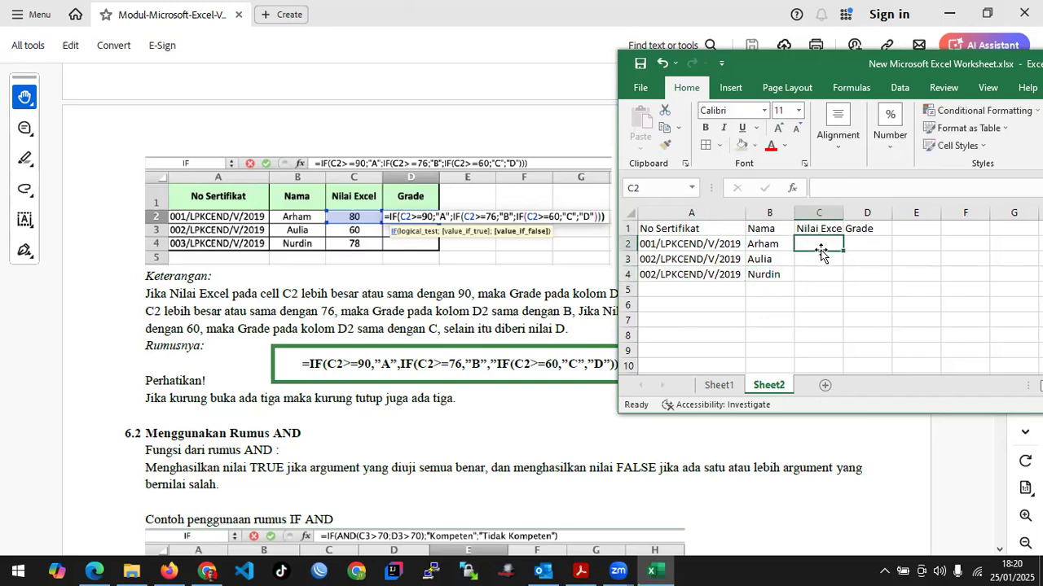
text(80)
key(Return)
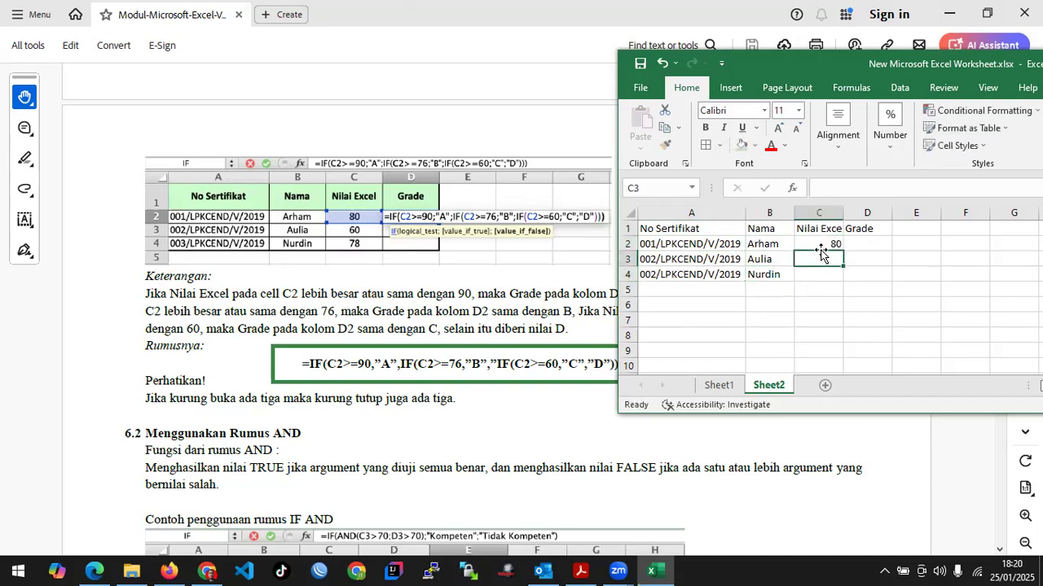
text(60)
key(Return)
text(78)
key(Return)
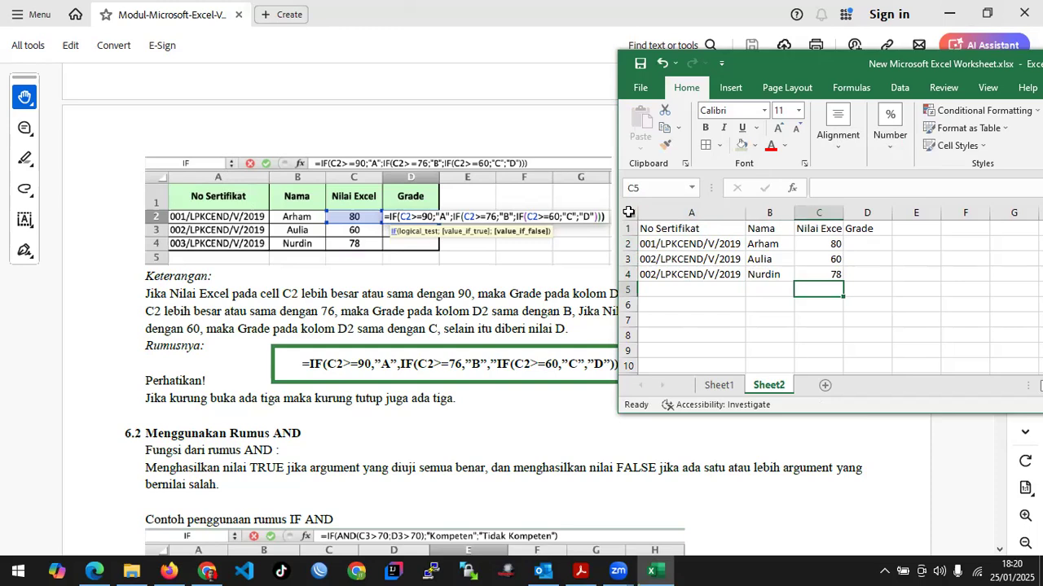
click(628, 212)
double_click(745, 213)
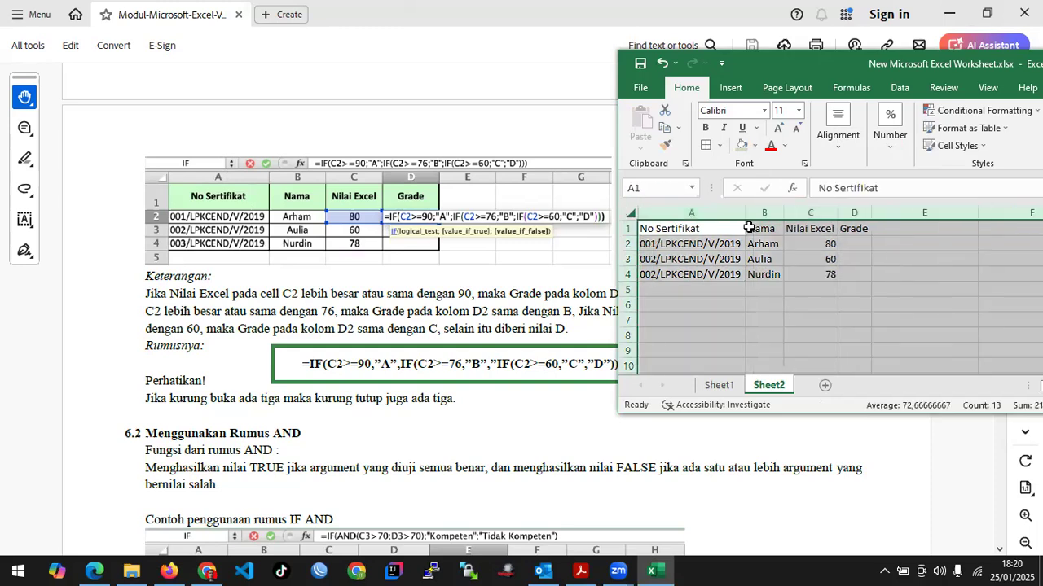
Add borders to all cells of the table A1:D4 and fill the header row A1:D1 with light green
drag(726, 226, 852, 271)
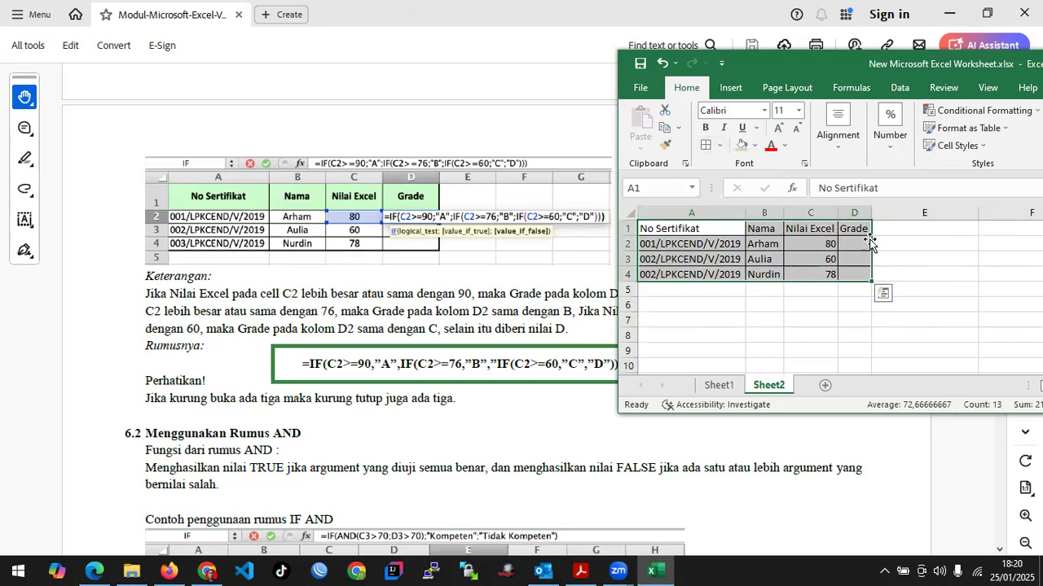
drag(672, 232, 855, 232)
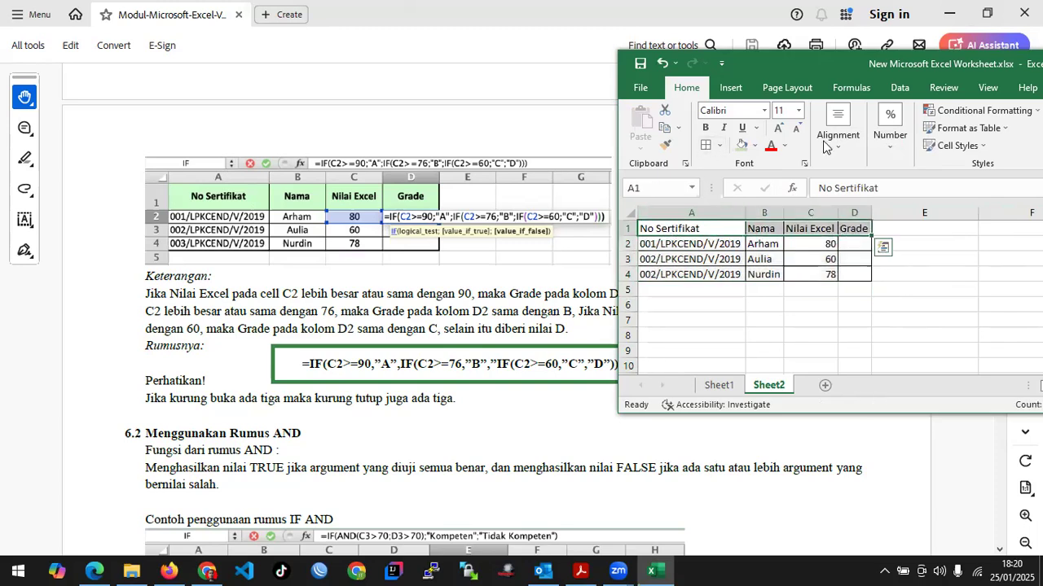
click(742, 145)
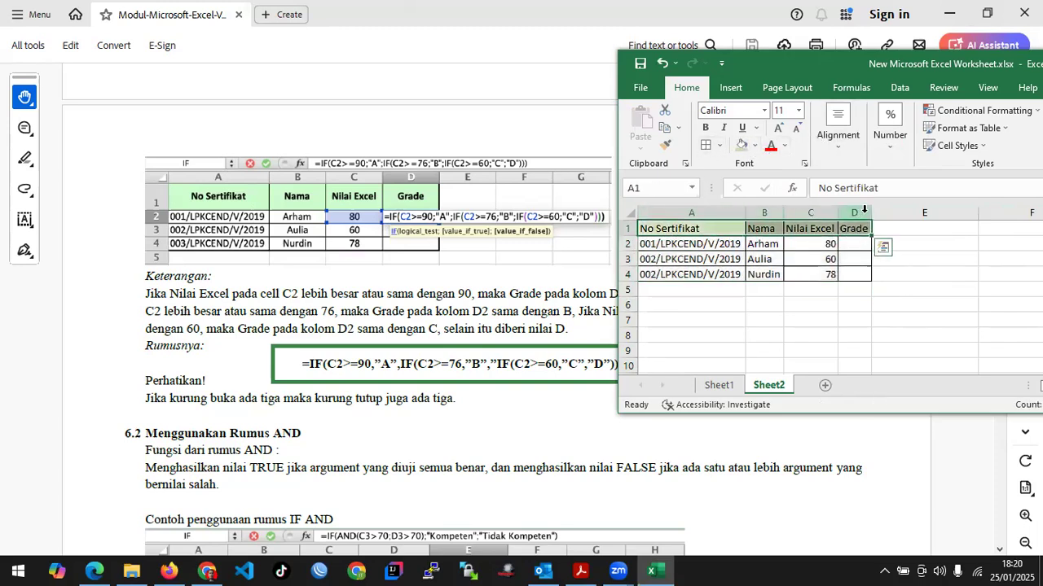
Widen columns A, B and D of the table beyond their contents
drag(871, 212, 907, 213)
drag(787, 216, 860, 211)
drag(744, 213, 764, 214)
click(896, 318)
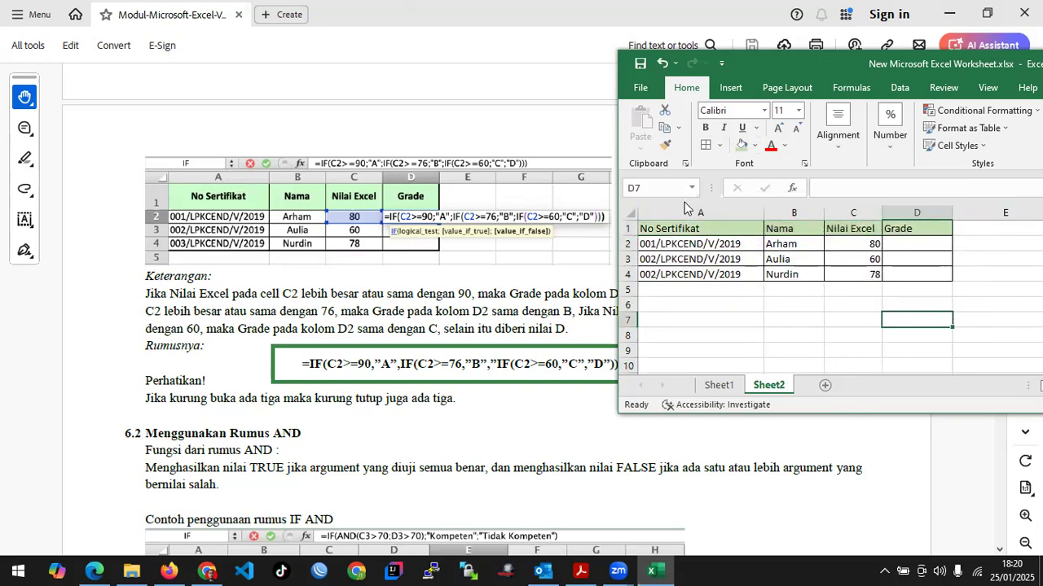
Center the contents of columns B to D both vertically and horizontally
drag(794, 213, 917, 213)
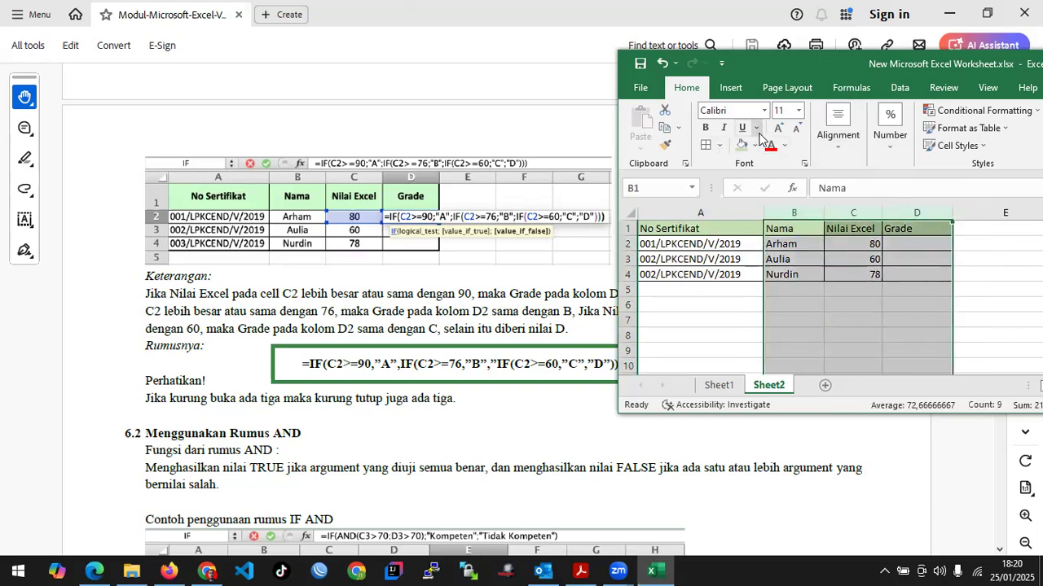
click(833, 124)
click(843, 185)
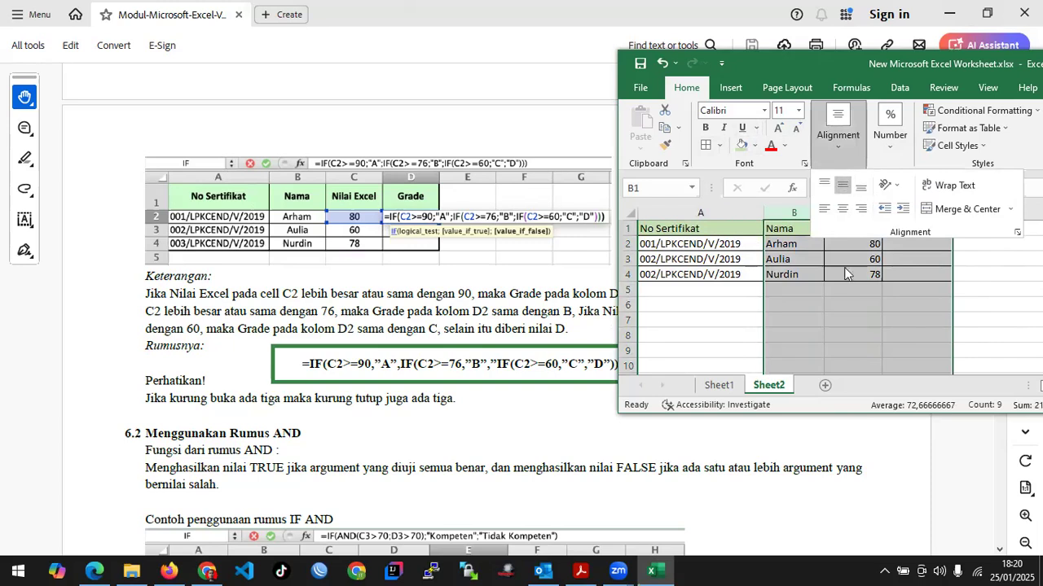
click(849, 246)
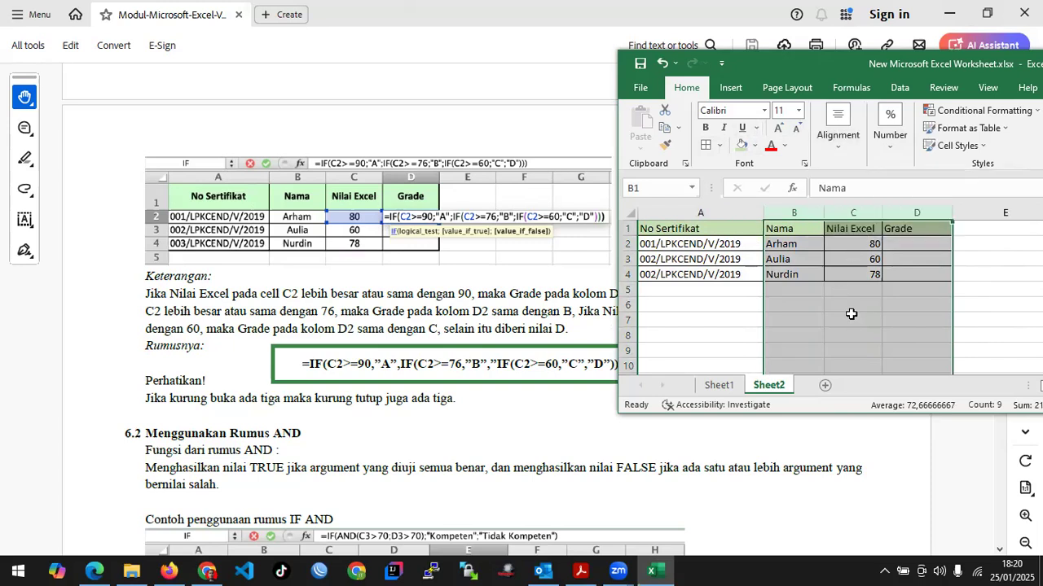
click(851, 245)
drag(802, 213, 916, 214)
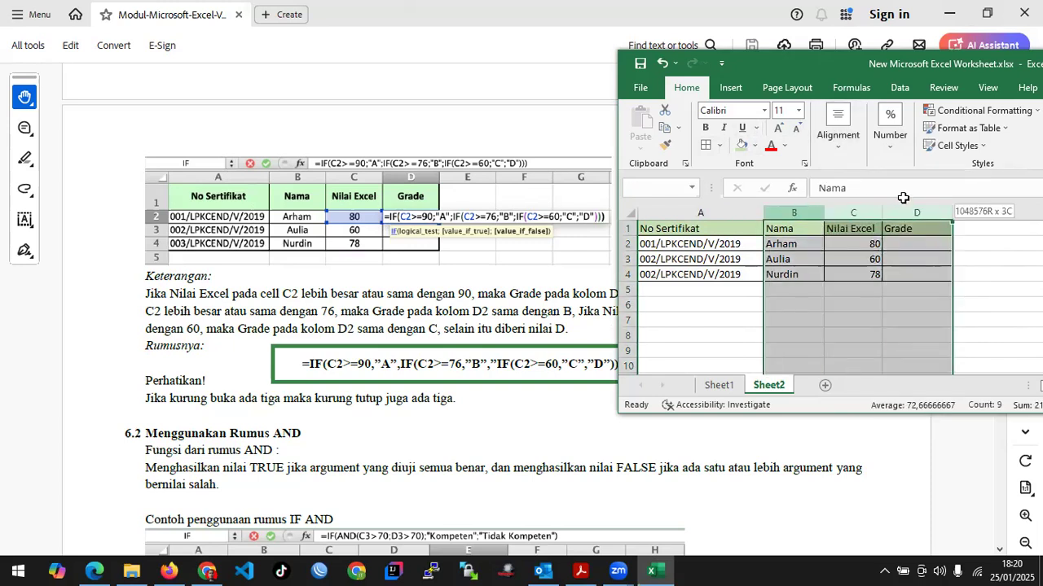
click(837, 124)
click(842, 207)
click(847, 281)
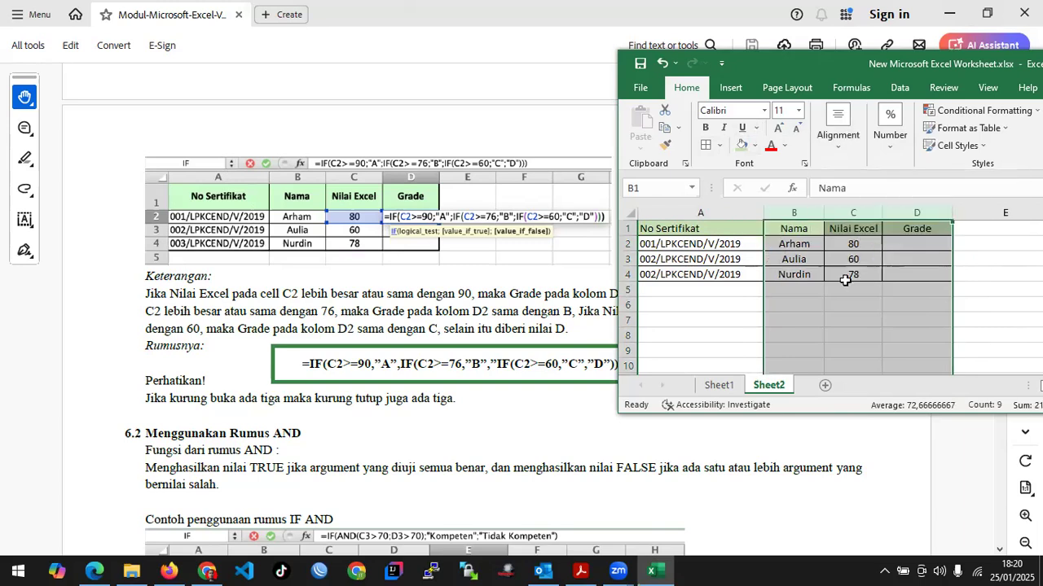
click(847, 277)
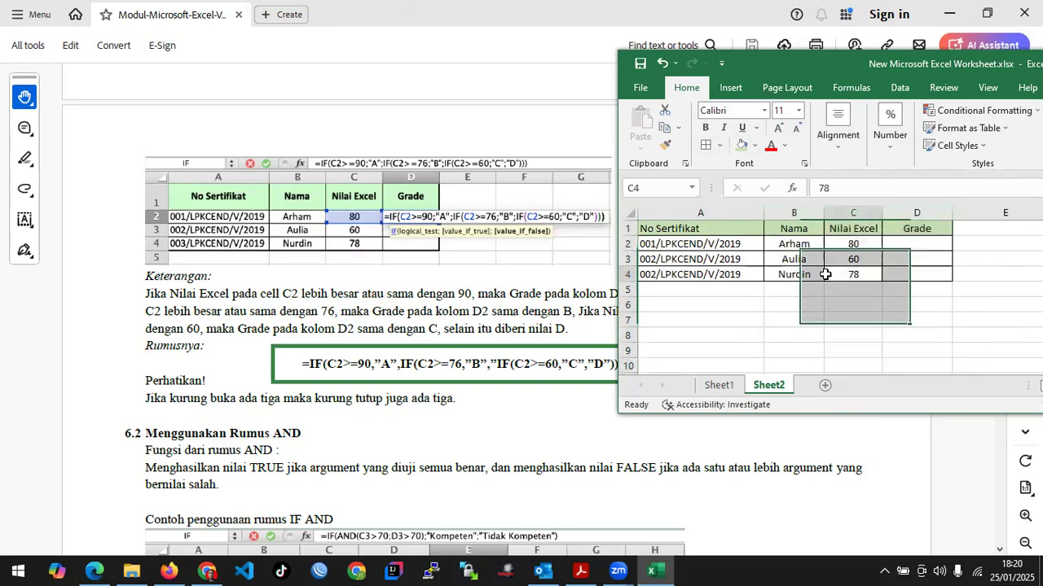
click(754, 259)
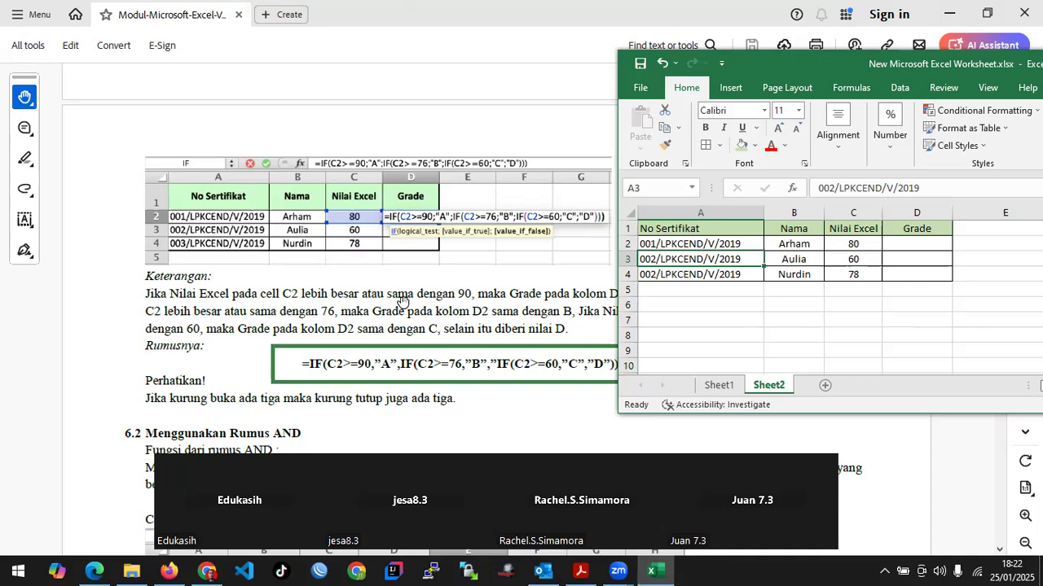
scroll(400, 305, down, 5)
scroll(400, 305, down, 20)
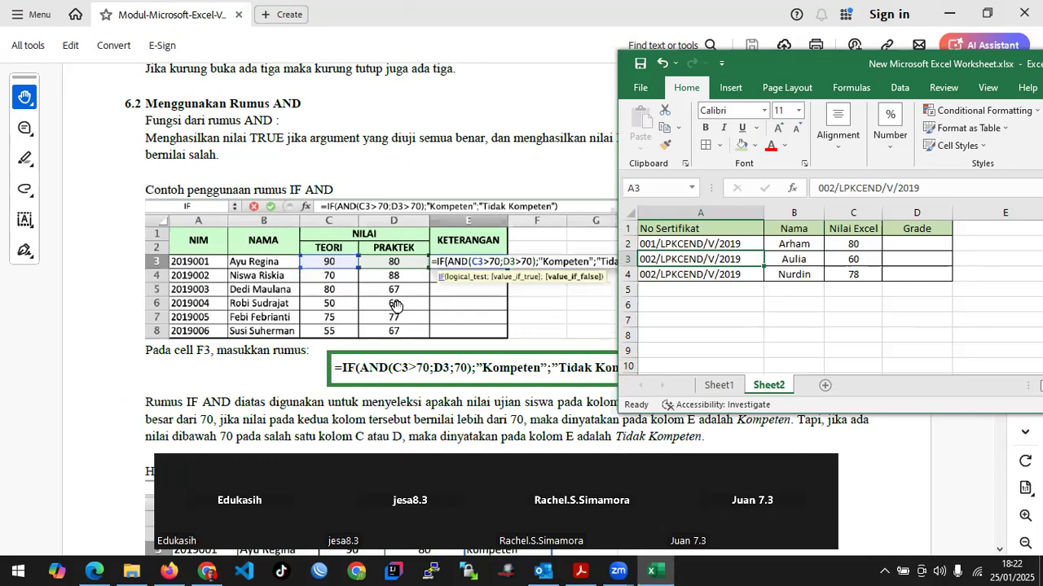
scroll(392, 308, down, 20)
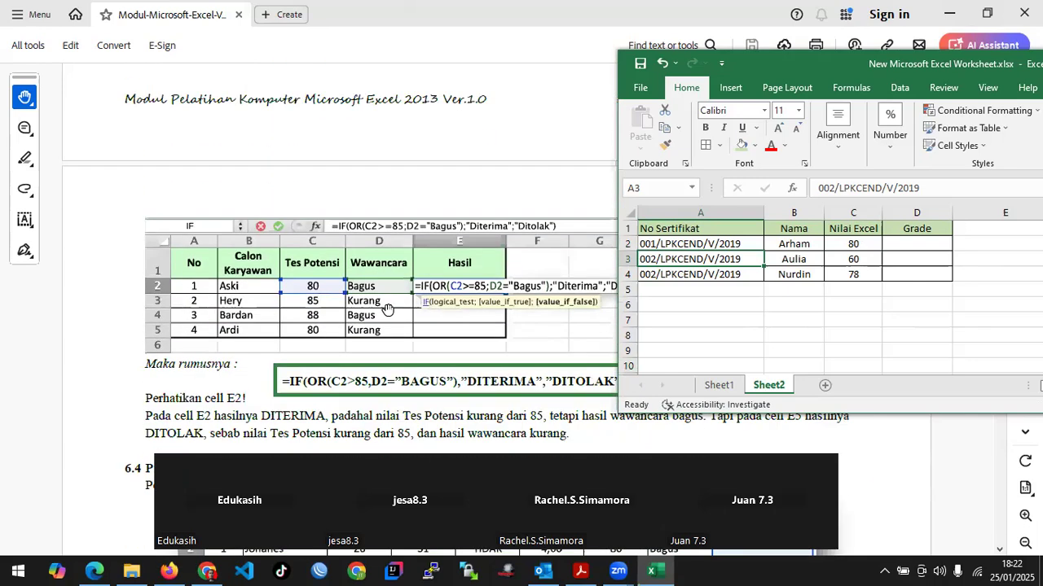
scroll(383, 309, up, 20)
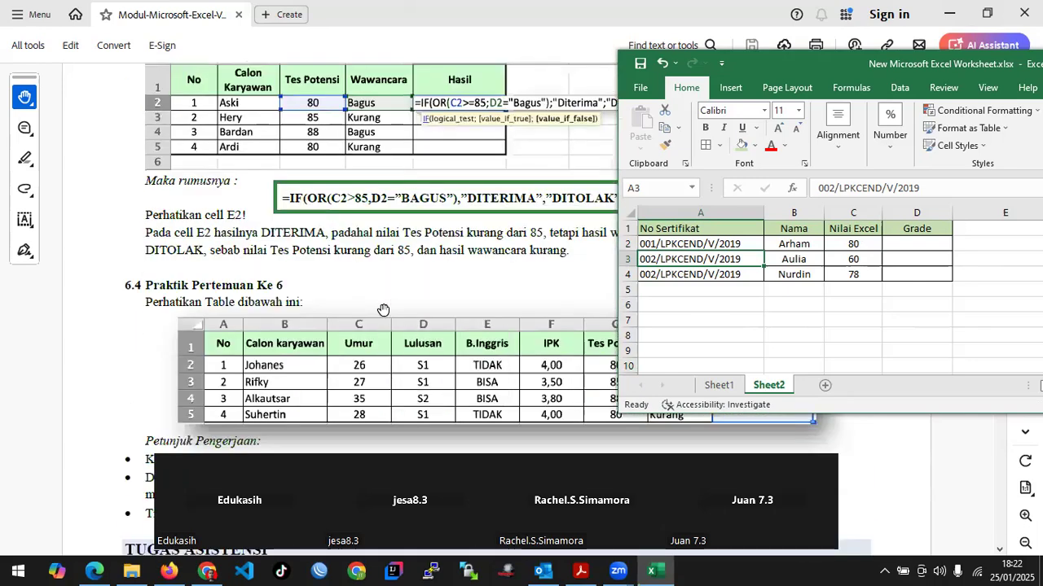
Locate the Multi IF grading example in the training module and read its grade rules and formula
scroll(374, 309, up, 5)
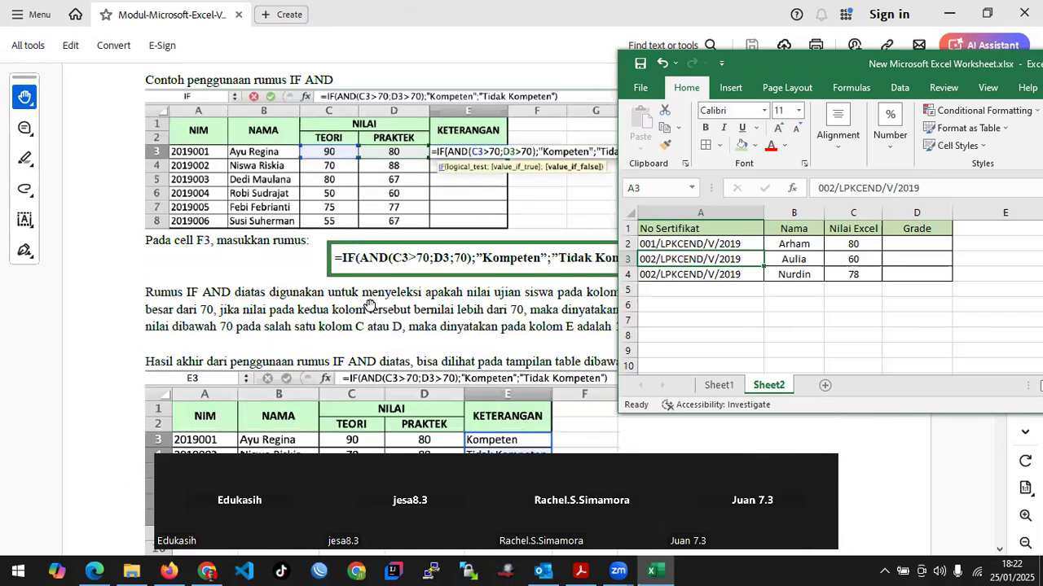
scroll(370, 305, up, 5)
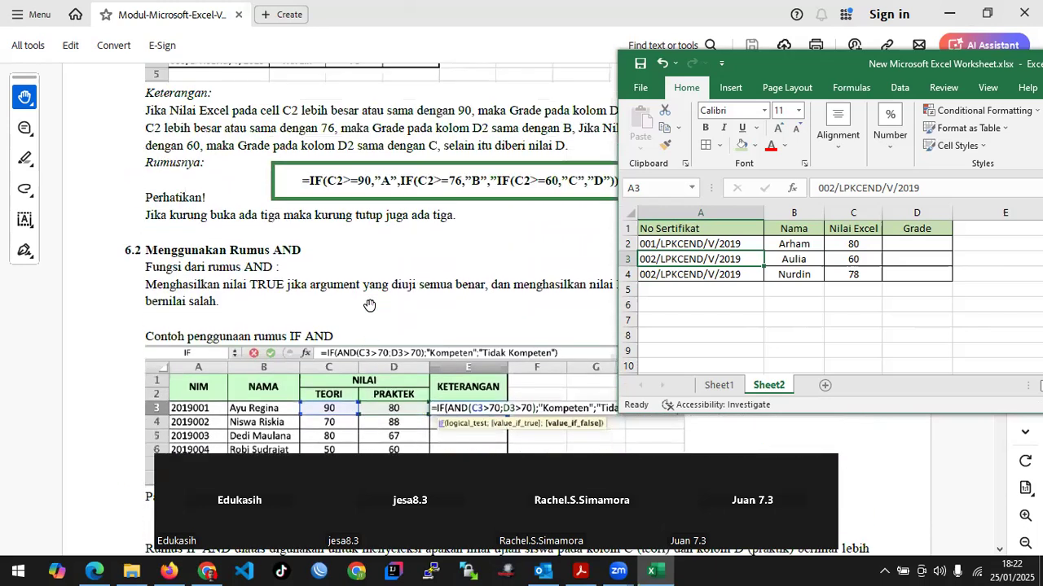
scroll(370, 306, up, 1)
scroll(369, 305, up, 5)
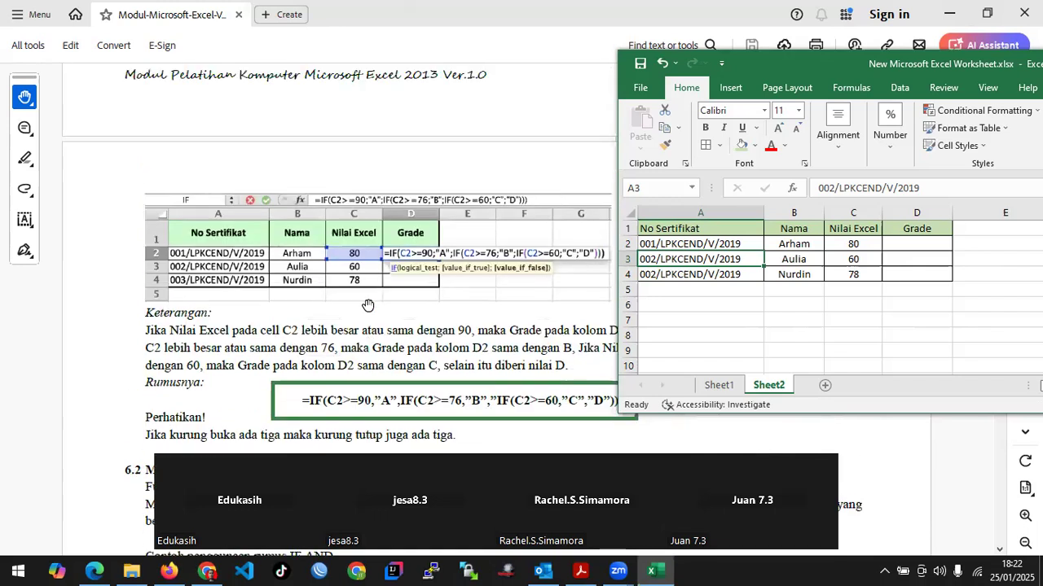
scroll(368, 305, down, 2)
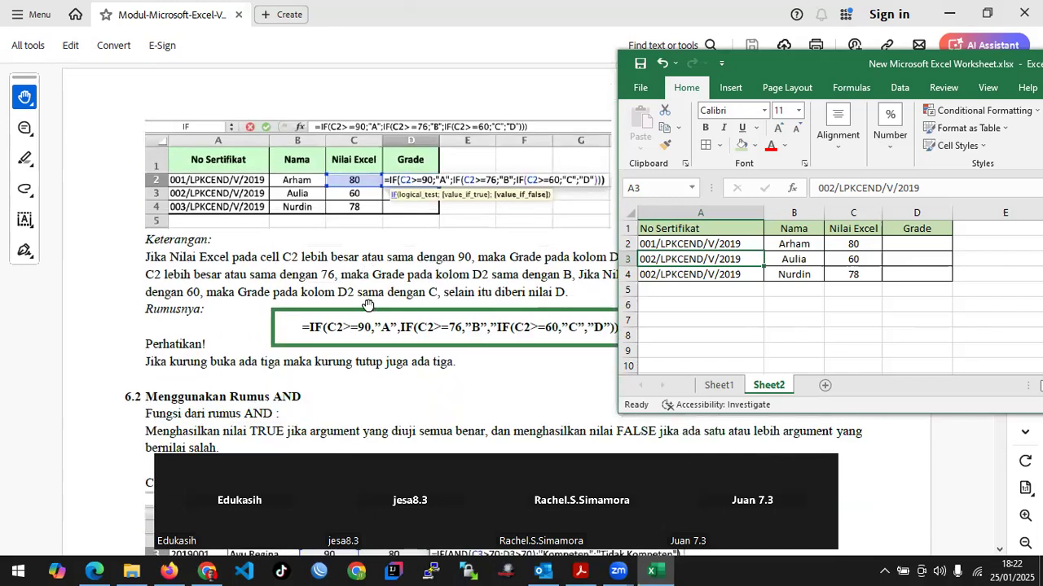
scroll(368, 305, up, 1)
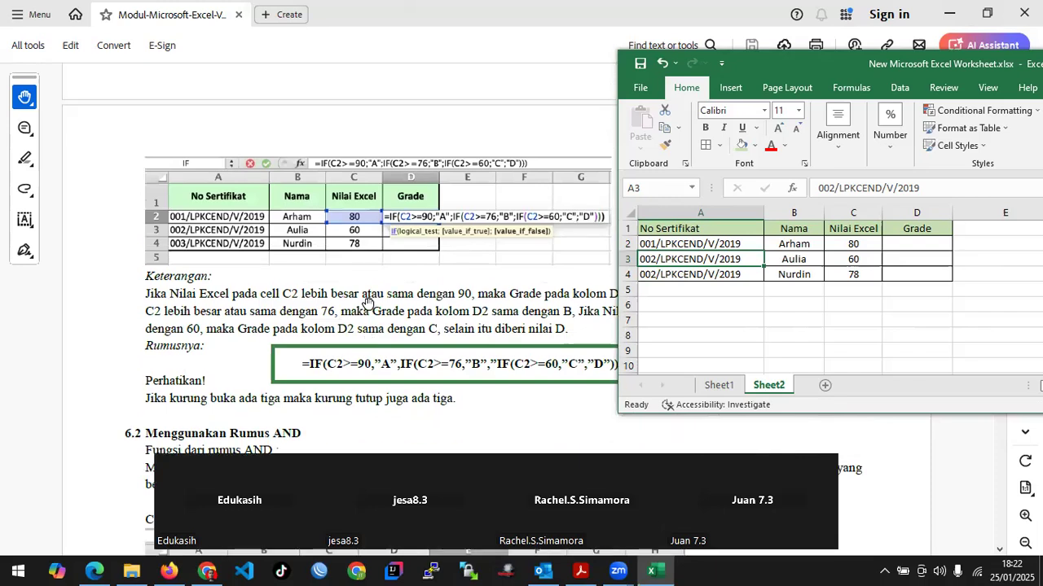
scroll(368, 303, down, 3)
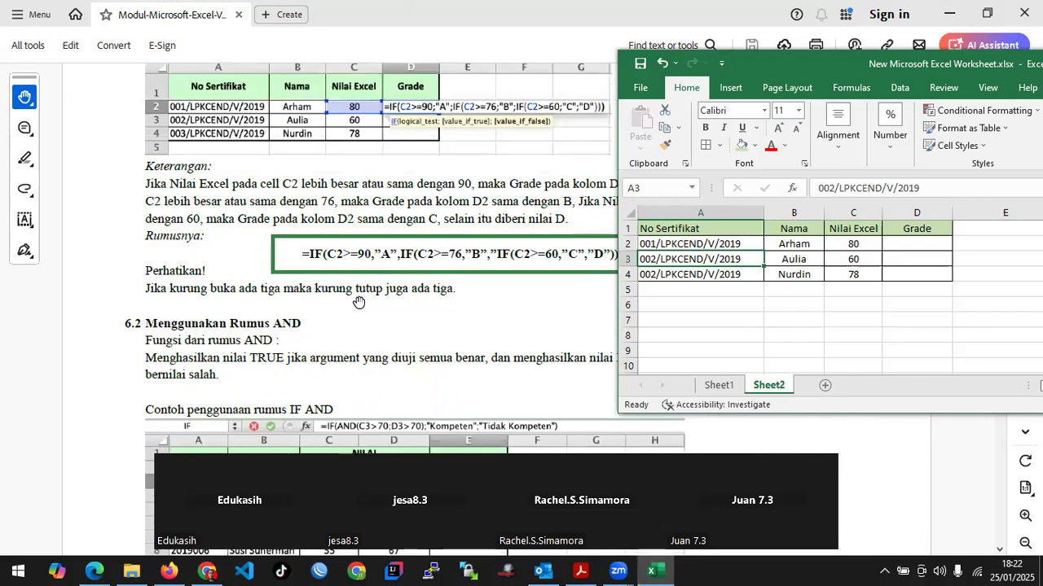
Look over the module's section 6.2 on the AND formula and its IF AND example
scroll(359, 302, down, 10)
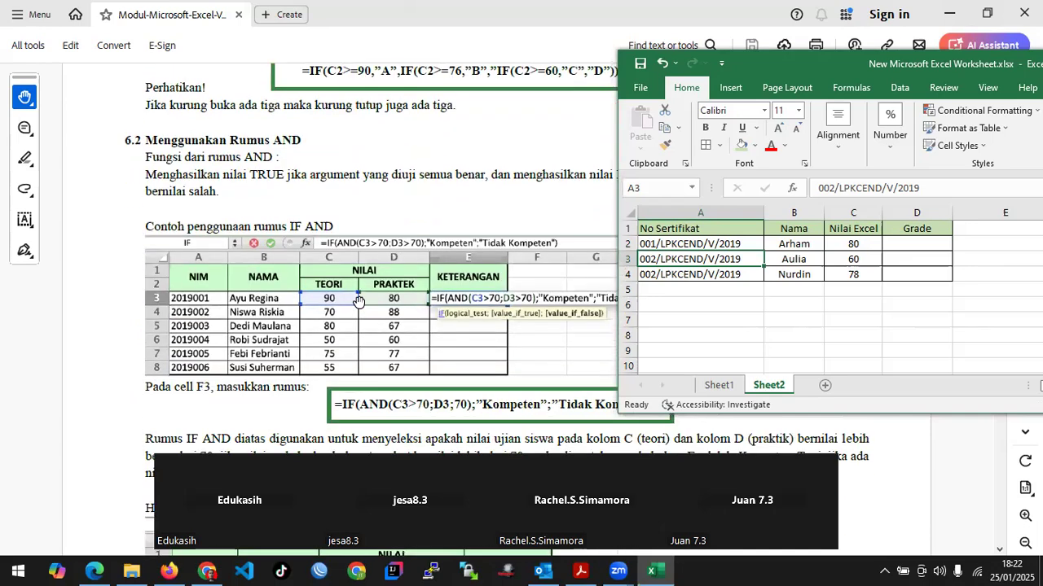
scroll(358, 302, down, 7)
scroll(359, 302, down, 2)
scroll(358, 302, up, 14)
scroll(316, 266, up, 1)
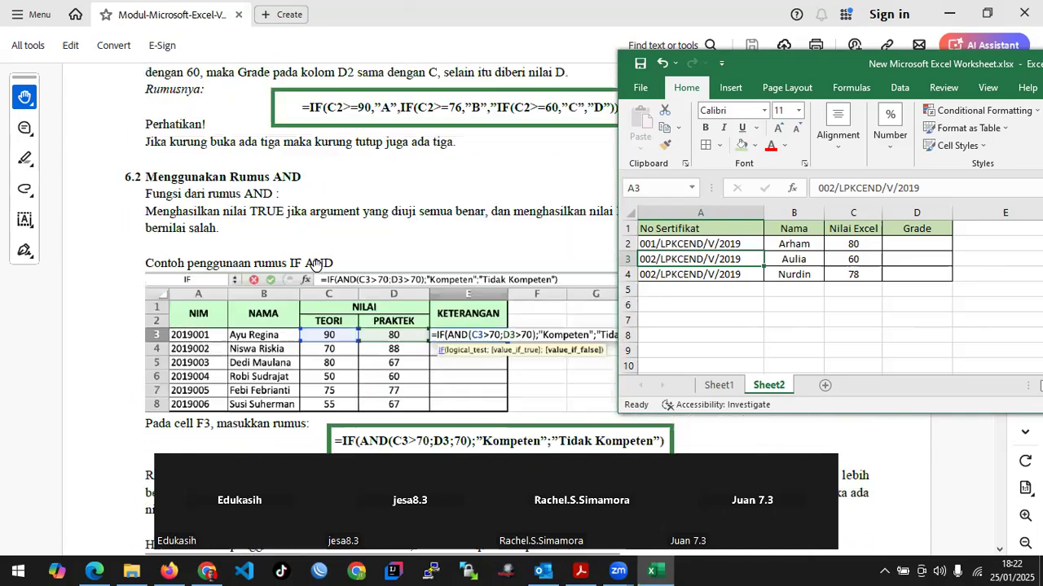
scroll(318, 270, down, 8)
scroll(317, 275, down, 9)
scroll(317, 275, up, 12)
scroll(318, 277, up, 3)
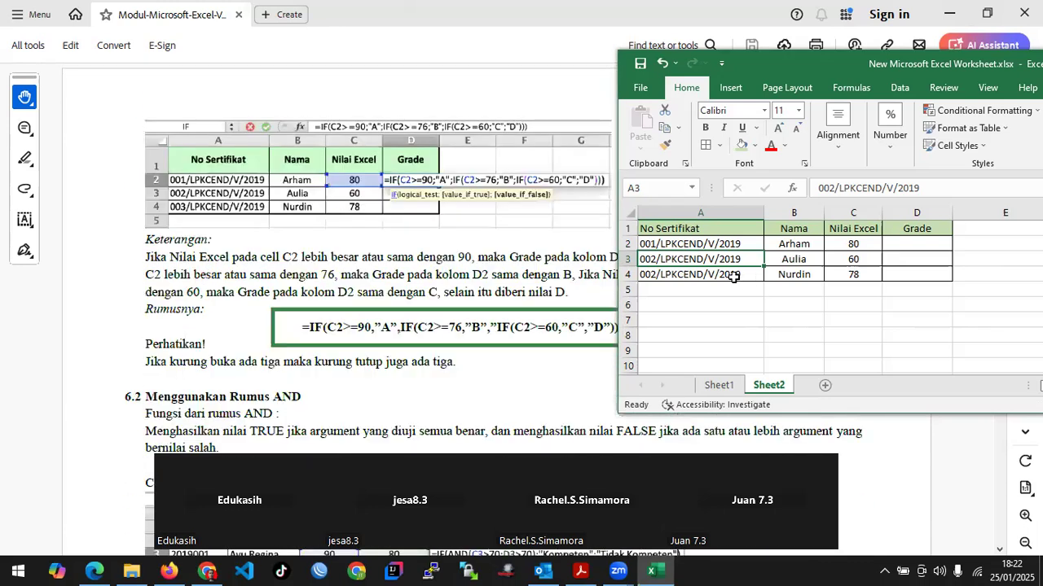
Review the module's Multi IF introduction together with the certificate table that follows it
scroll(542, 248, up, 2)
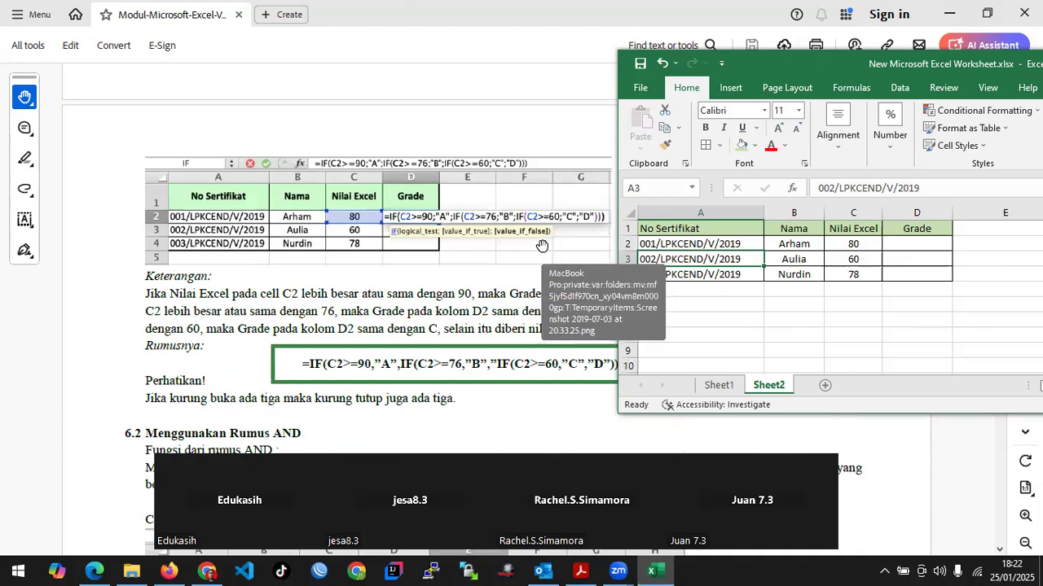
scroll(541, 244, up, 6)
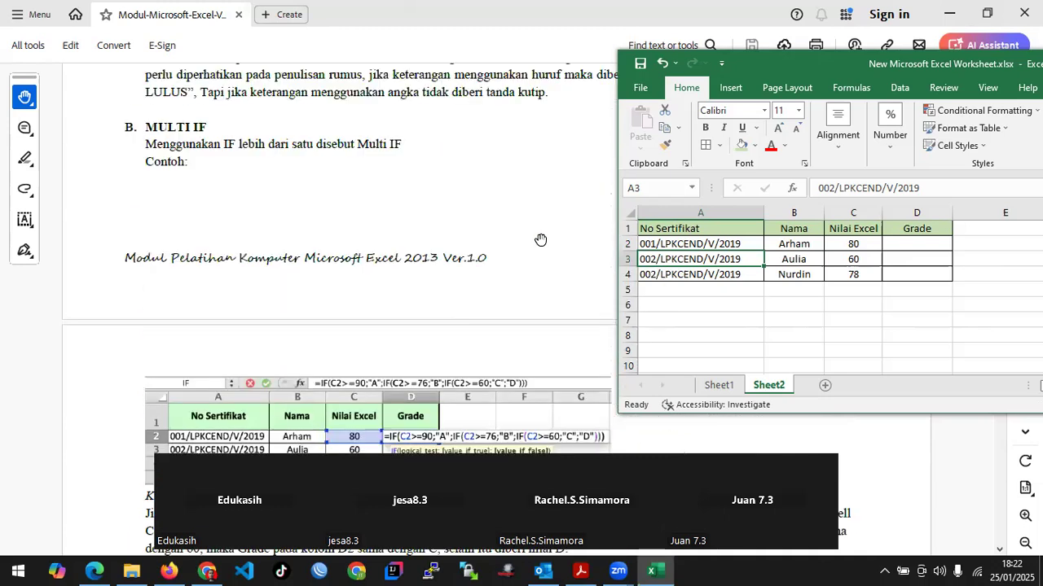
scroll(540, 240, up, 1)
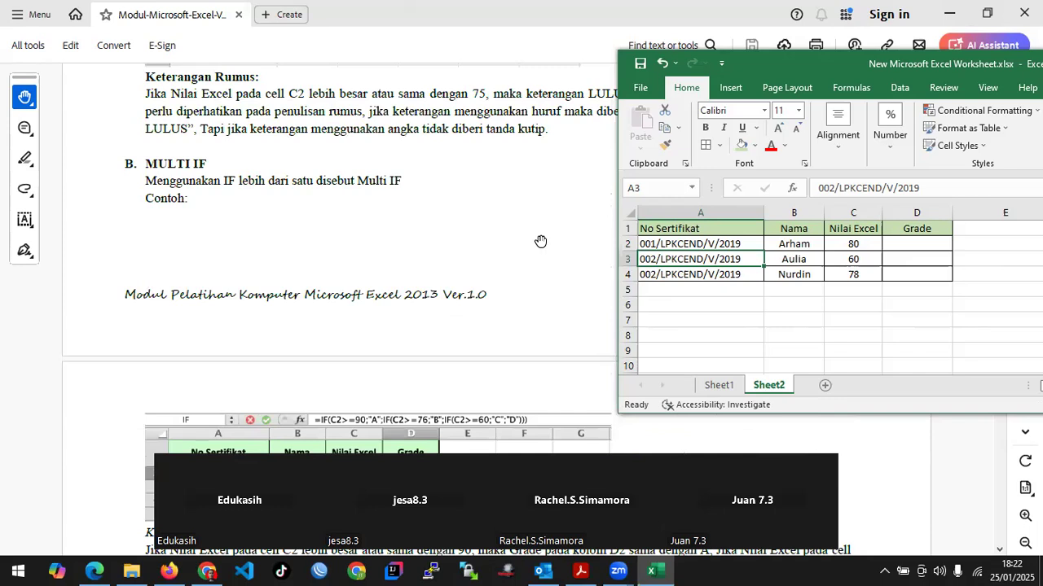
scroll(404, 200, down, 2)
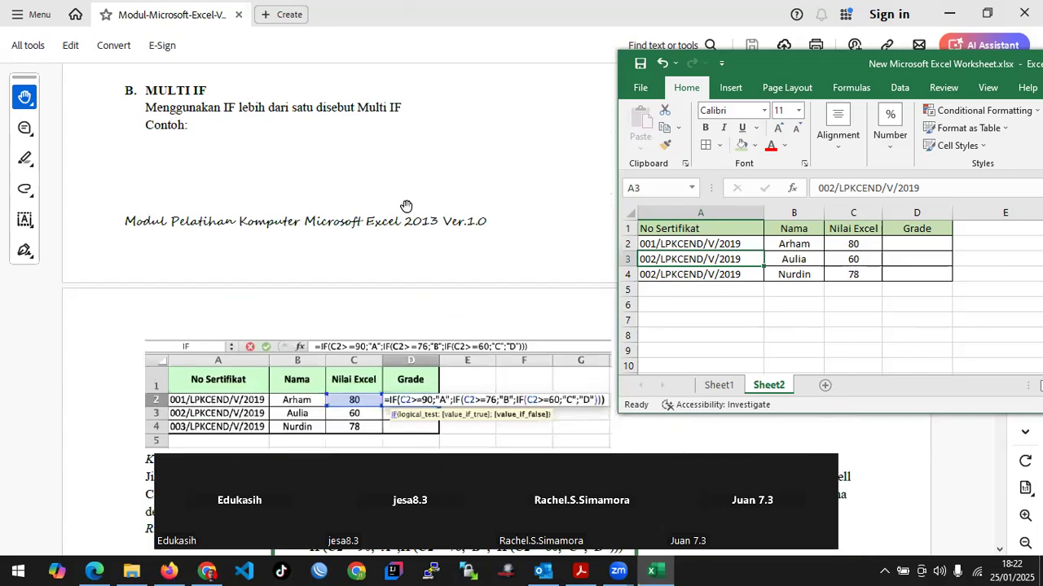
scroll(407, 206, down, 2)
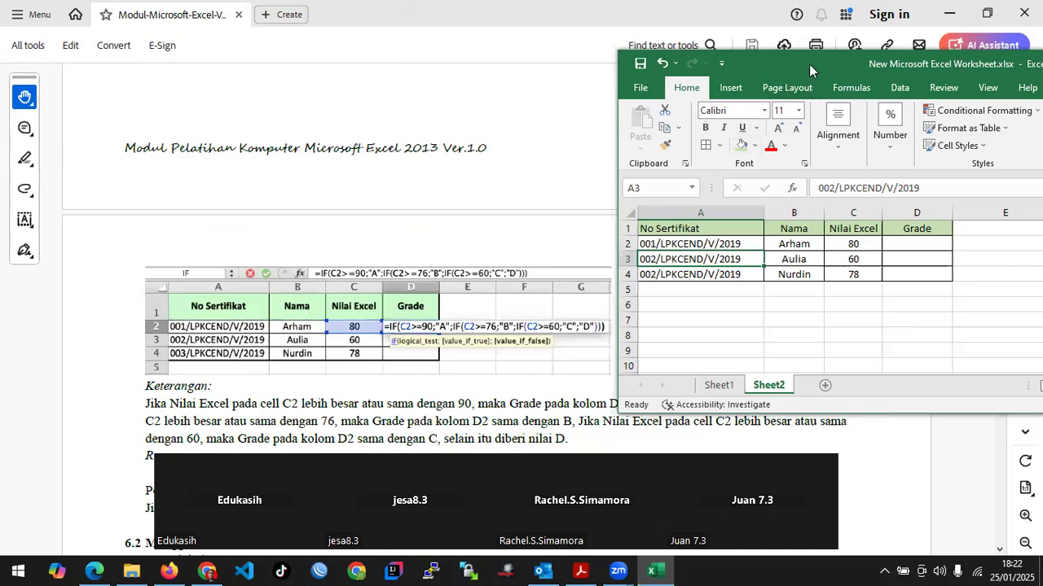
Move the workbook window clear of the module's nested IF formula and examine the example's formula and explanation
drag(809, 64, 828, 44)
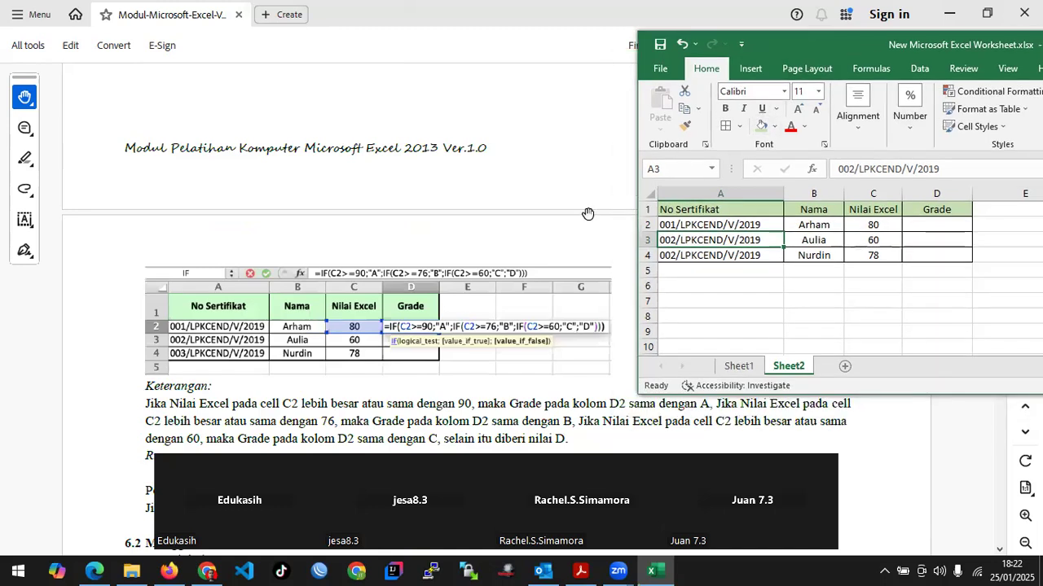
scroll(459, 274, down, 1)
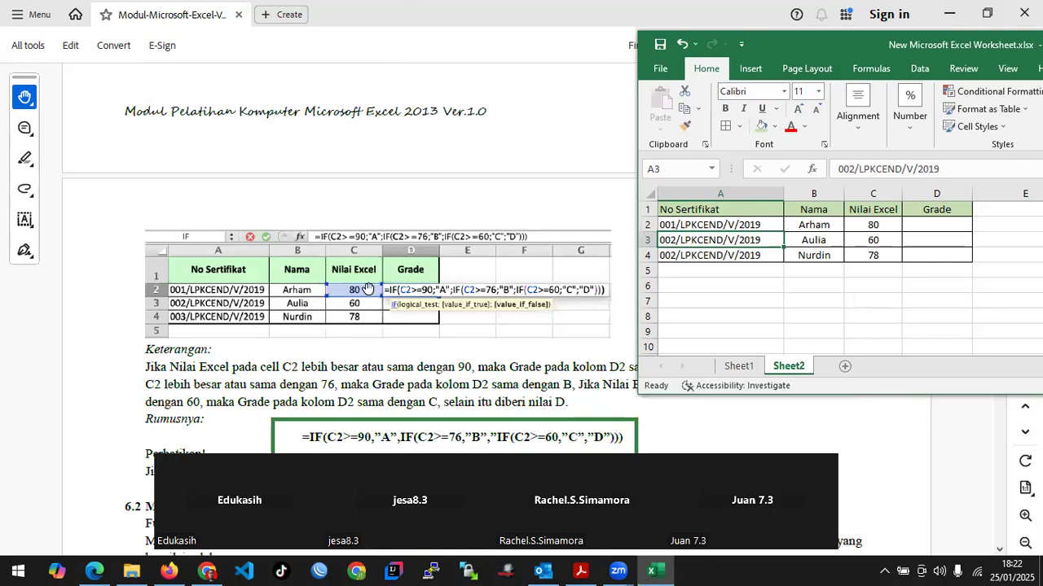
scroll(368, 289, up, 1)
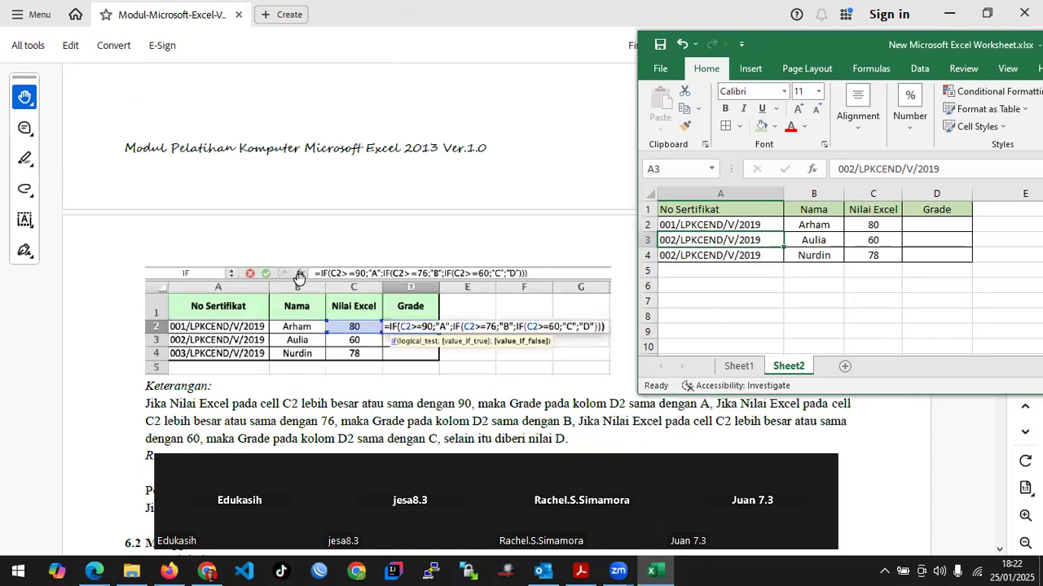
scroll(330, 298, down, 1)
scroll(393, 257, down, 1)
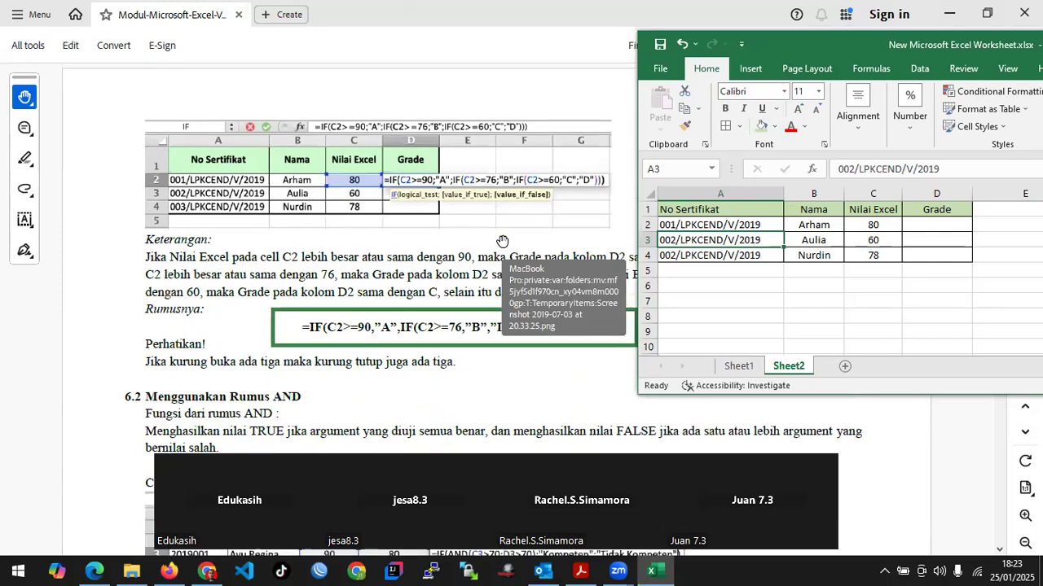
scroll(502, 241, down, 1)
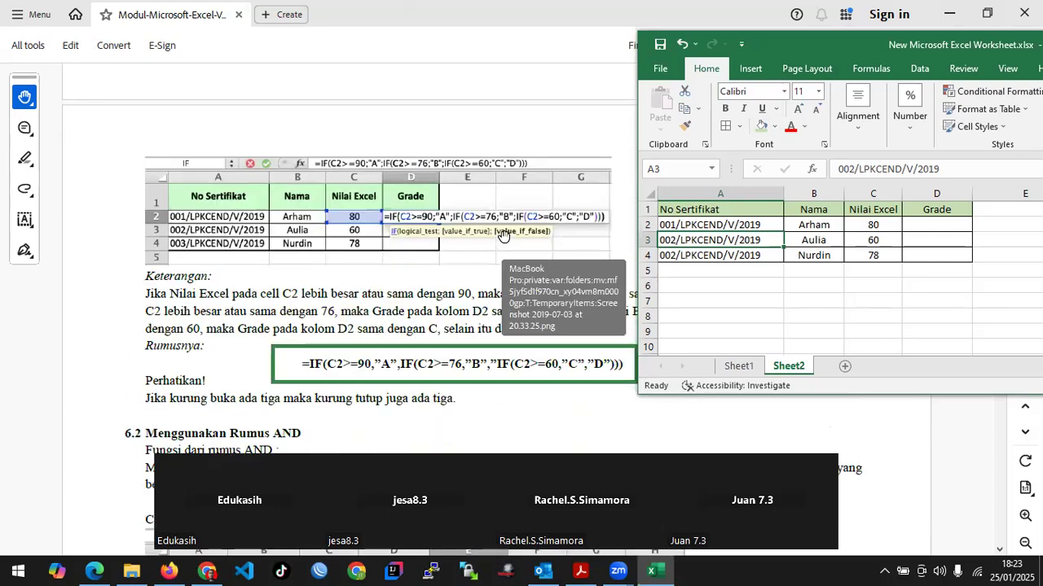
scroll(603, 194, up, 1)
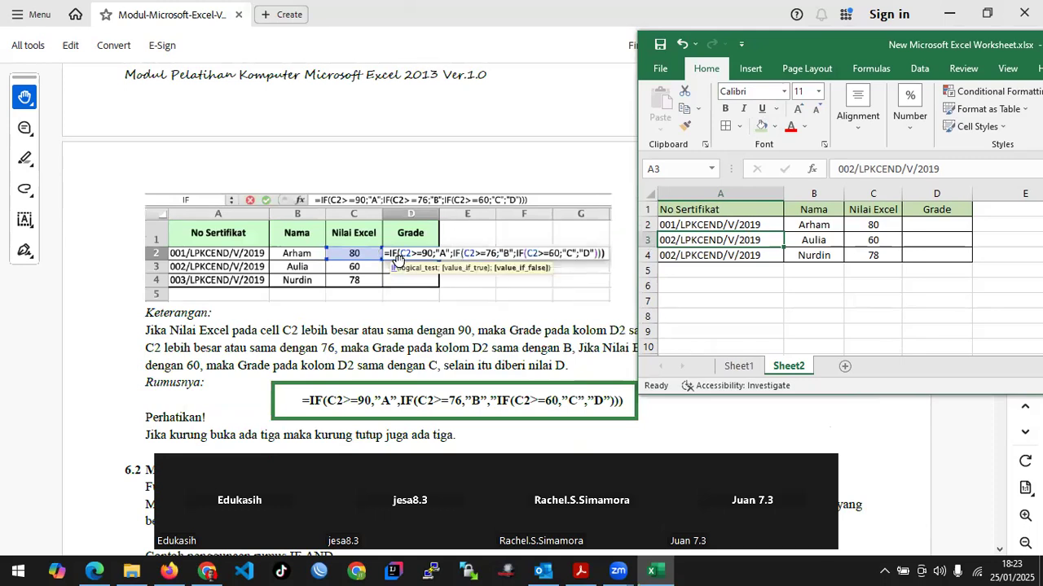
click(821, 254)
click(961, 240)
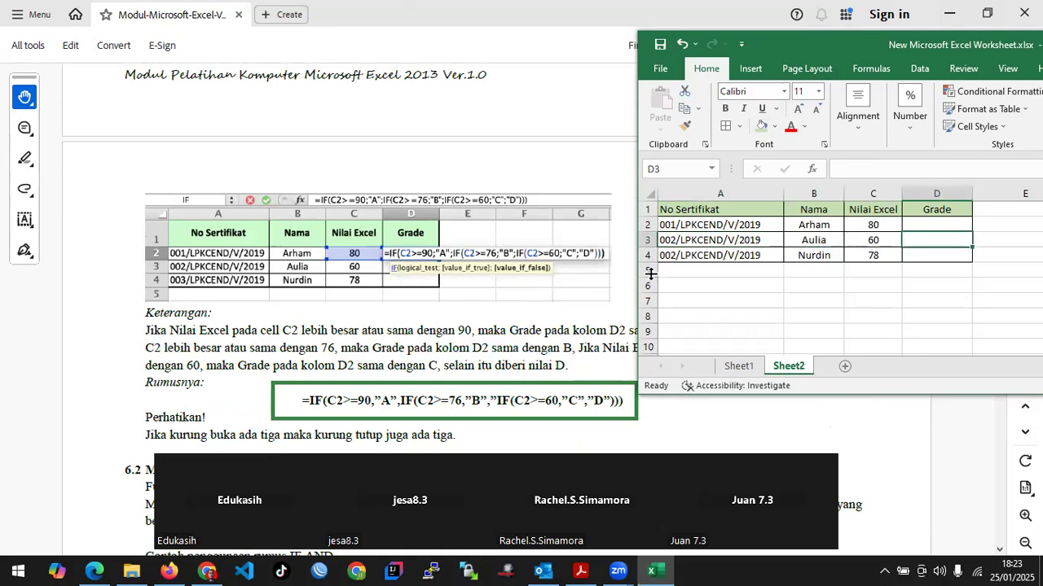
click(828, 285)
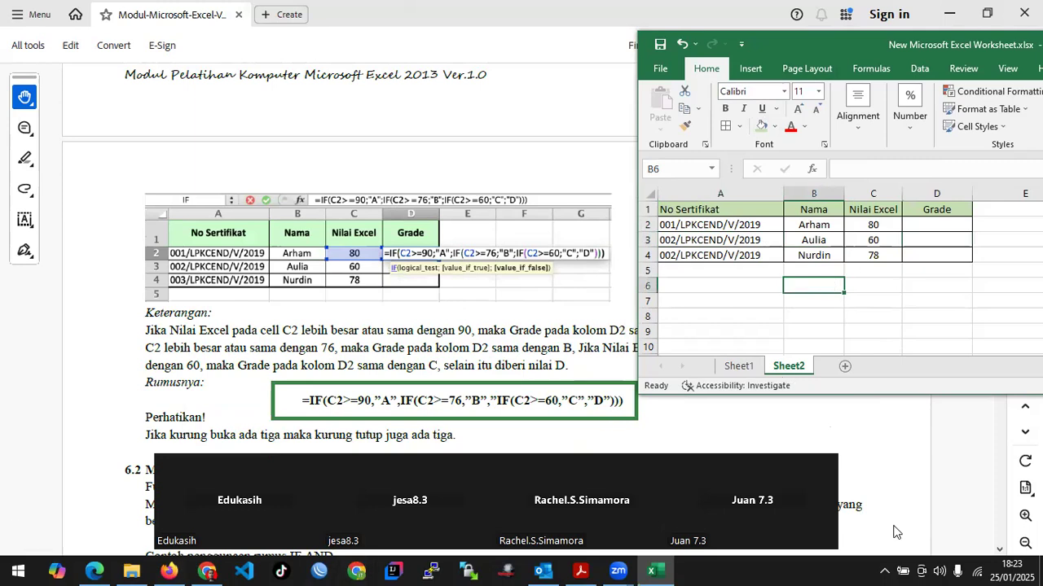
click(892, 298)
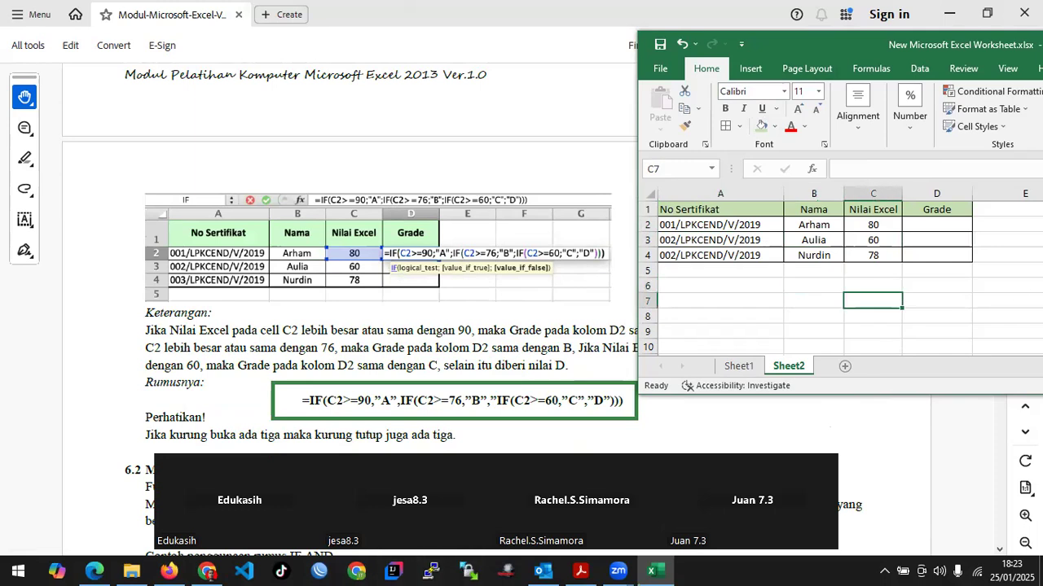
Begin an IF function in cell D2, the first cell under the Grade header
click(933, 224)
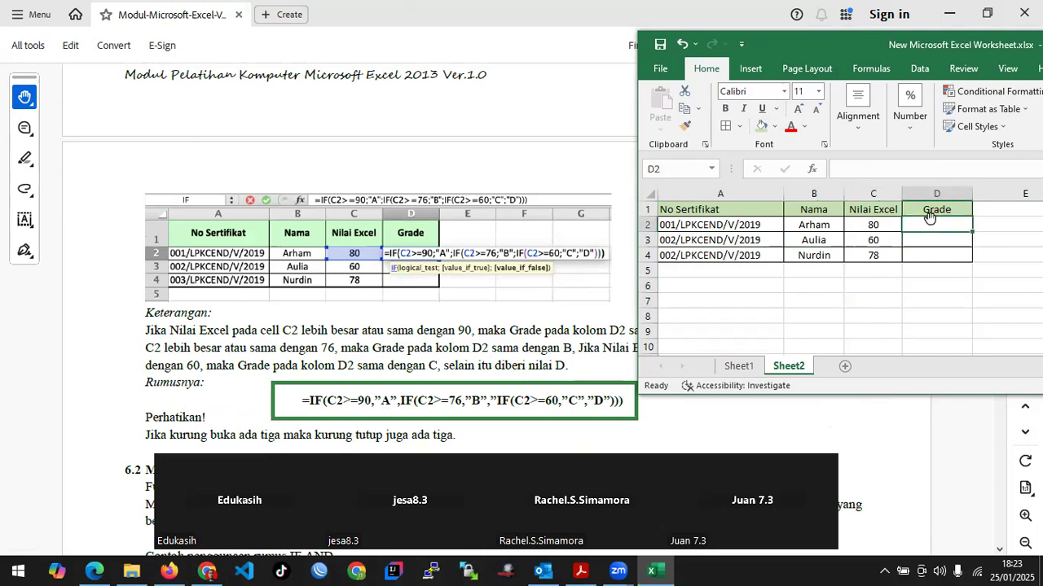
text(=)
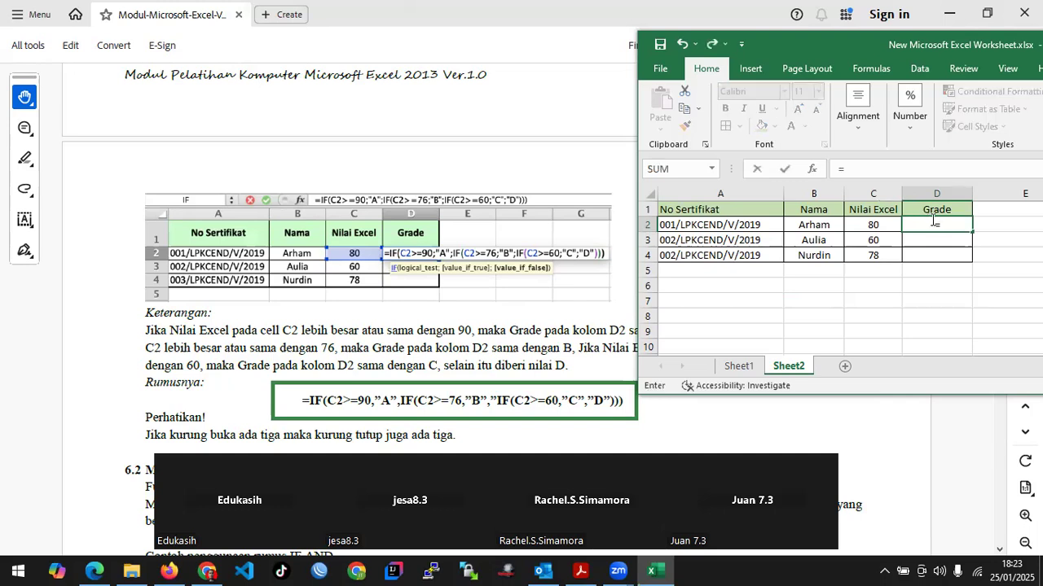
text(i)
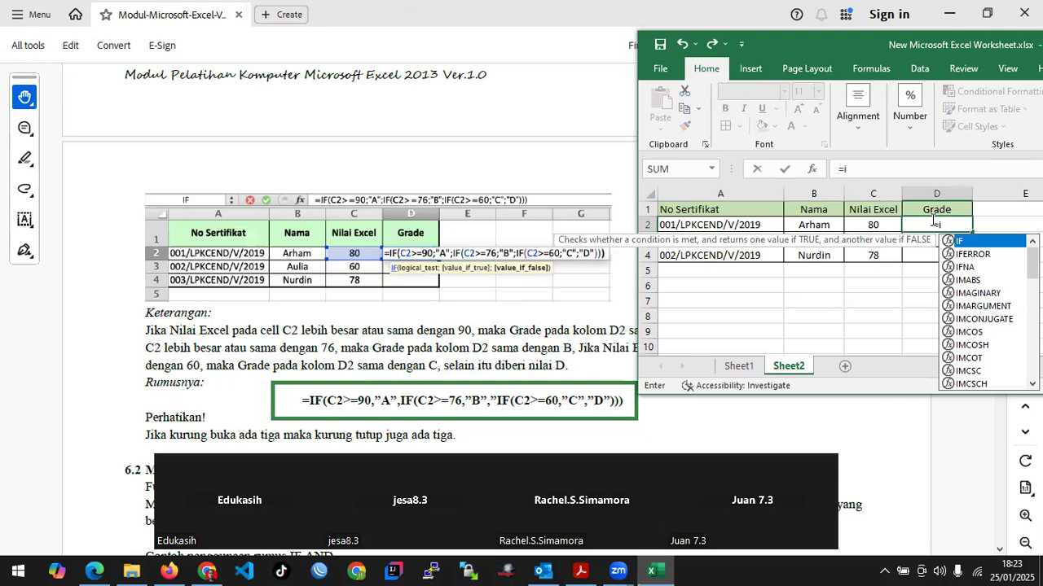
key(Down)
key(Down)
key(Down)
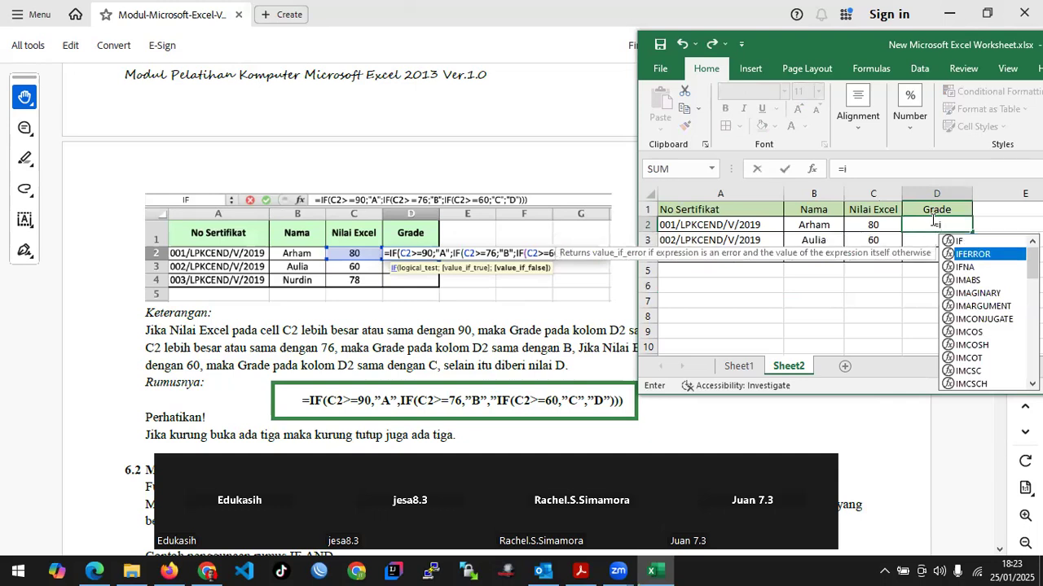
key(Down)
key(Up)
key(Up)
key(Up)
key(Up)
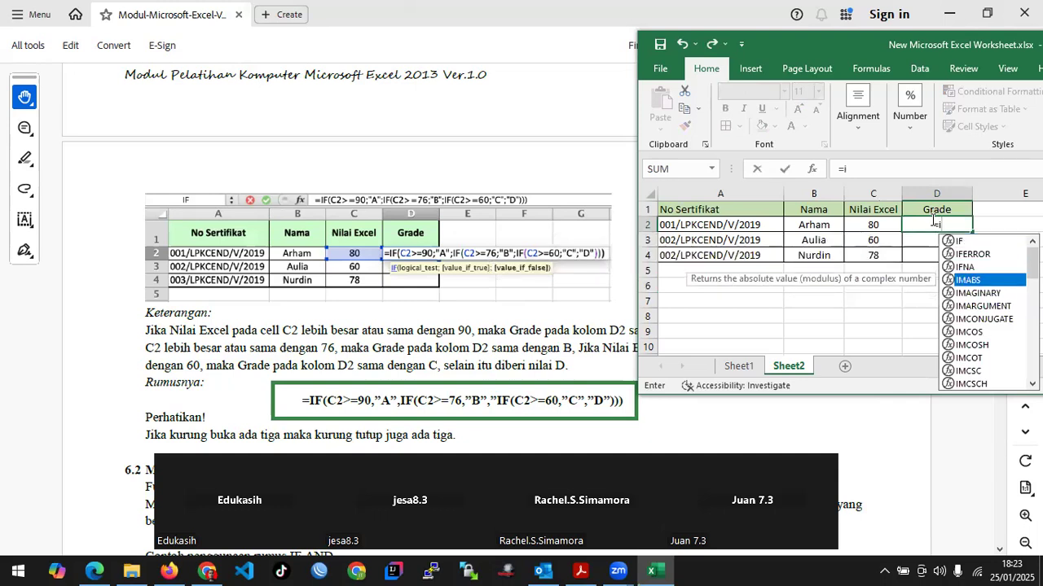
key(Tab)
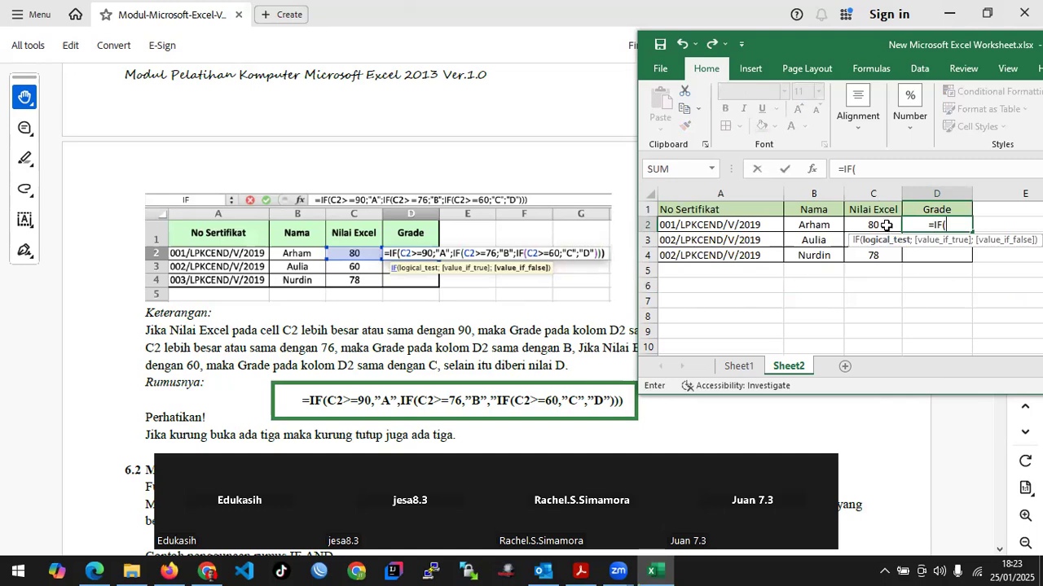
Give D2's IF function the test C2>=90 with "A" as its true result
click(886, 225)
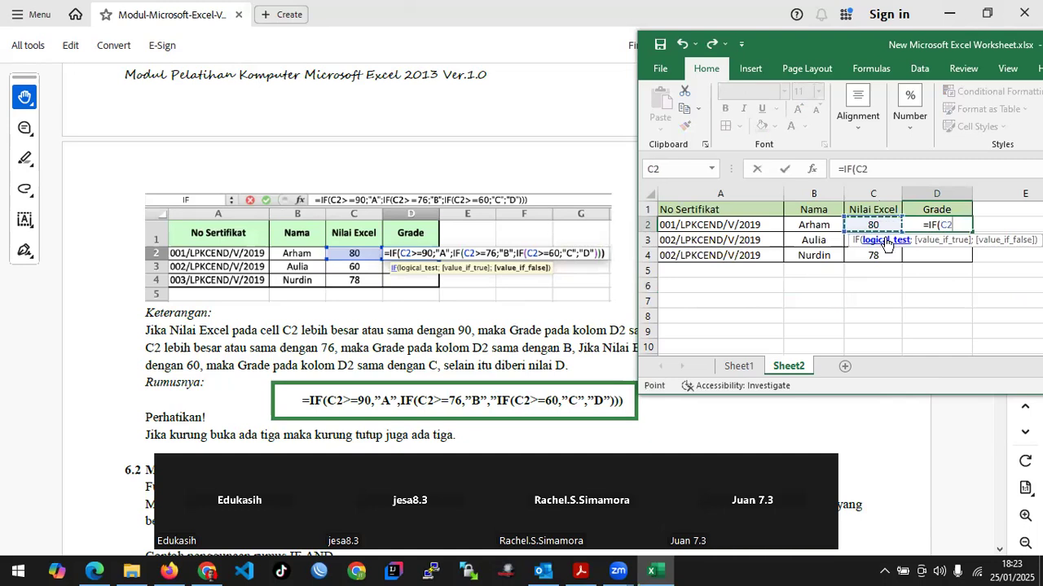
text(>=90)
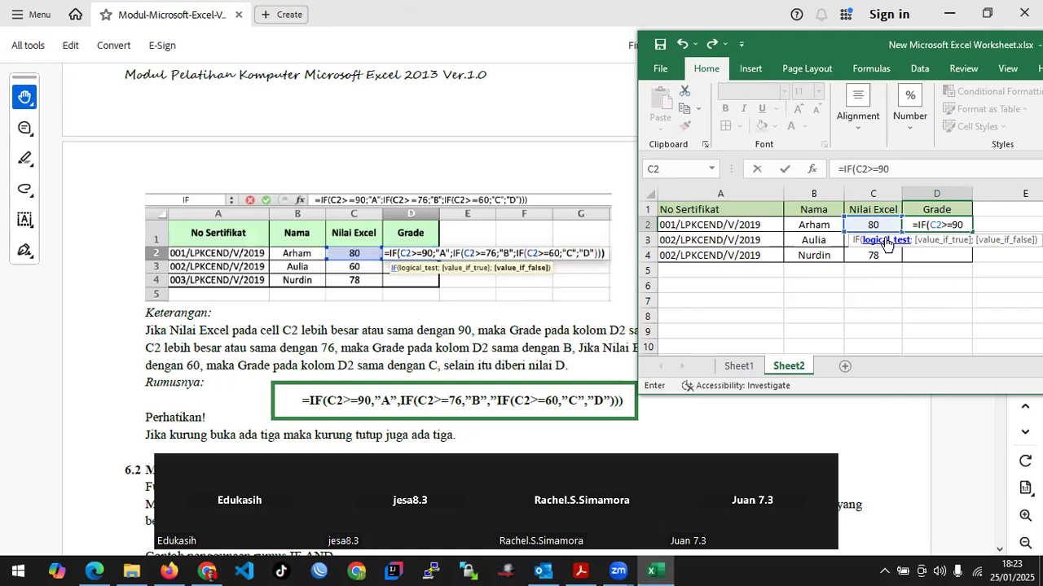
text(;)
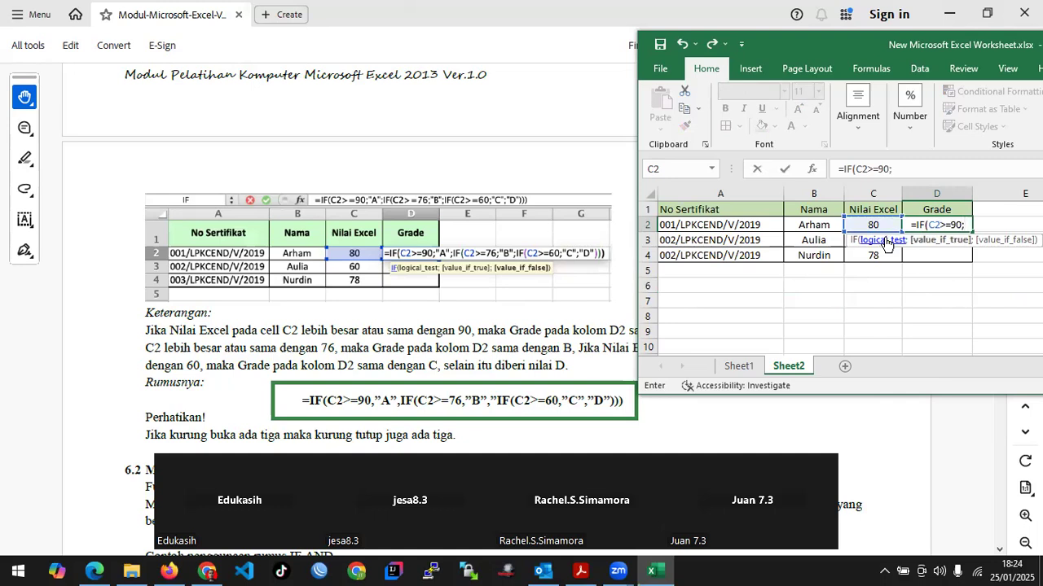
text("A")
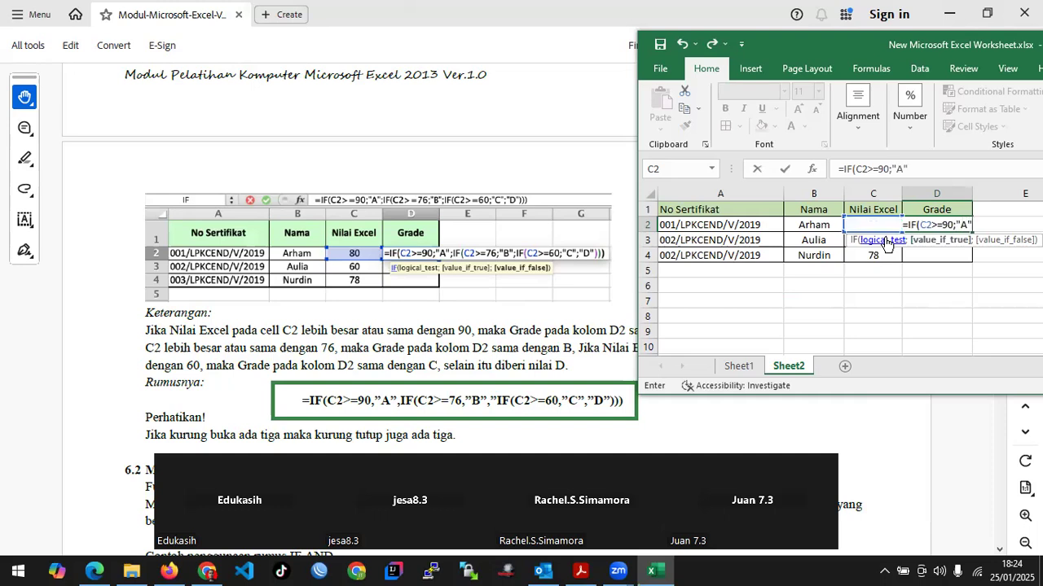
text(;)
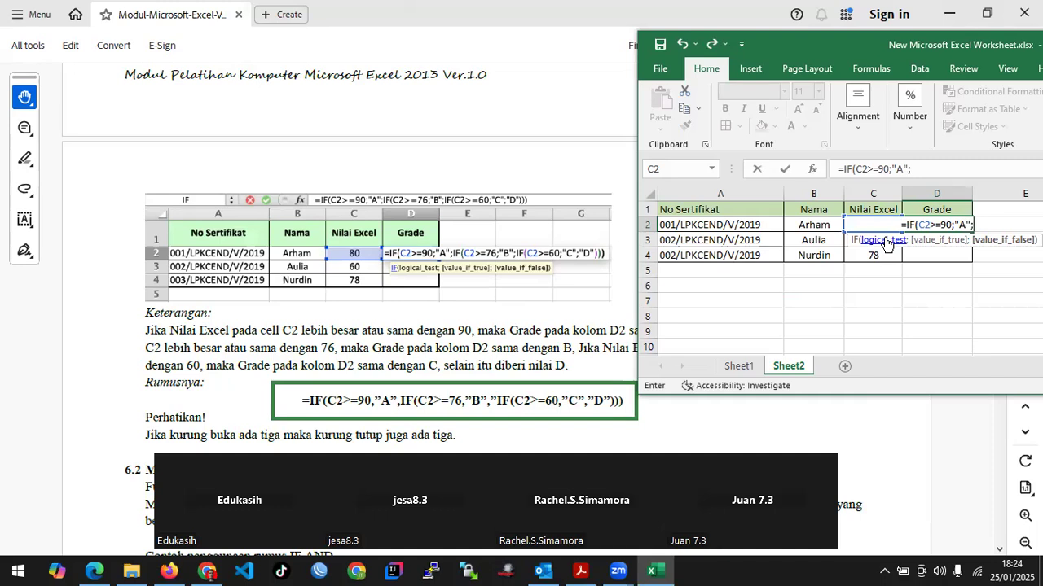
Nest a second IF in D2's false argument that tests C2>=76 and returns "B"
text(IF)
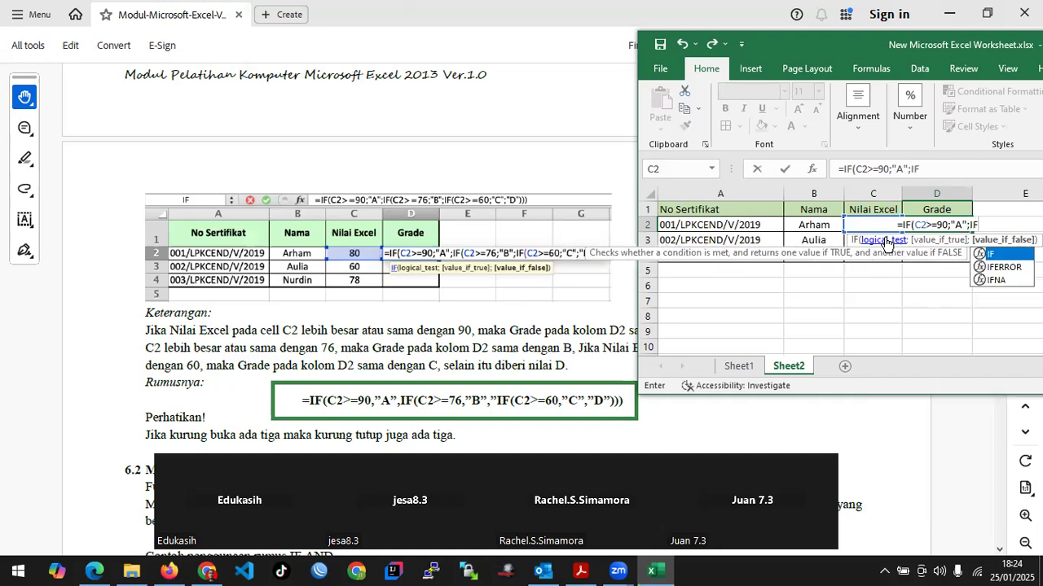
text(()
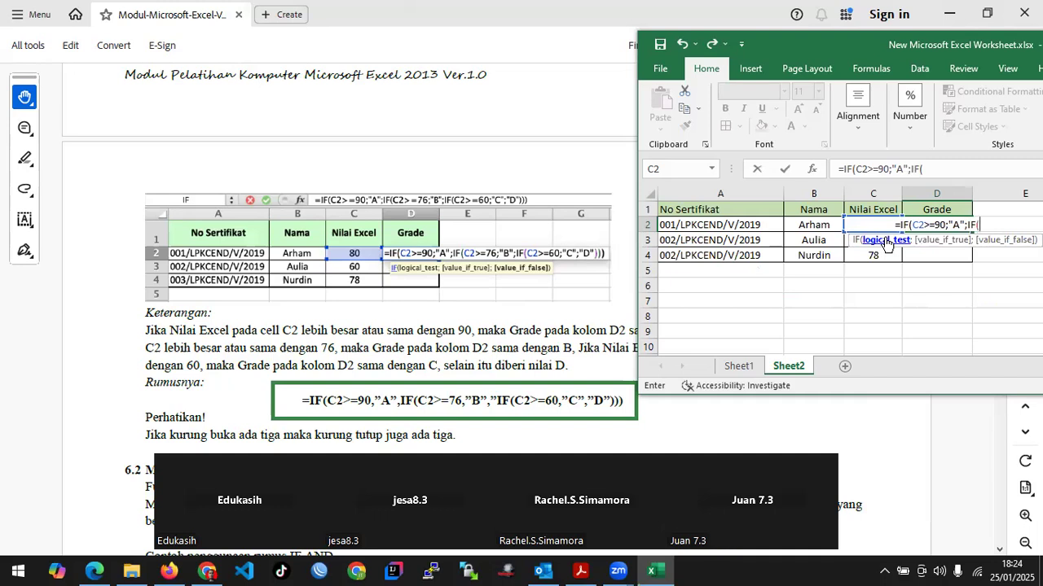
text(C2)
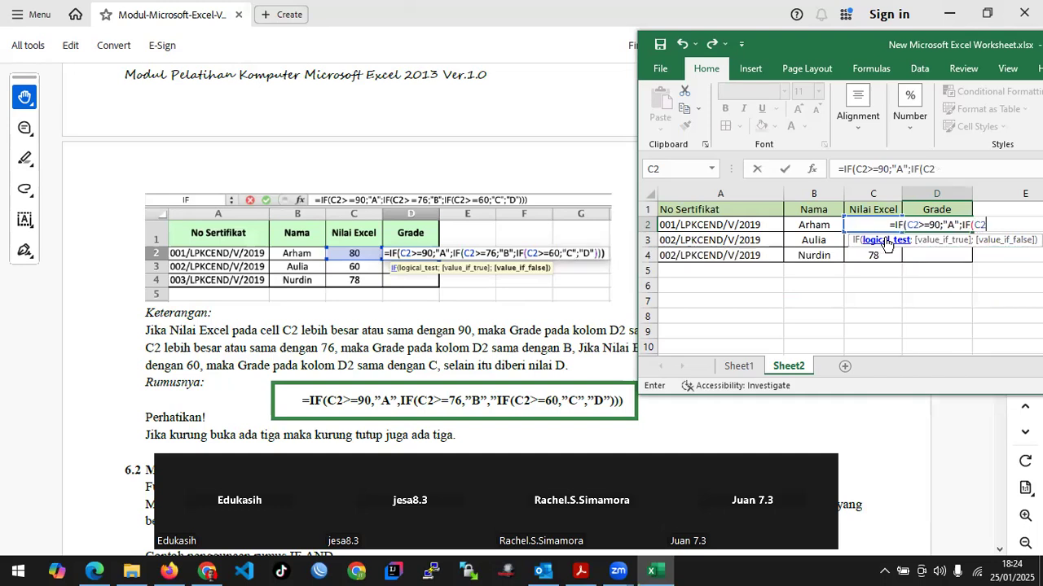
text(>)
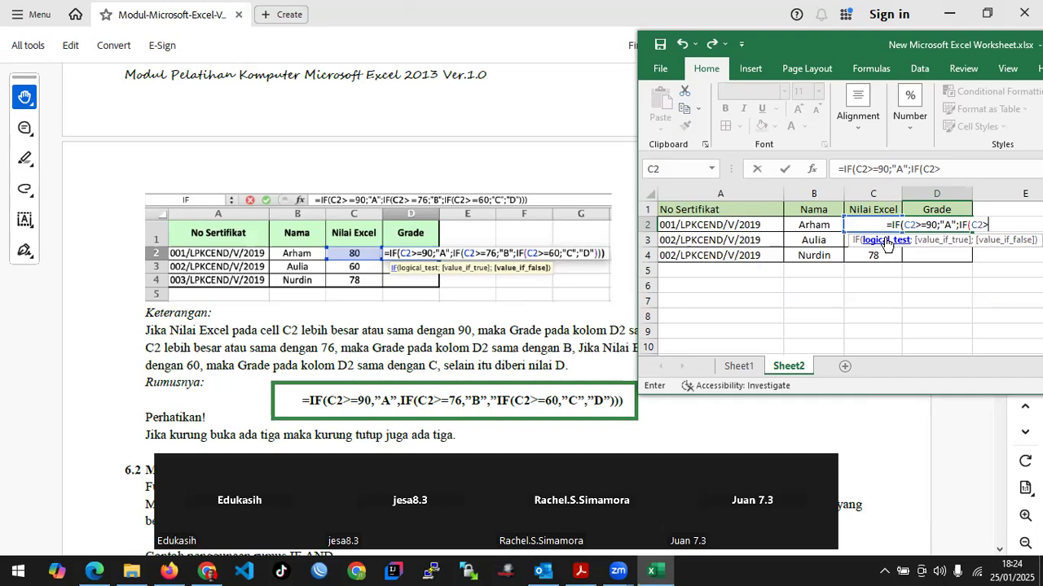
text(=)
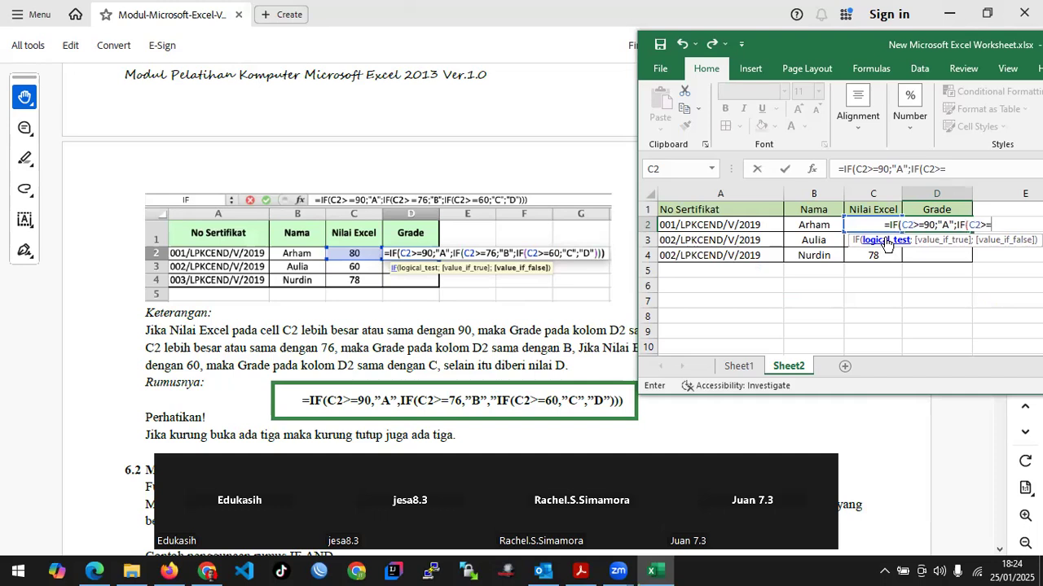
text(76)
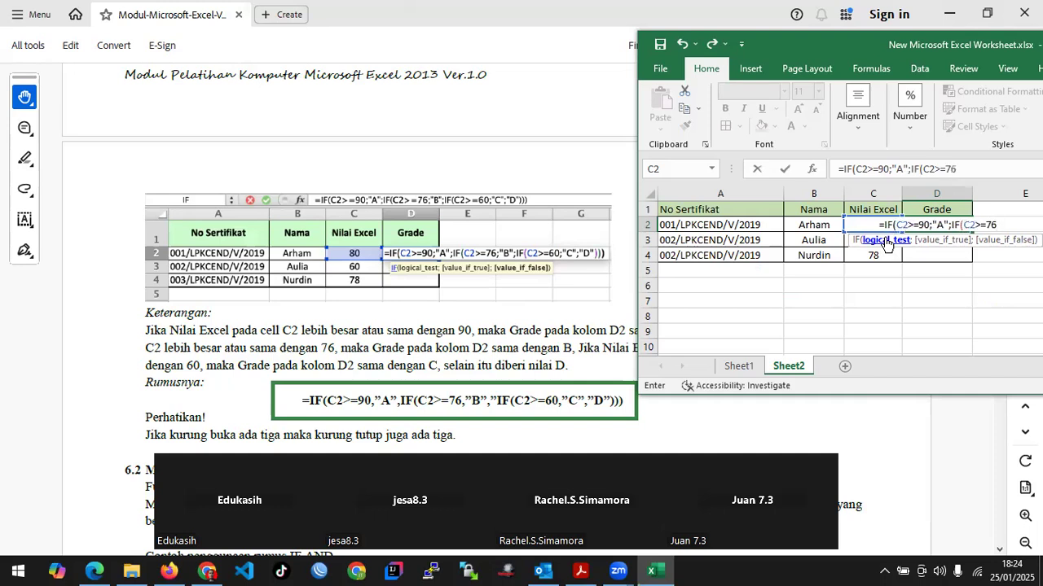
text(;")
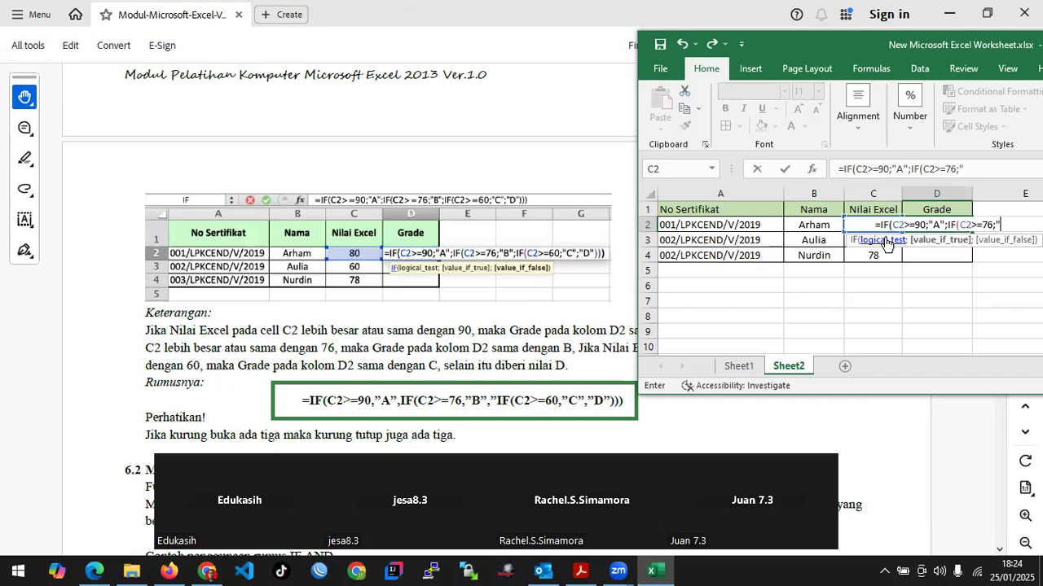
text(B")
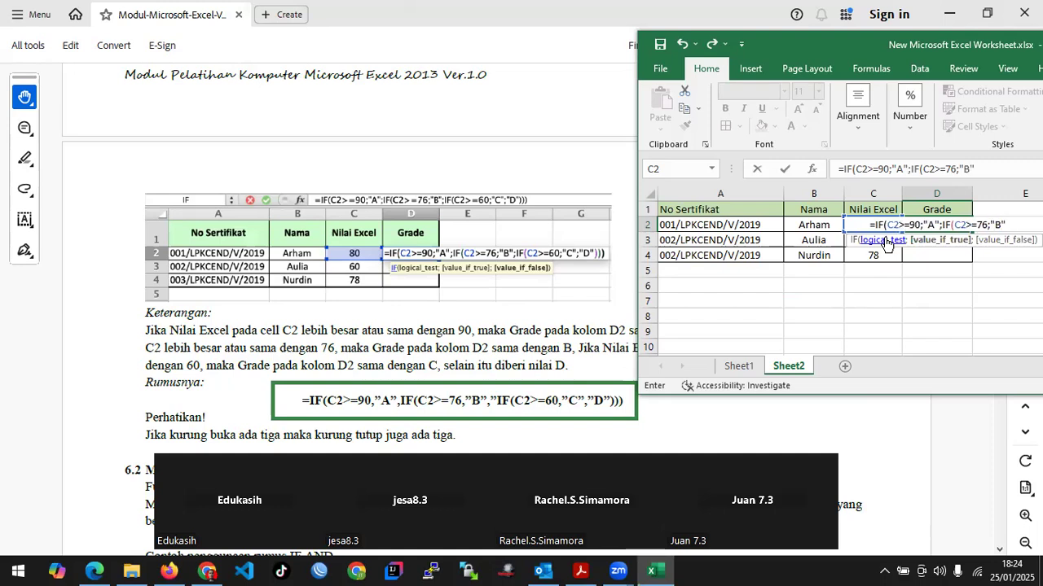
text(;)
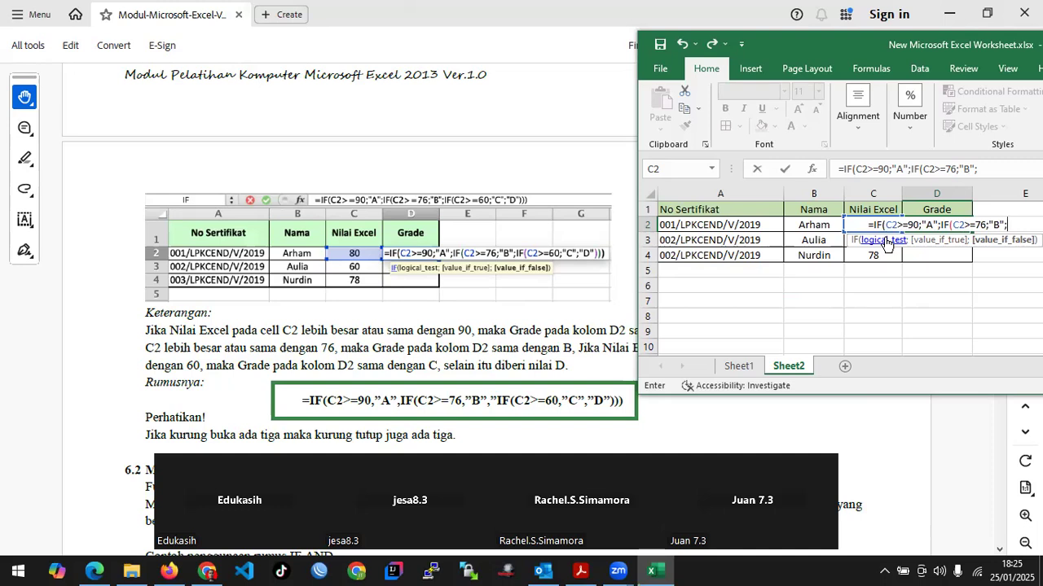
Nest a third IF in the D2 formula that tests C2>=60 and returns "C"
text(IF)
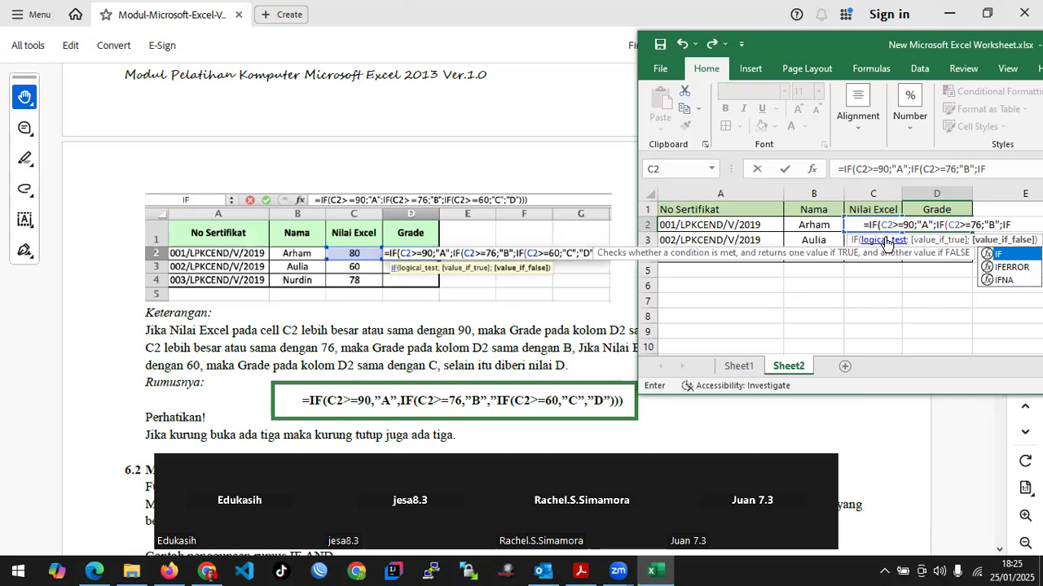
text((C)
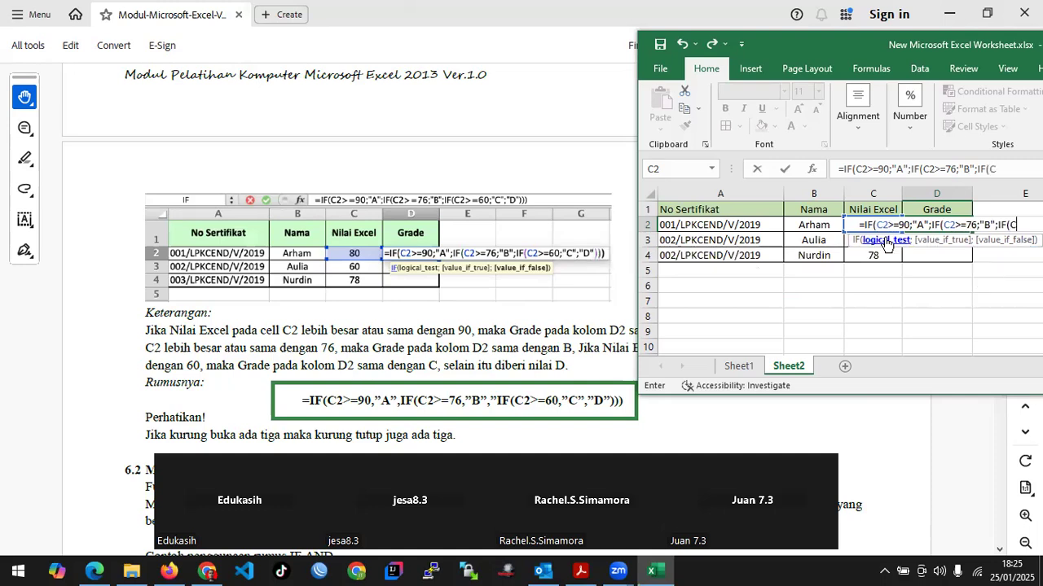
text(2)
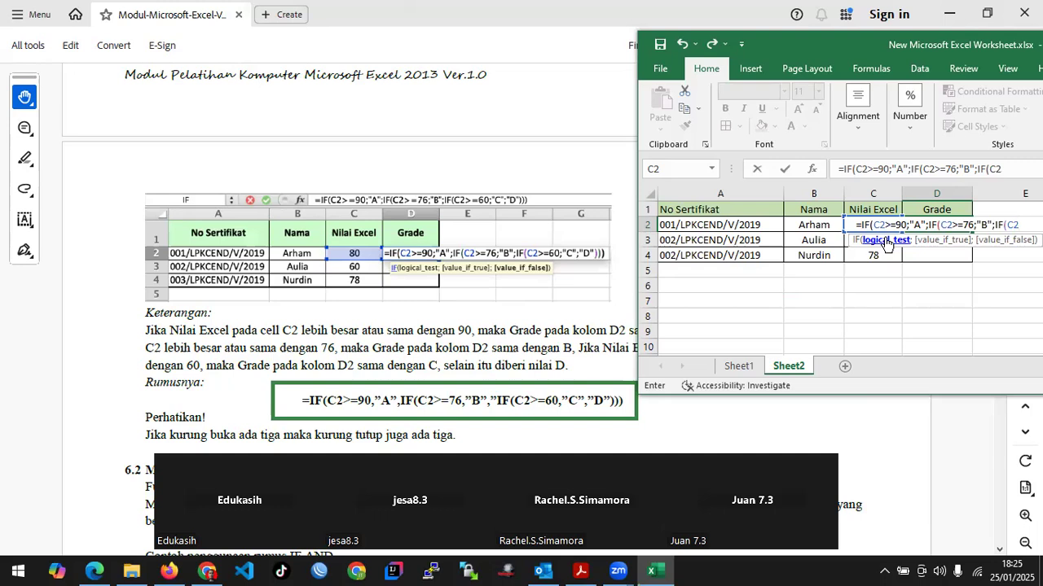
text(>=)
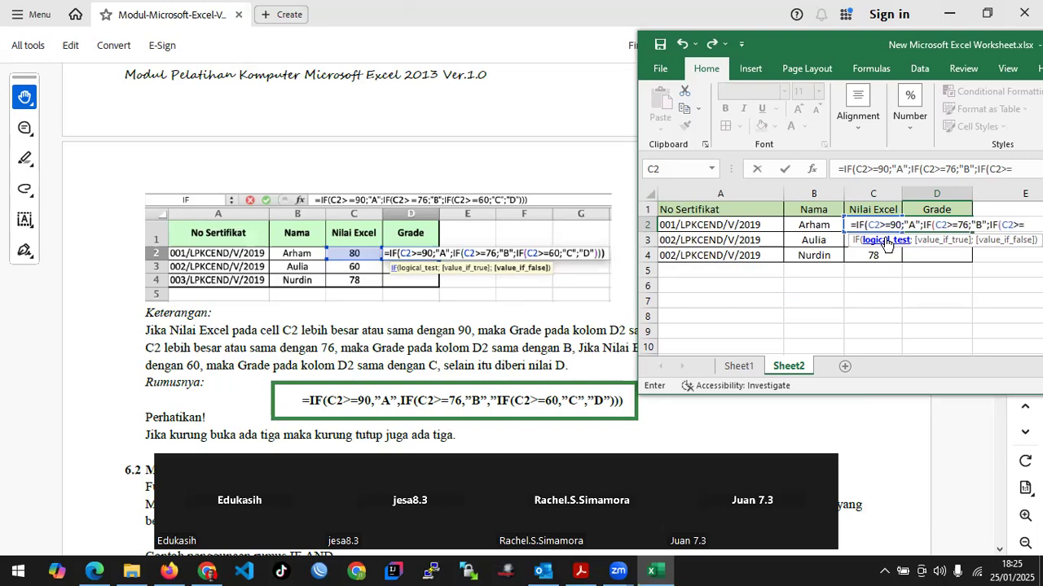
text(60)
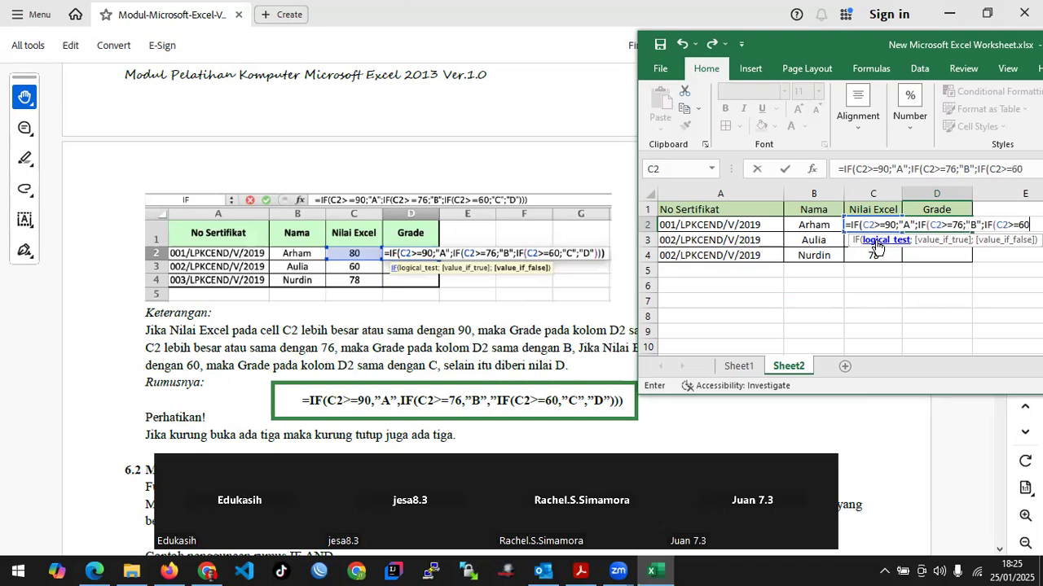
text(;)
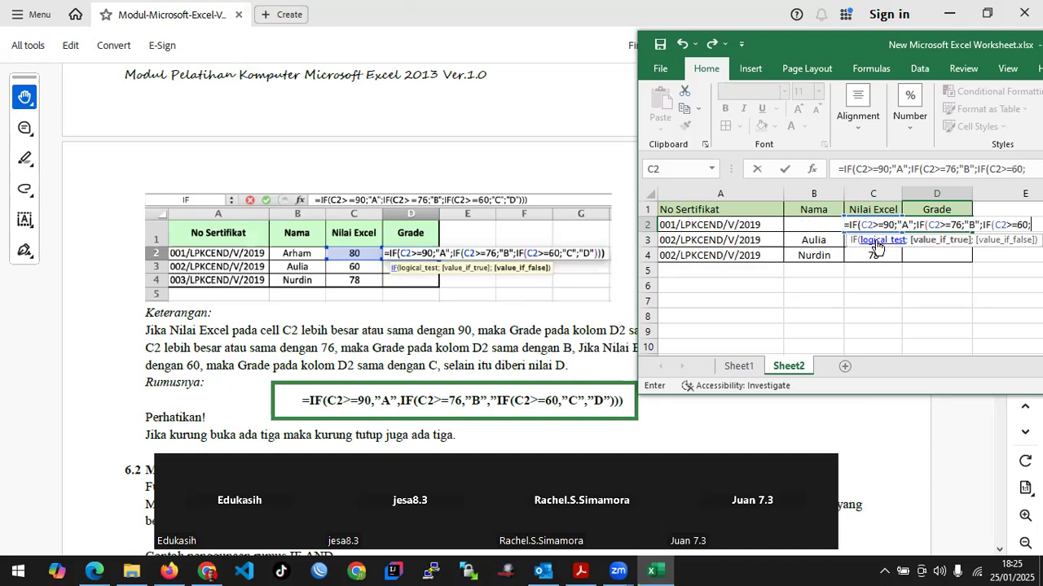
text("C)
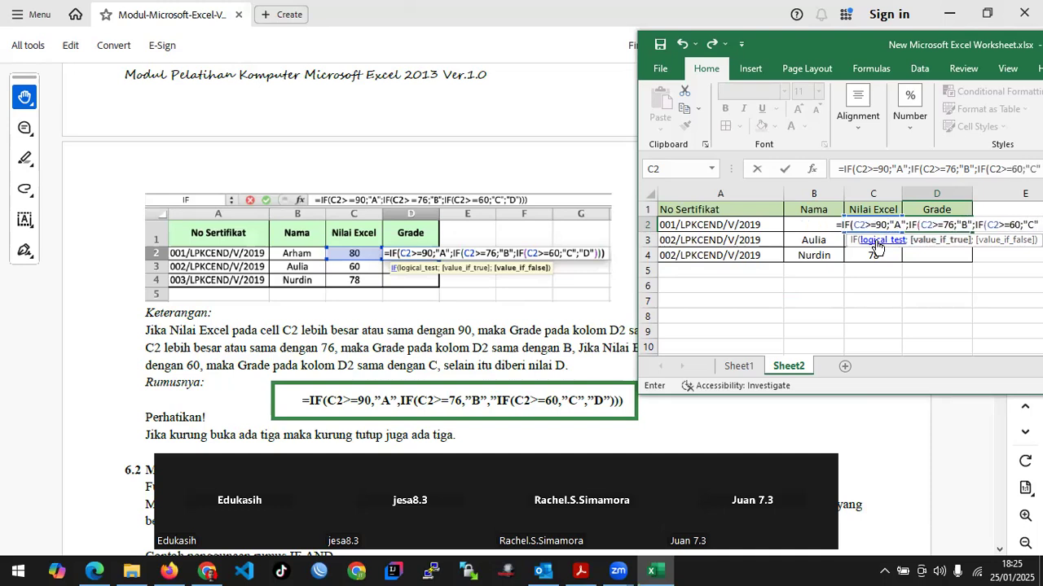
text(;)
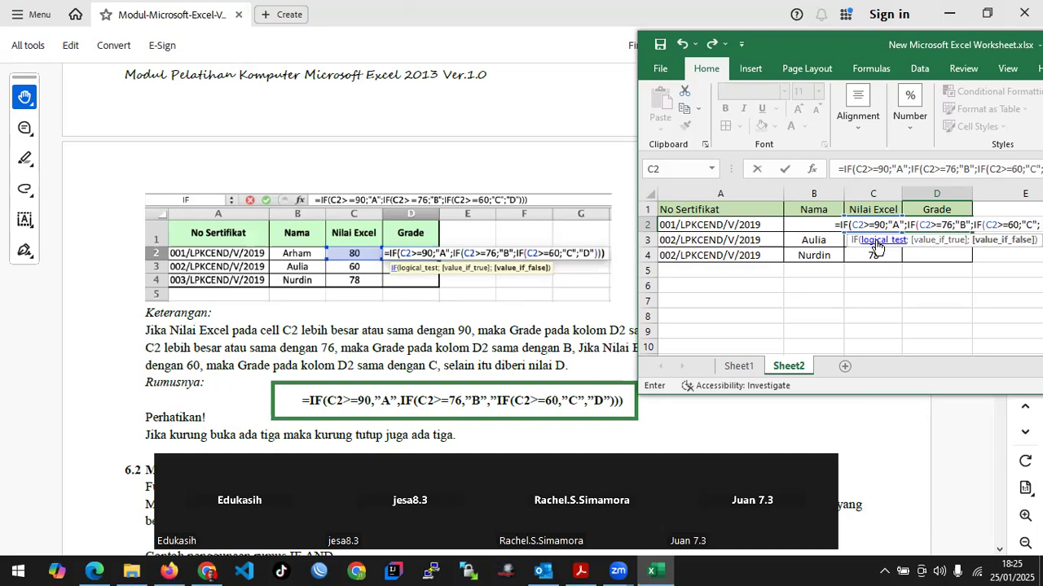
Finish the D2 formula with "D" as the final false result and three closing parentheses, and enter it
text("D)
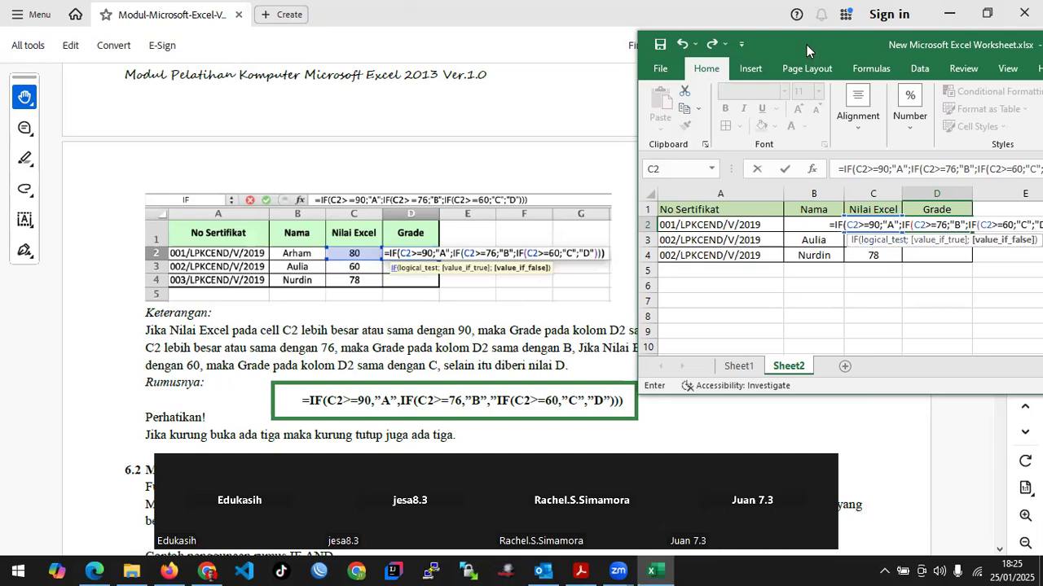
drag(806, 45, 774, 40)
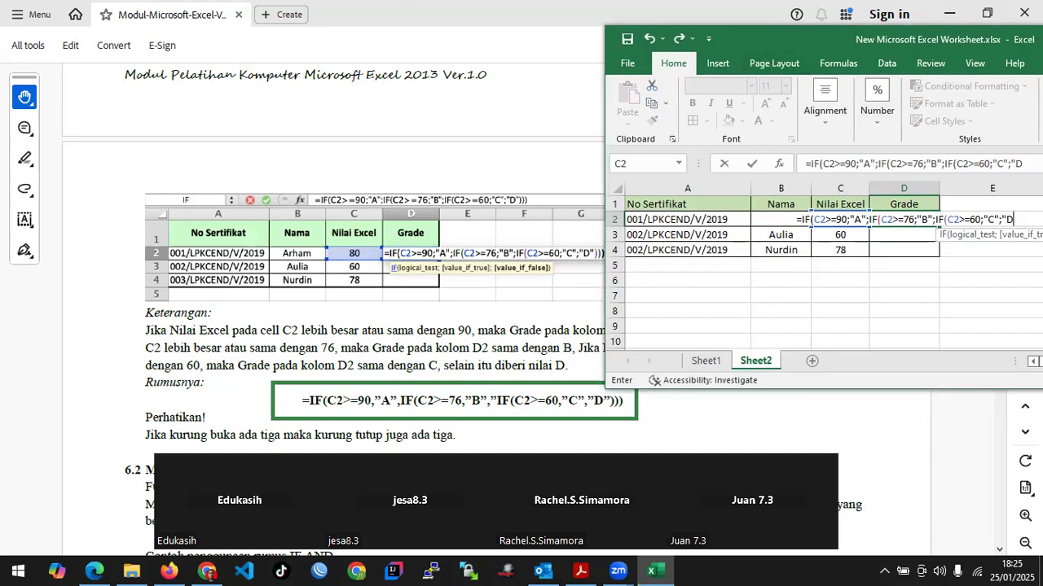
text("))
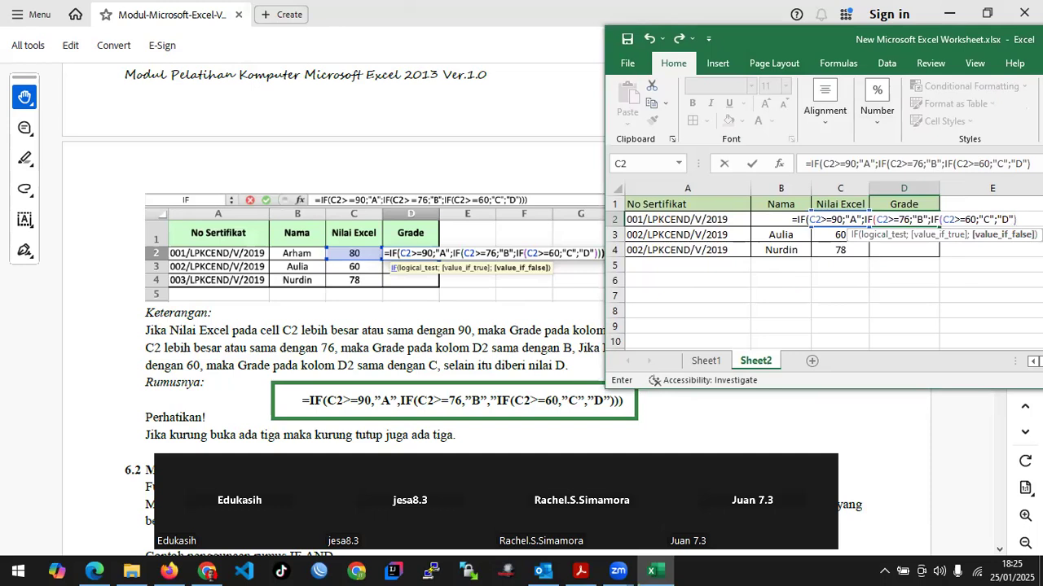
text())
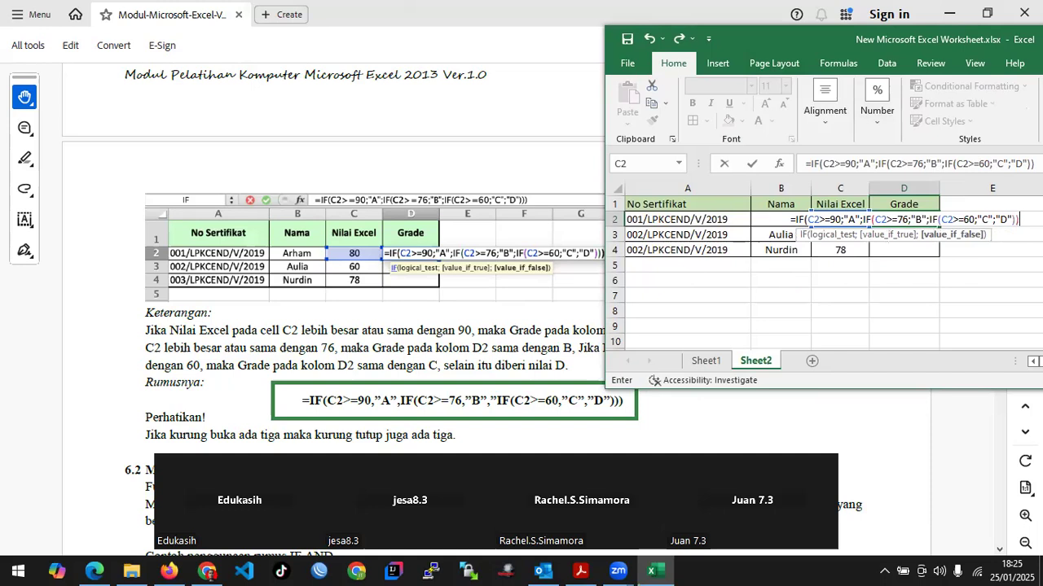
text())
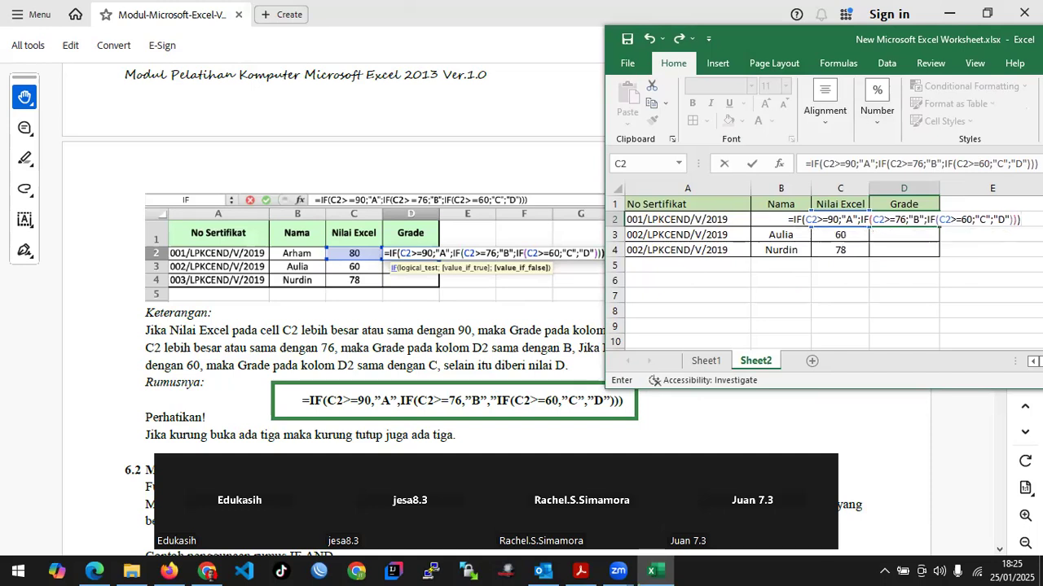
key(Return)
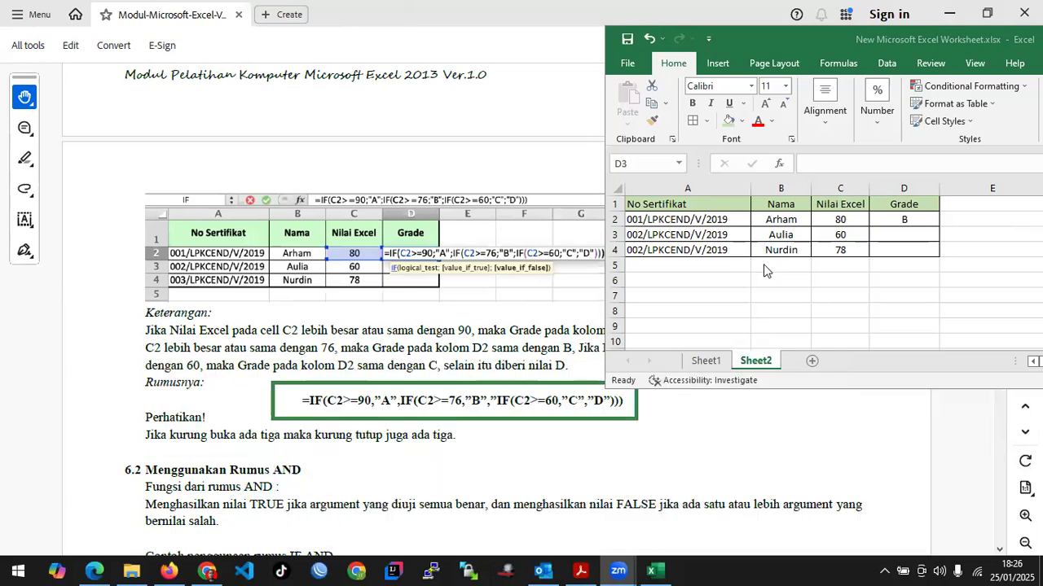
Bring D2's whole formula into view and examine its nested IF parts, starting with the C2>=76 test
click(879, 216)
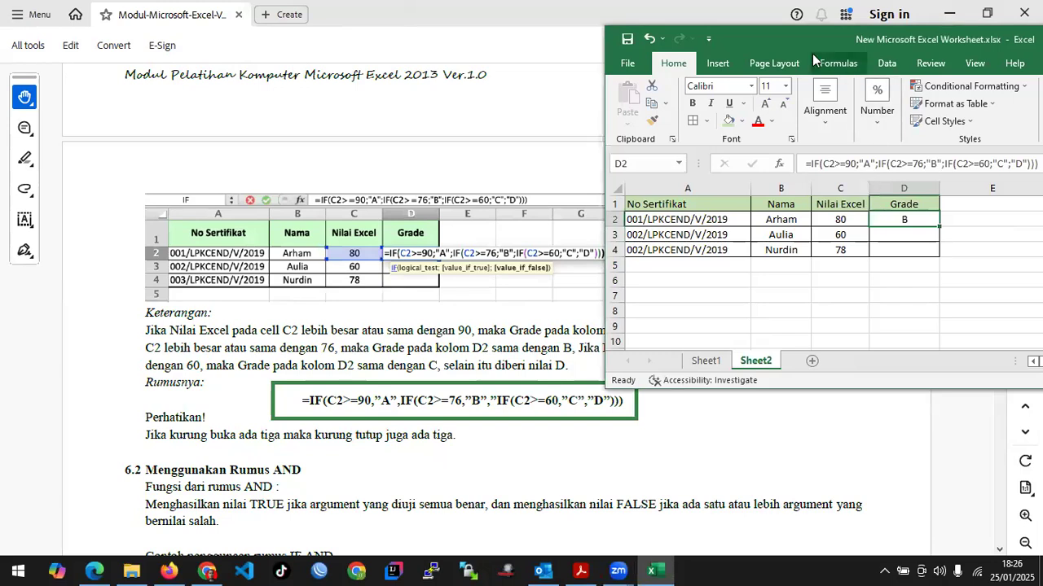
drag(789, 37, 741, 38)
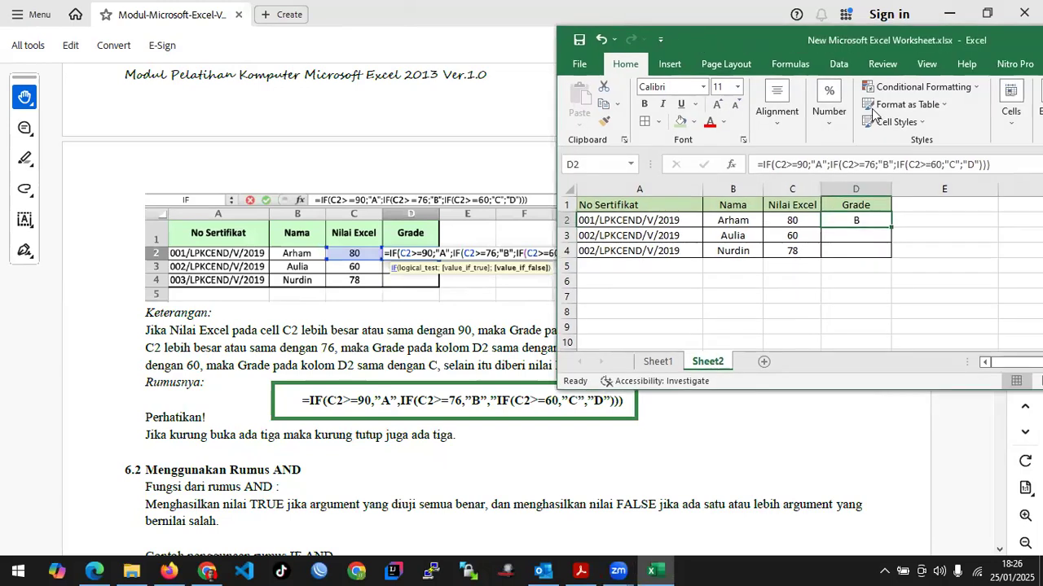
click(1012, 161)
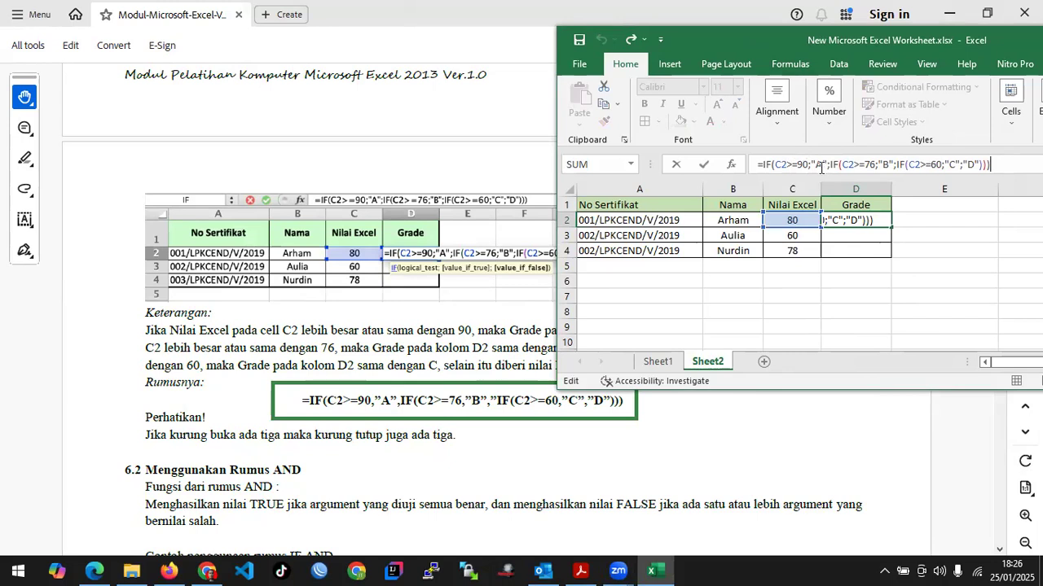
drag(825, 161, 863, 166)
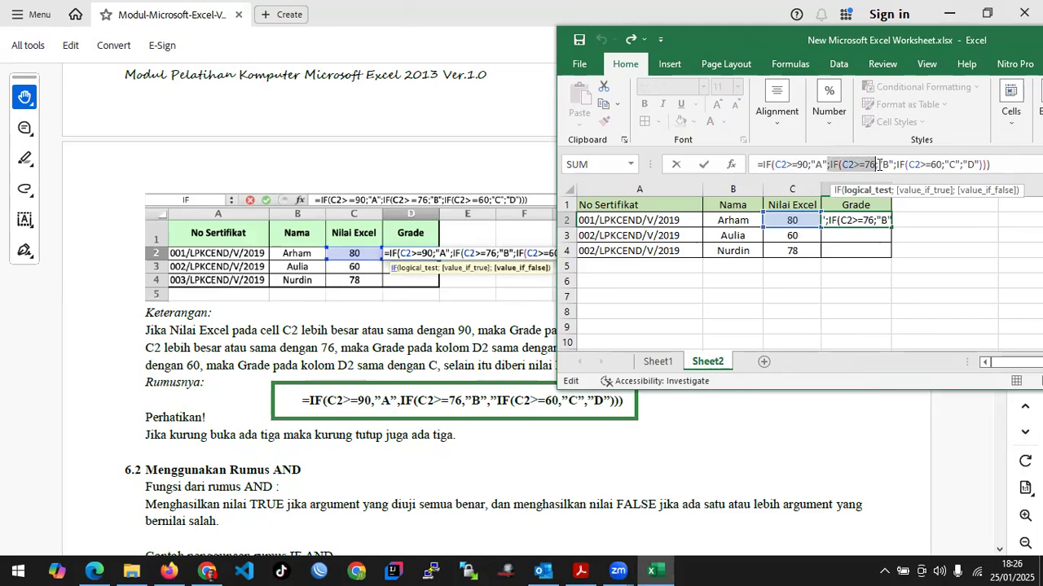
click(832, 164)
drag(832, 164, 978, 164)
click(897, 164)
Replace the final "D" in D2's formula with a fourth nested IF testing C2>=35 that returns "D" or else "E", accepting the proposed parenthesis correction
click(962, 165)
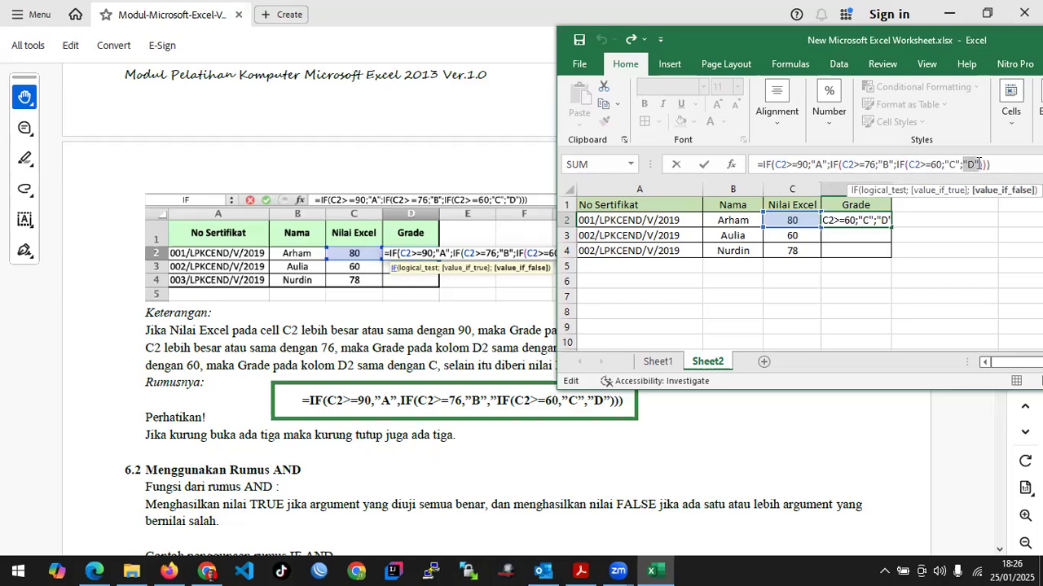
click(978, 164)
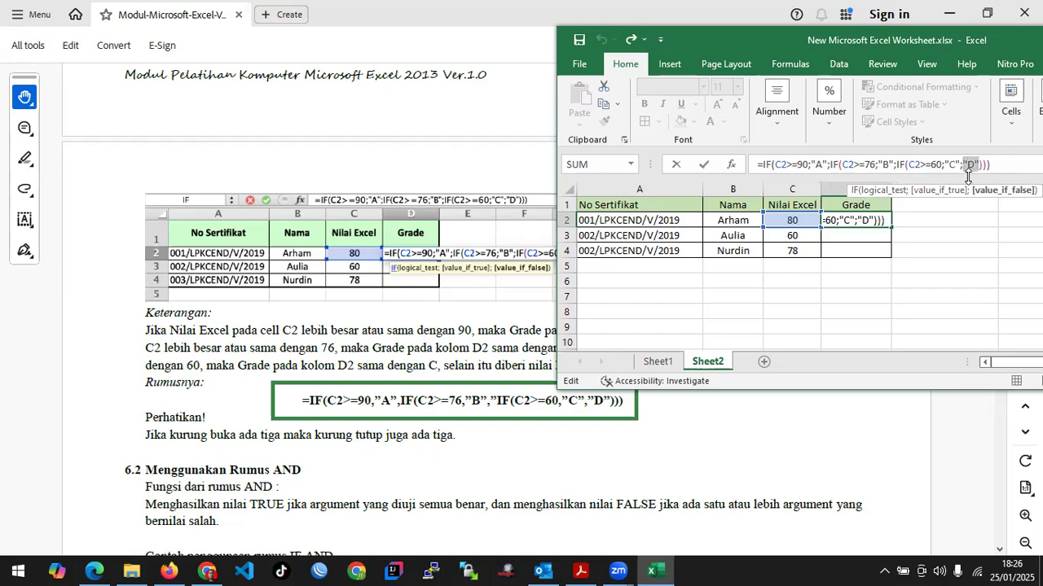
text(IF)
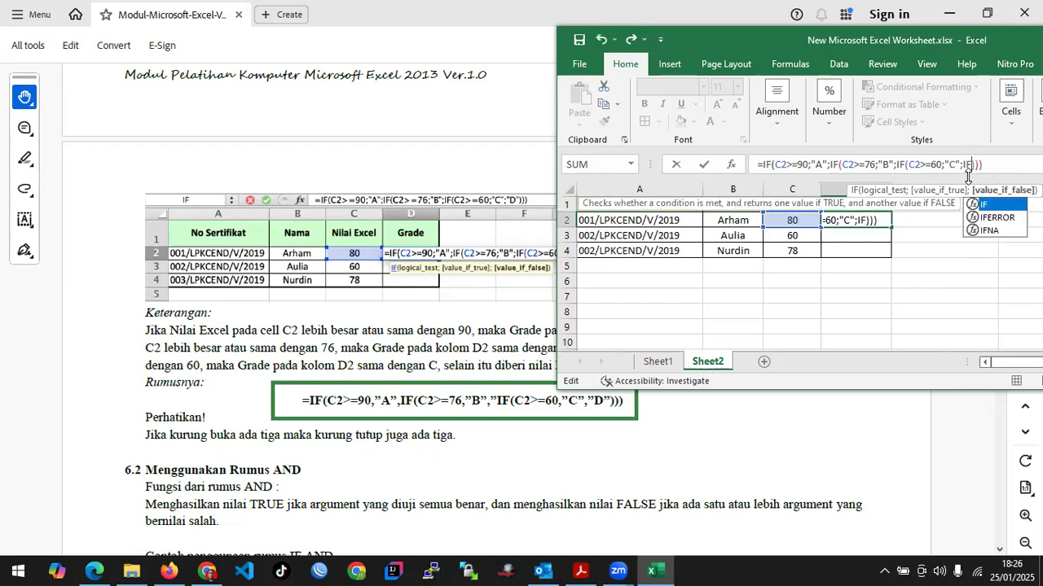
text(()
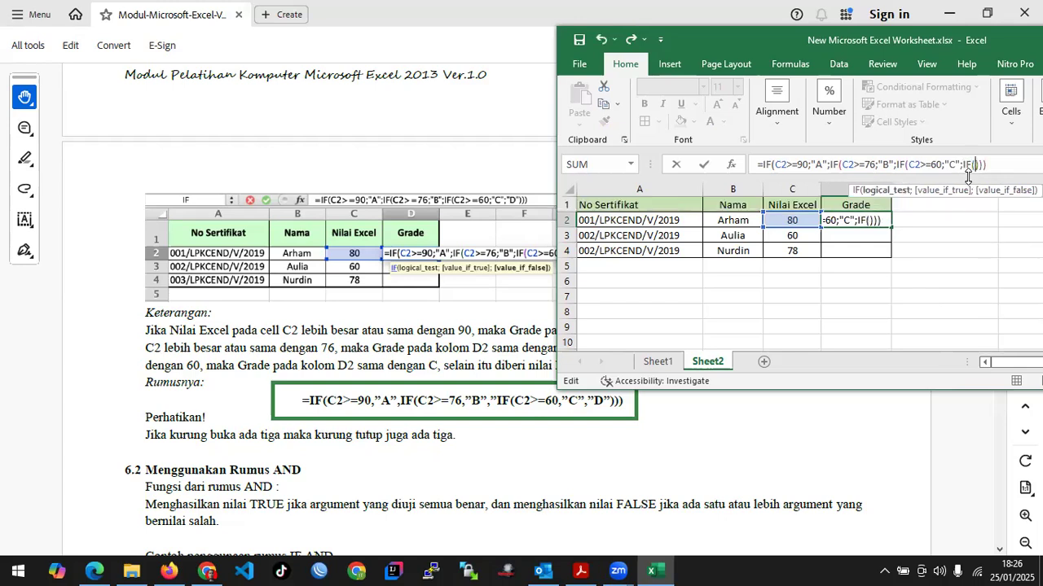
text(C2)
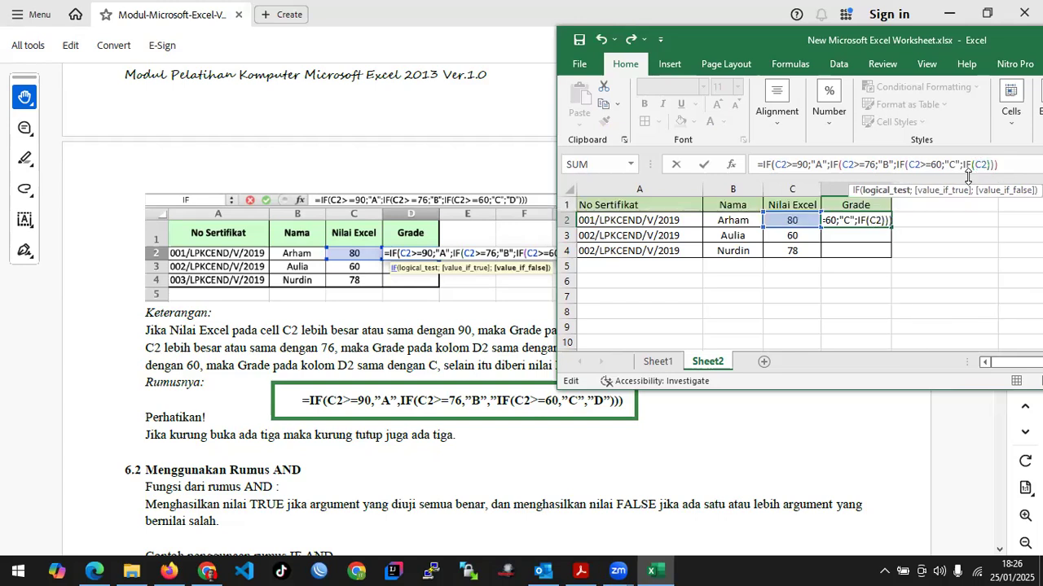
text(>=)
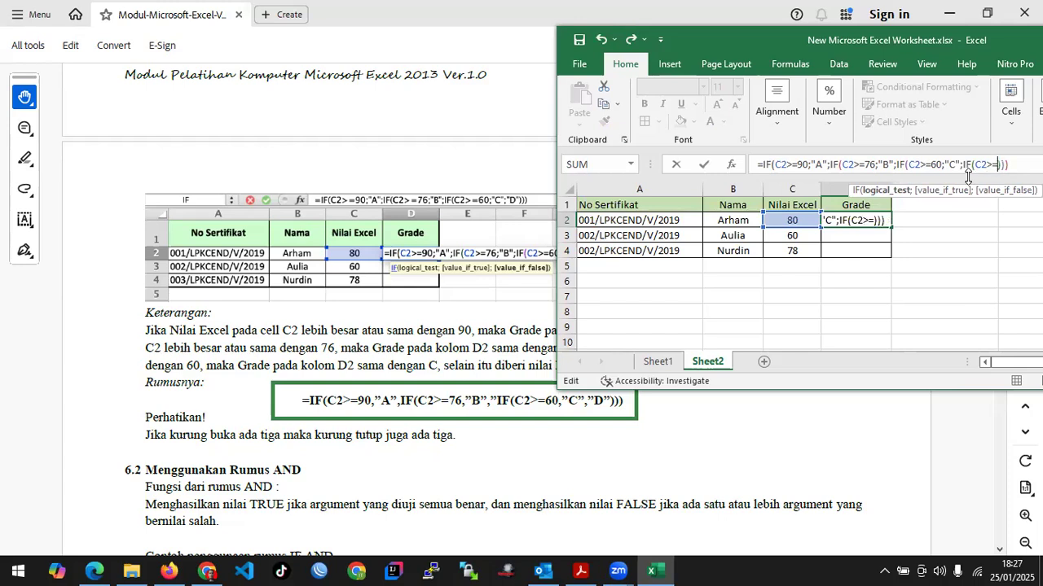
text(35)
text(;"D")
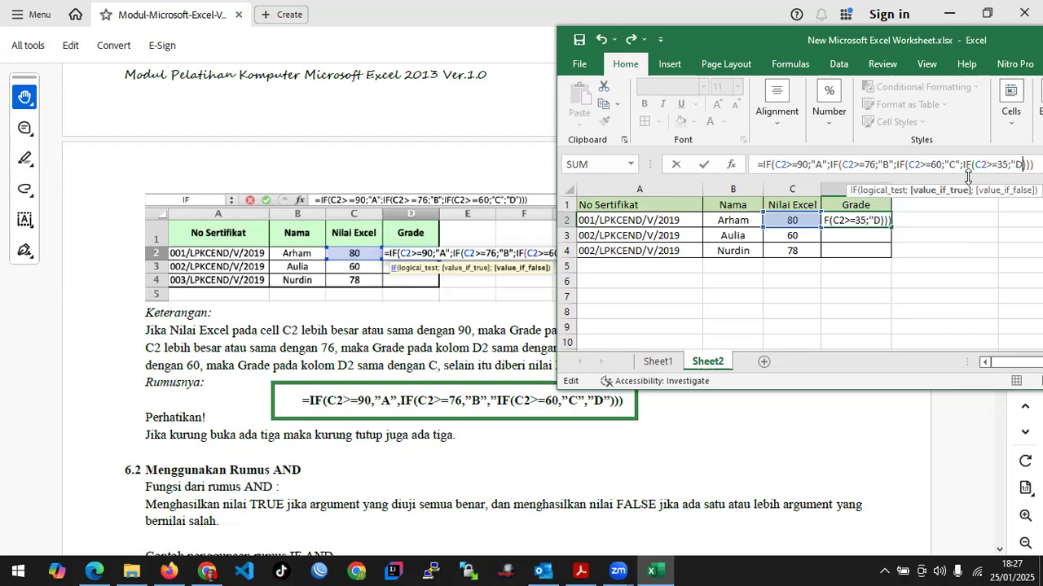
text(;"E")
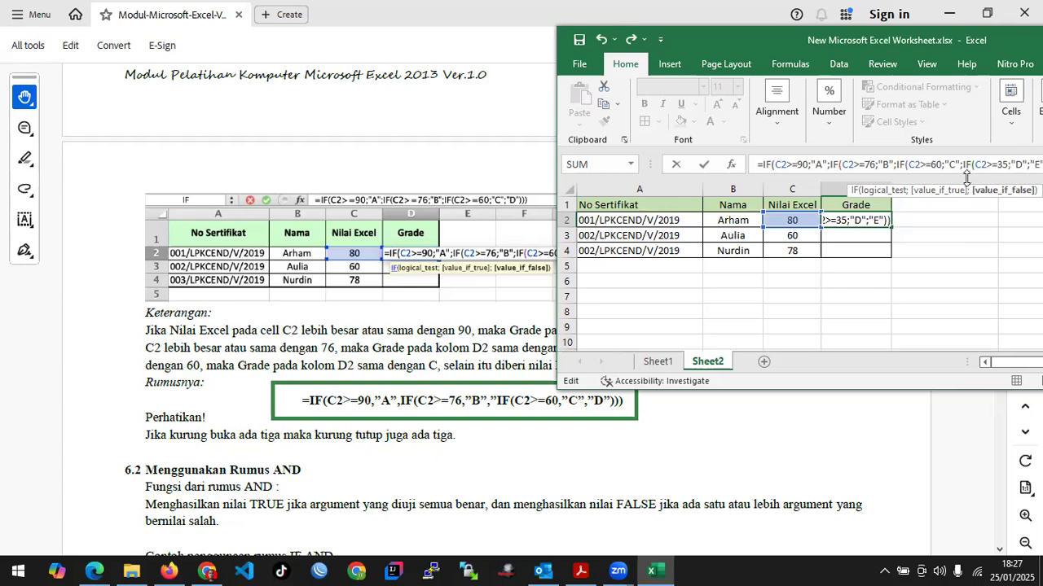
key(Return)
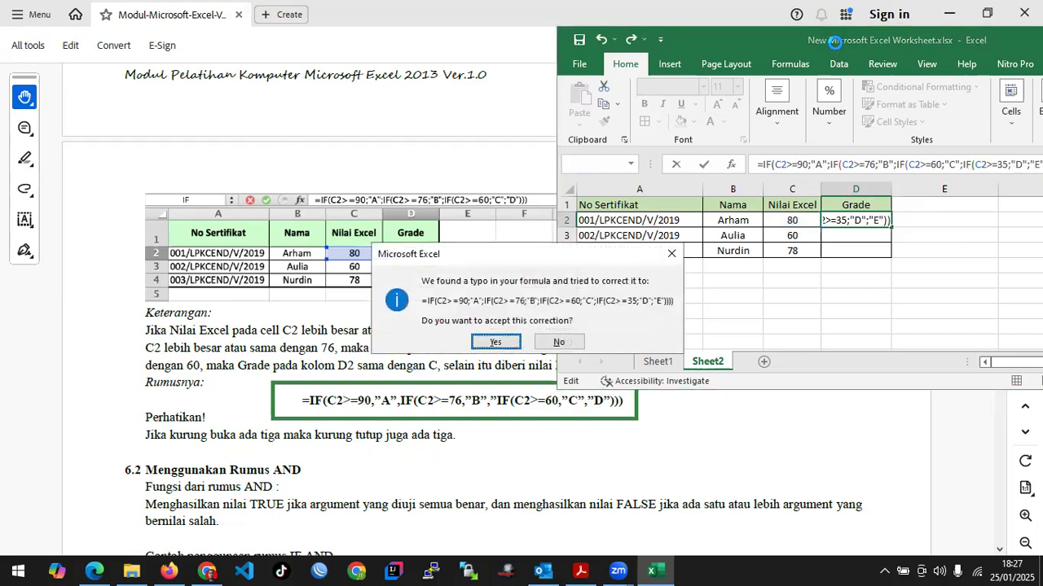
click(491, 342)
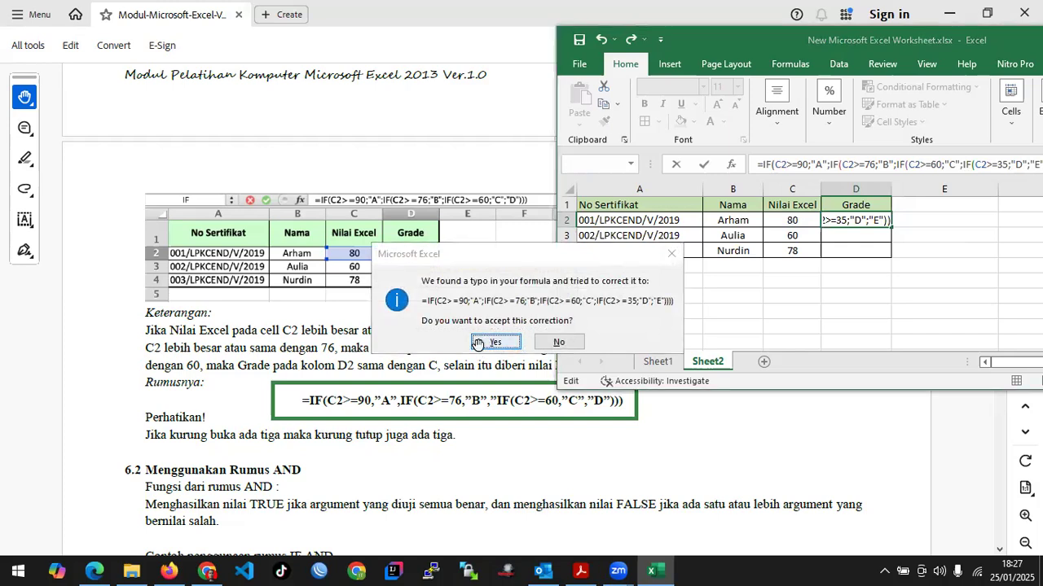
Bring D2's complete formula into view and examine its closing parentheses, then leave the cell without changes
click(879, 217)
drag(936, 40, 875, 40)
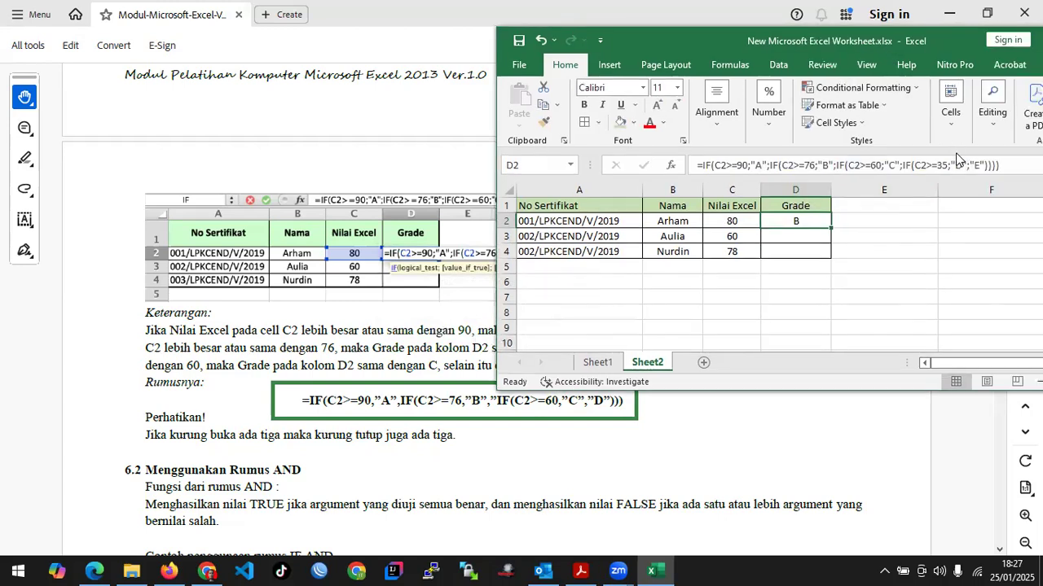
click(999, 166)
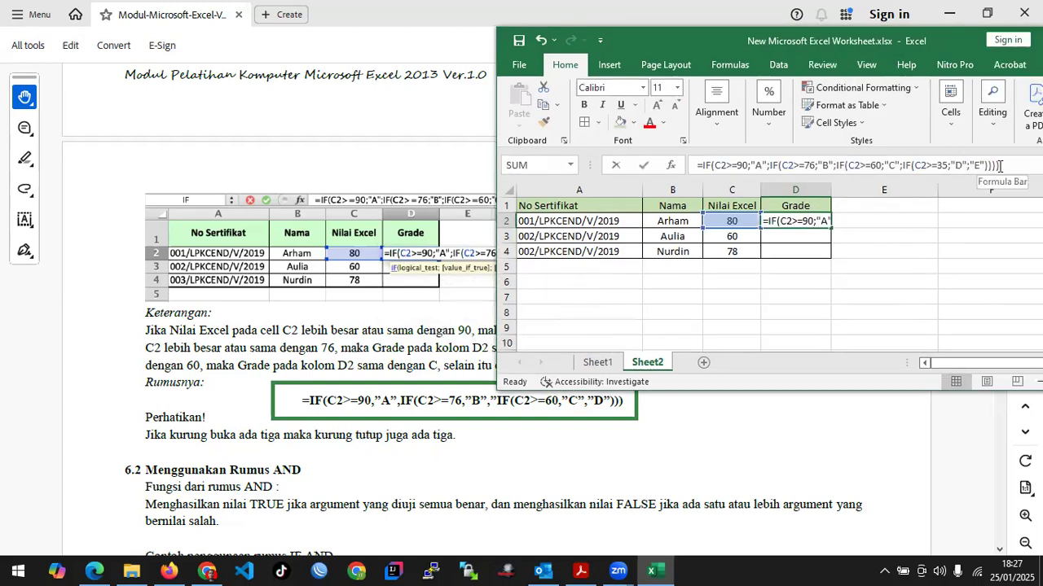
click(866, 239)
click(740, 253)
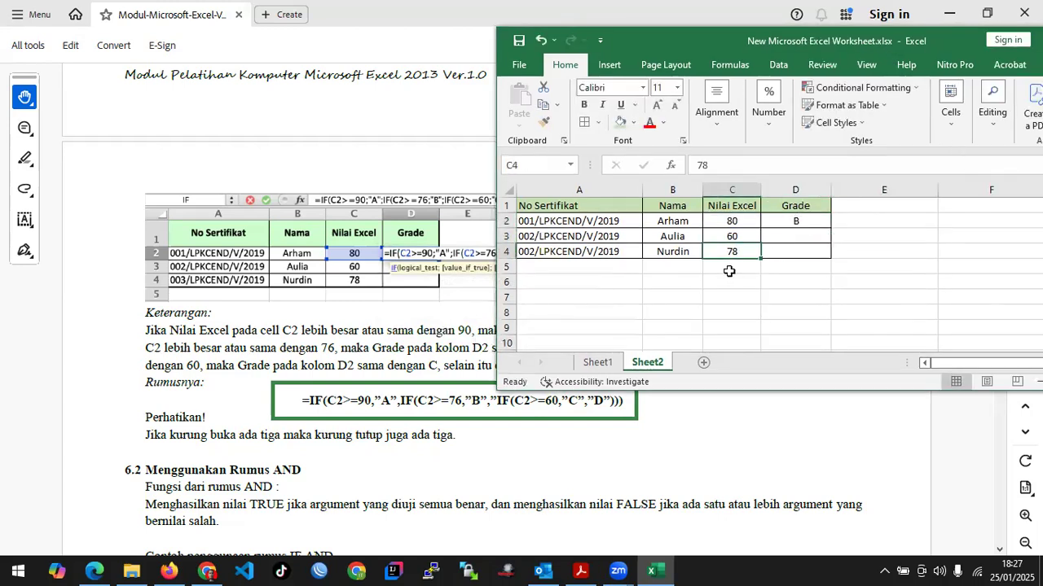
Fill the D2 grade formula down to D4, then try a score of 5 in C4 and undo that score
click(825, 228)
drag(825, 228, 824, 254)
click(743, 250)
text(5)
click(737, 297)
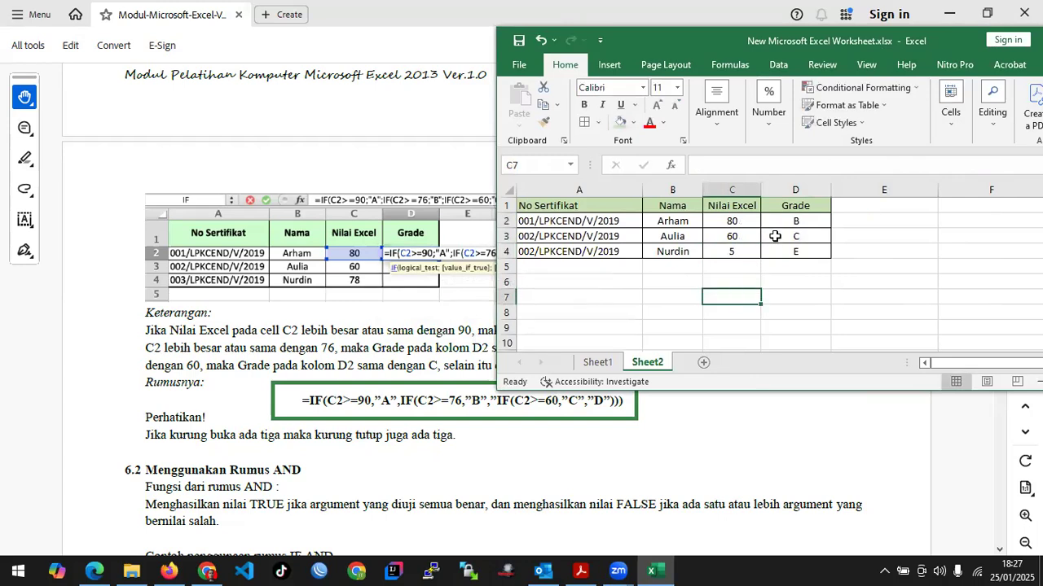
key(ctrl+z)
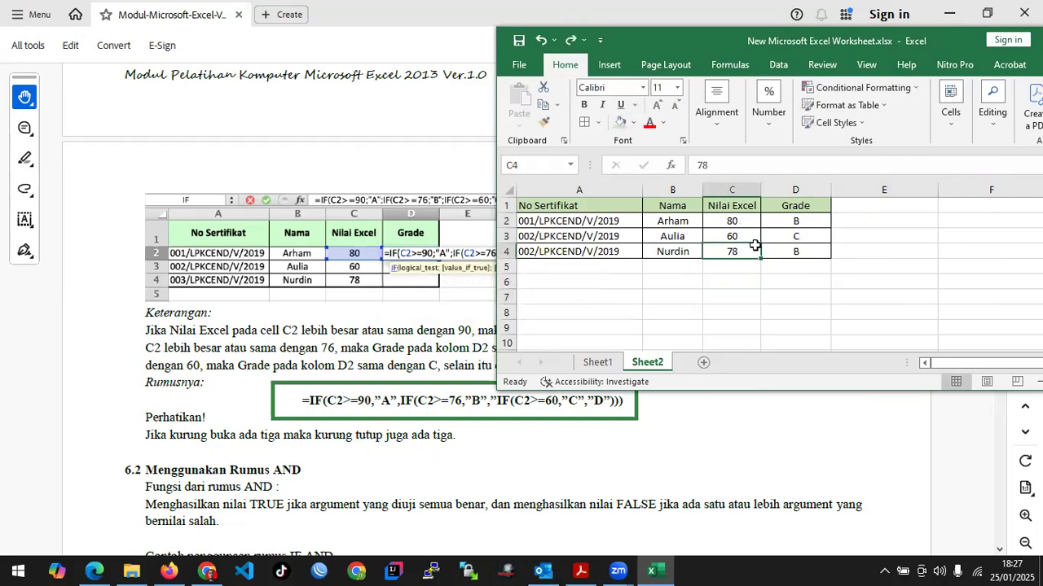
Try a score of 36 in C4, then undo it together with the grade formula fill
text(36)
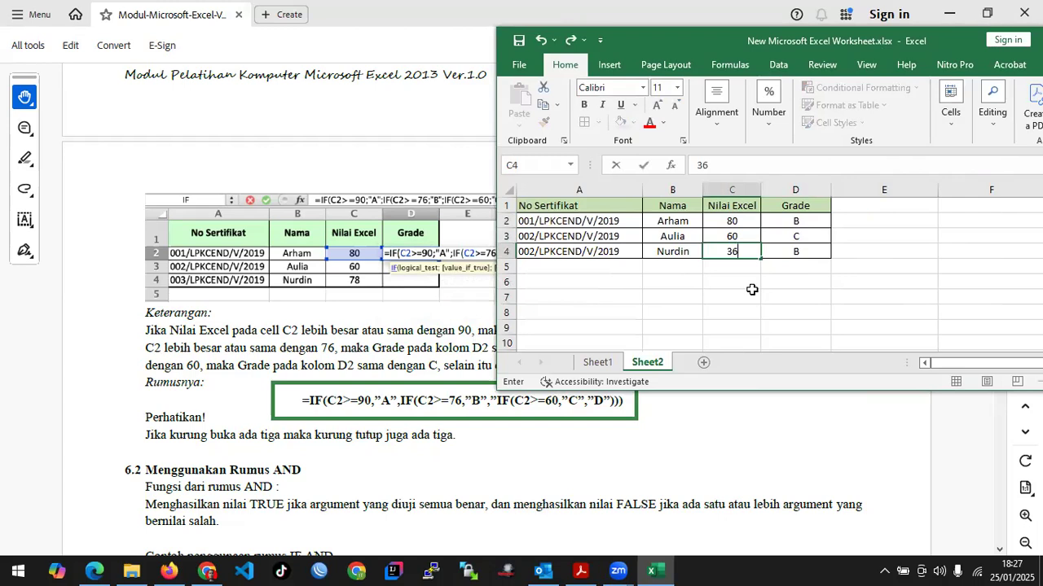
click(754, 296)
click(751, 251)
key(ctrl+z)
key(ctrl+z)
Fill the grade formula from D2 down through D4, then open D2 to show its formula
drag(831, 236, 831, 259)
click(847, 272)
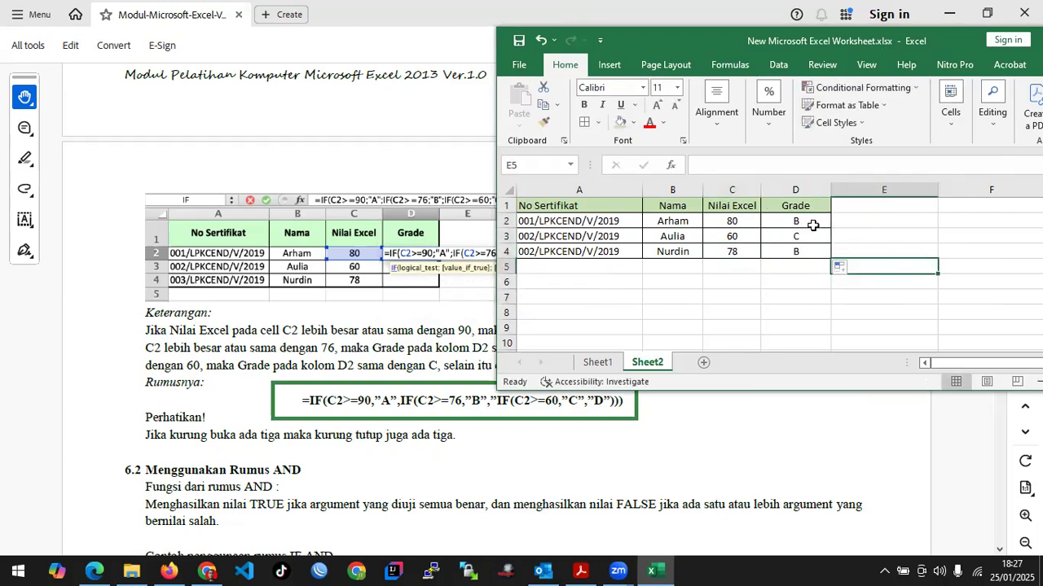
click(812, 225)
double_click(812, 225)
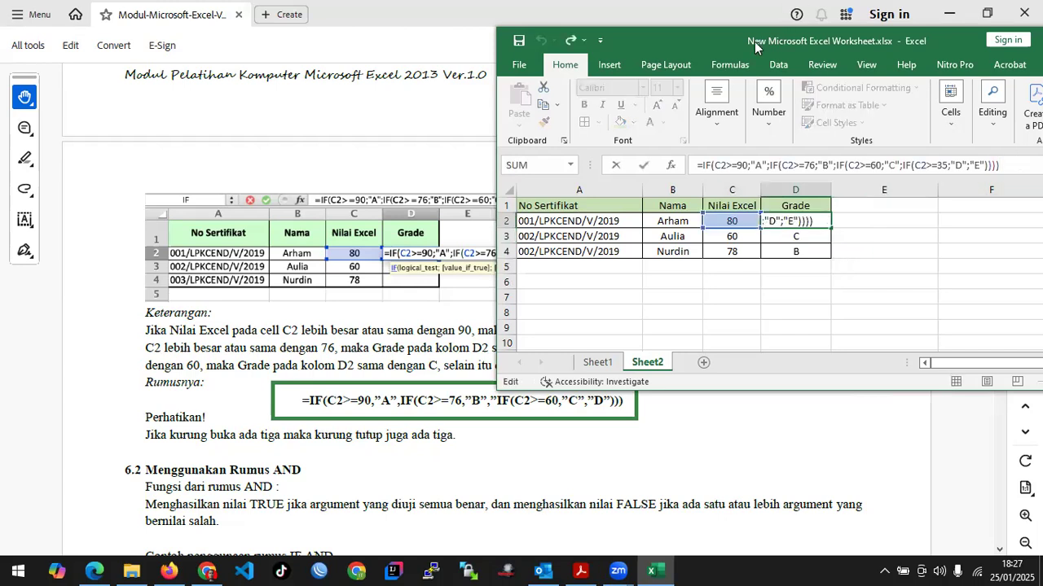
drag(755, 47, 752, 45)
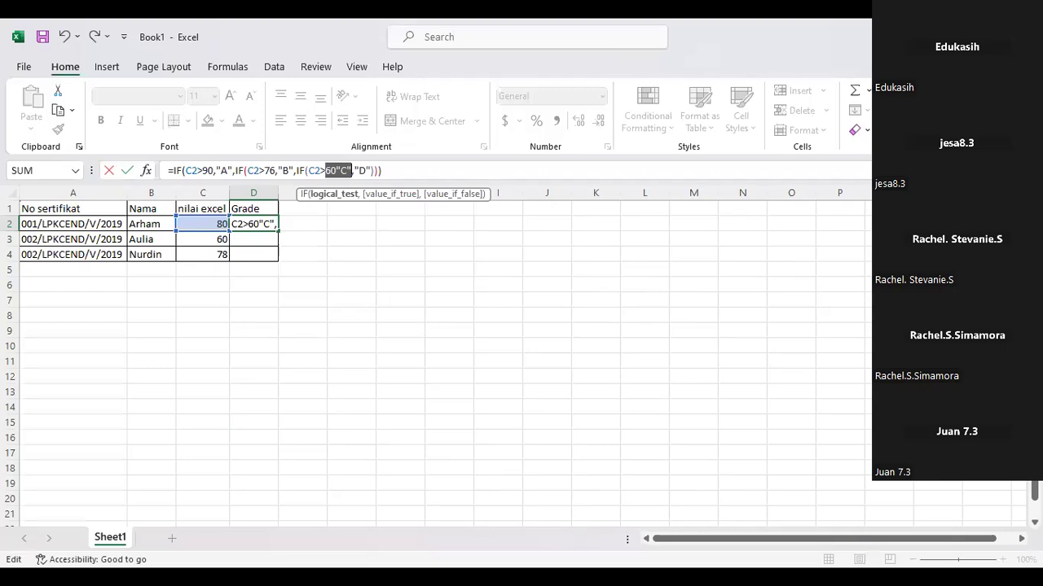
Try to enter the comma-separated nested IF formula in D2 of the Book1 workbook and close the alert
click(65, 500)
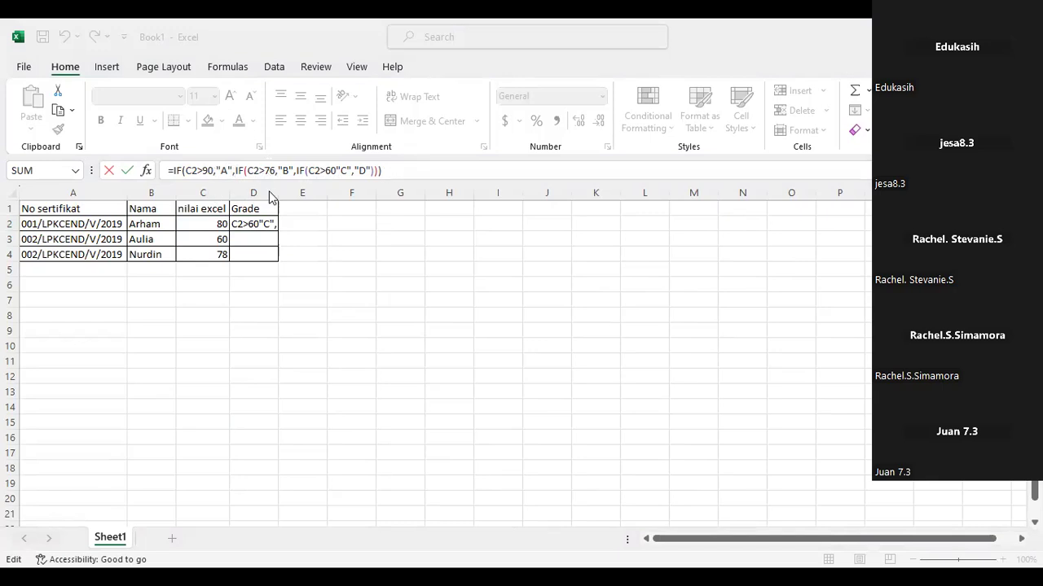
key(Return)
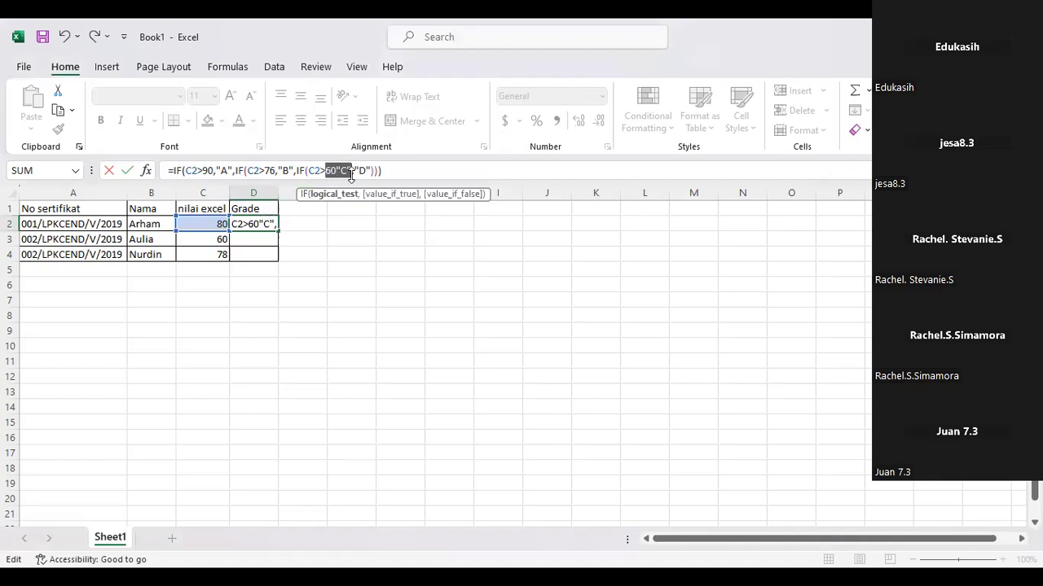
click(397, 167)
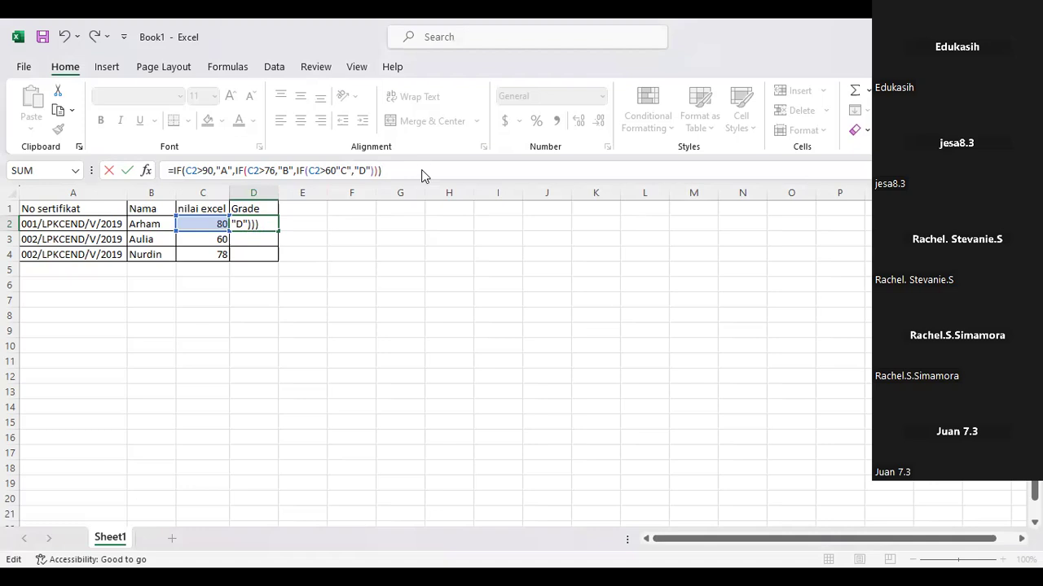
key(Return)
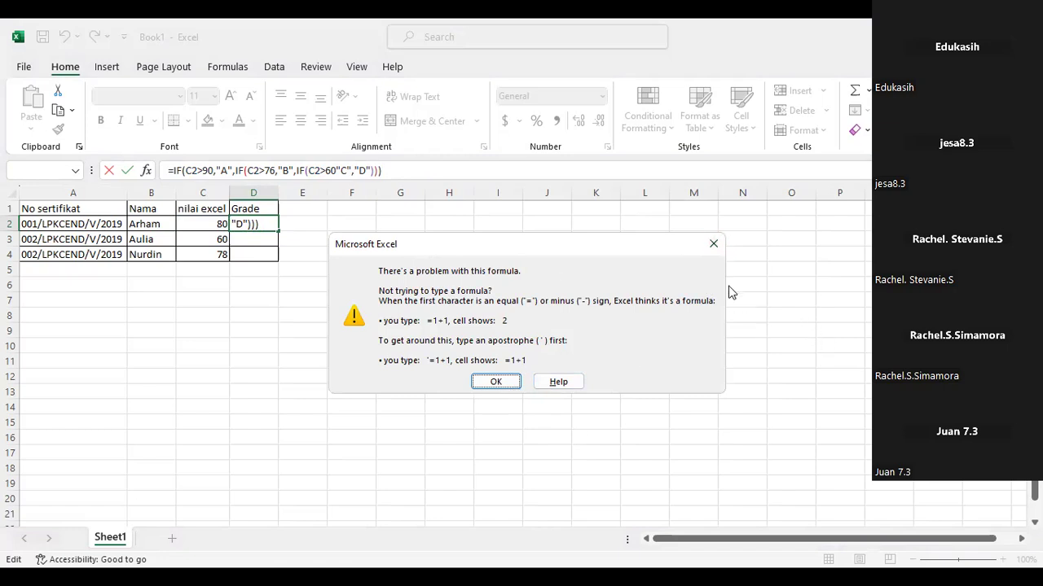
click(714, 245)
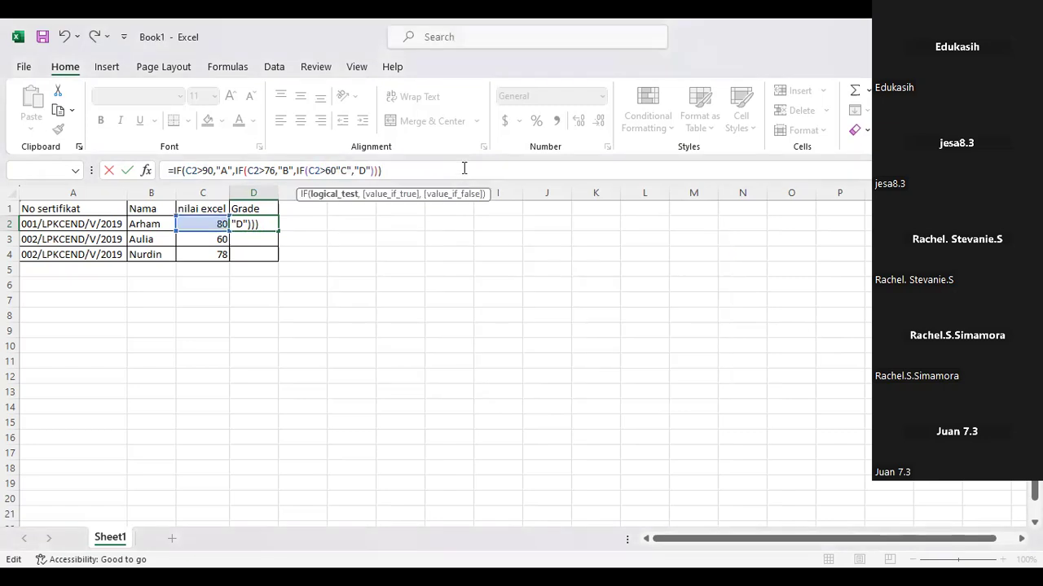
Remove one closing parenthesis from the end of Book1's D2 formula and try to enter it
click(464, 168)
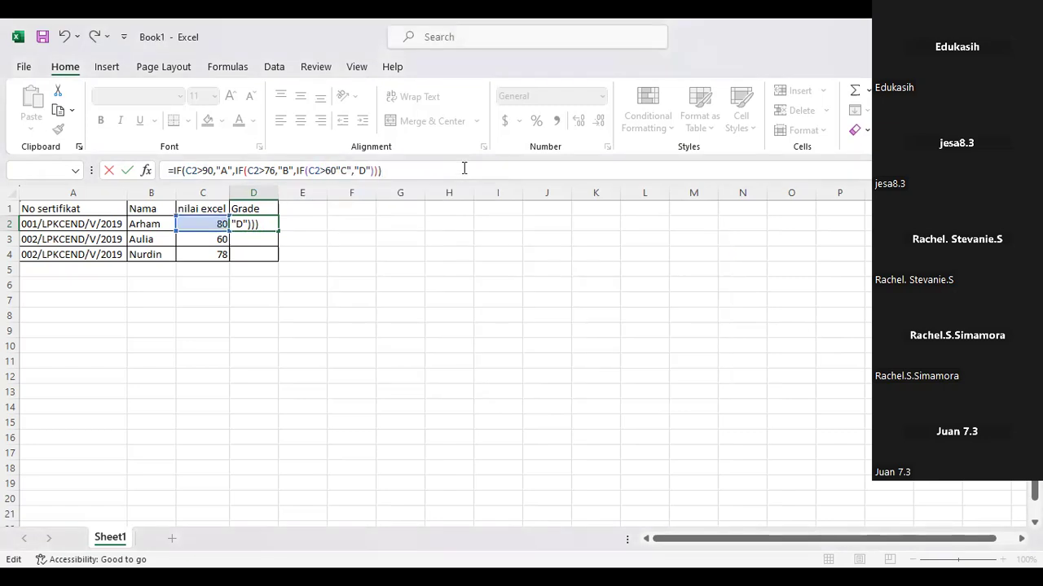
text())
key(BackSpace)
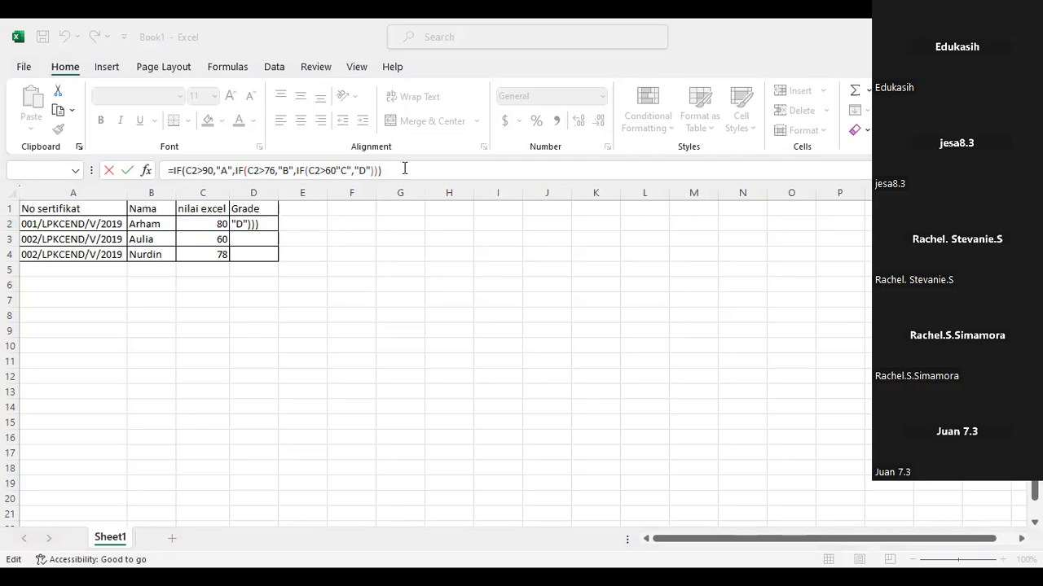
click(288, 224)
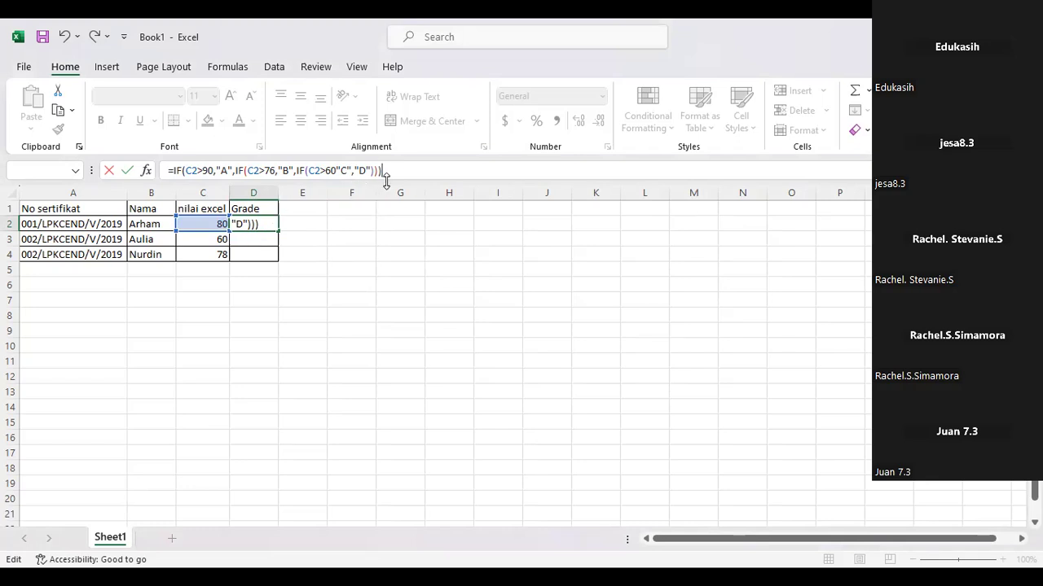
key(BackSpace)
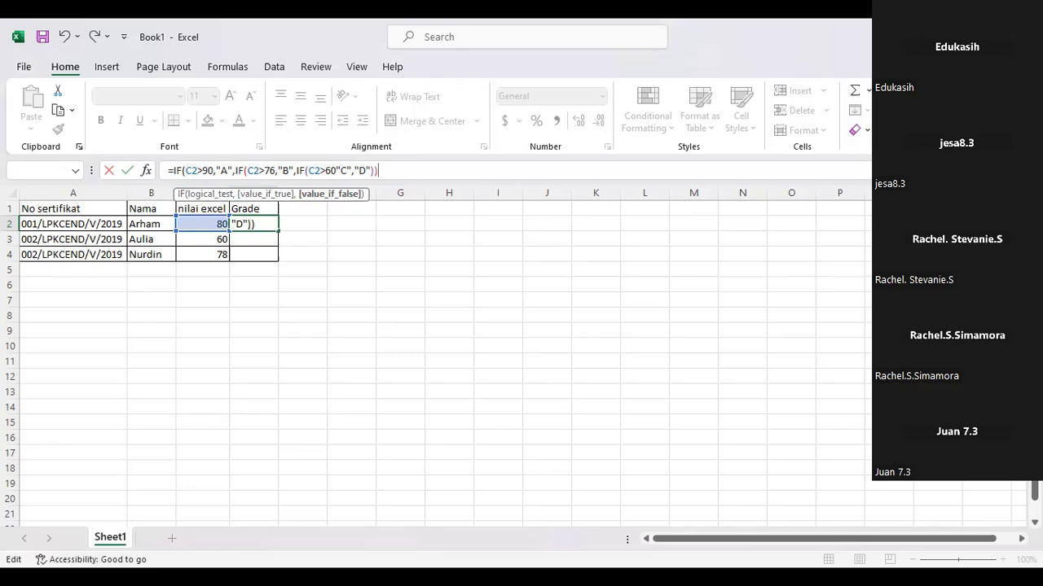
key(Return)
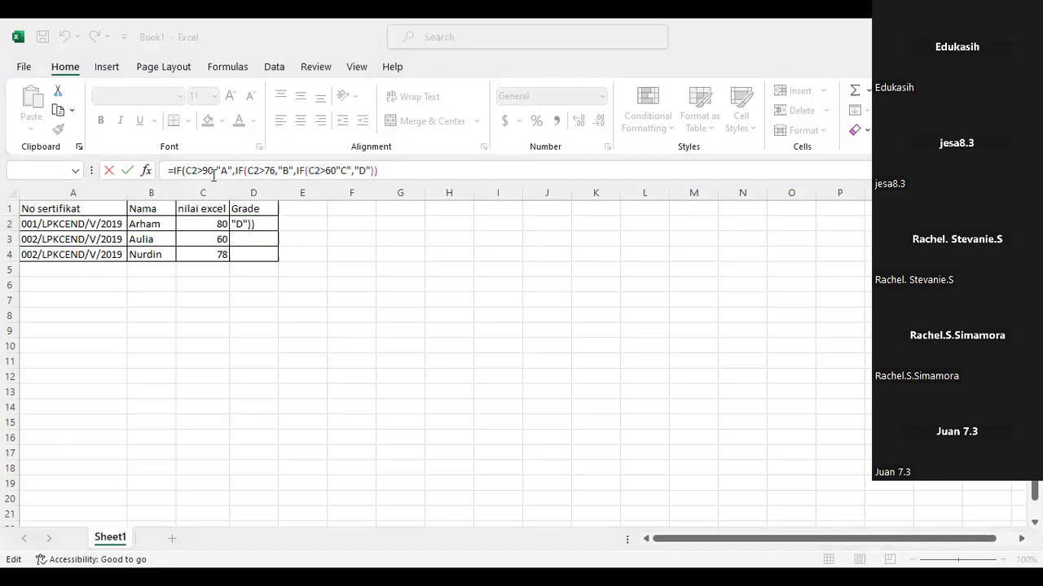
Try retyping the comma after C2>90 in the D2 formula and entering it again
click(216, 170)
text(,)
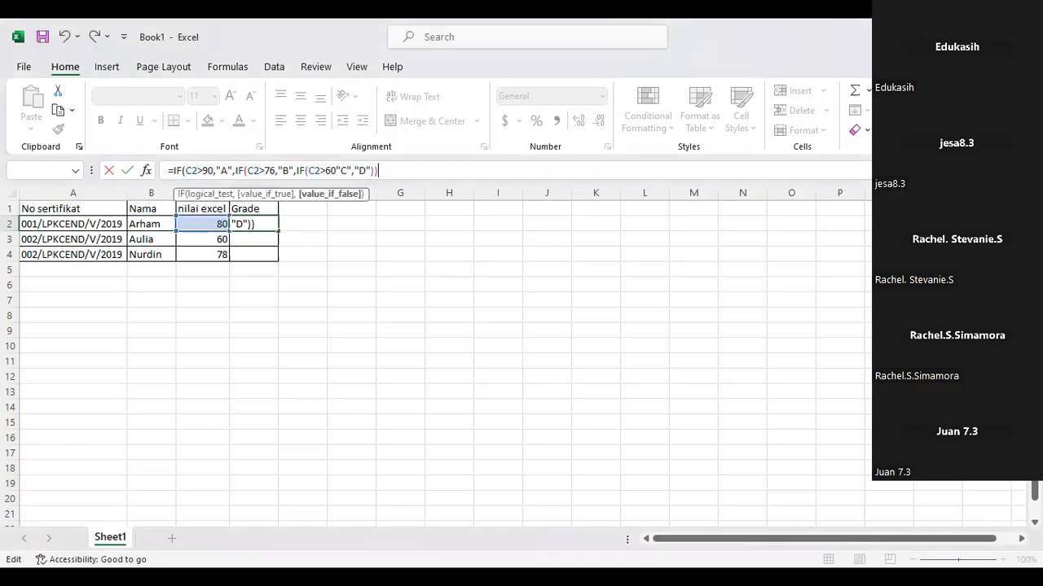
key(Return)
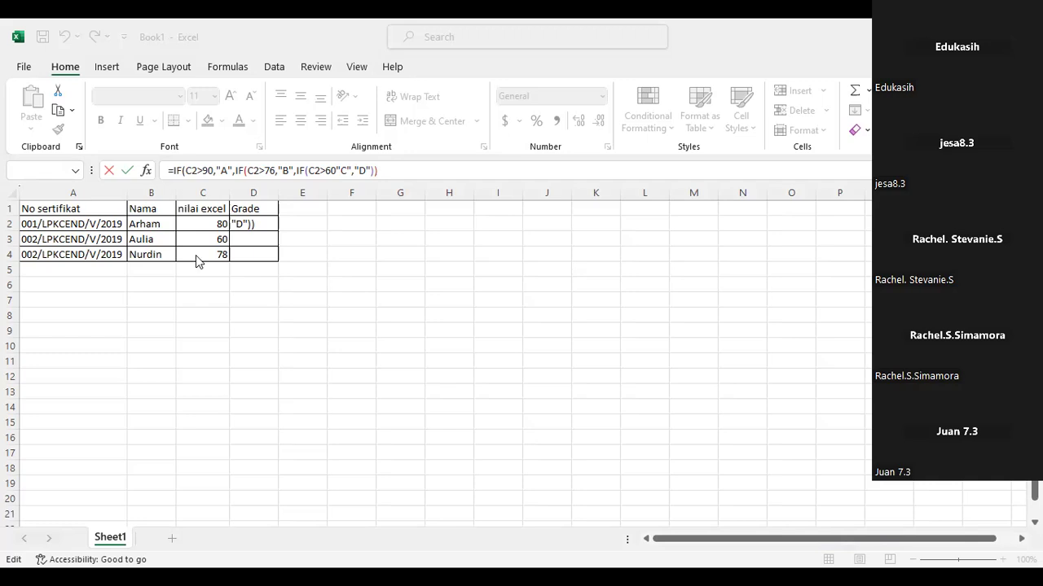
Try replacing the comma after C2>90 with a semicolon in the D2 formula, and retype the comma after "A"
click(215, 170)
double_click(208, 170)
click(214, 170)
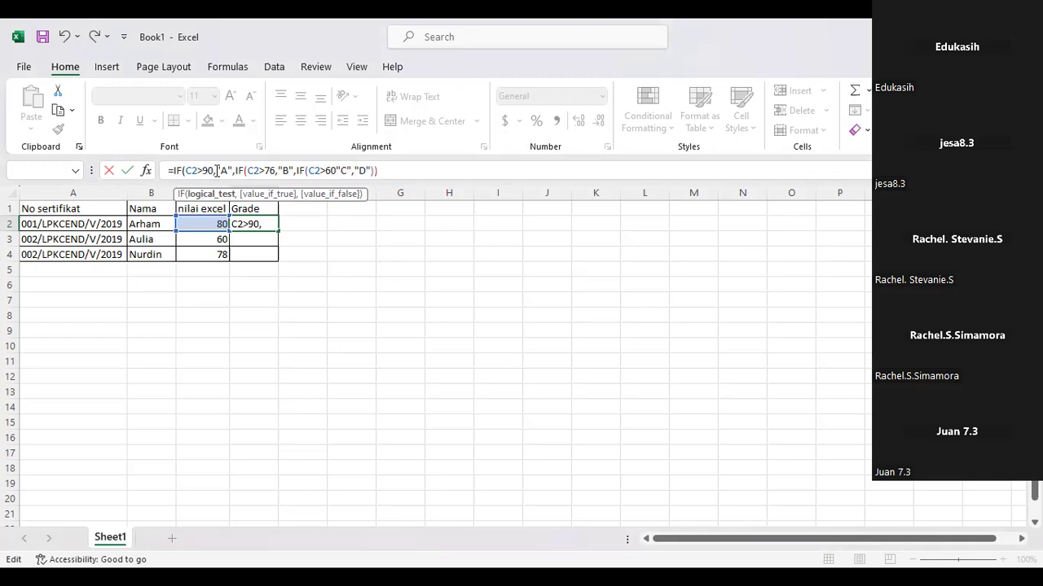
key(Right)
key(Right)
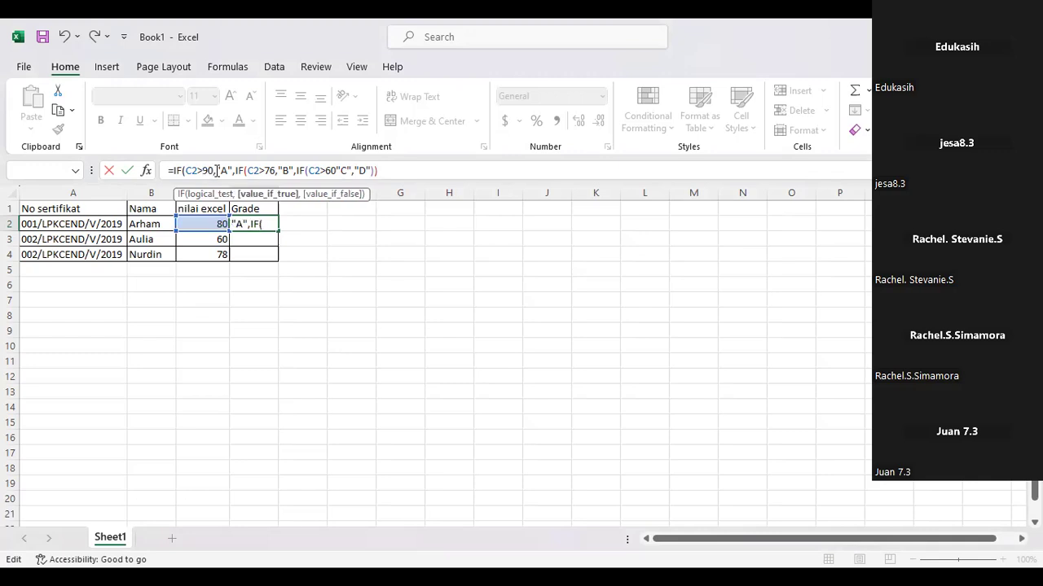
key(BackSpace)
text(;)
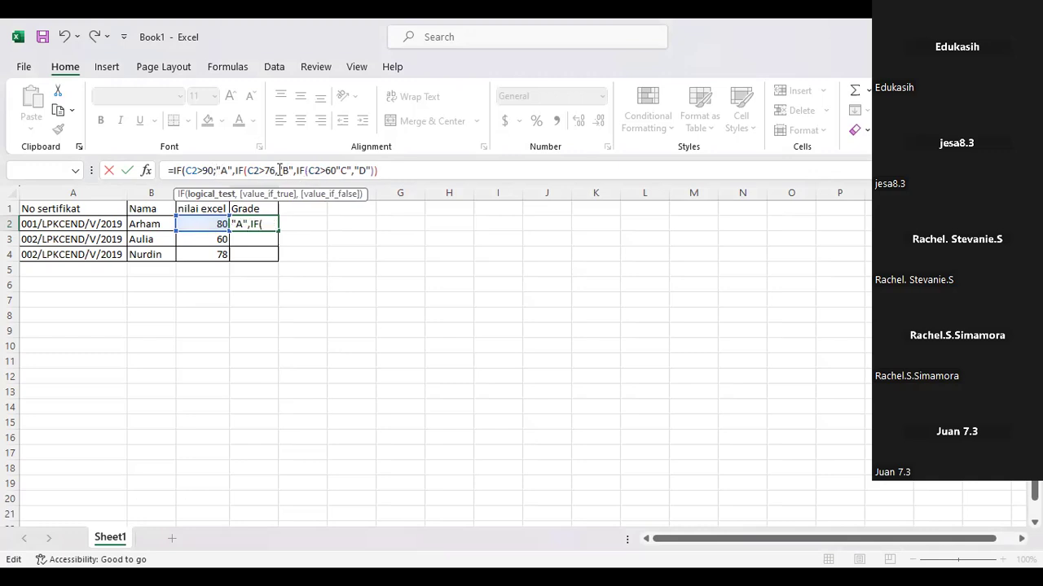
click(236, 169)
key(Delete)
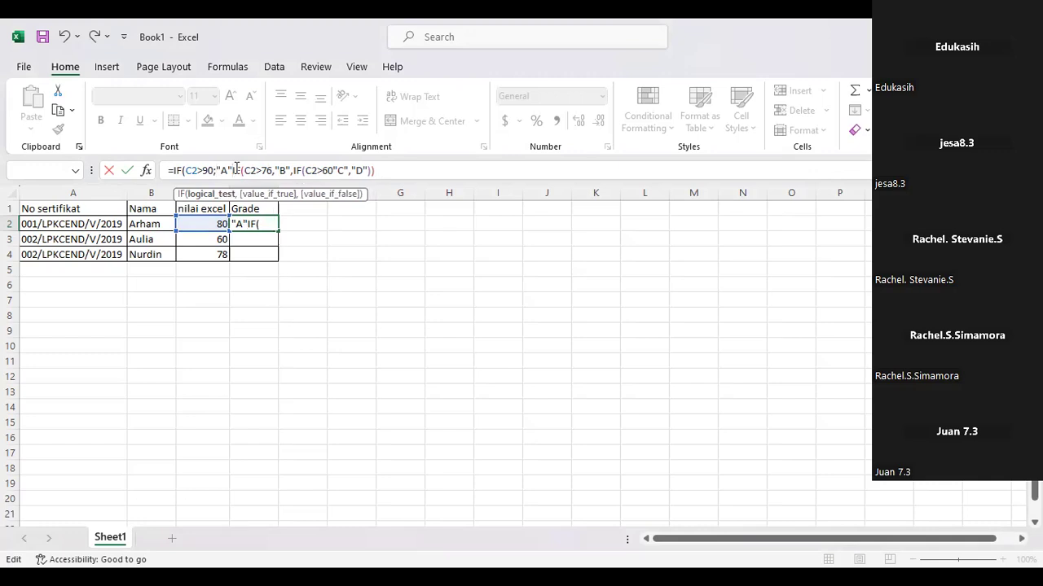
text(,)
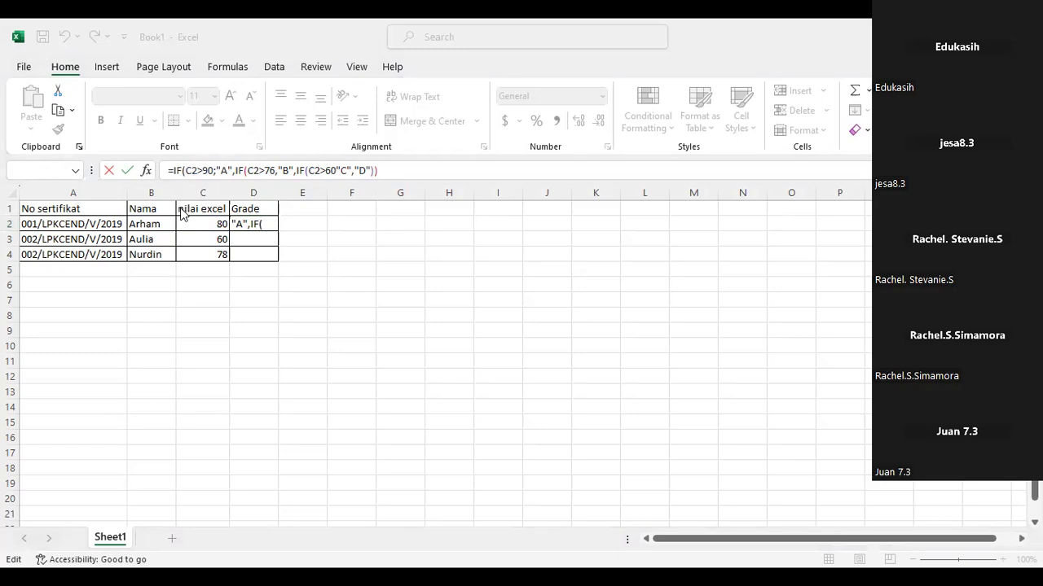
click(213, 172)
text(;)
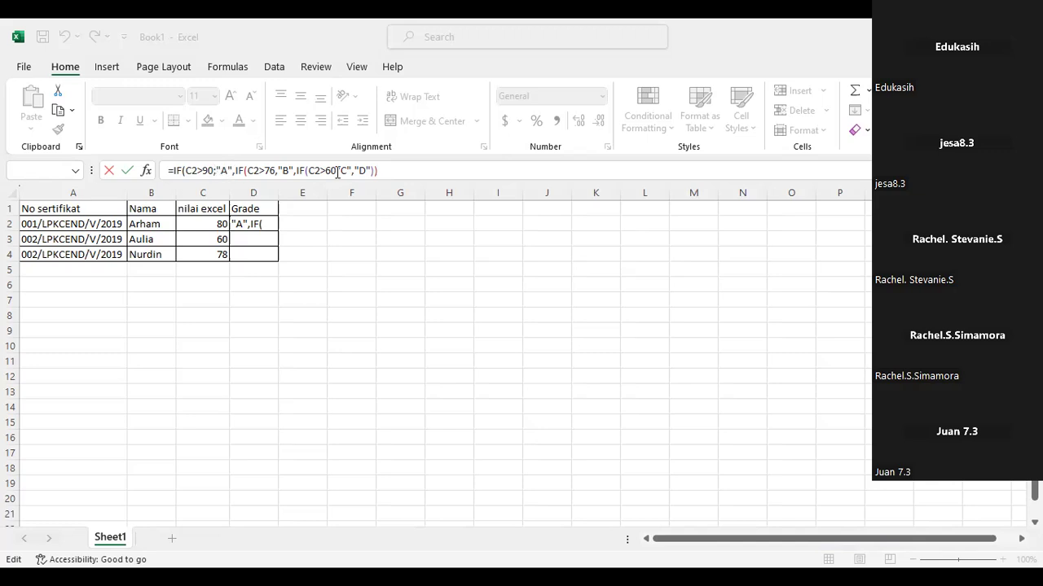
Delete the end of the D2 formula back to the letter A of the first grade
click(421, 170)
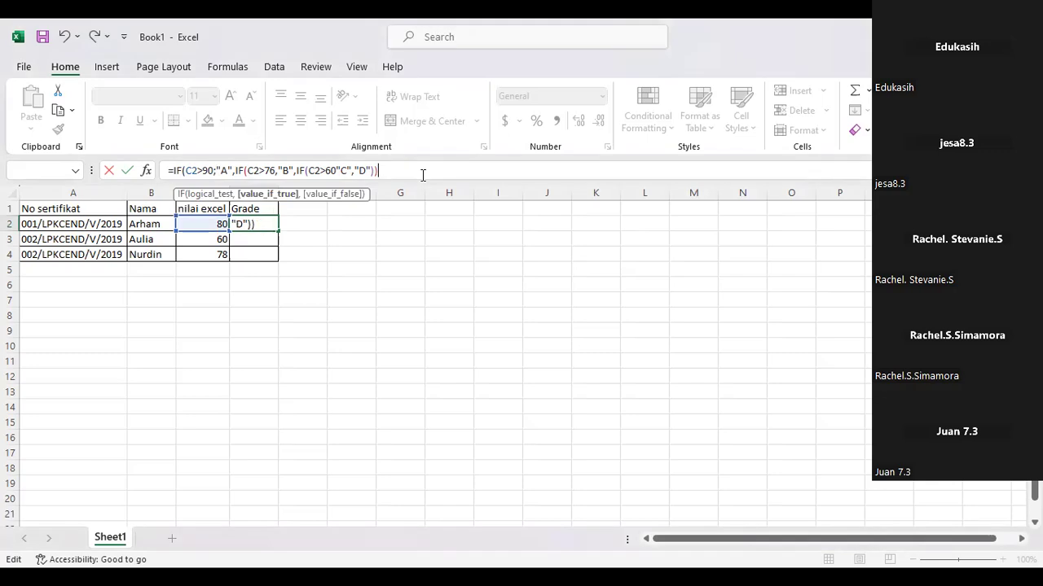
key(ctrl+a)
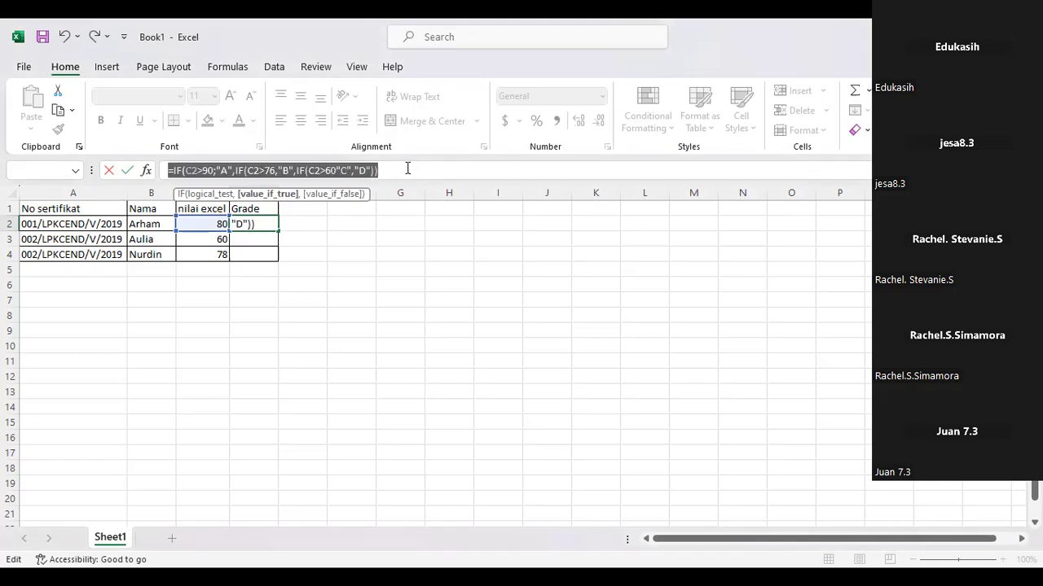
click(407, 168)
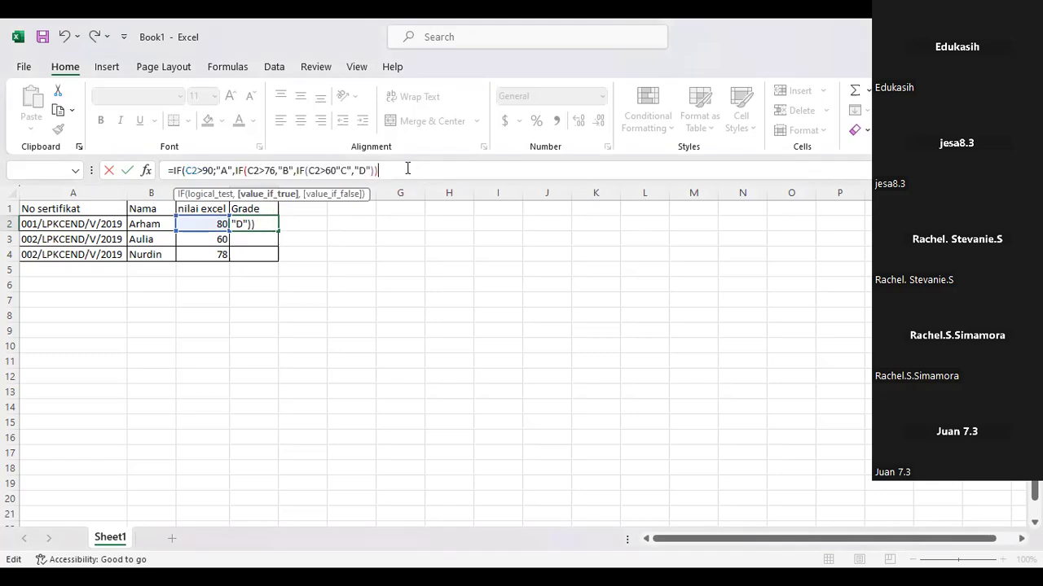
key(BackSpace)
key(BackSpace)
key(BackSpace)
key(BackSpace)
key(BackSpace)
key(BackSpace)
key(BackSpace)
key(BackSpace)
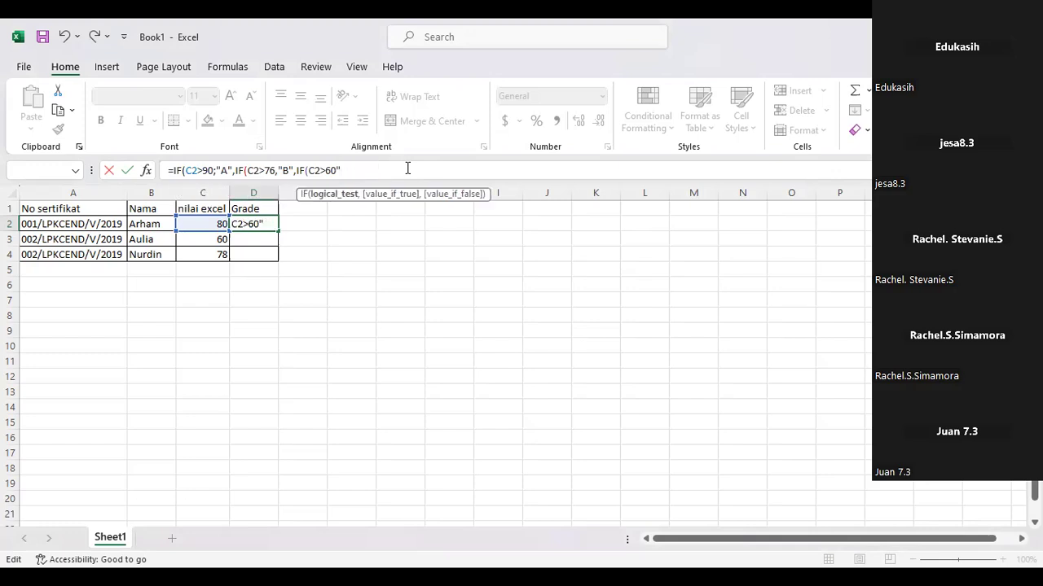
key(BackSpace)
key(BackSpace)
key(BackSpace)
key(BackSpace)
key(BackSpace)
key(BackSpace)
key(BackSpace)
key(BackSpace)
key(BackSpace)
key(BackSpace)
key(BackSpace)
key(BackSpace)
key(BackSpace)
key(BackSpace)
key(BackSpace)
key(BackSpace)
key(BackSpace)
key(BackSpace)
key(BackSpace)
key(BackSpace)
key(BackSpace)
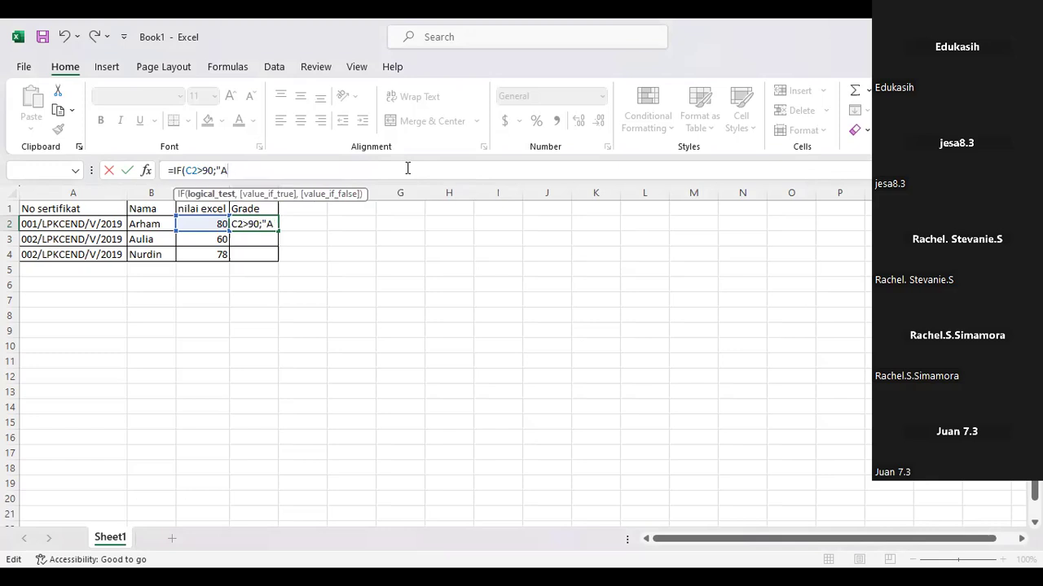
Put a comma after C2>90 in the D2 formula, then close the "A" text and add a comma after it
click(218, 169)
key(BackSpace)
text(,)
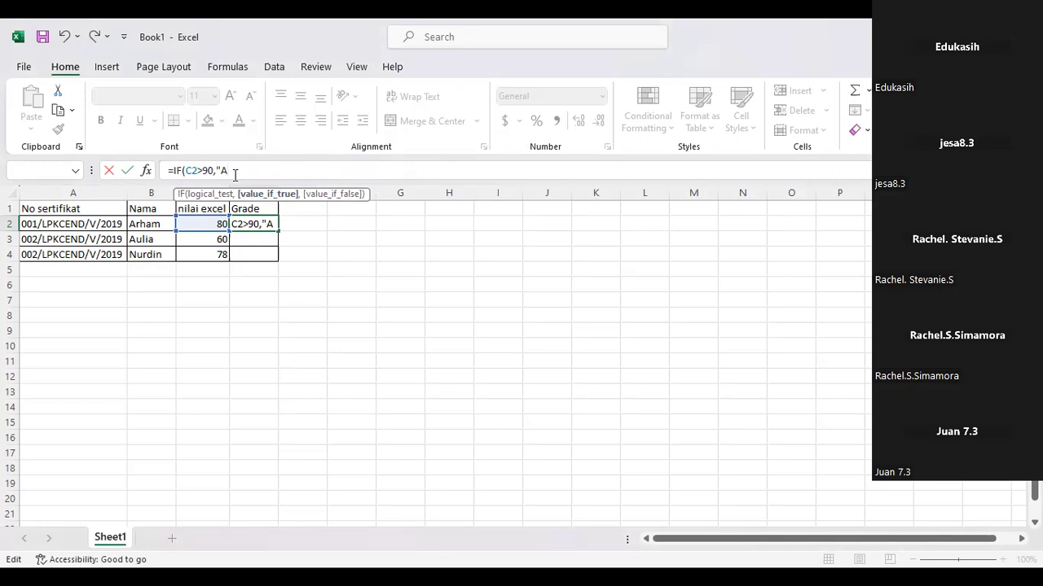
text(")
text(,)
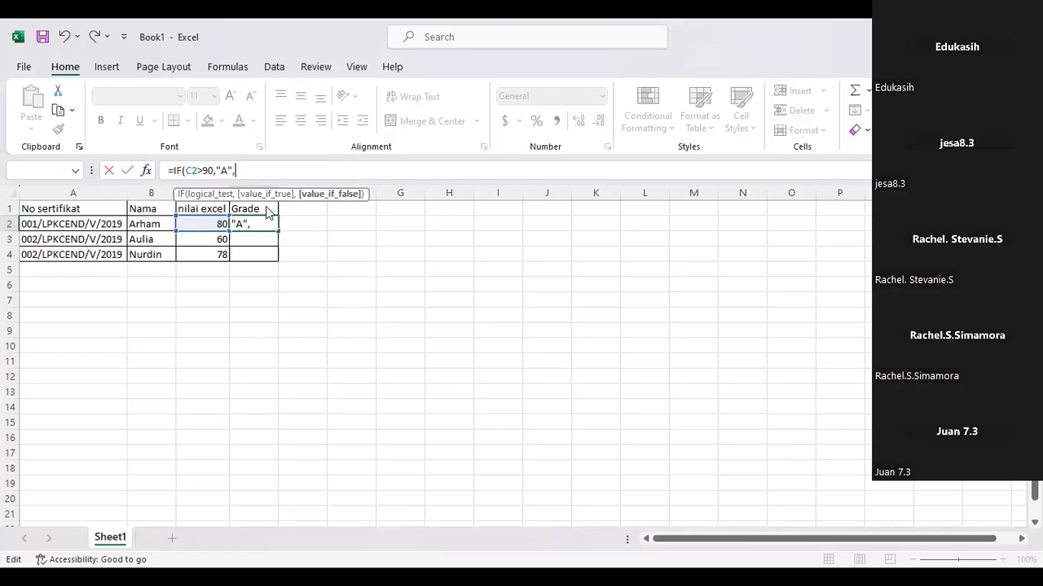
Add a nested IF(C2>=60,"B") as the value if false in the D2 formula
text(if)
key(Tab)
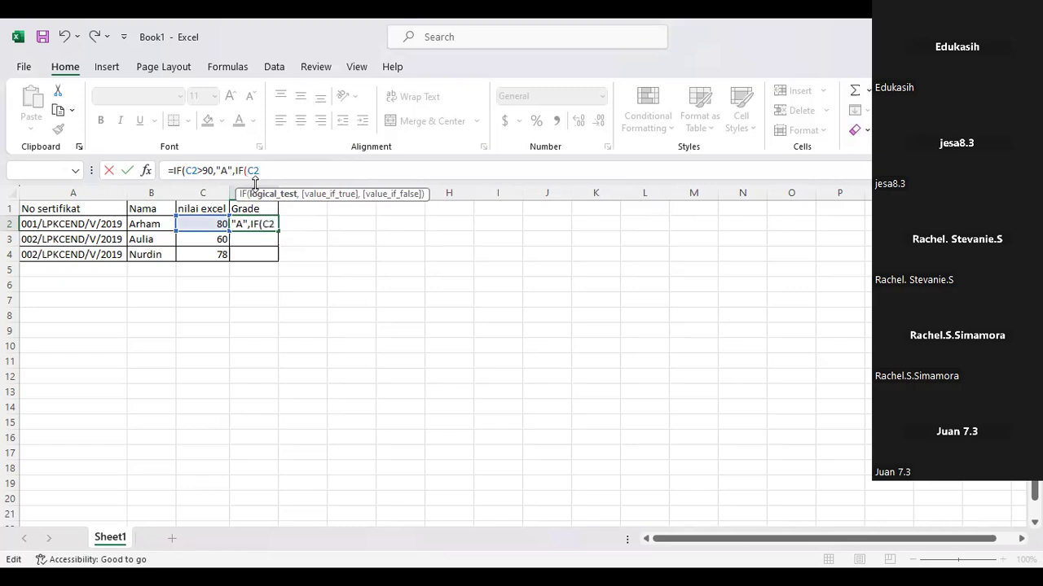
text(<)
key(BackSpace)
text(>=60,")
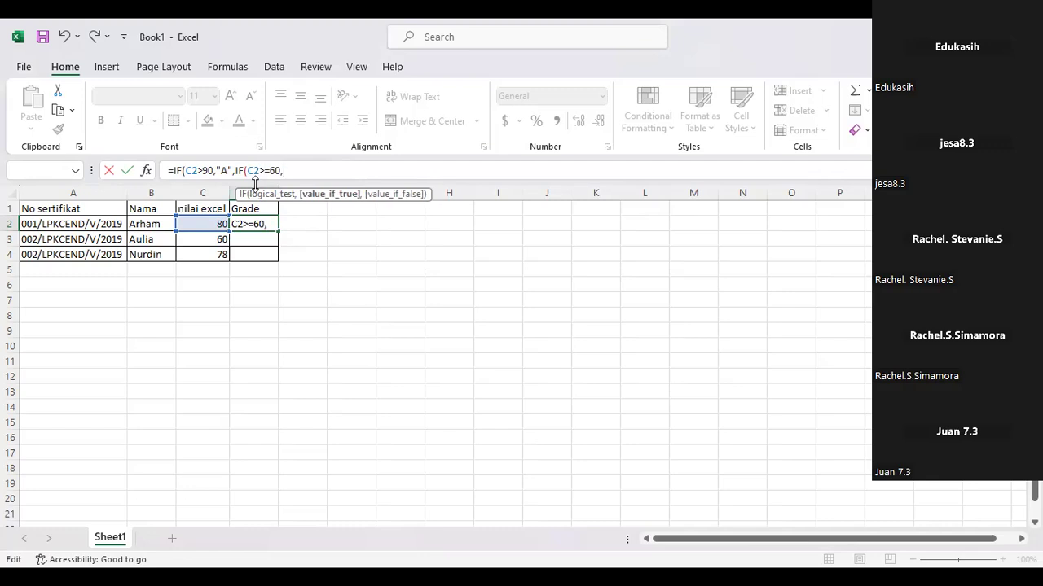
text(B")
text())
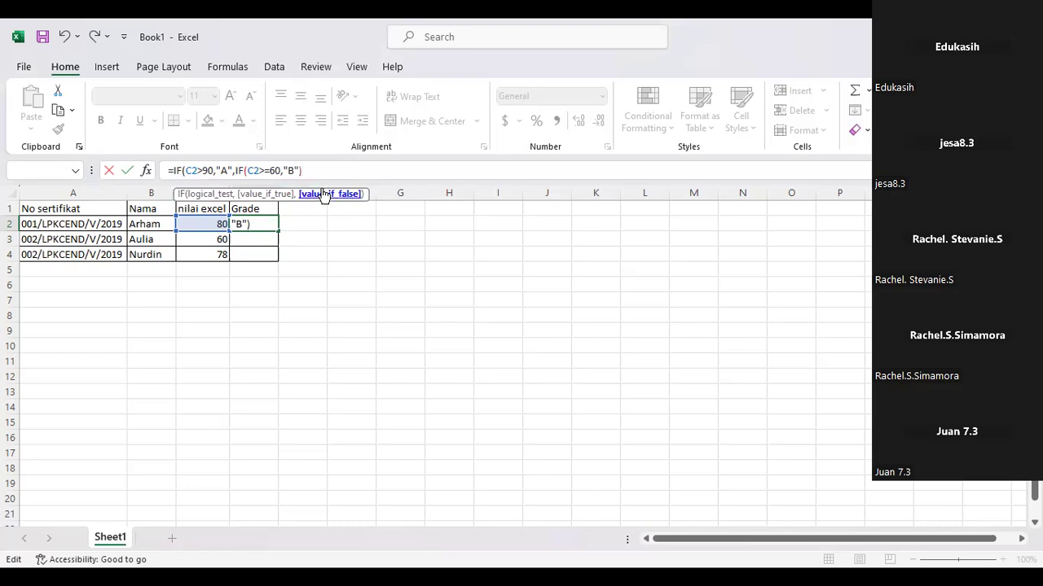
Enter the D2 formula as =IF(C2>90,"A",IF(C2>=60,"B")), supplying the missing closing parenthesis
key(Return)
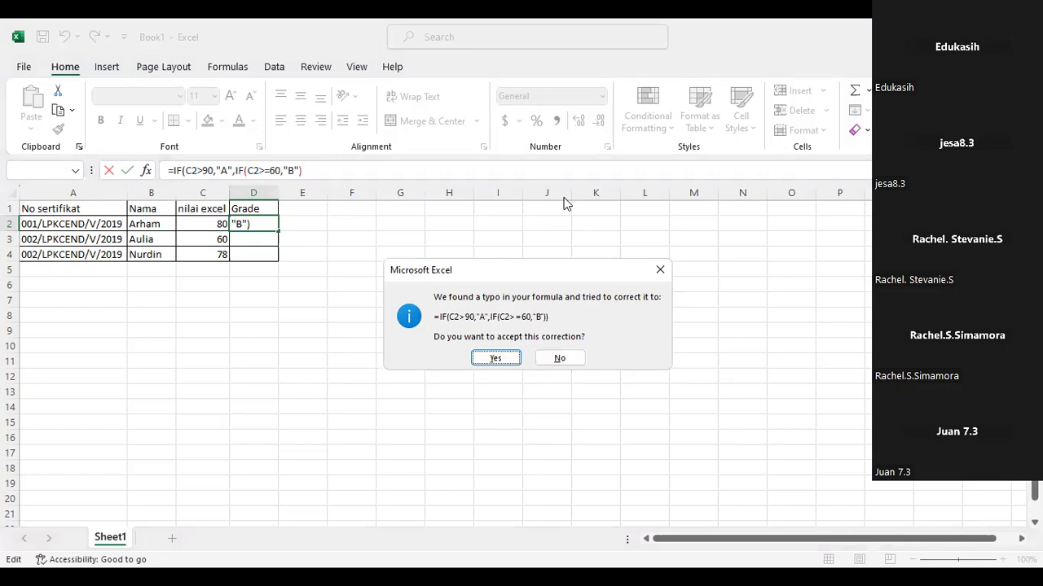
key(Escape)
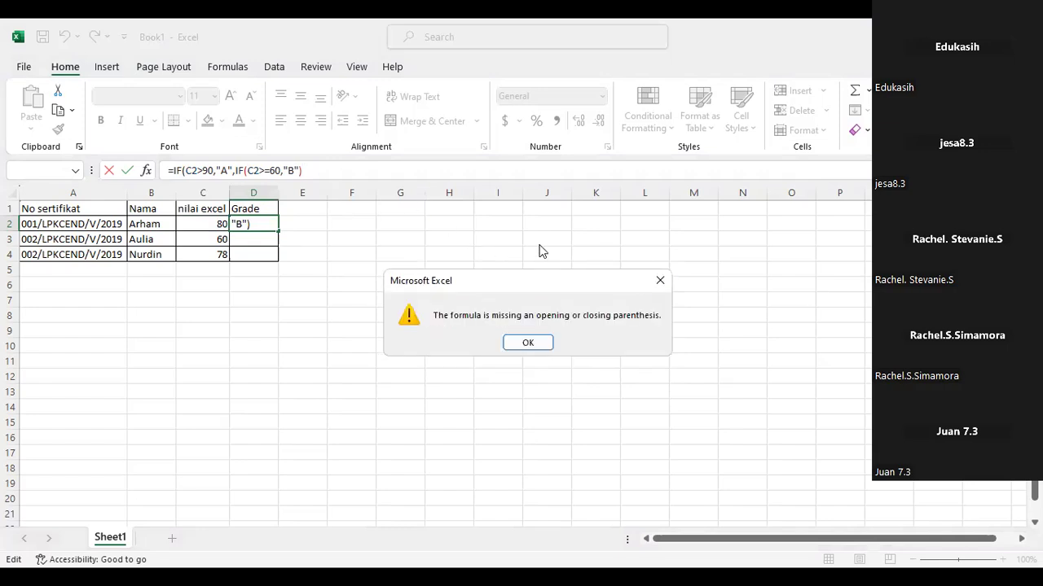
click(659, 283)
click(366, 174)
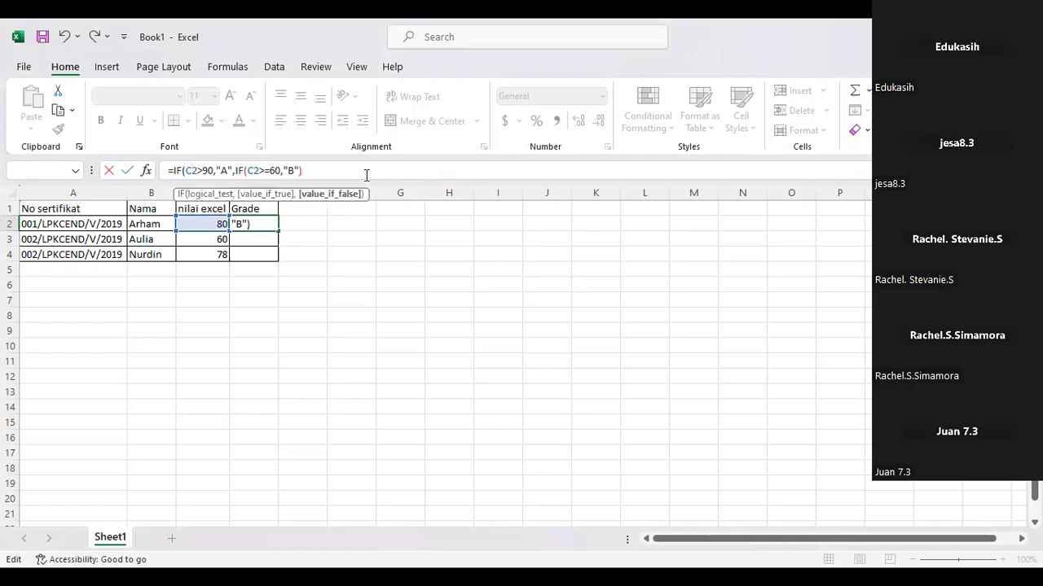
key(Return)
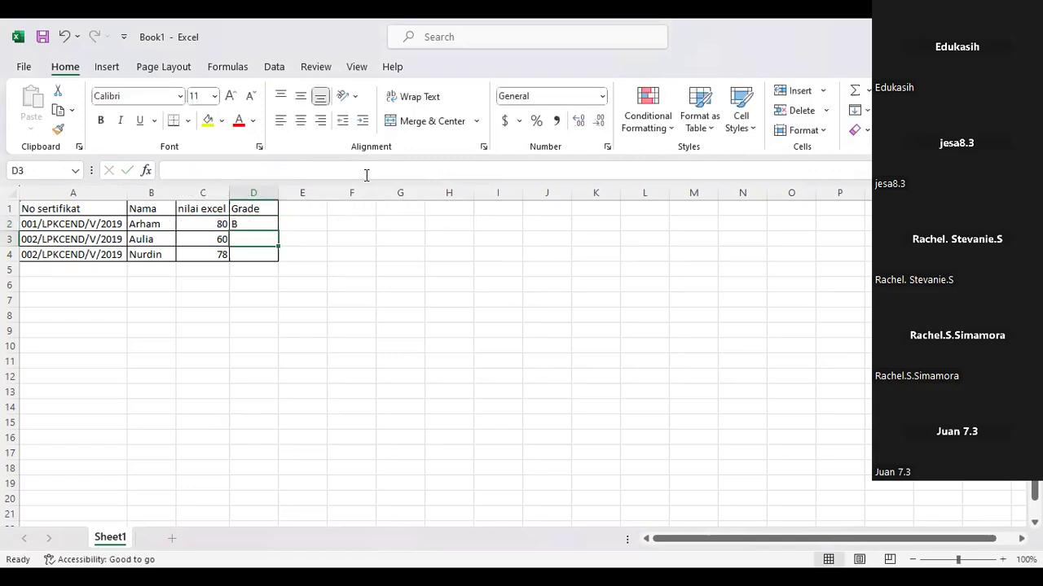
Reopen the D2 formula, remove both closing parentheses after "B", and begin a third nested IF on C2
click(251, 223)
click(322, 171)
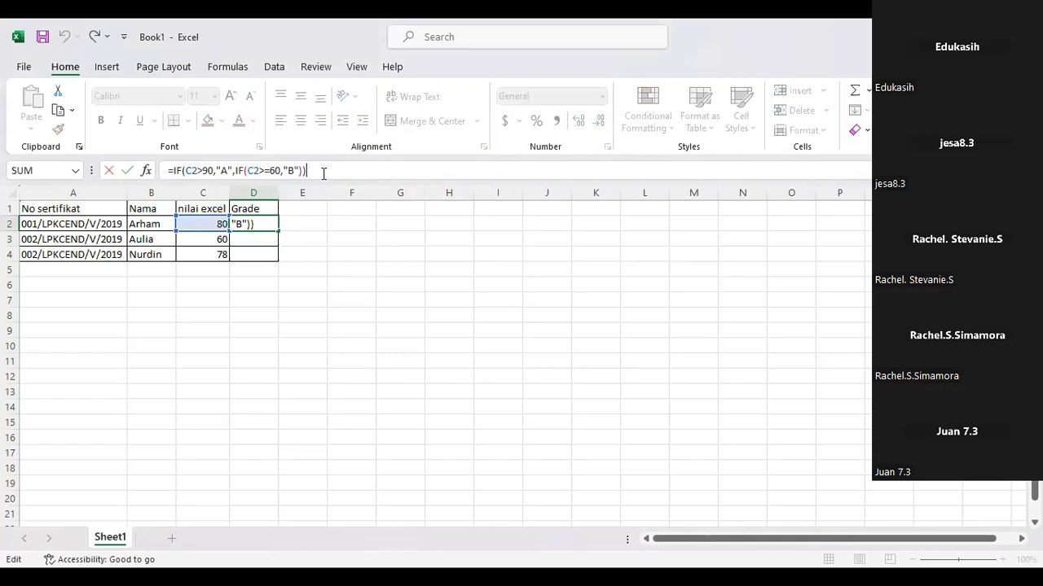
key(BackSpace)
key(BackSpace)
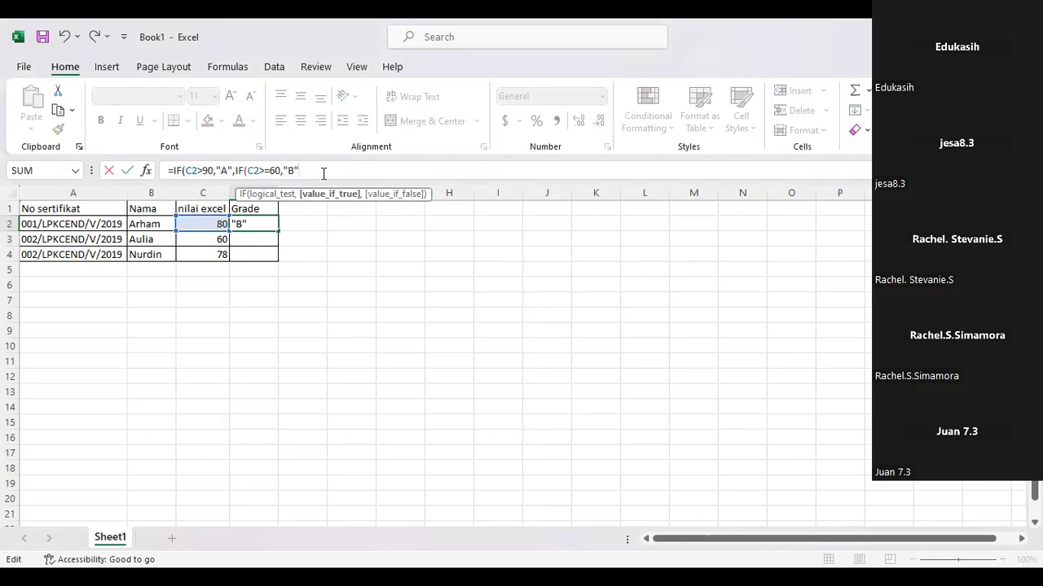
text(,)
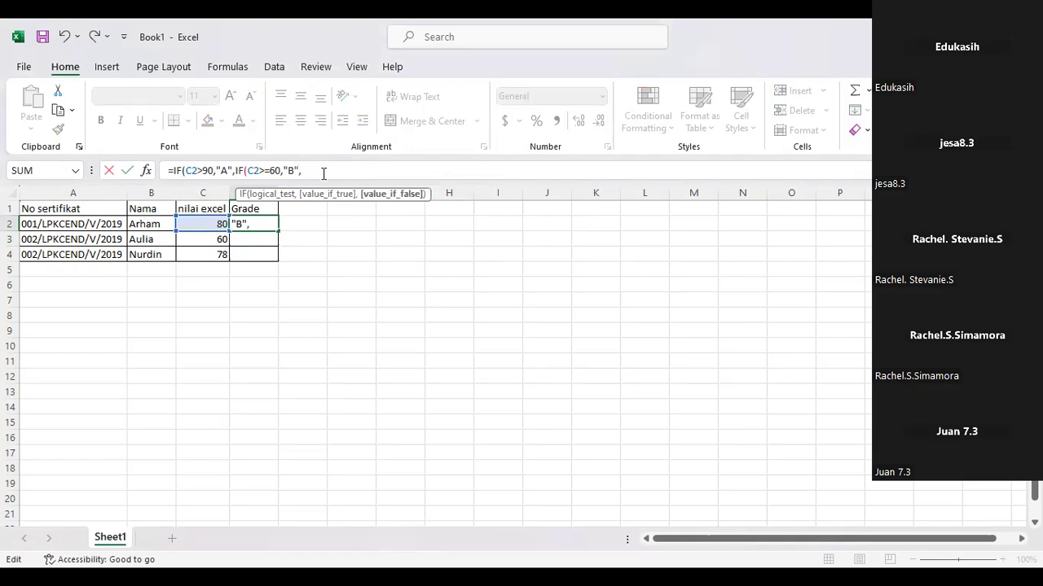
text(IF()
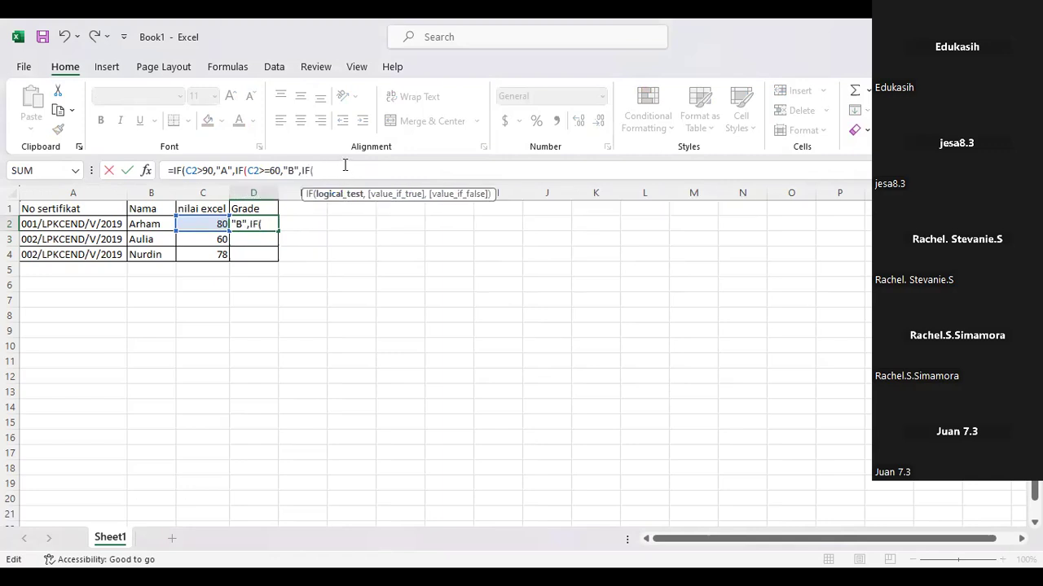
text(C2)
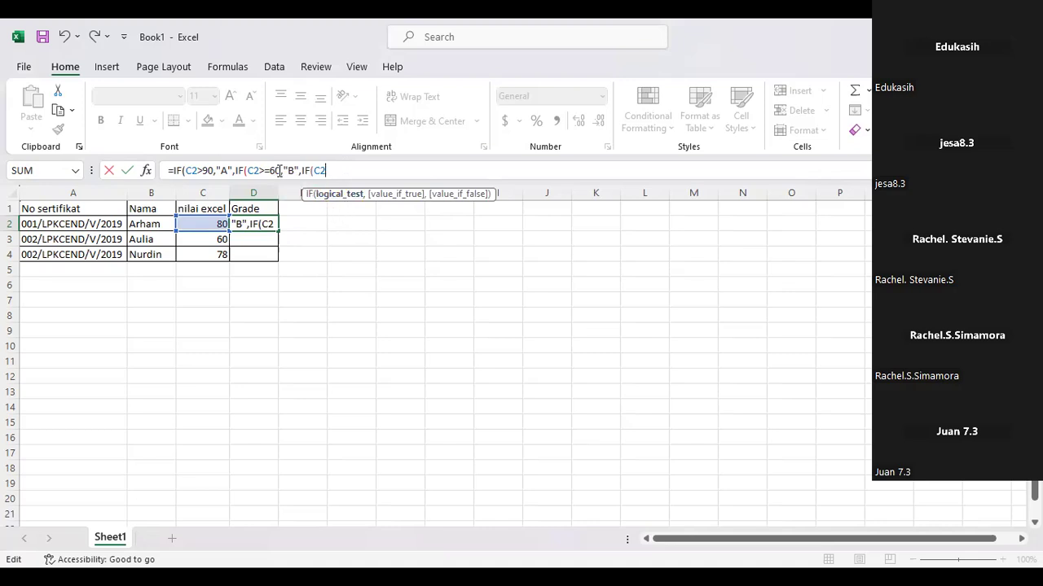
Set the threshold for grade B in the second IF condition to 76
click(281, 170)
key(BackSpace)
key(BackSpace)
text(76)
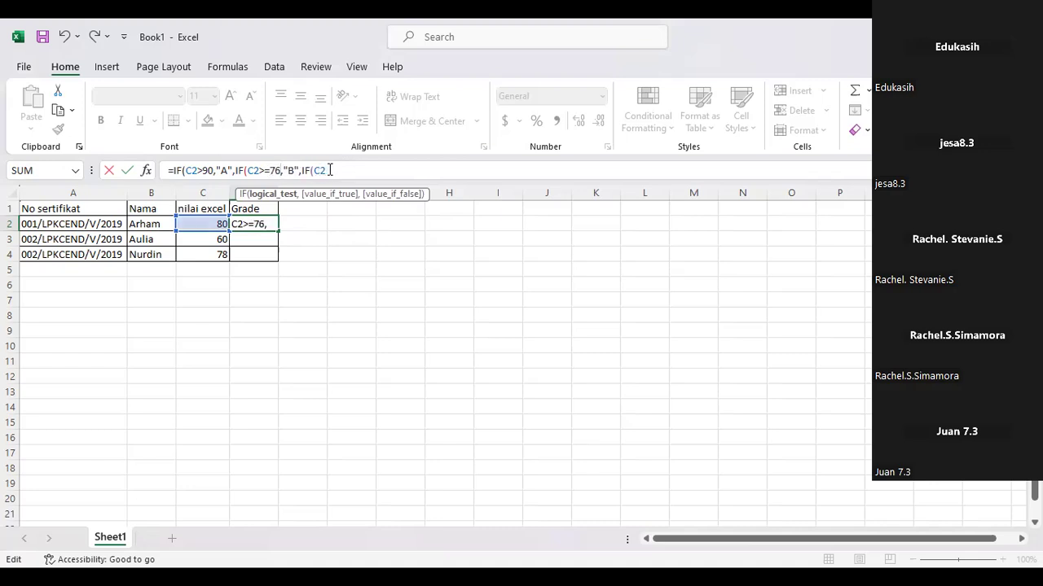
Complete the third IF with >=60, "C" and "D", close it with three parentheses, and enter the D2 formula
click(330, 170)
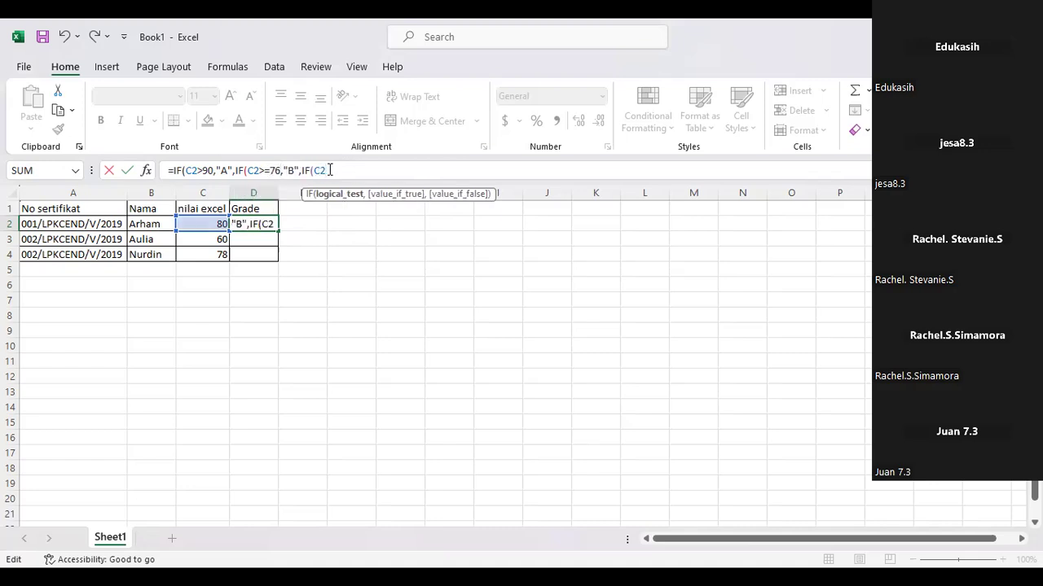
text(>)
text(+)
text(=)
key(BackSpace)
text(=60,)
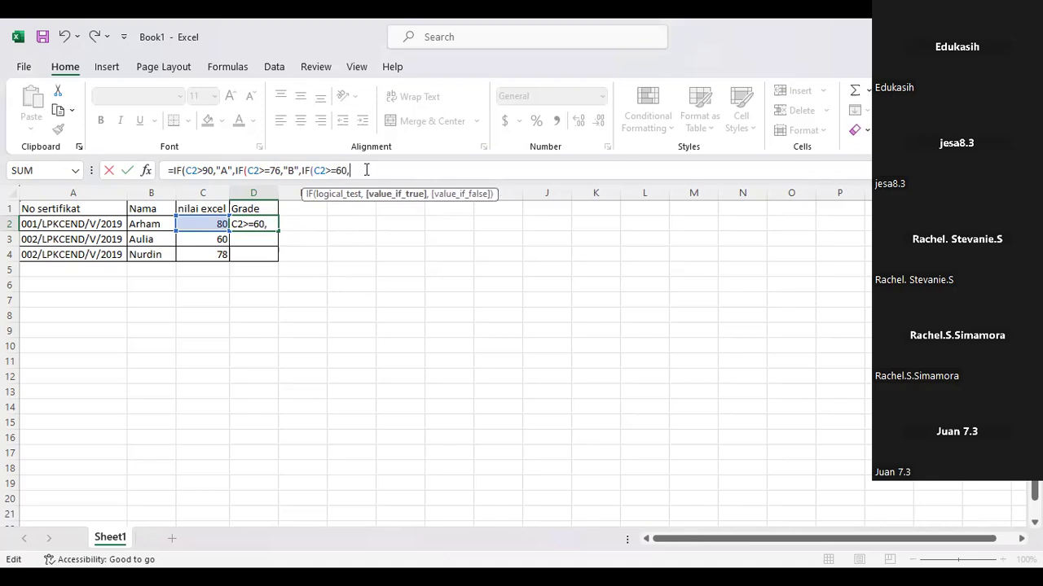
text("C",)
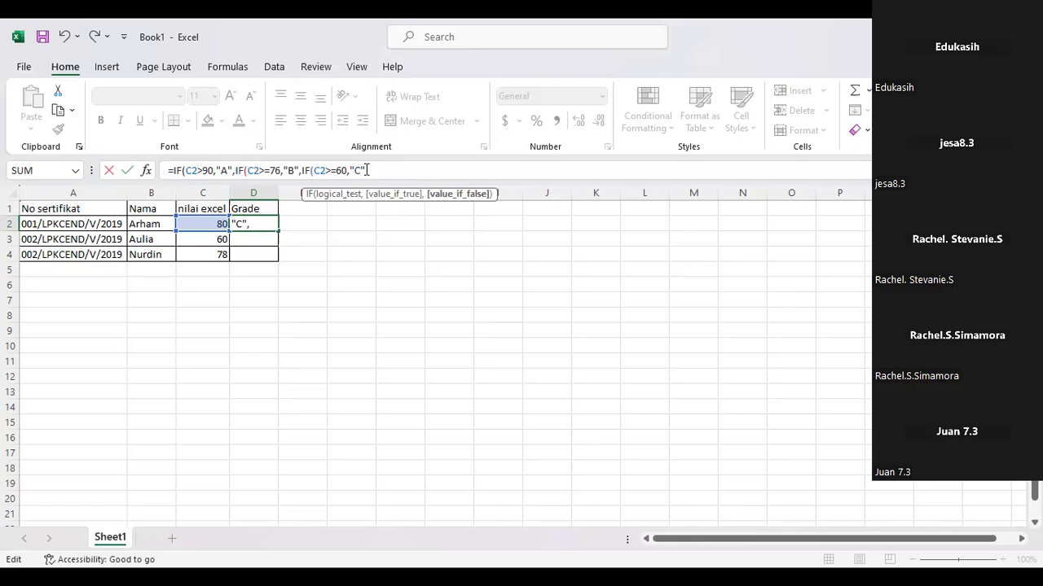
text(D)
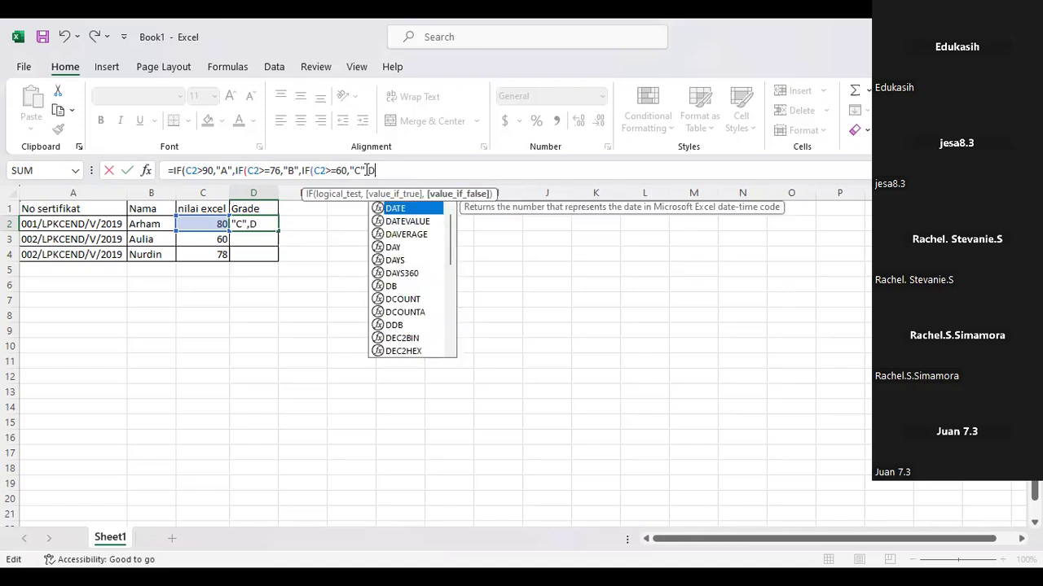
key(BackSpace)
text("D)
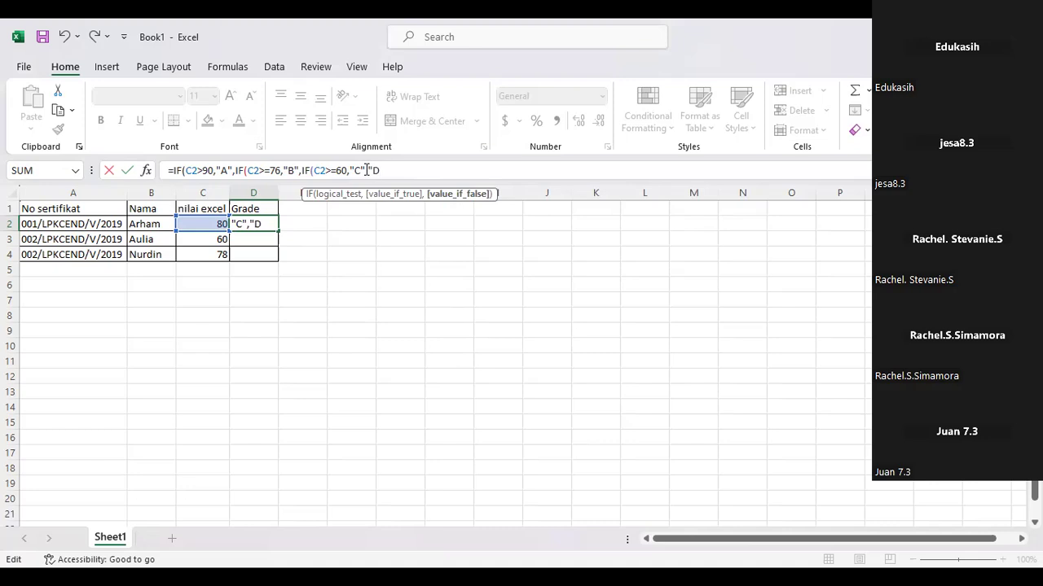
text("))))
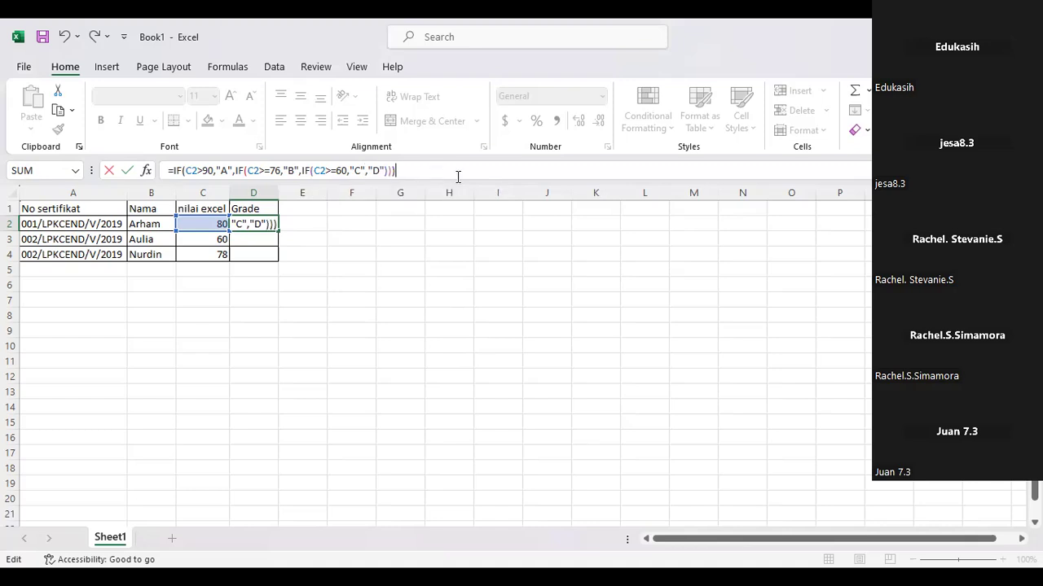
key(Return)
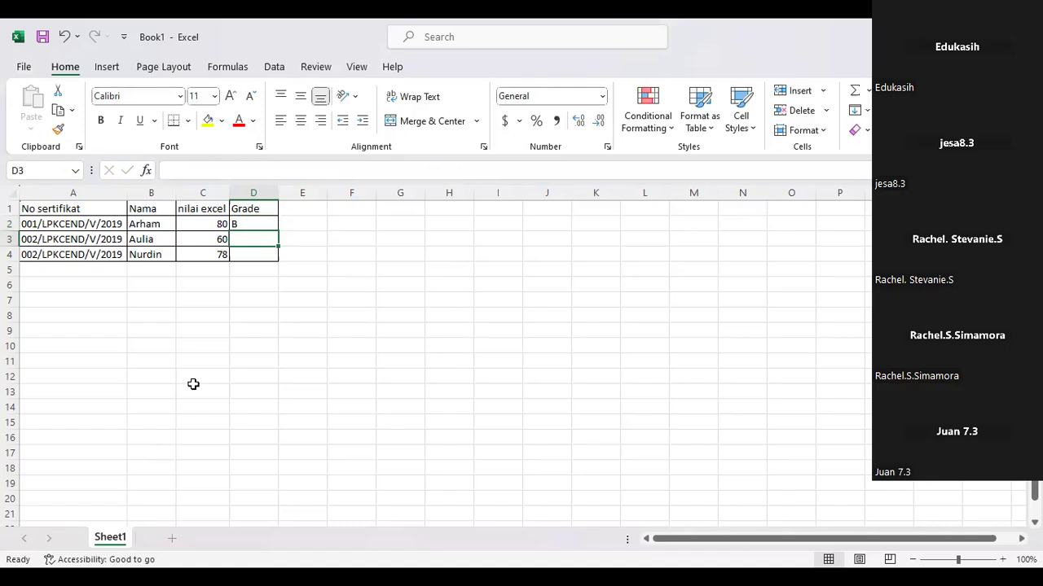
Fill the D2 grade formula down through D4, then select the header cells A1:D1
click(273, 226)
drag(277, 223, 277, 263)
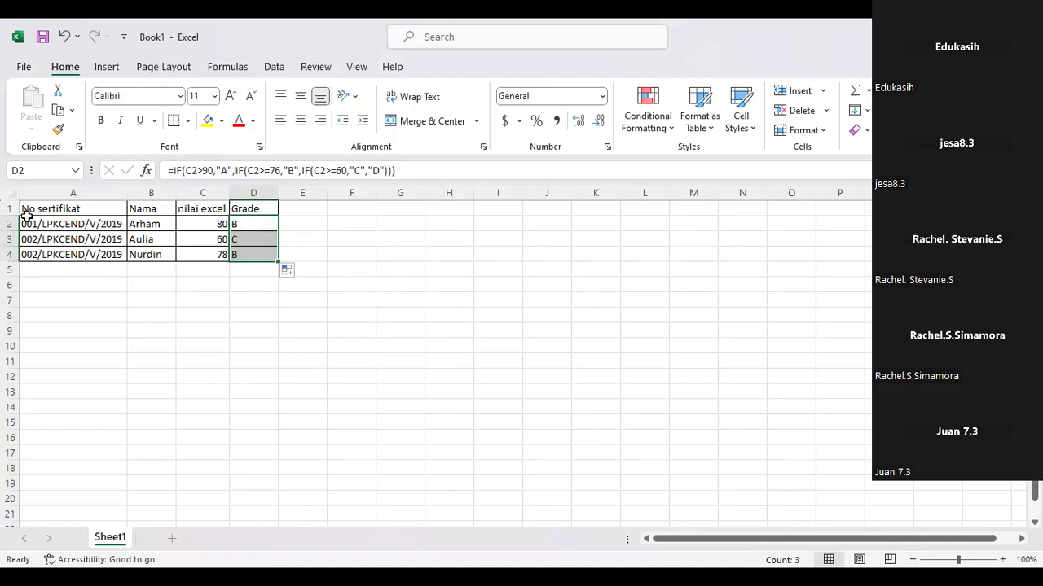
drag(21, 210, 262, 211)
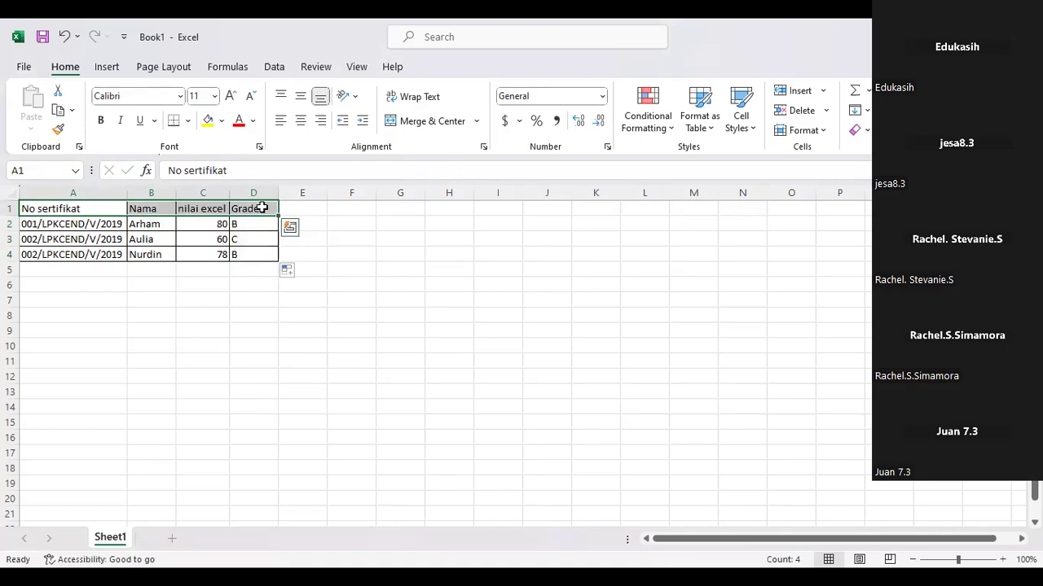
Fill the header cells A1:D1 with light green
right_click(262, 209)
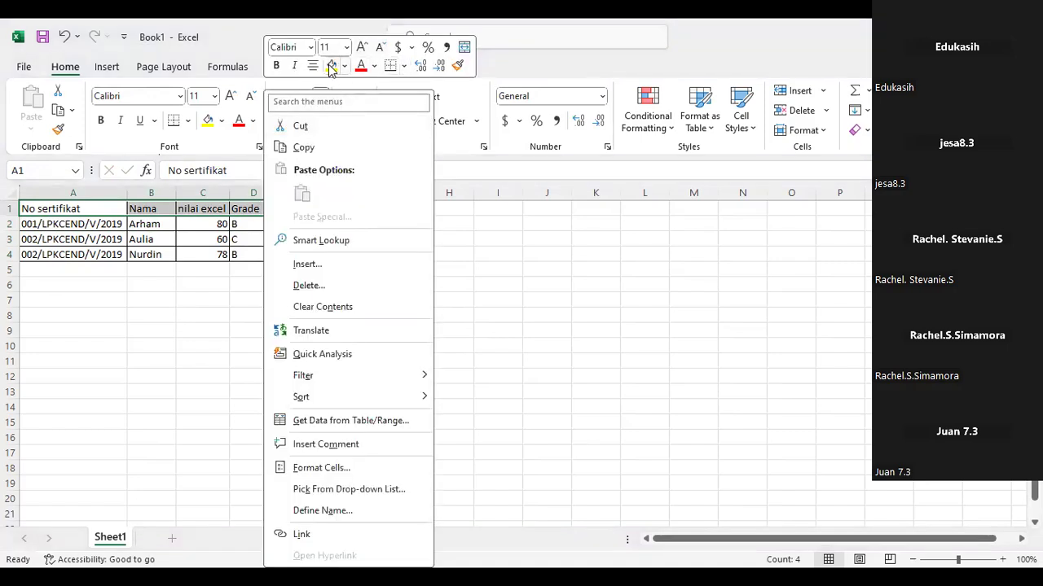
click(342, 66)
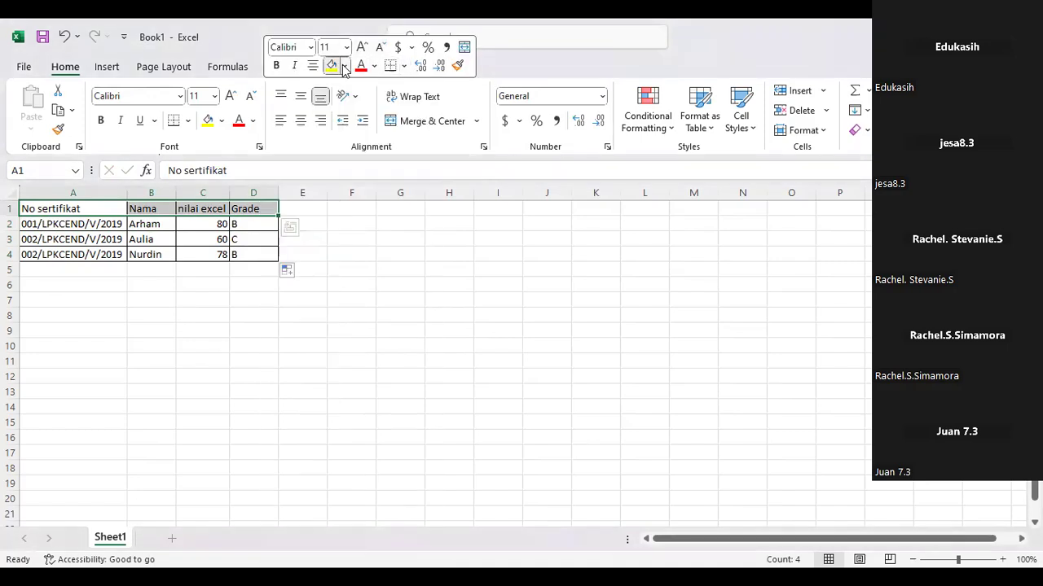
click(344, 66)
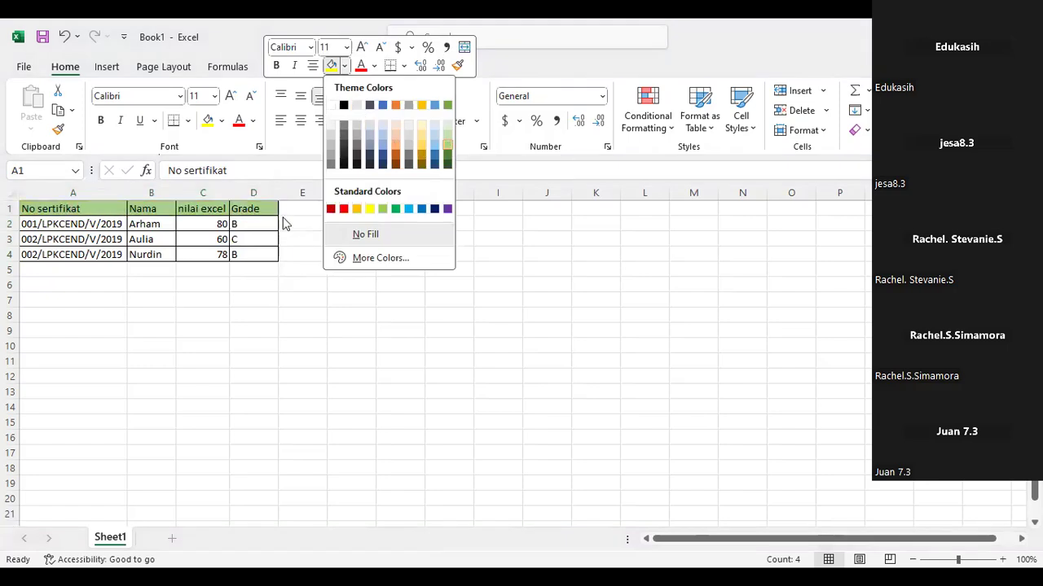
click(375, 368)
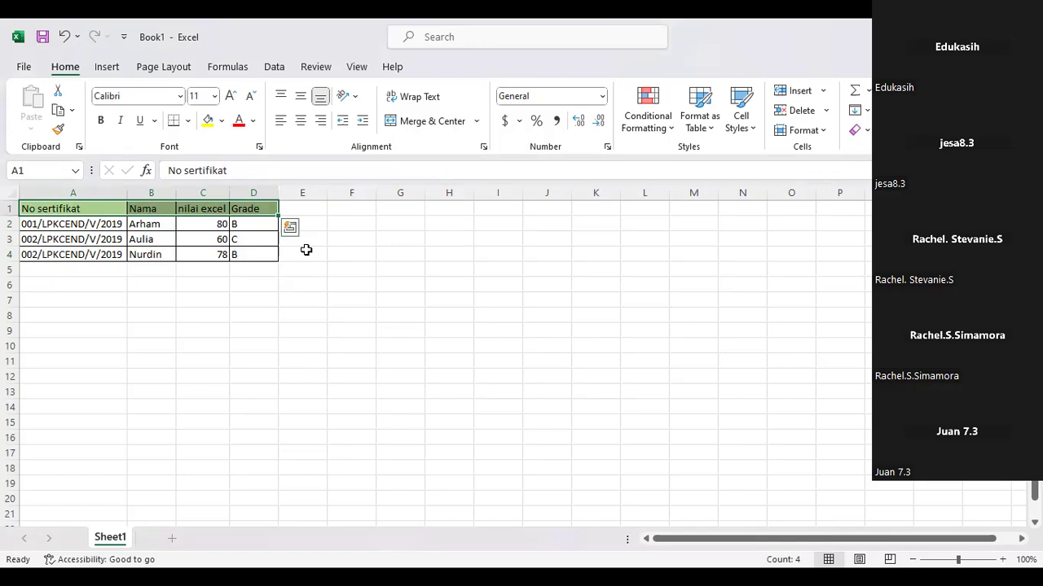
click(242, 331)
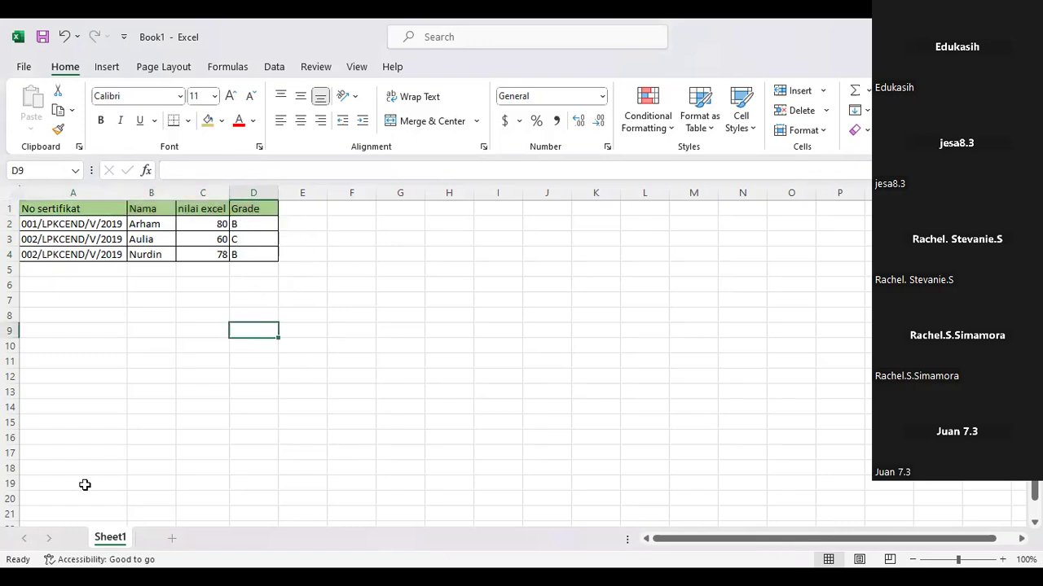
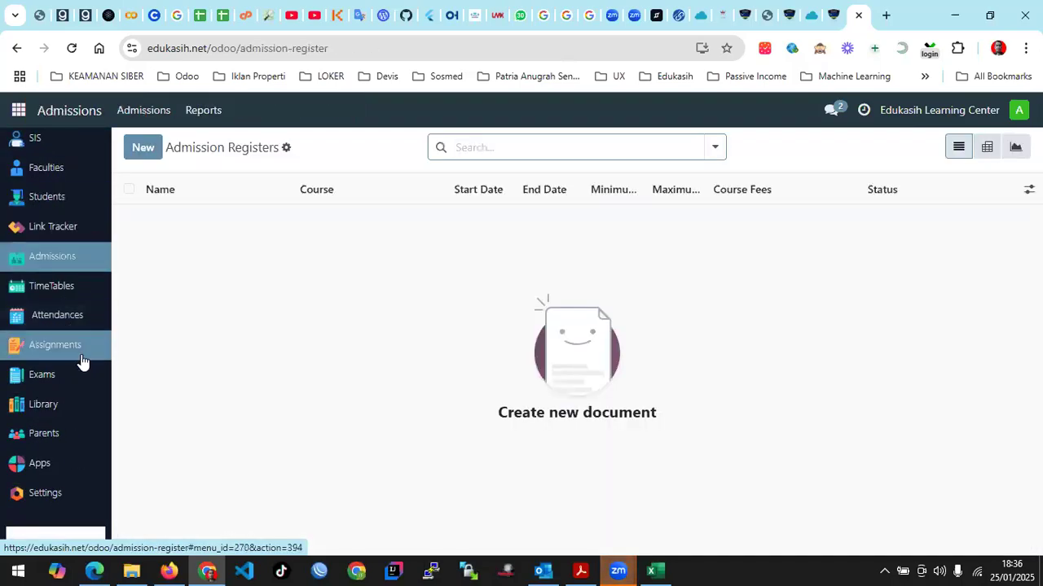
Look through the Library, Exams, Assignments, Attendances and Parents modules of the Odoo site
scroll(72, 382, down, 1)
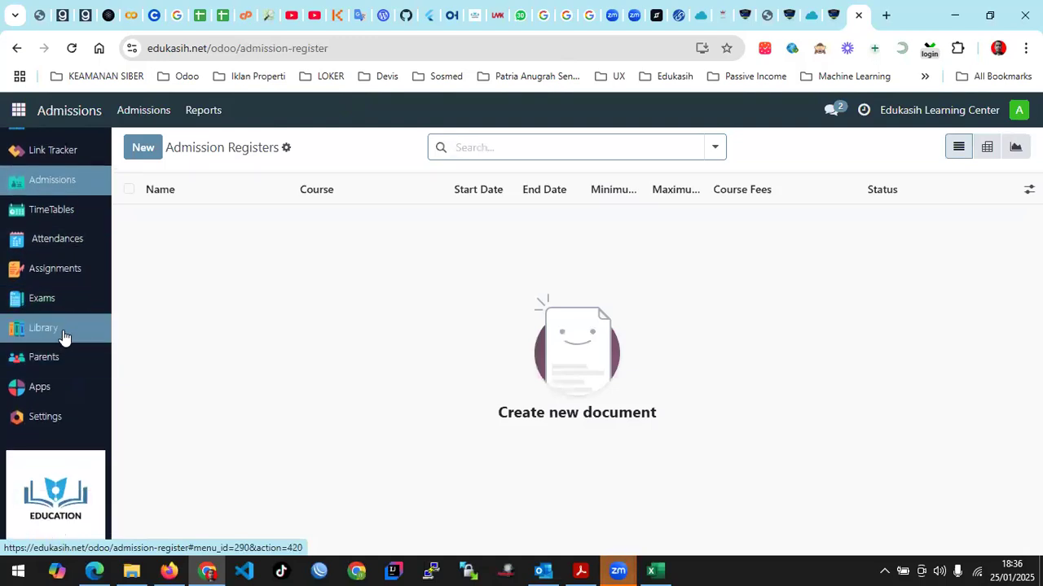
click(63, 335)
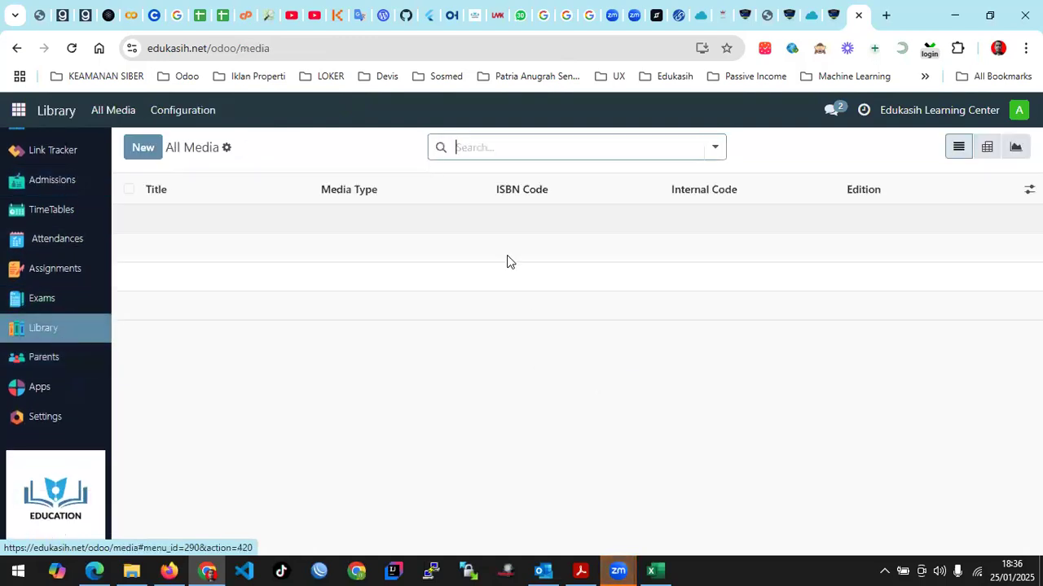
click(69, 299)
click(63, 277)
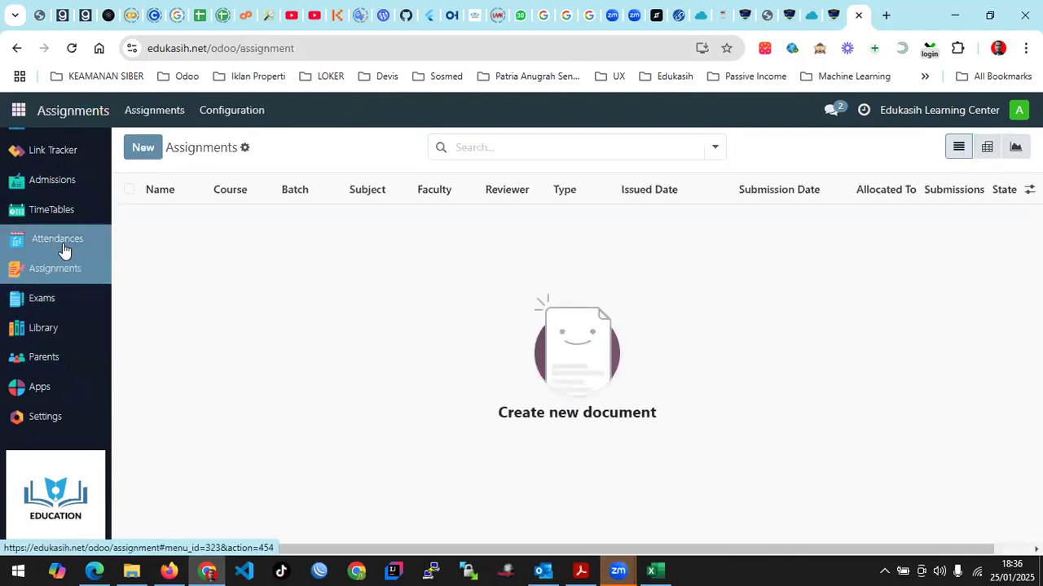
click(63, 247)
click(62, 363)
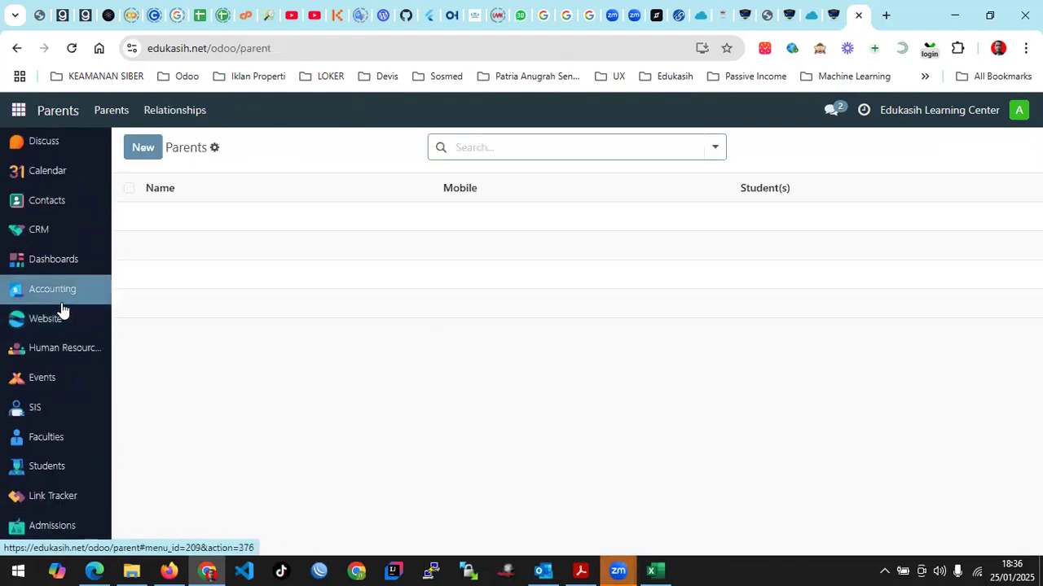
View the Calendar module's weekly meetings and the overview of all installed modules
click(67, 173)
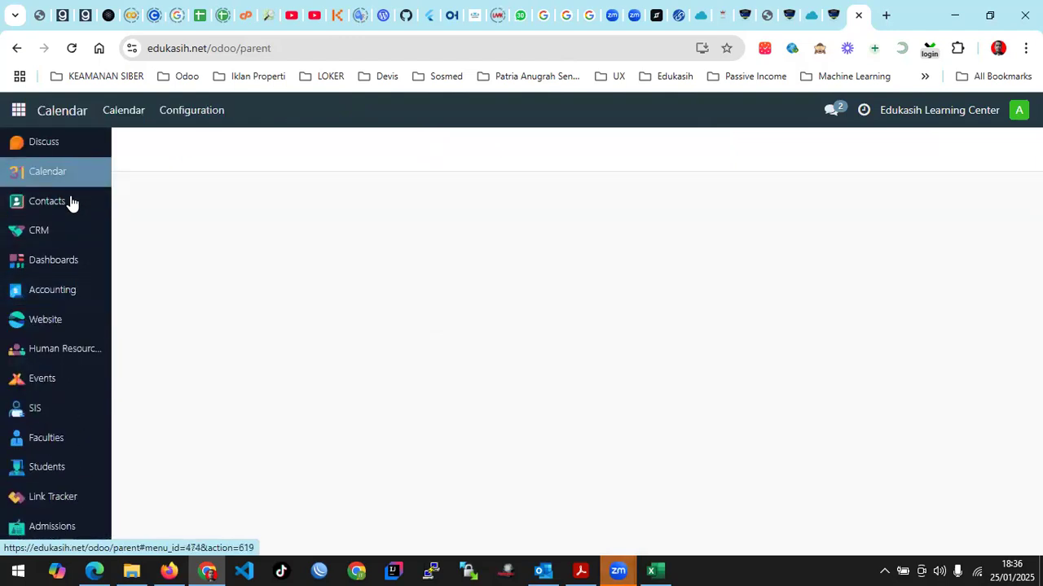
click(70, 202)
click(71, 159)
click(65, 174)
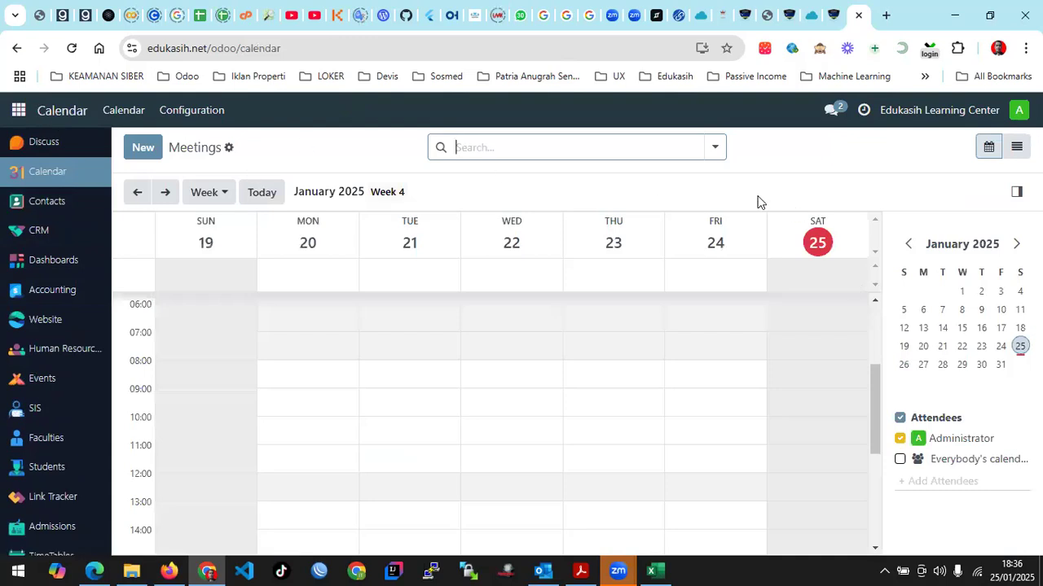
click(30, 111)
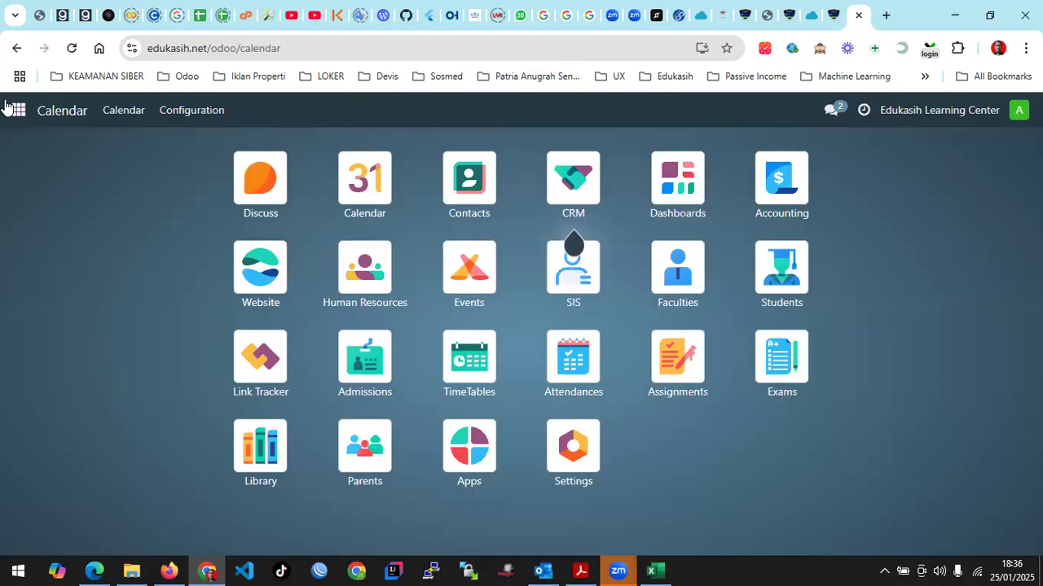
click(13, 109)
Open the Website module and look over the public home page down to its footer
scroll(57, 244, down, 2)
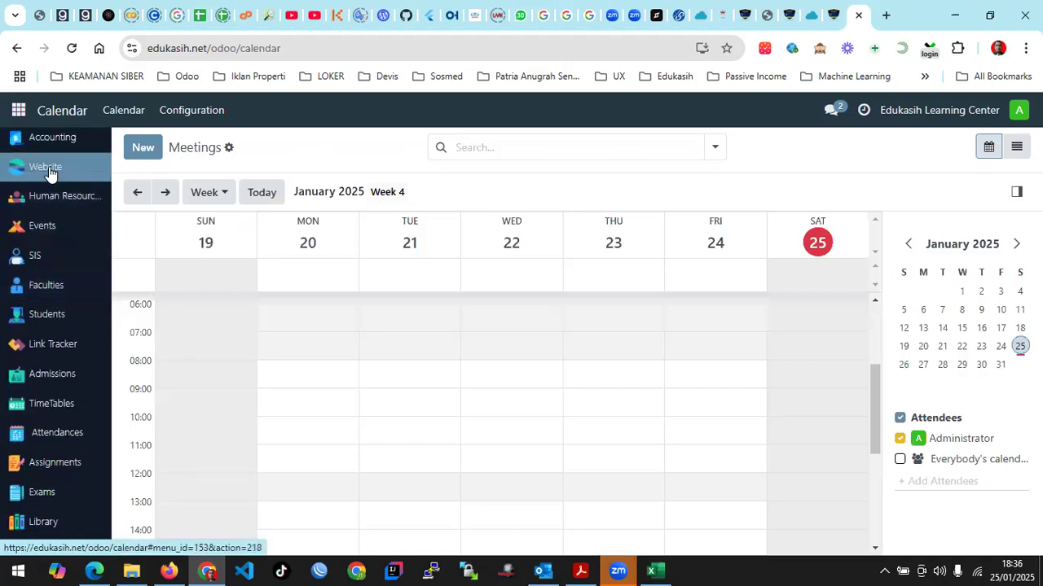
click(49, 168)
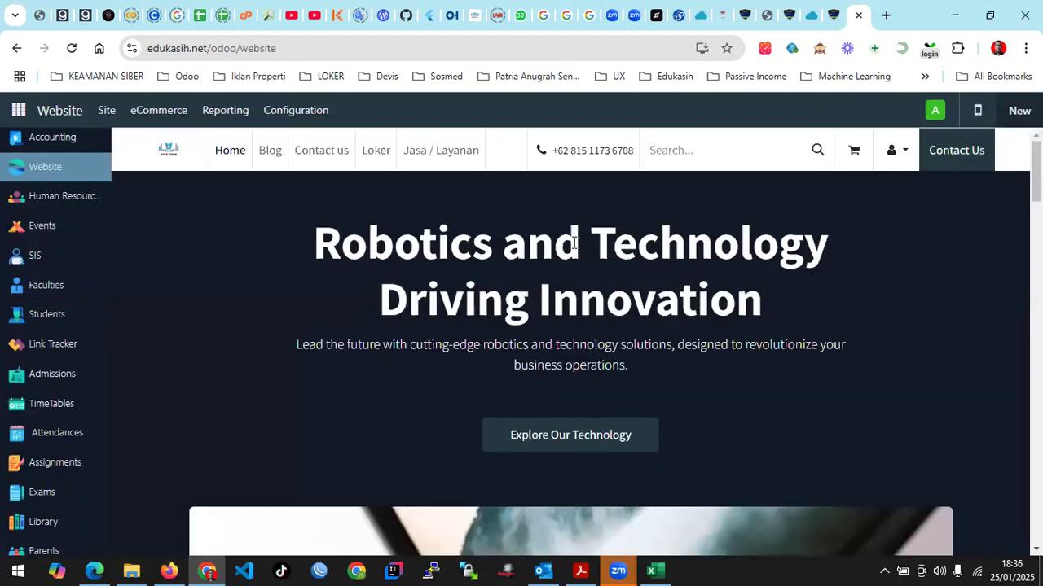
scroll(499, 285, down, 5)
scroll(500, 291, down, 15)
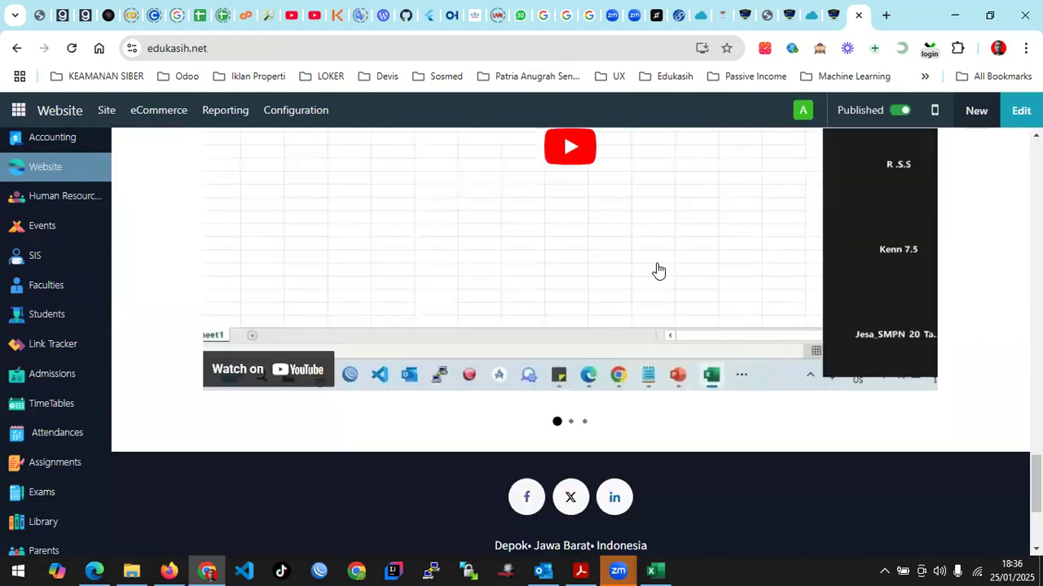
scroll(644, 261, up, 8)
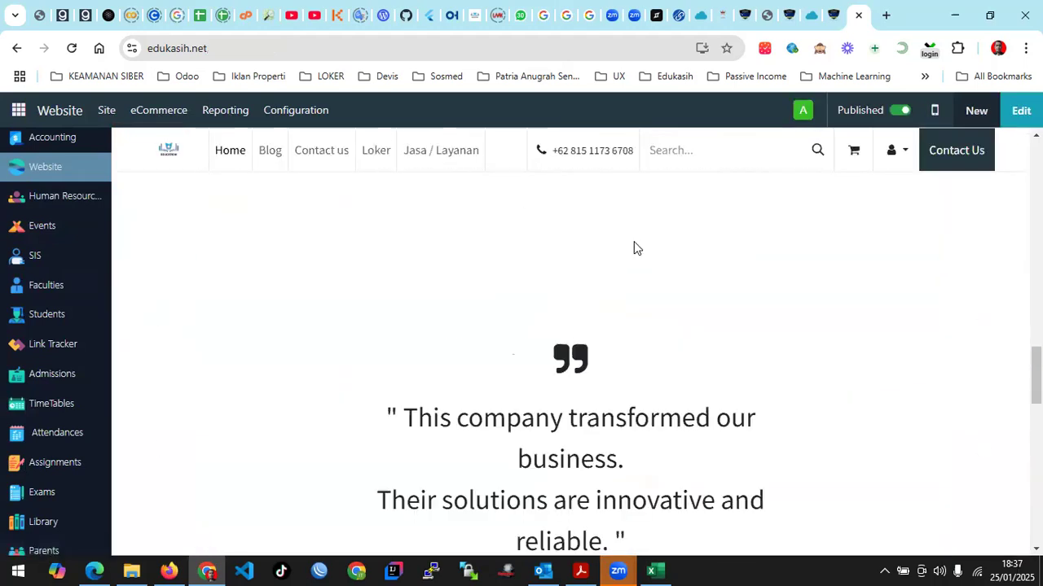
scroll(635, 249, down, 3)
scroll(644, 236, up, 5)
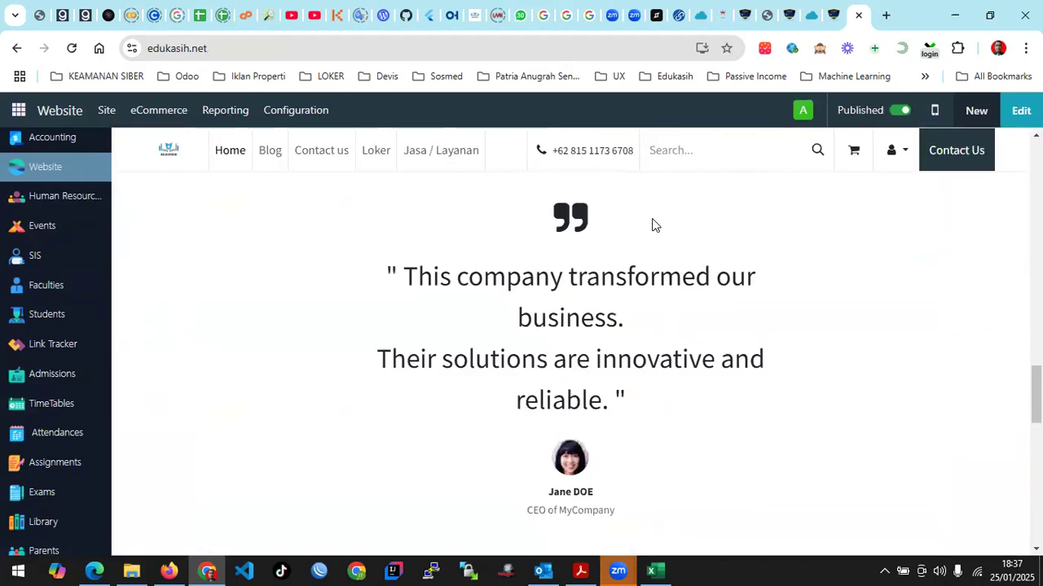
View the website's Loker, Contact us, Home and Blog pages, including the post about AI skills with Dicoding
click(369, 153)
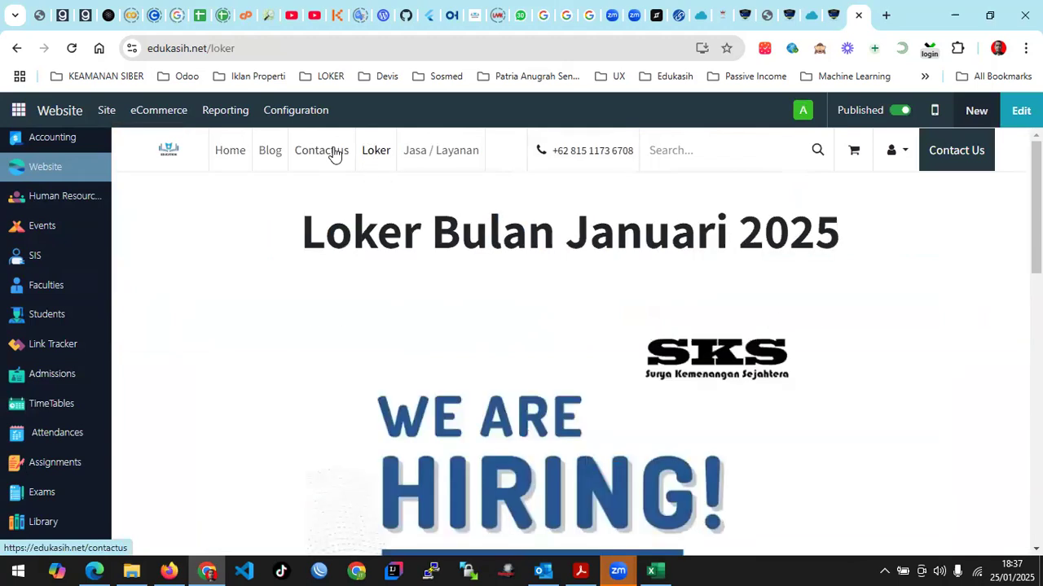
click(332, 154)
click(284, 153)
scroll(540, 305, down, 3)
scroll(529, 307, up, 3)
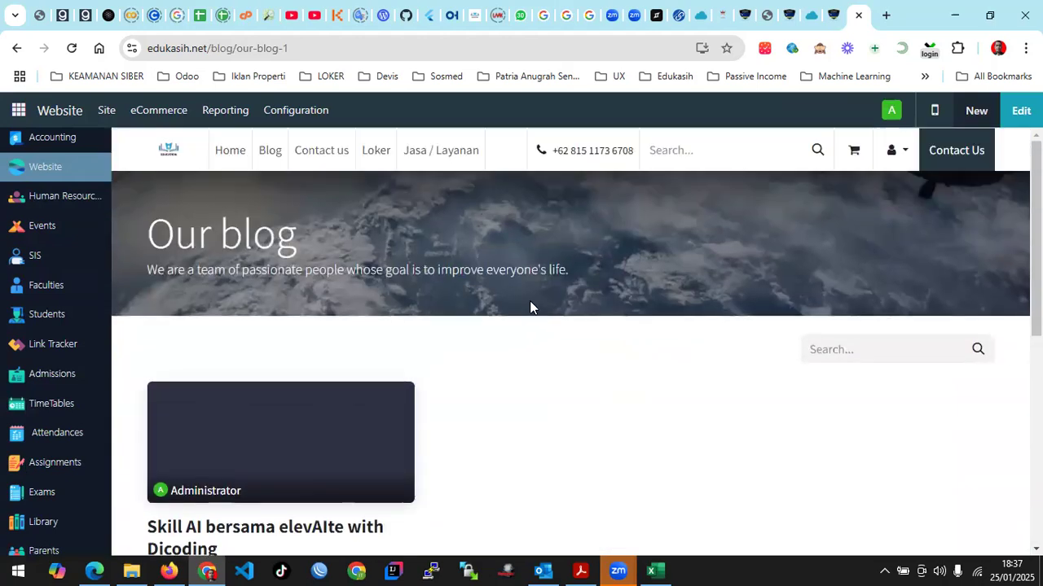
click(235, 164)
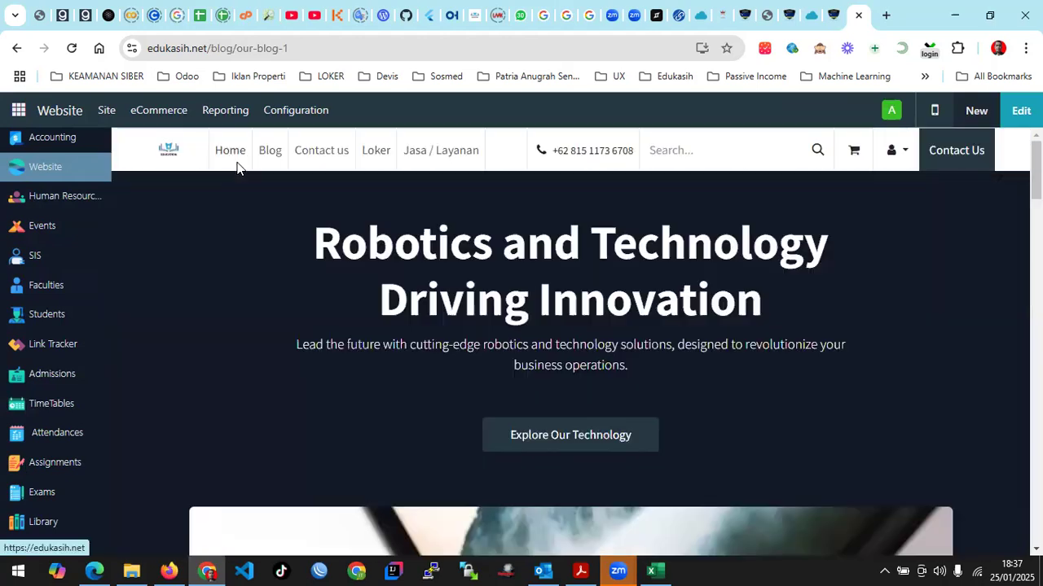
scroll(617, 314, down, 5)
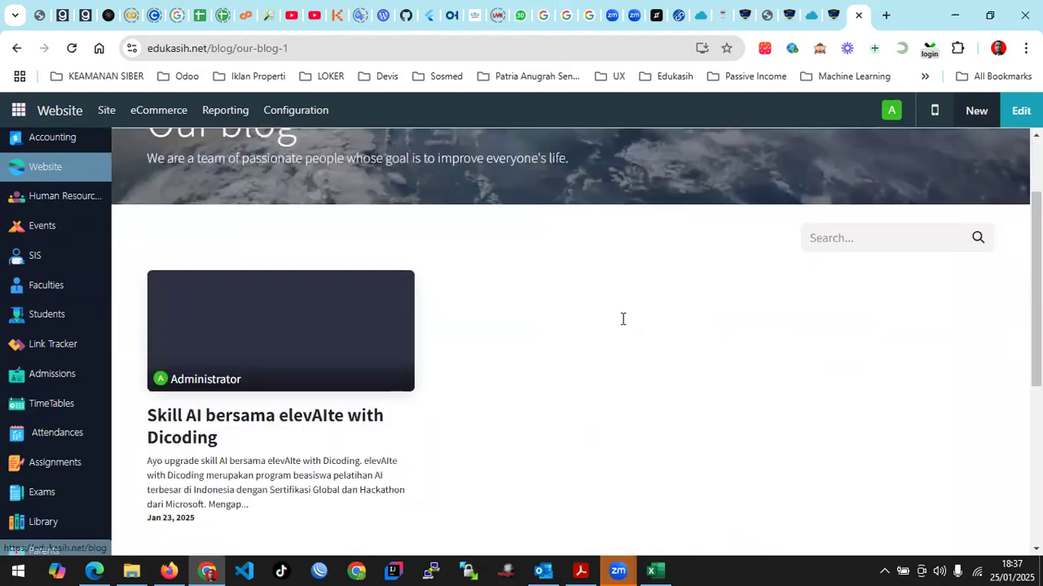
scroll(782, 263, up, 1)
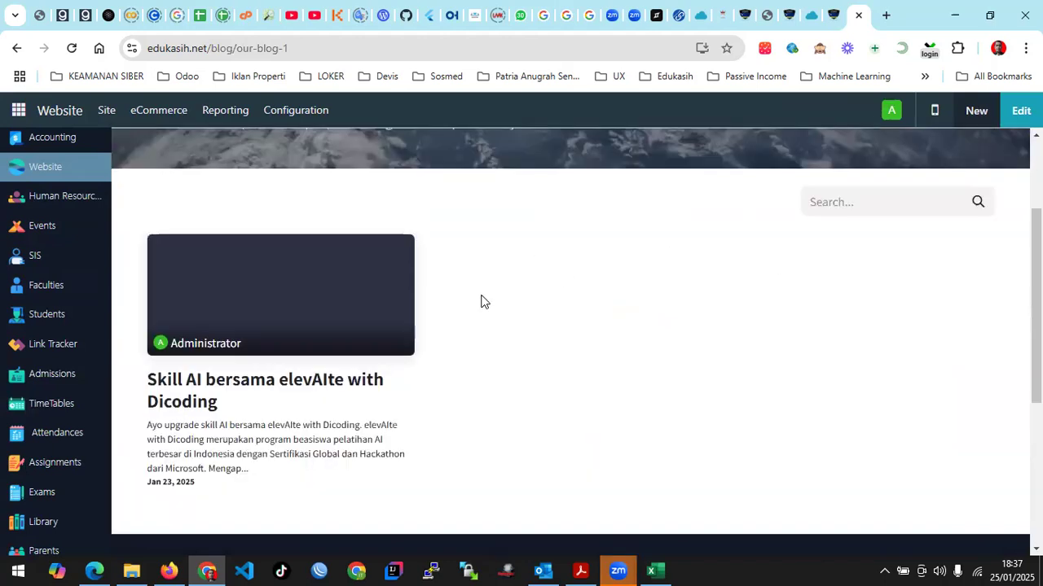
scroll(489, 298, down, 2)
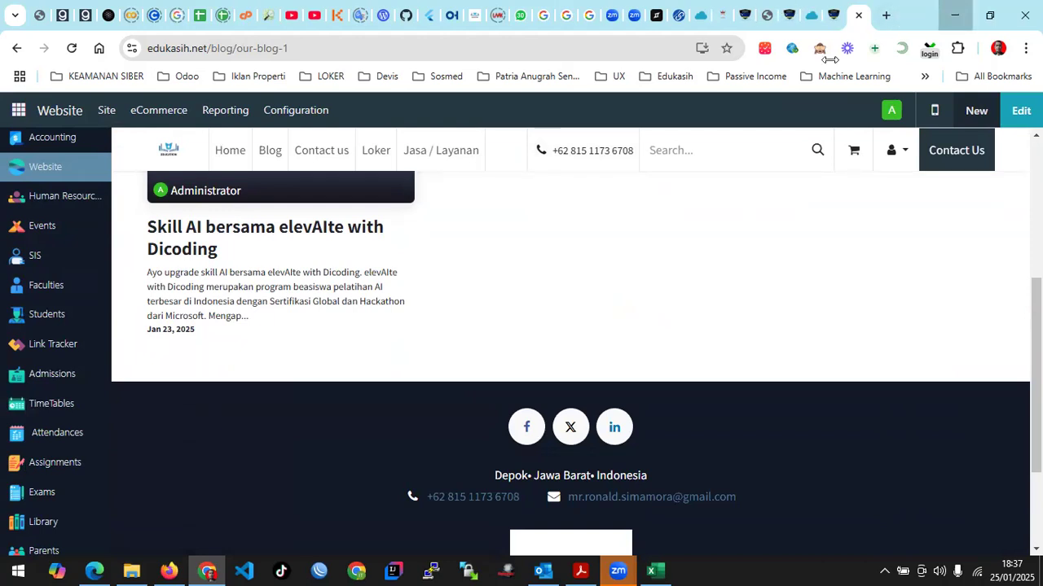
Minimize the browser and Outlook windows to view the grade worksheet above the desktop
click(953, 13)
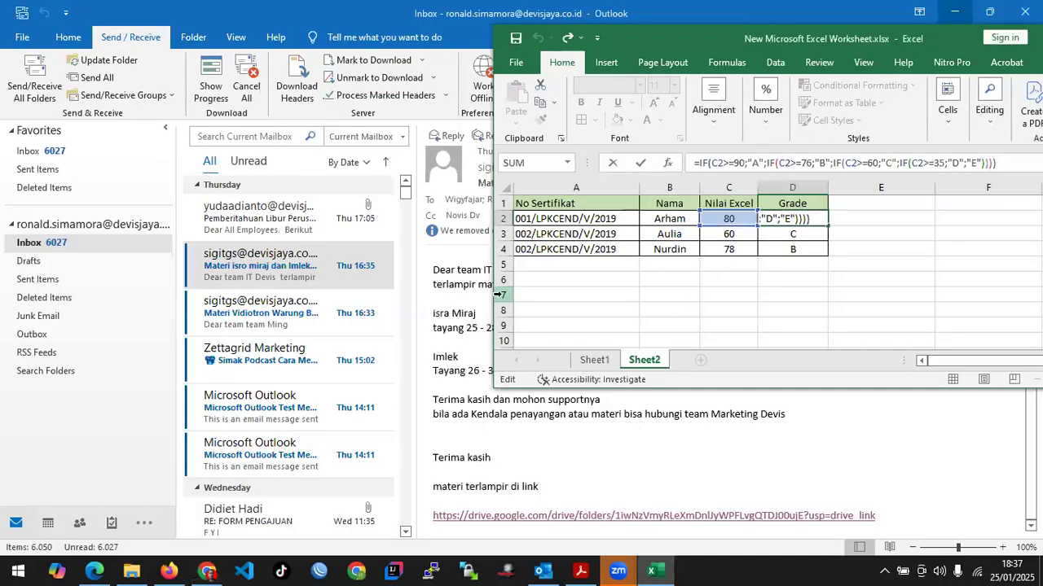
click(957, 7)
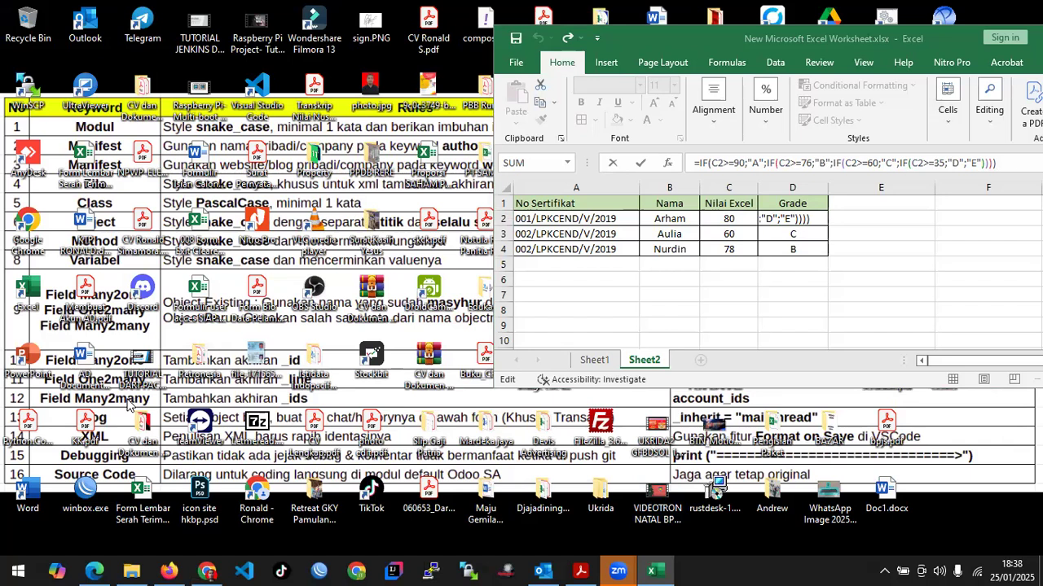
Switch back to Chrome and look through the Events, Students and SIS modules of the Odoo site
click(207, 571)
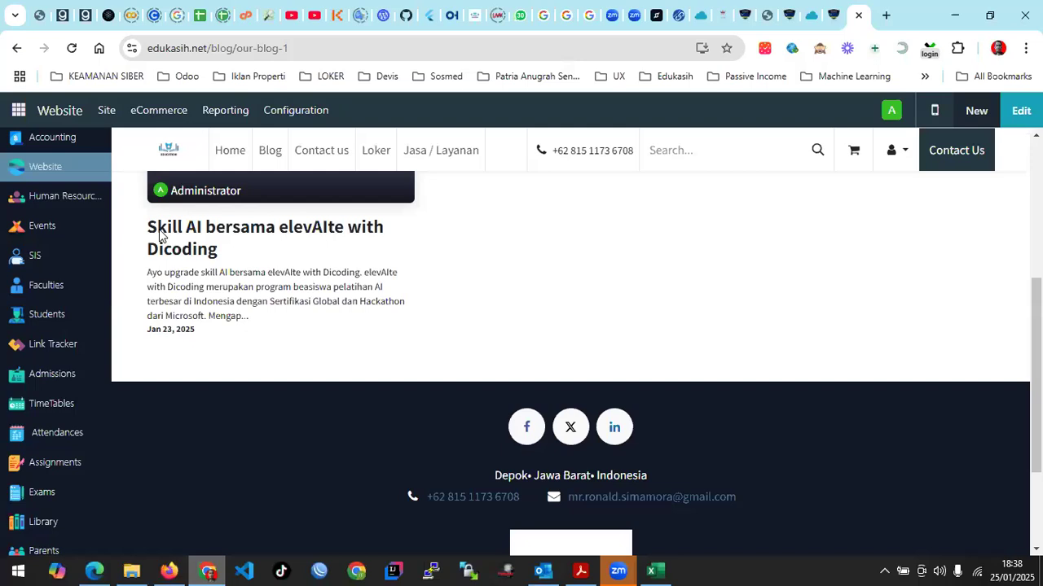
scroll(74, 239, down, 3)
scroll(70, 244, up, 3)
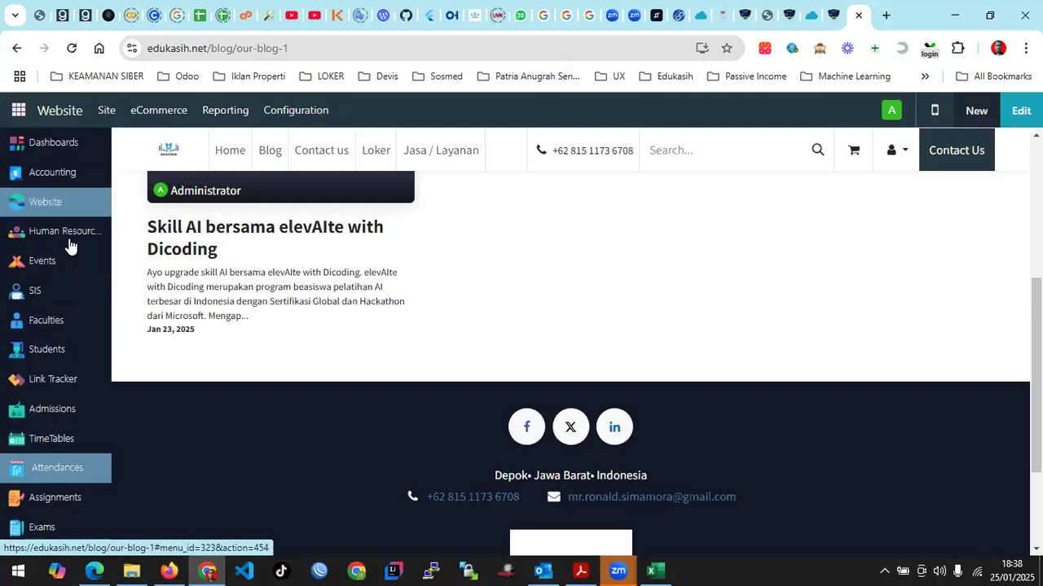
click(65, 265)
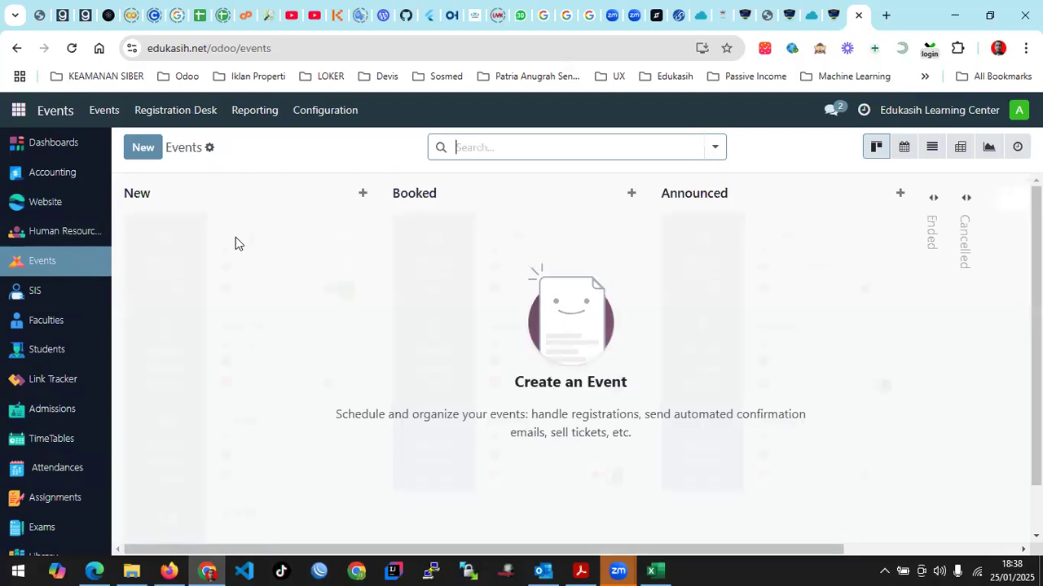
click(88, 350)
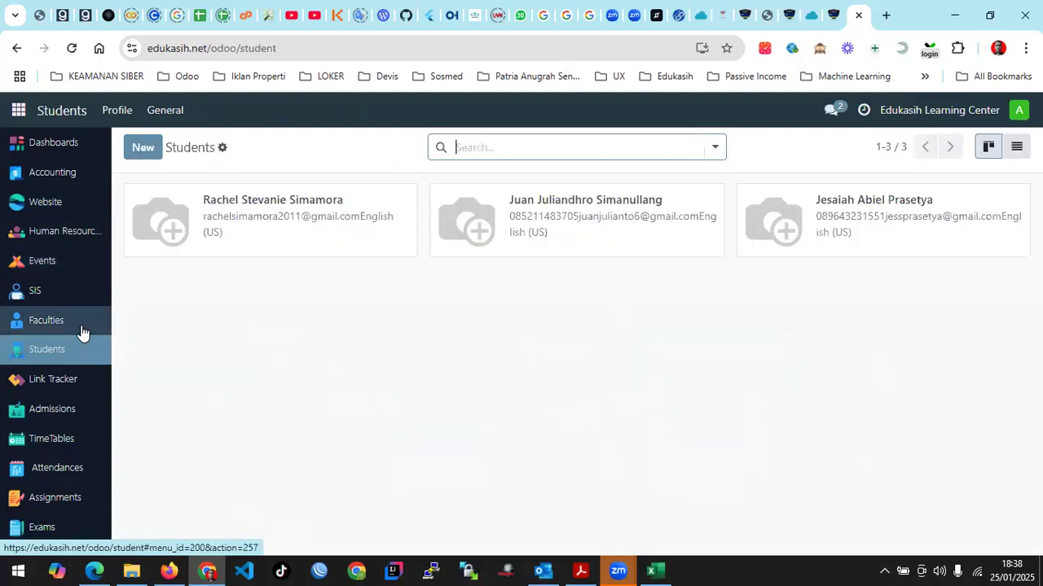
click(73, 298)
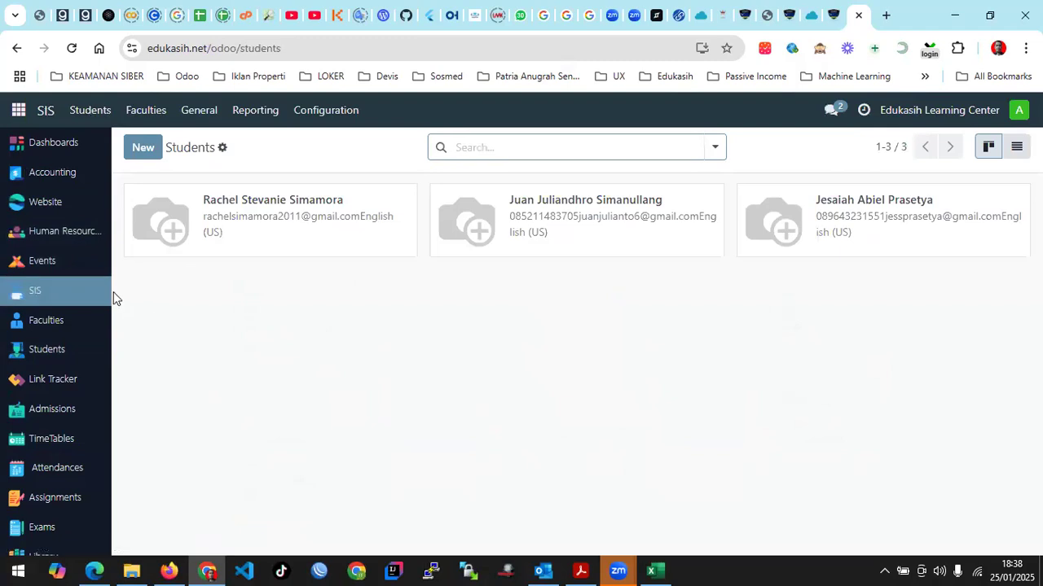
click(91, 269)
Look through the Exams, Parents and Library modules, ending on the library's media list
scroll(77, 372, down, 3)
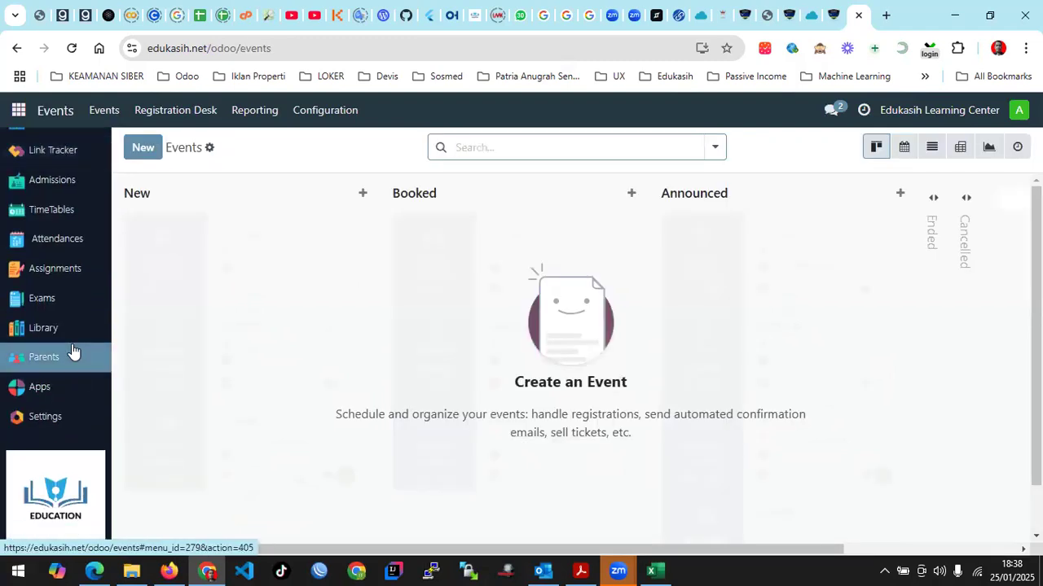
click(70, 334)
click(67, 306)
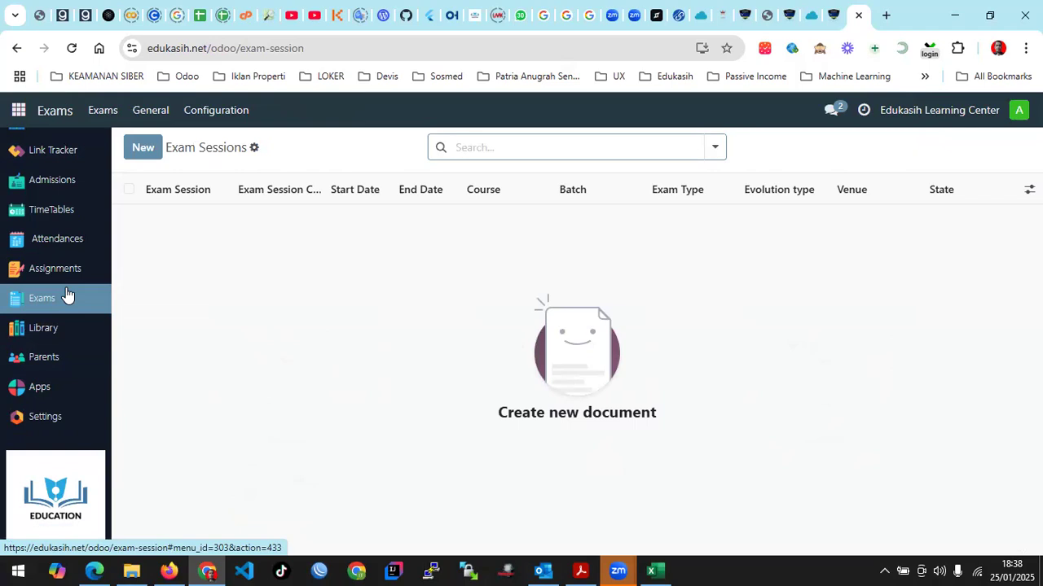
click(81, 362)
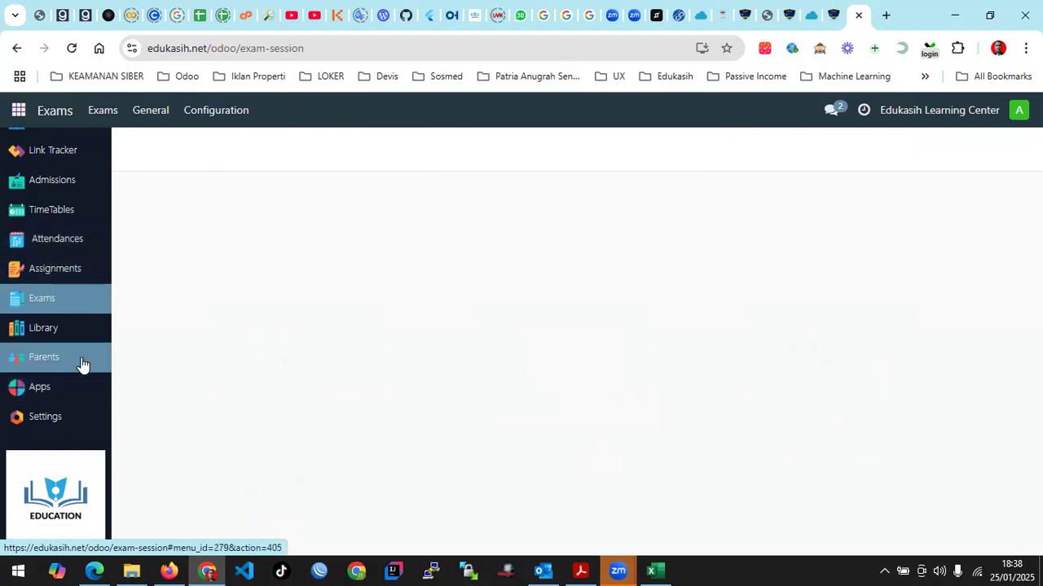
click(78, 342)
scroll(21, 252, up, 5)
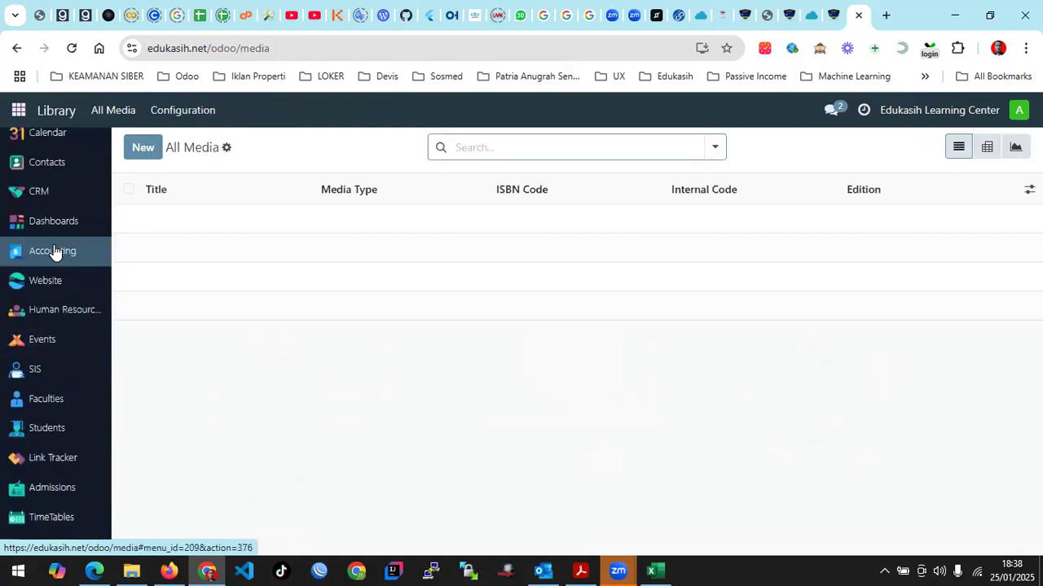
Open the Contacts module and look over its contact cards
click(54, 236)
click(60, 200)
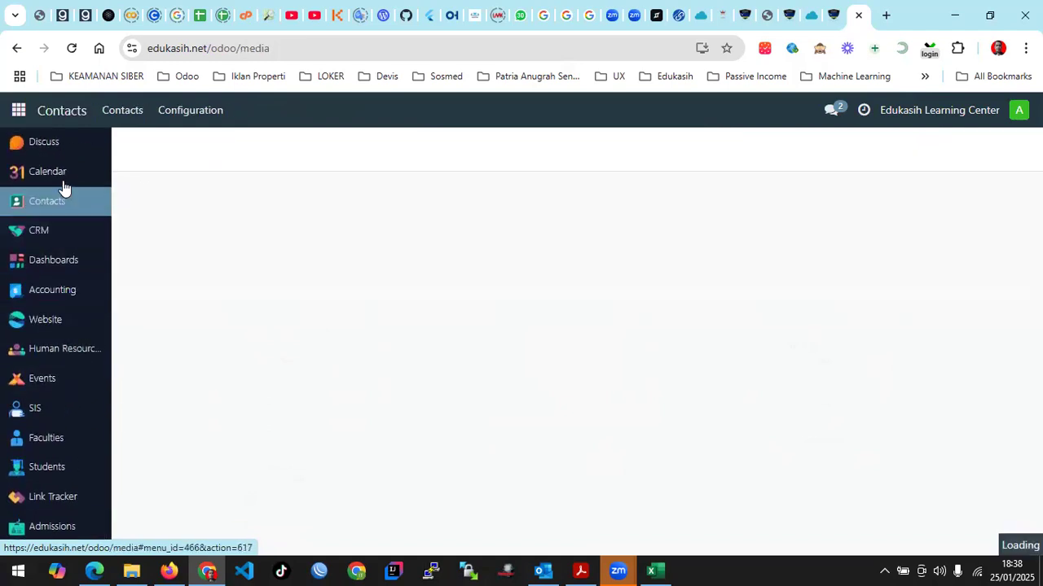
click(65, 184)
click(65, 207)
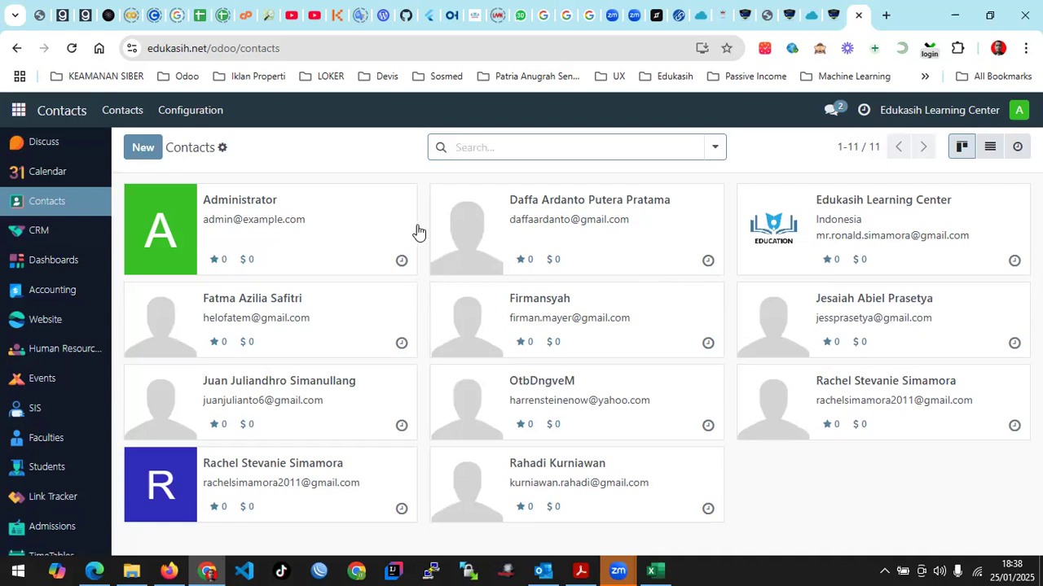
Look through the website's home page, including the Robotics and Technology sections, customer testimonial, Excel training video and footer
click(71, 324)
scroll(440, 271, down, 10)
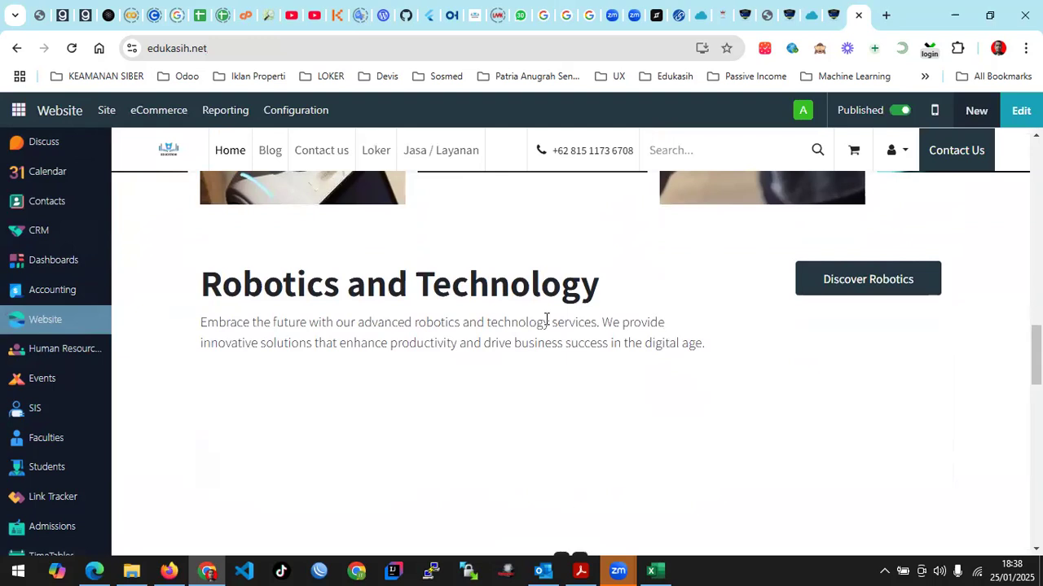
scroll(627, 305, down, 10)
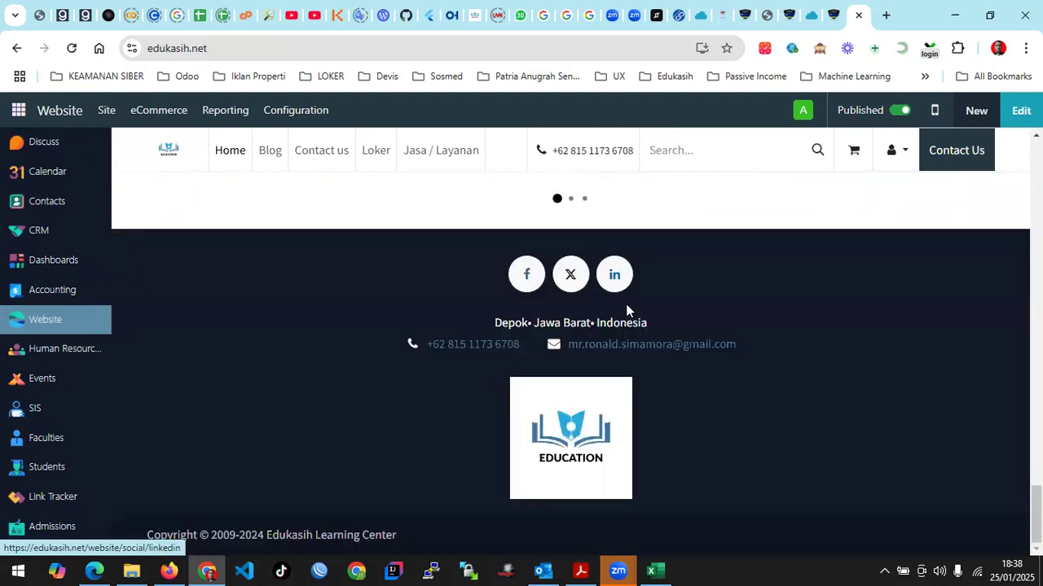
scroll(627, 305, up, 5)
scroll(627, 310, up, 5)
scroll(625, 312, down, 6)
scroll(624, 314, up, 4)
scroll(482, 240, up, 3)
scroll(494, 246, up, 1)
scroll(493, 247, down, 1)
drag(417, 223, 630, 344)
scroll(587, 309, down, 2)
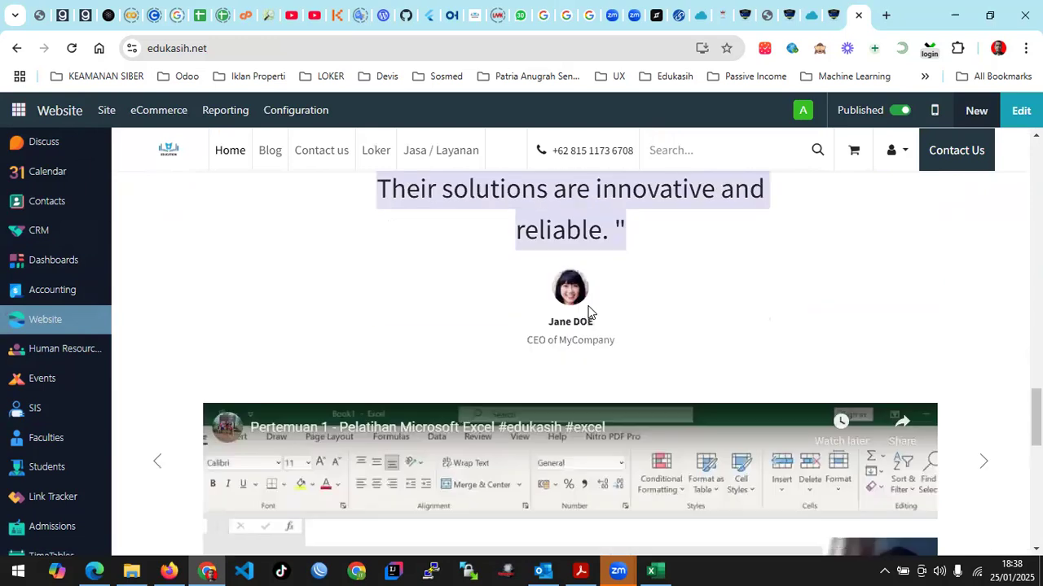
scroll(435, 231, up, 6)
scroll(388, 200, up, 5)
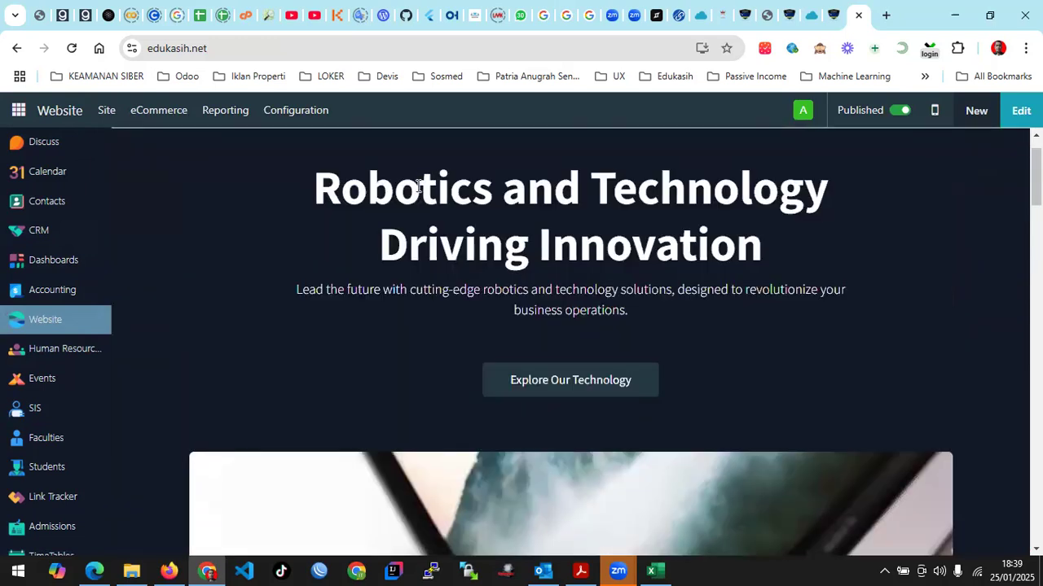
scroll(421, 198, down, 8)
scroll(423, 201, down, 7)
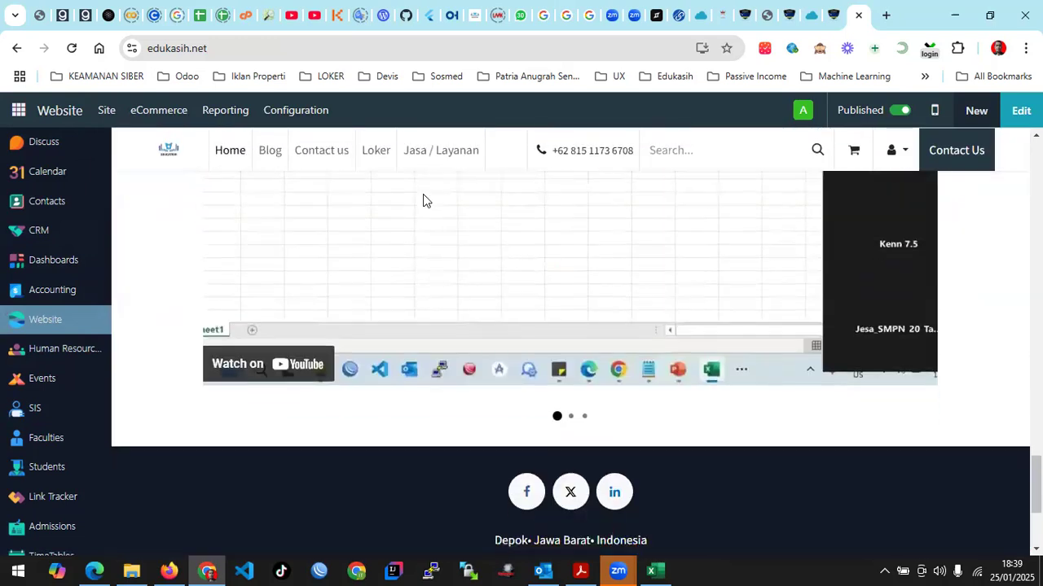
scroll(255, 295, up, 2)
scroll(255, 294, up, 8)
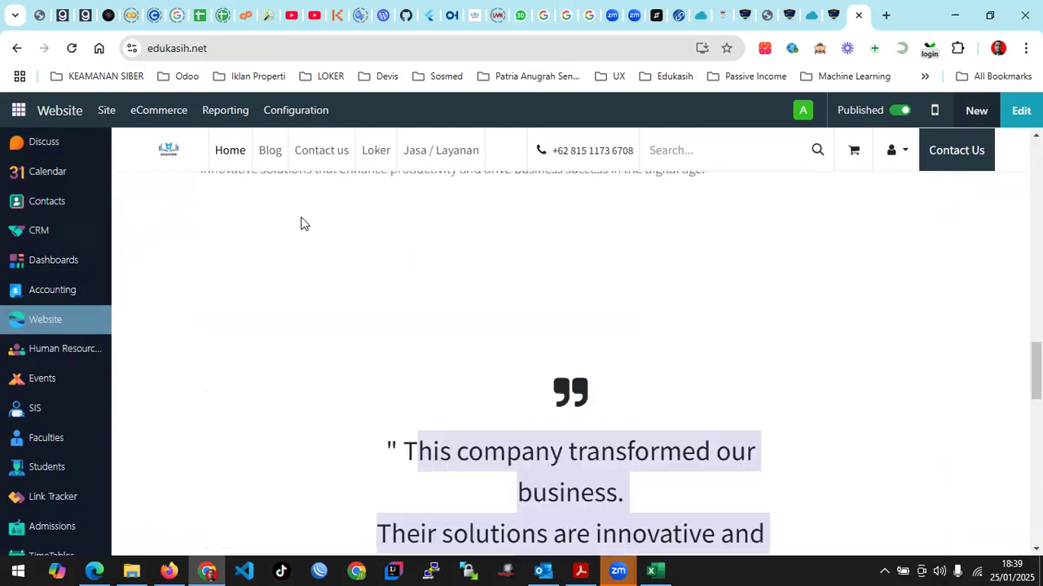
scroll(362, 283, up, 8)
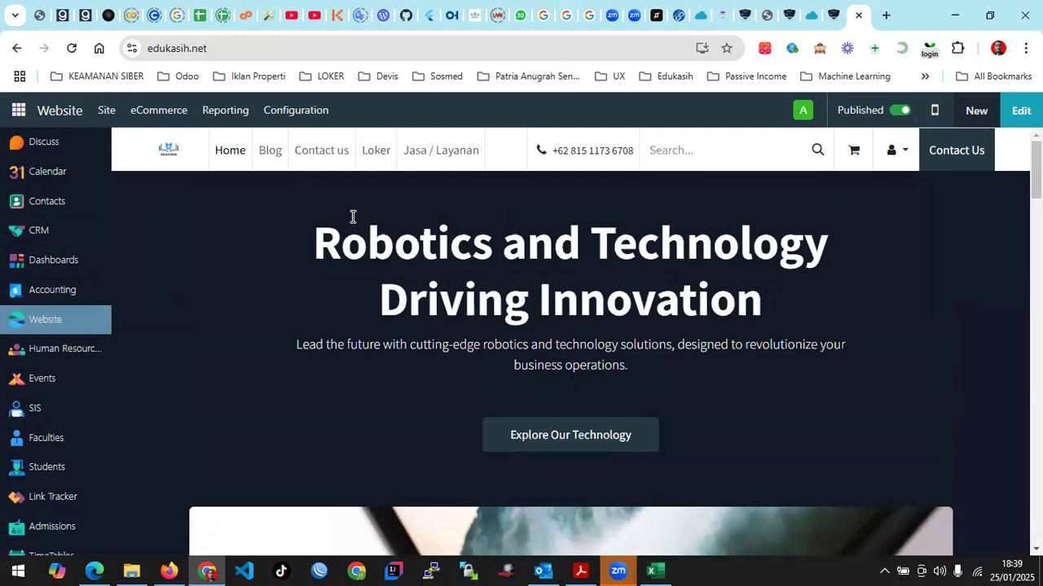
View the Contacts list, the Calendar's weekly meetings and the Discuss inbox in turn
click(70, 202)
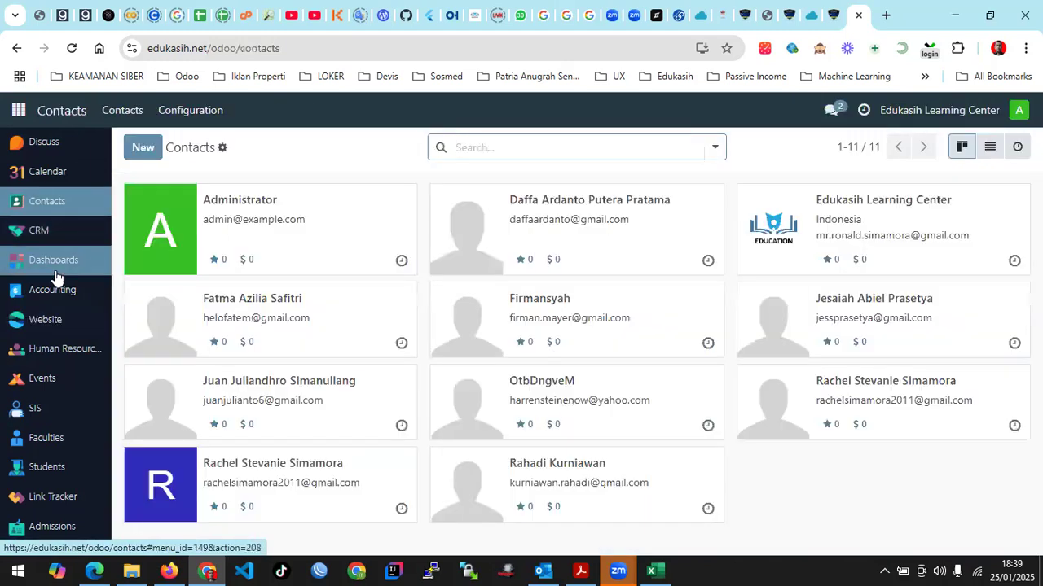
click(36, 168)
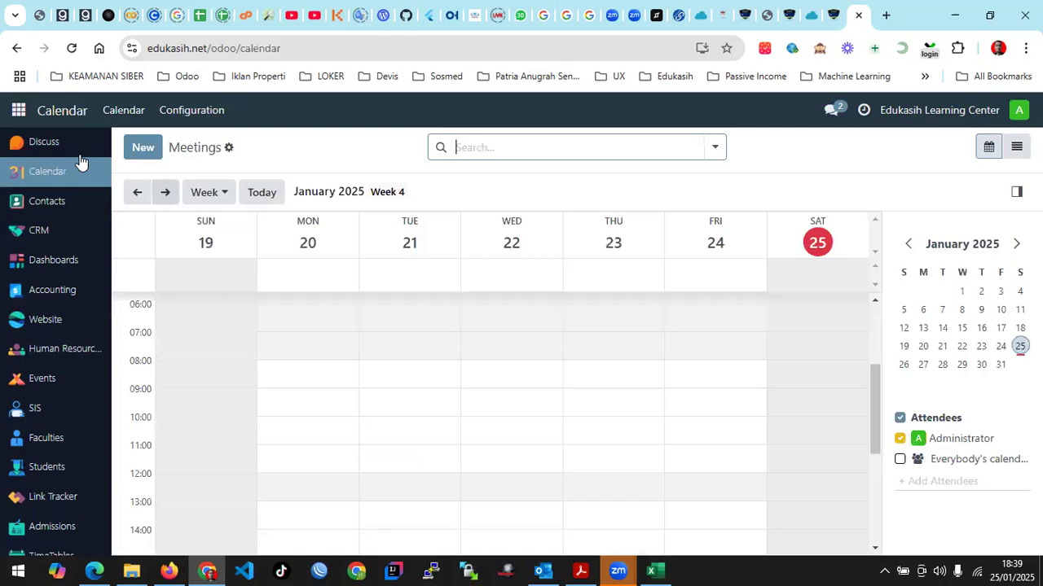
click(61, 148)
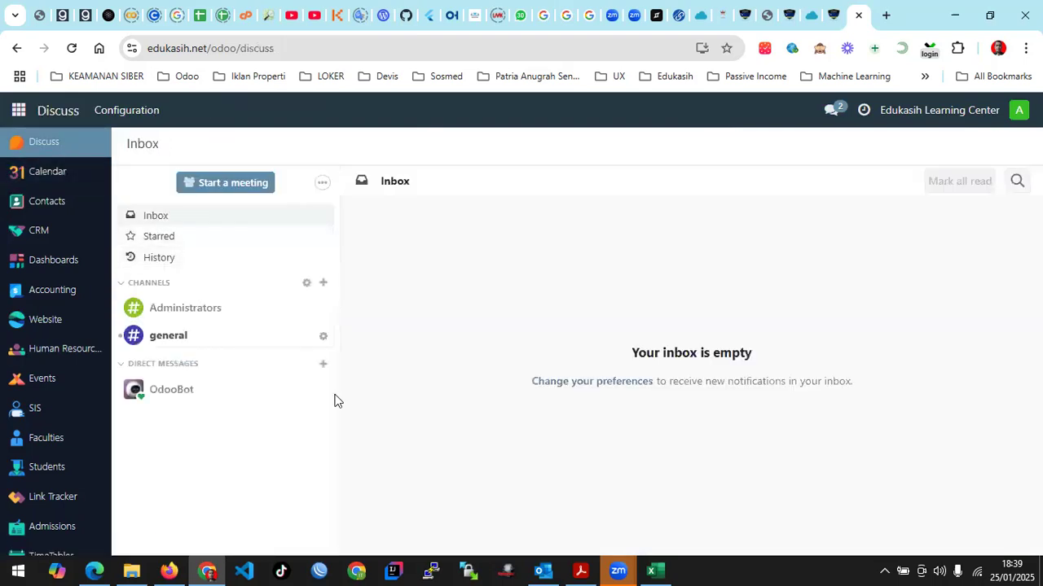
Try adding a Discuss channel by entering "ju" and "rac", and dismiss the entry without creating one
click(323, 283)
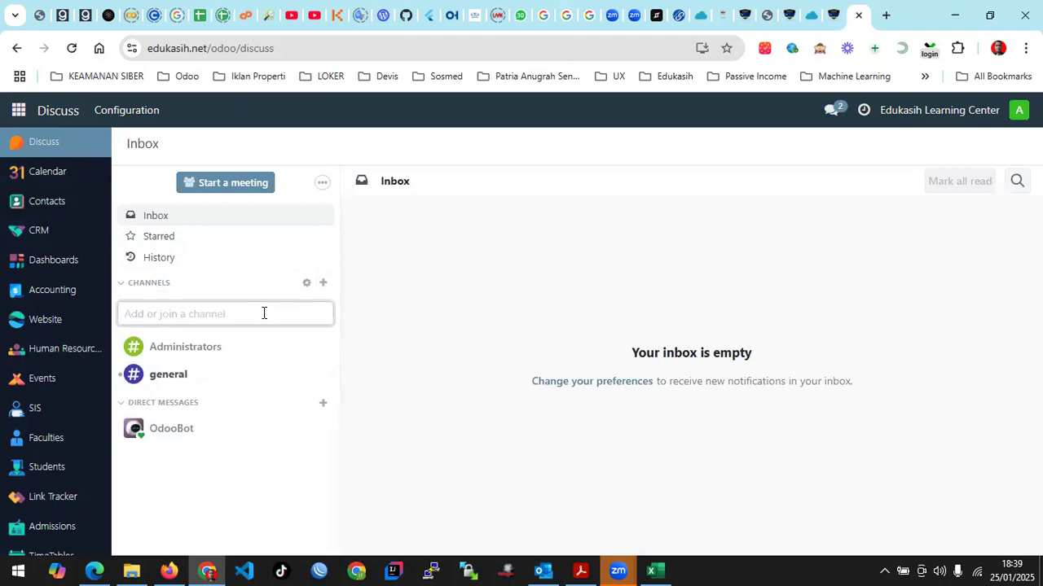
text(ju)
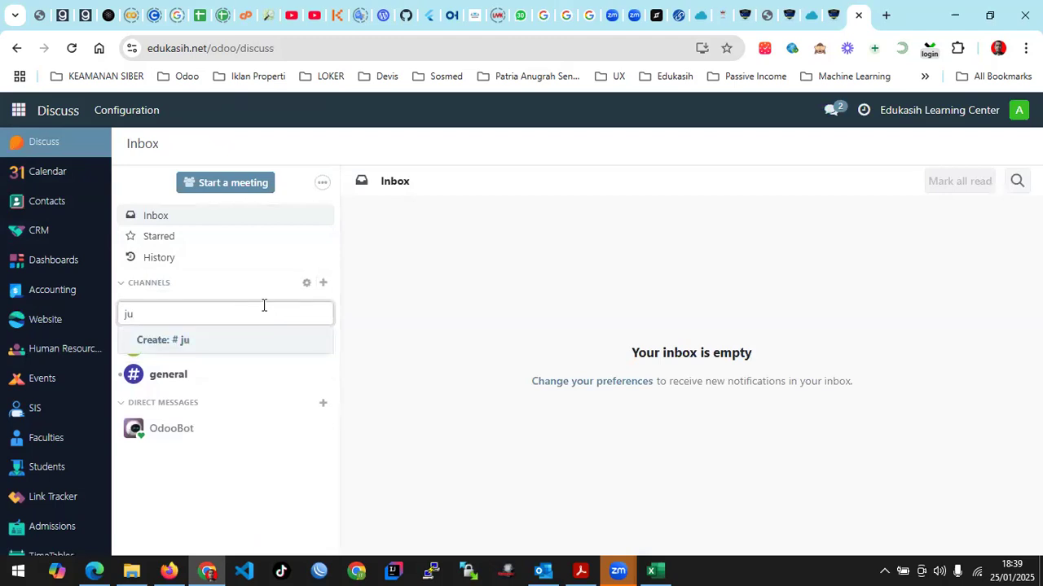
key(BackSpace)
key(BackSpace)
text(rac)
click(346, 295)
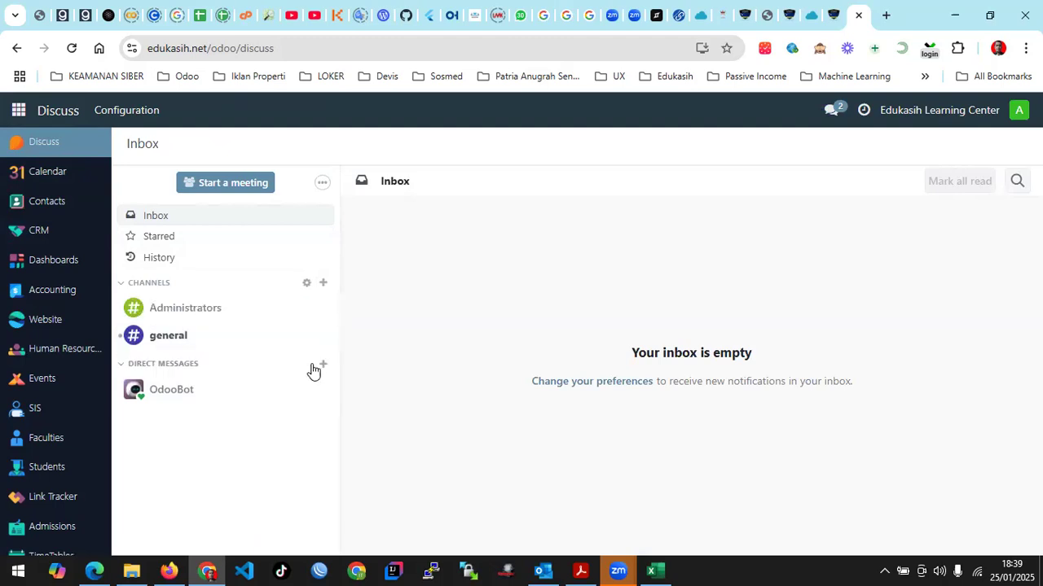
Try starting a direct message by searching for people by name, and remove the chosen contact again
click(323, 367)
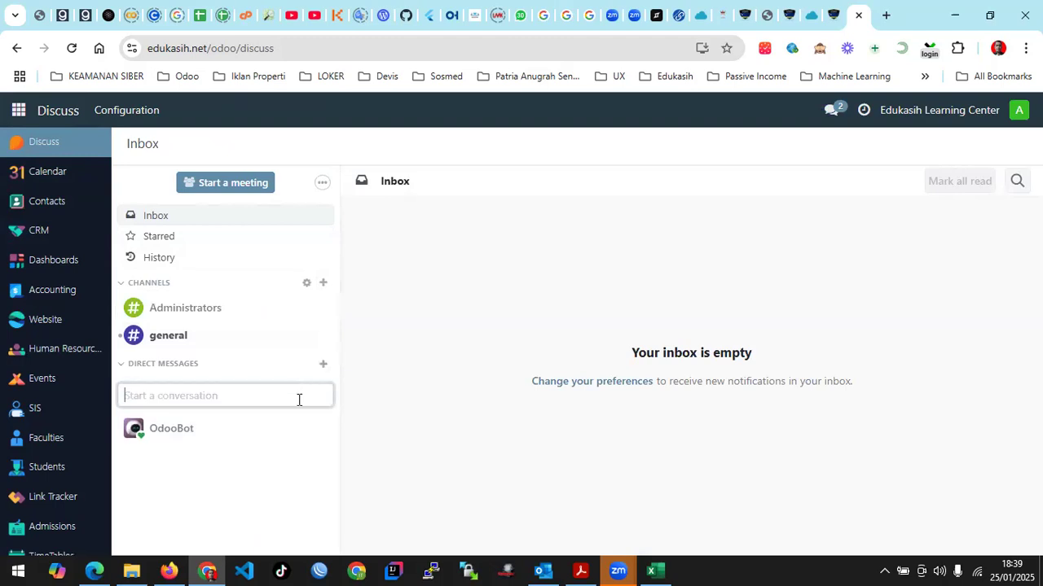
text(ju)
key(BackSpace)
key(BackSpace)
text(e)
key(BackSpace)
text(ra)
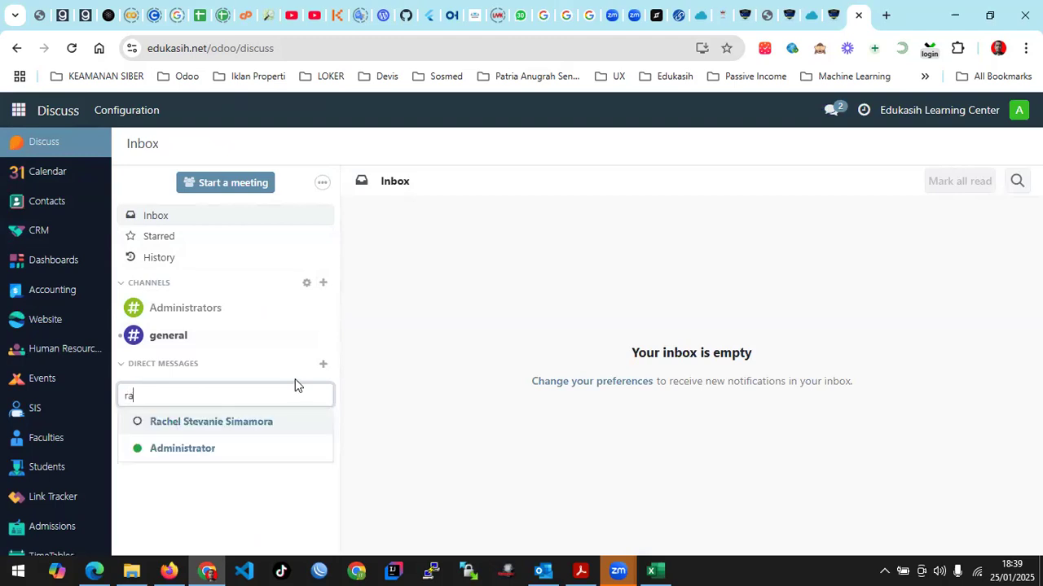
click(258, 425)
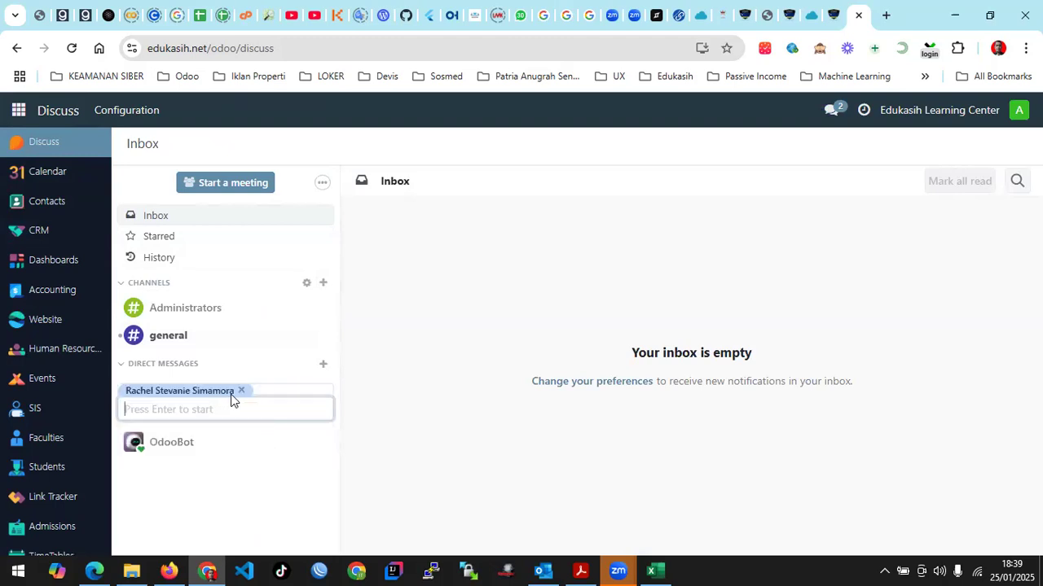
text(f)
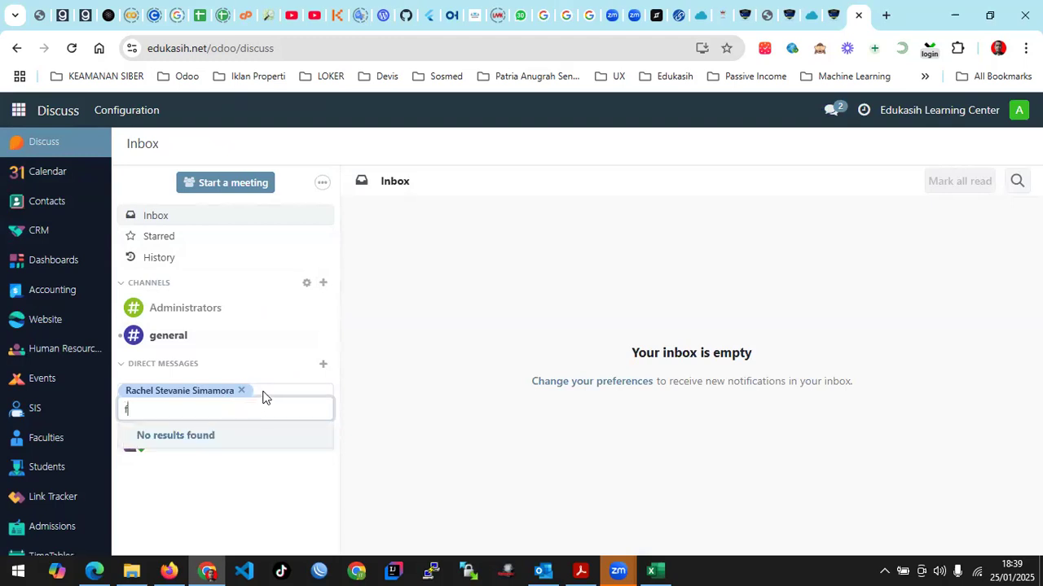
click(242, 391)
Start a Discuss meeting, dismiss the invitation form and end the video call
click(227, 187)
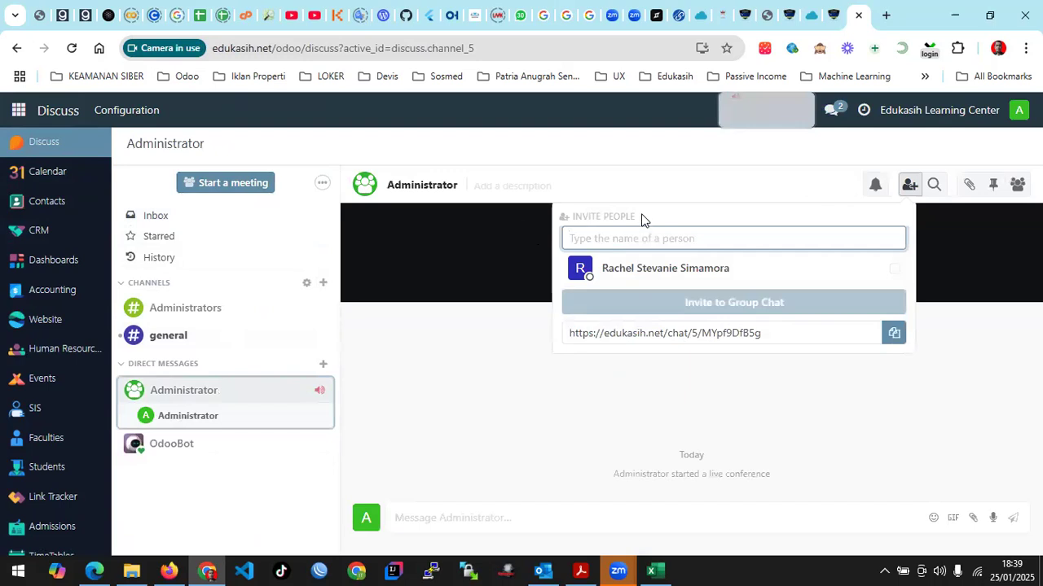
click(373, 248)
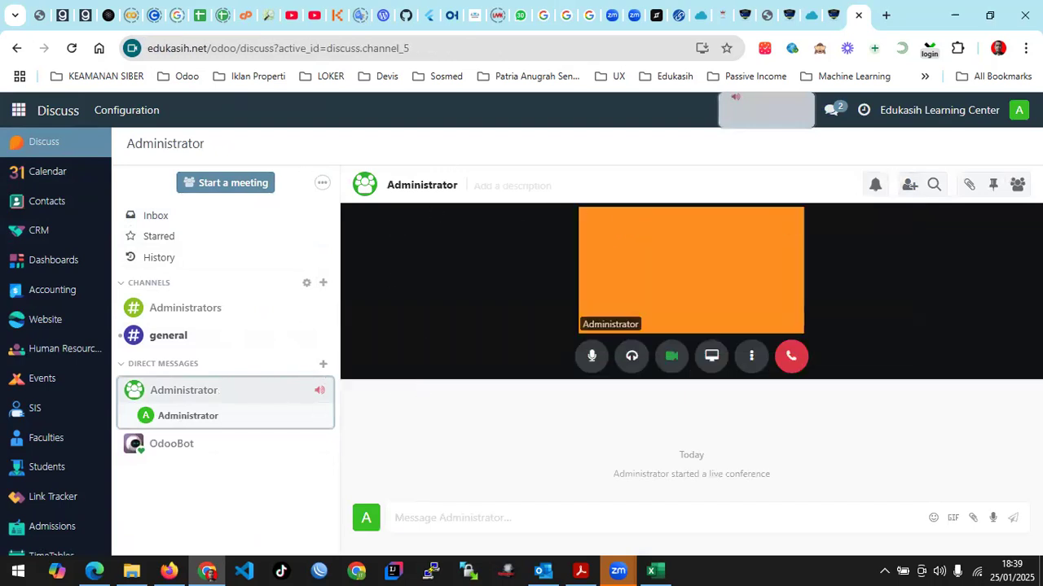
click(800, 361)
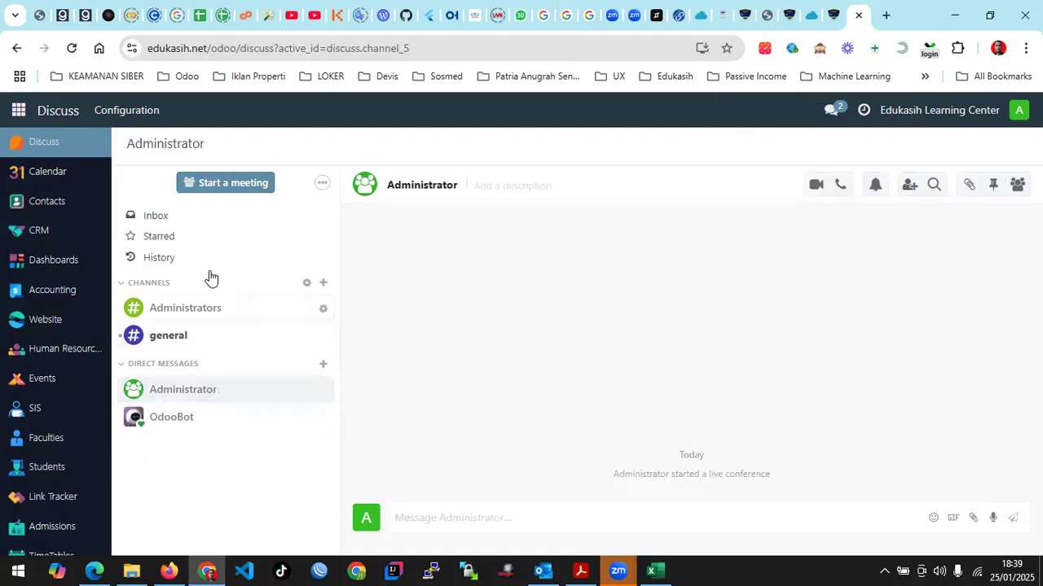
Leave the Discuss chat for the Calendar module and minimize the browser to return to the grade worksheet
click(73, 174)
click(60, 140)
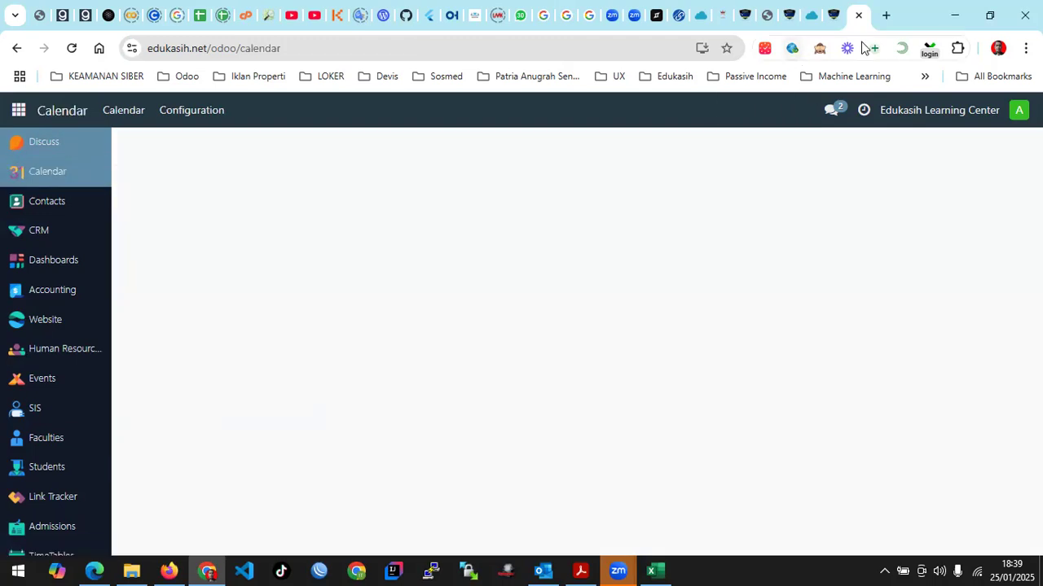
click(951, 13)
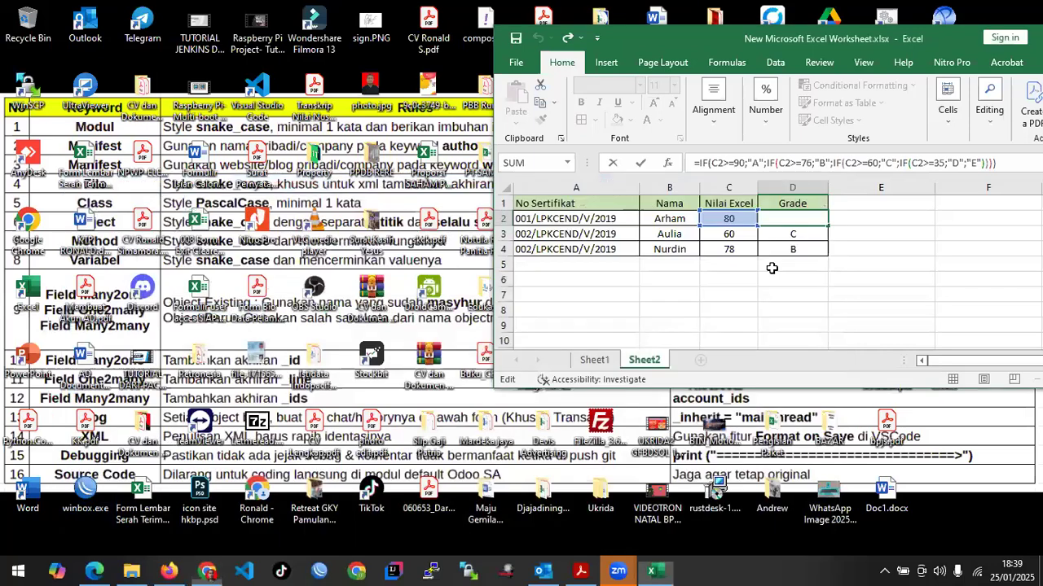
click(729, 448)
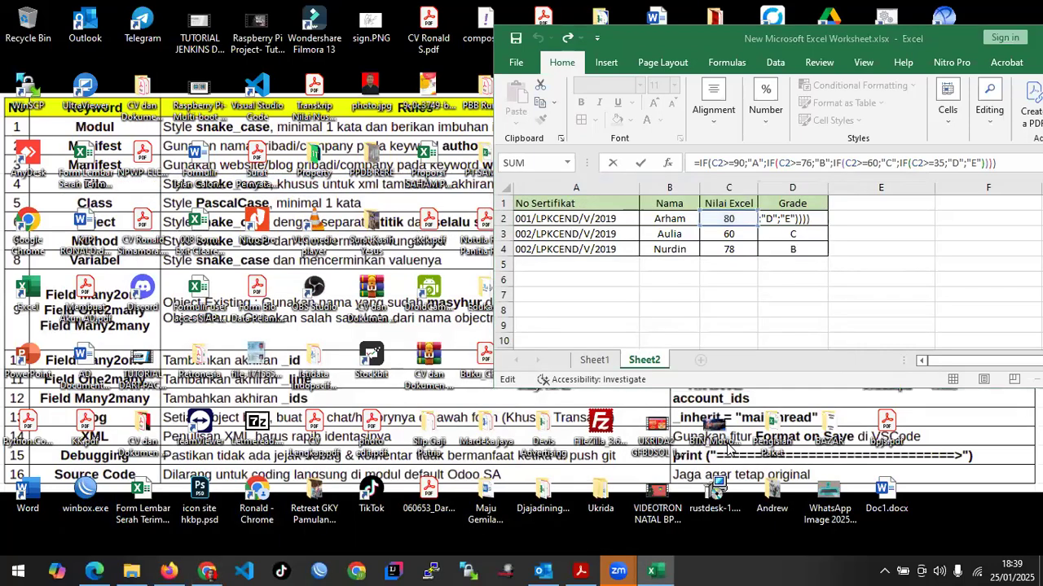